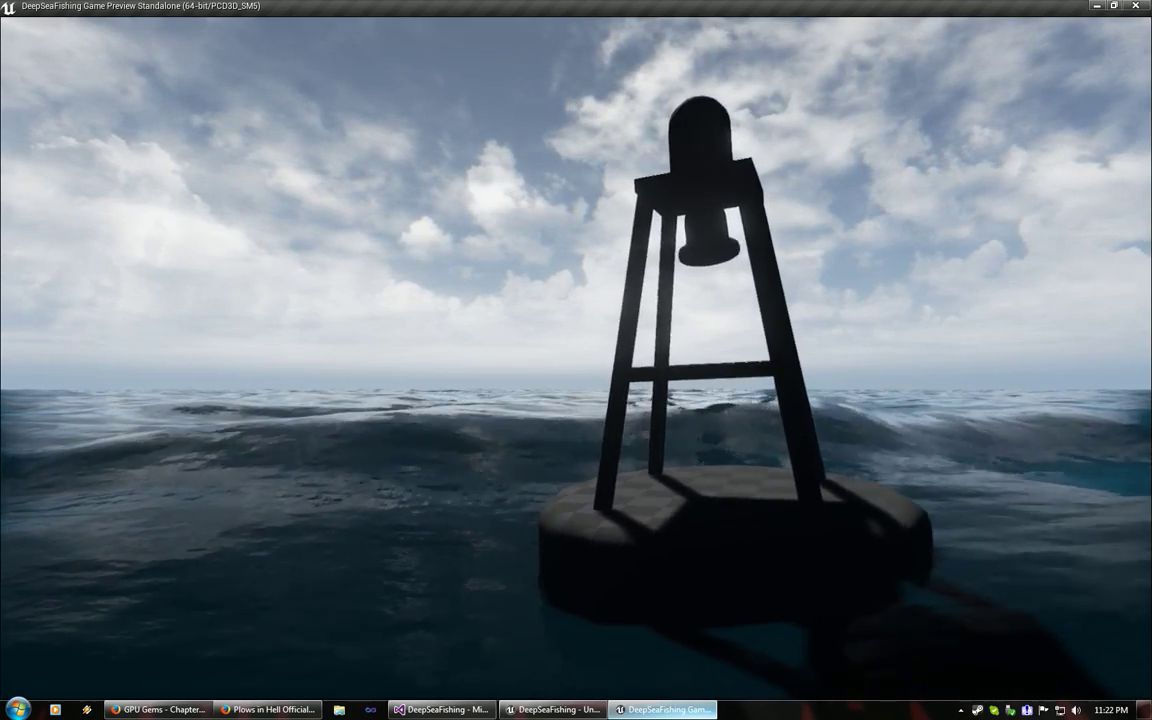
Exit the standalone game preview and examine the buoy on the water in the level viewport.
{"action": "key", "text": "Escape"}
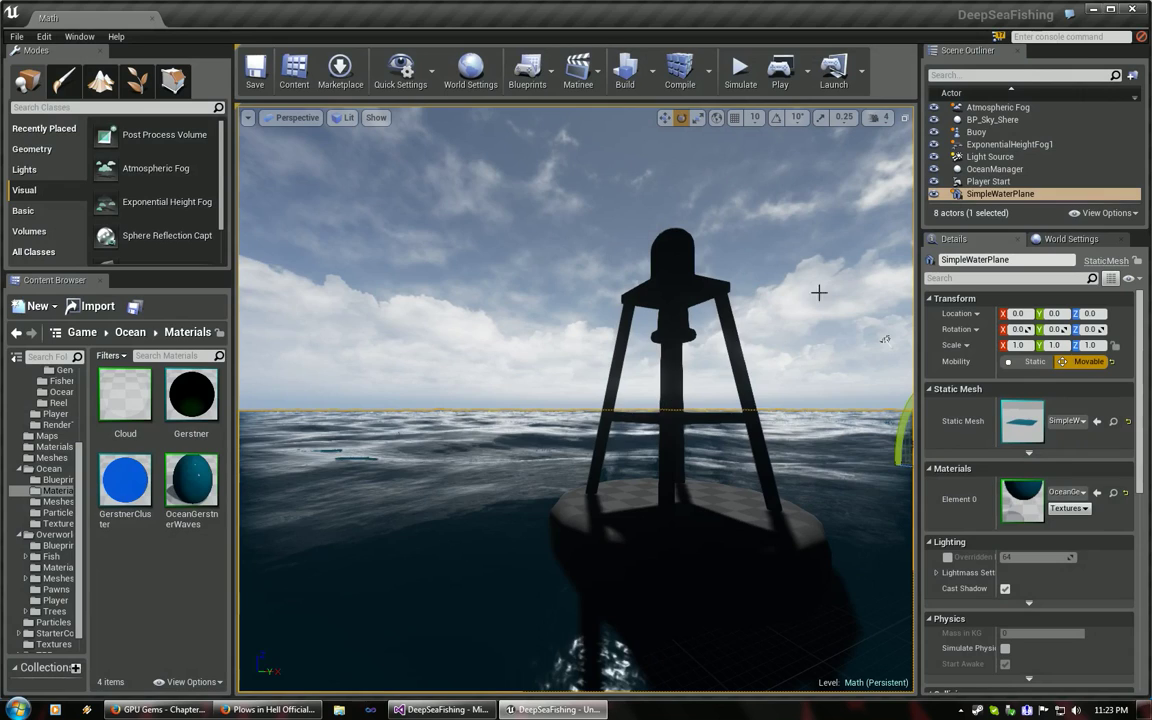
{"action": "key", "text": "w"}
{"action": "right_click_drag", "start_coordinate": [819, 293], "coordinate": [820, 326]}
{"action": "key", "text": "a"}
{"action": "key", "text": "s"}
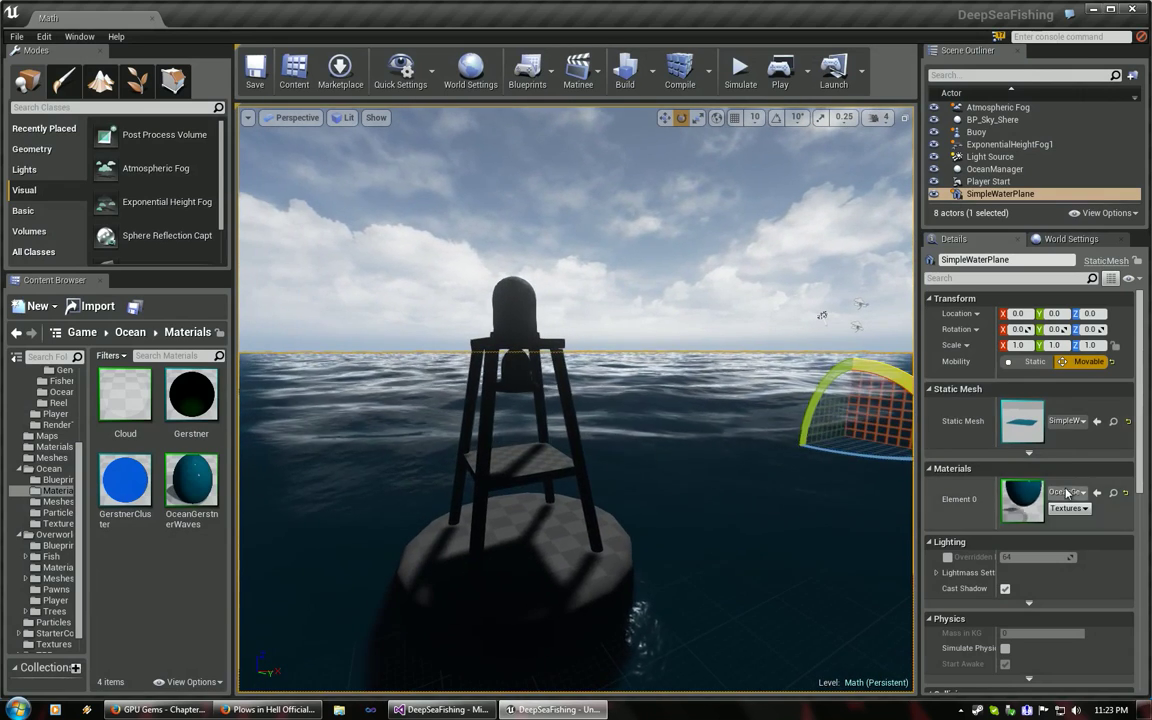
Assign the Ocean material to Element 0 of the SimpleWaterPlane and view its waves around the buoy.
{"action": "left_click", "coordinate": [1067, 492]}
{"action": "scroll", "coordinate": [1021, 349], "scroll_direction": "up", "scroll_amount": 1}
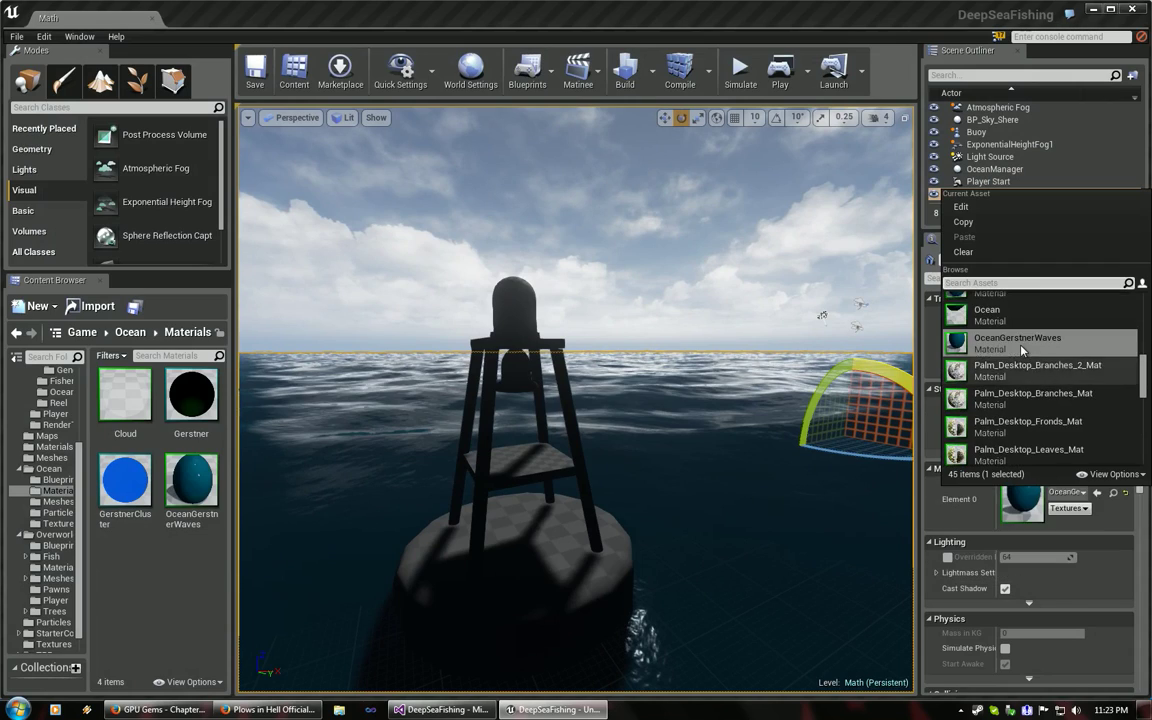
{"action": "left_click", "coordinate": [988, 313]}
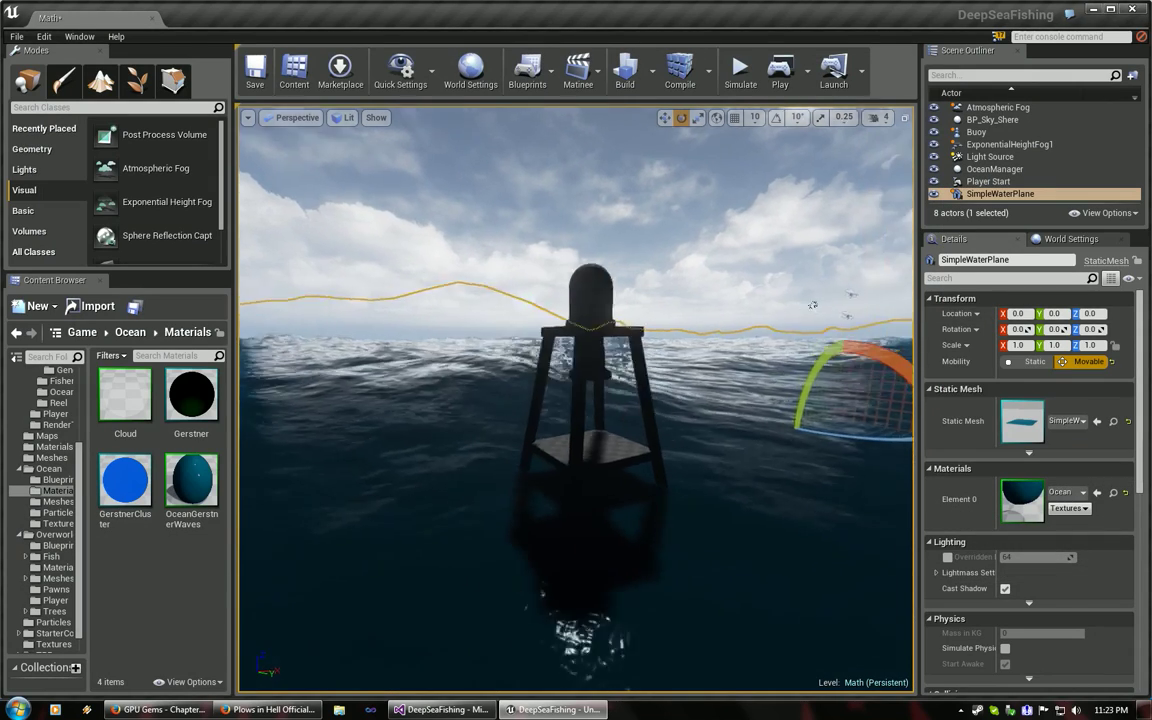
{"action": "right_click_drag", "start_coordinate": [697, 291], "coordinate": [738, 302]}
{"action": "key", "text": "a"}
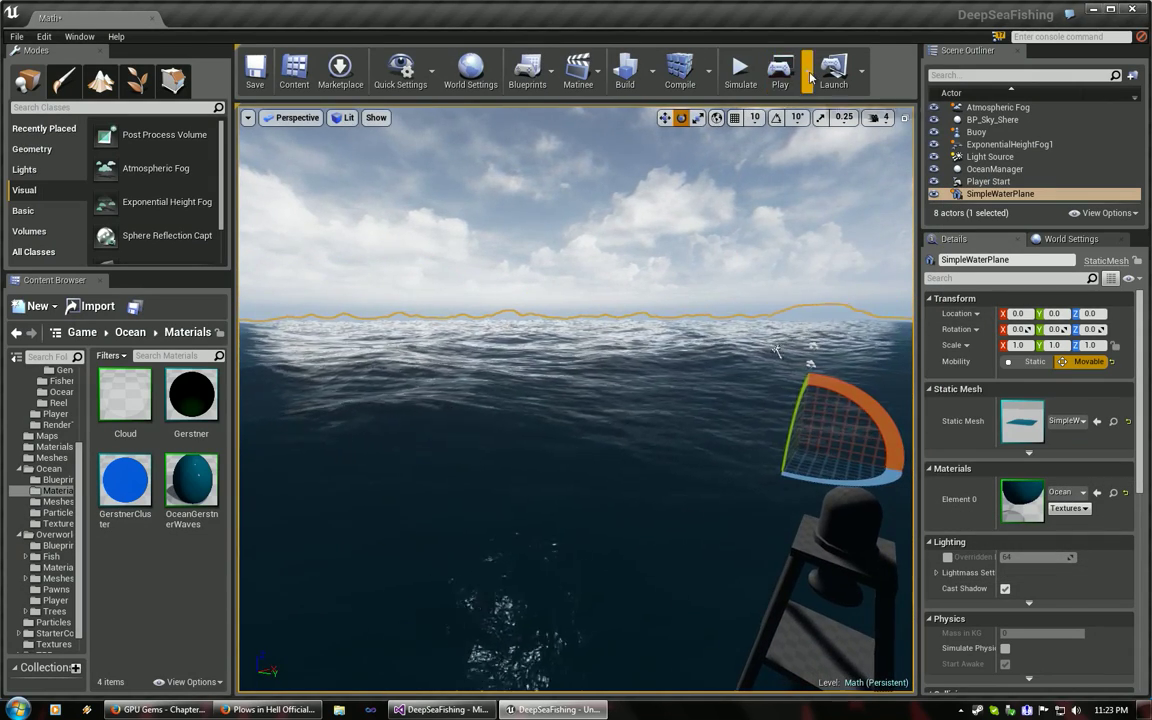
Play the level in the viewport, examine the Ocean material's waves around the buoy, and end the play session.
{"action": "left_click", "coordinate": [809, 70]}
{"action": "left_click", "coordinate": [850, 110]}
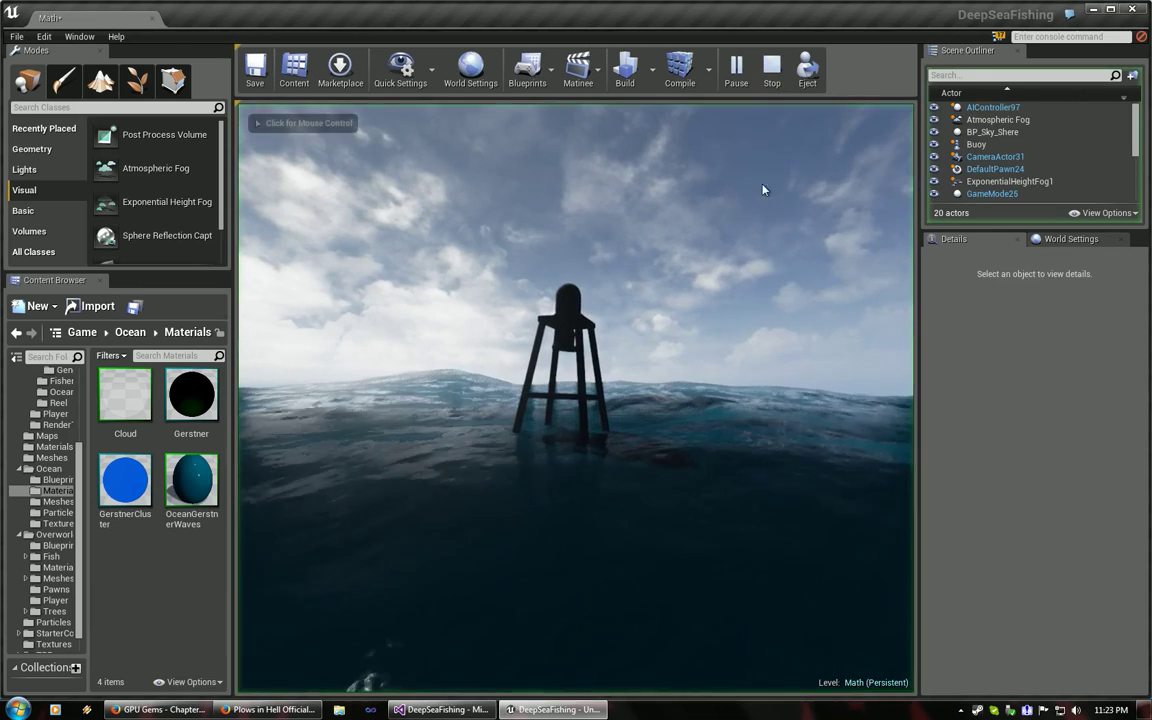
{"action": "left_click", "coordinate": [762, 190]}
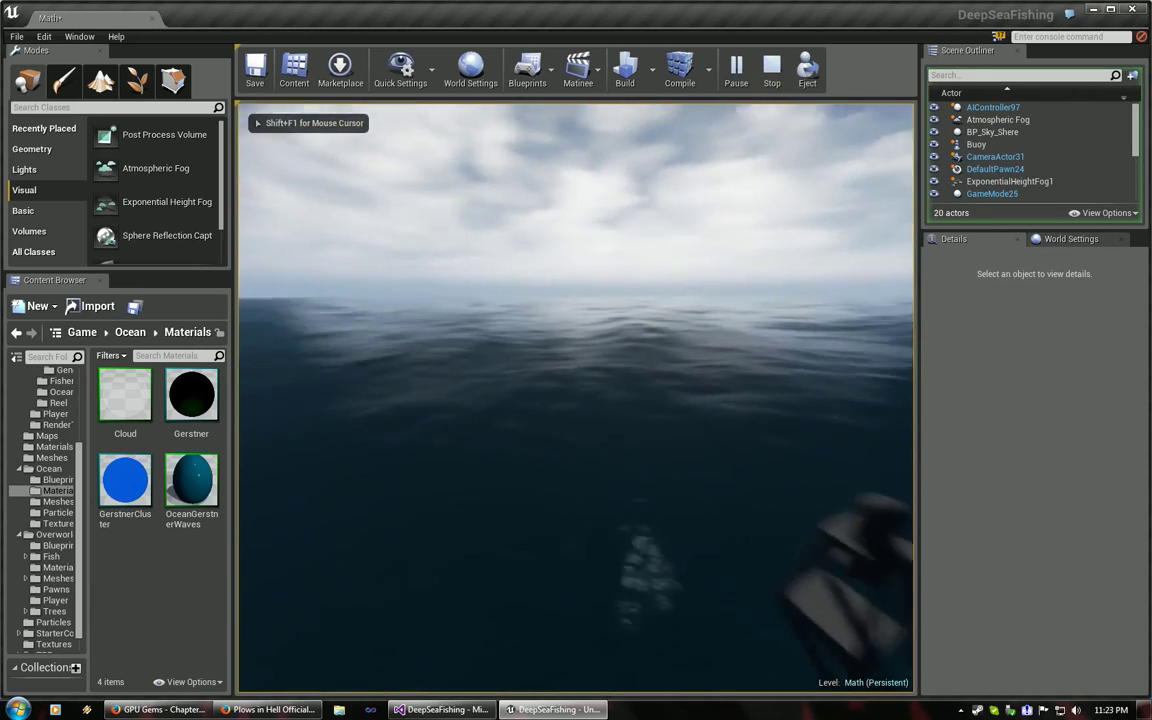
{"action": "key", "text": "a"}
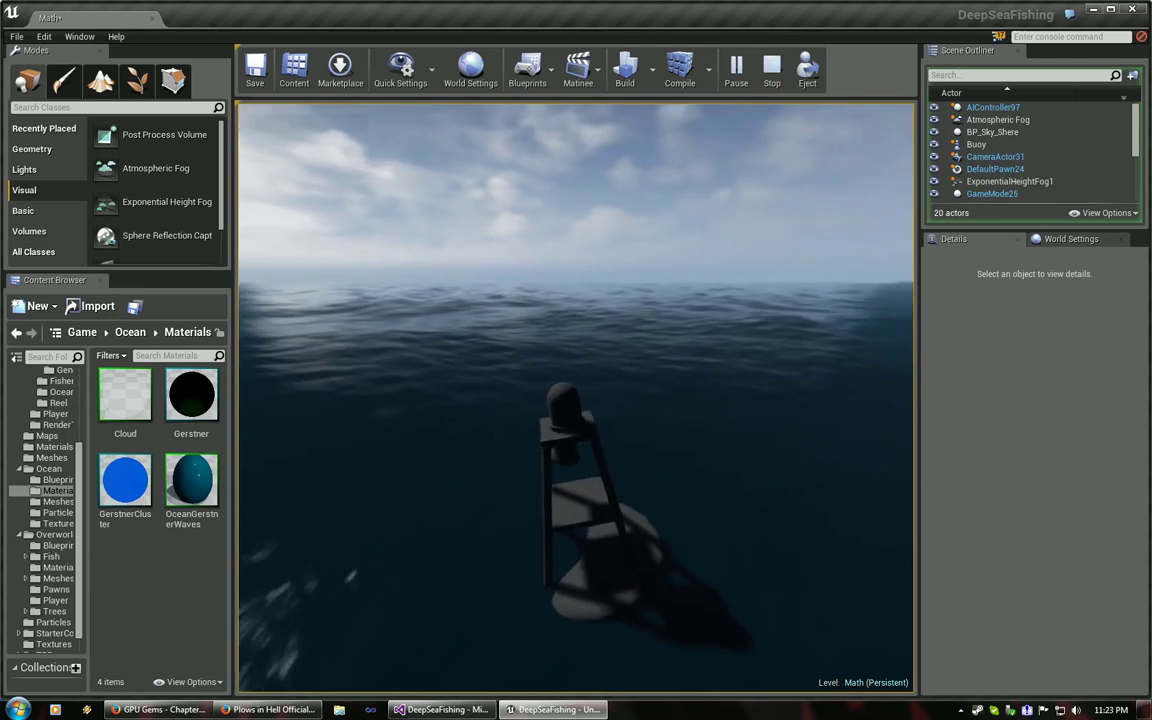
{"action": "key", "text": "a"}
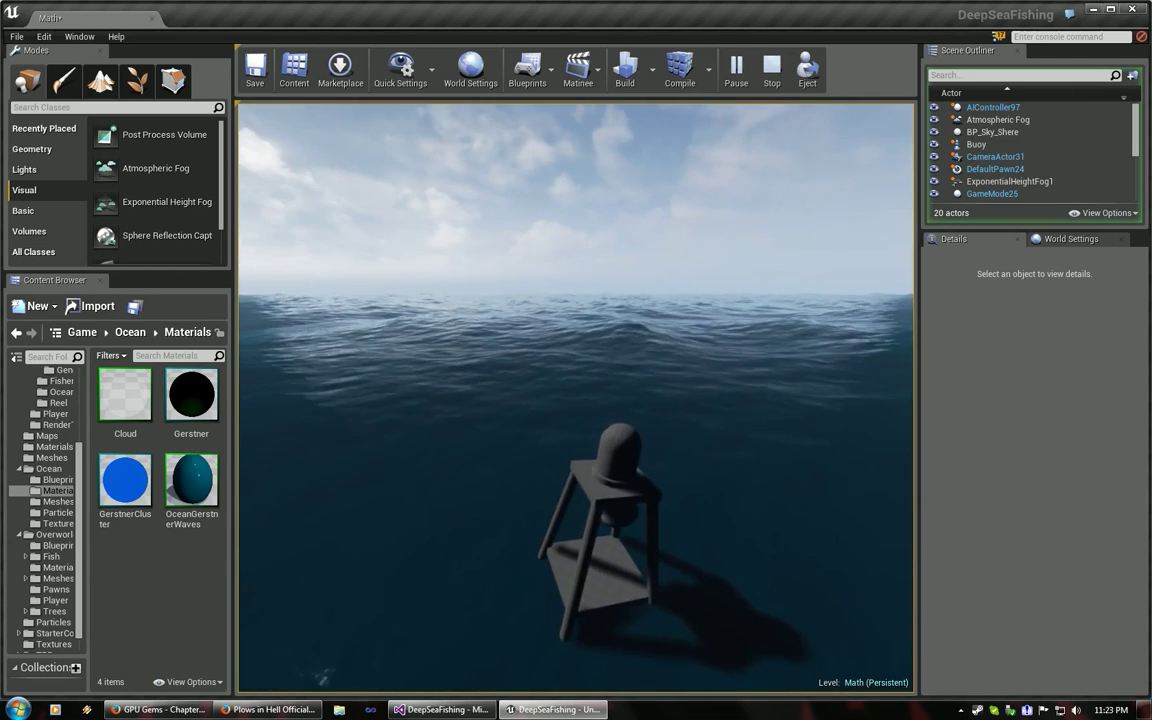
{"action": "key", "text": "d"}
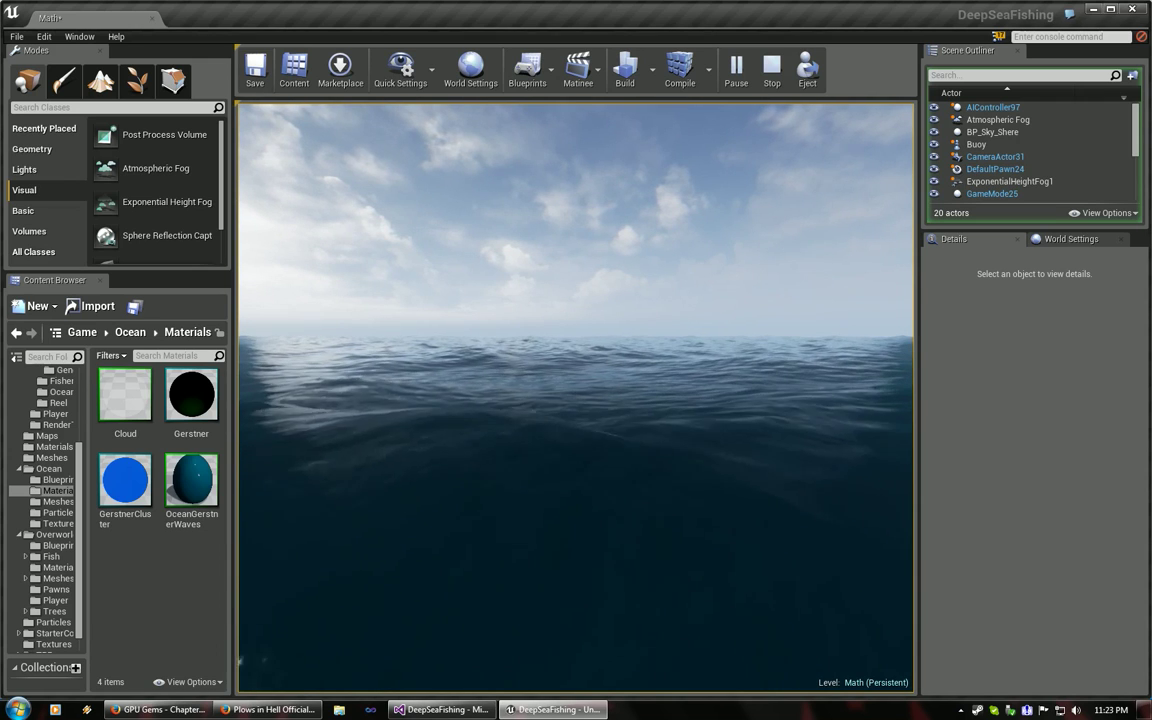
{"action": "key", "text": "Escape"}
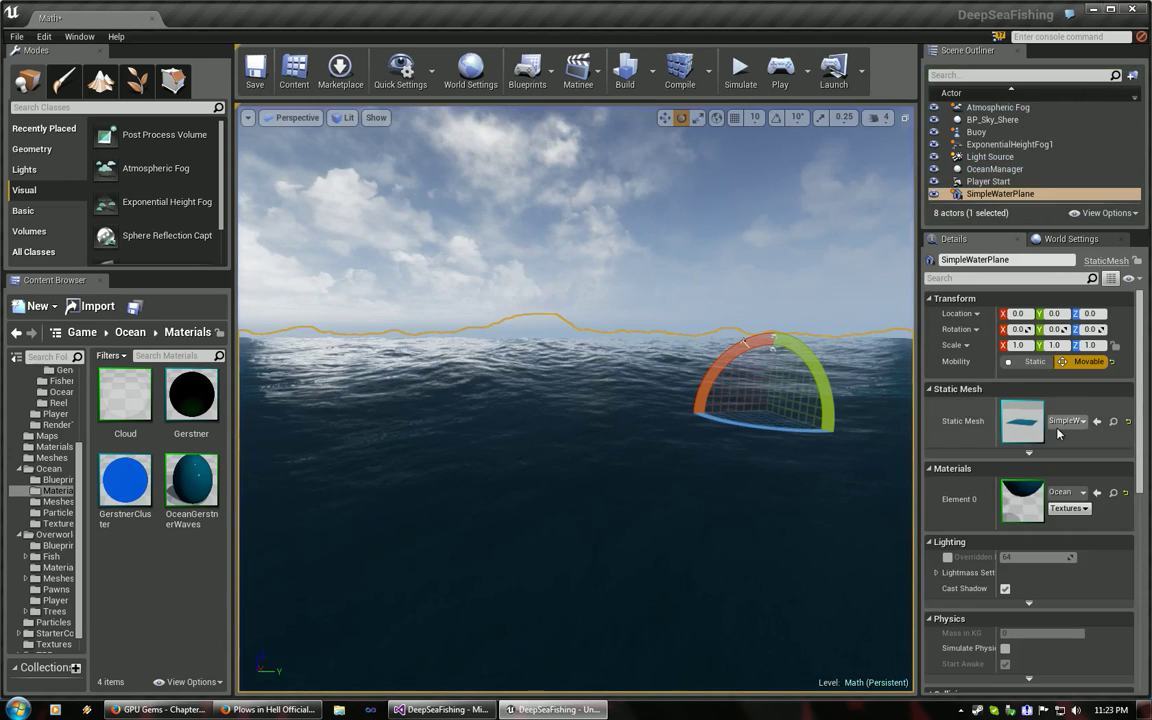
Assign the OceanGerstnerWaves material back to the SimpleWaterPlane and play the level to view the floating buoy.
{"action": "left_click", "coordinate": [1078, 494]}
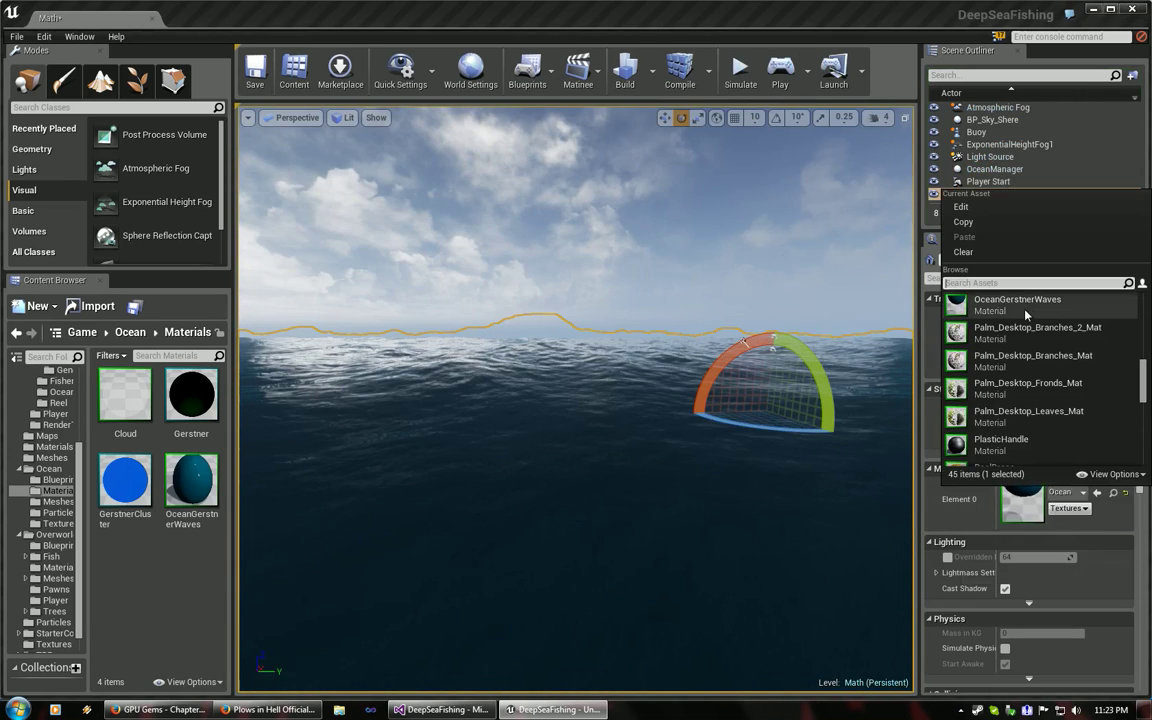
{"action": "left_click", "coordinate": [985, 277]}
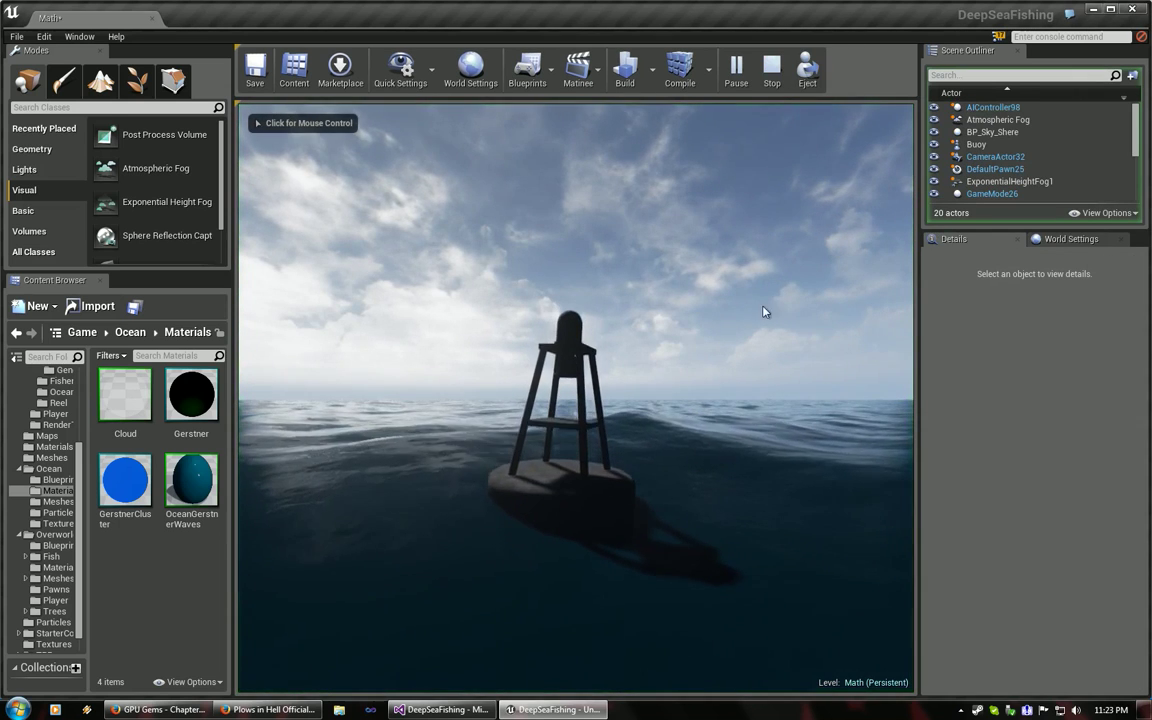
{"action": "left_click", "coordinate": [763, 310]}
{"action": "key", "text": "w"}
{"action": "key", "text": "s"}
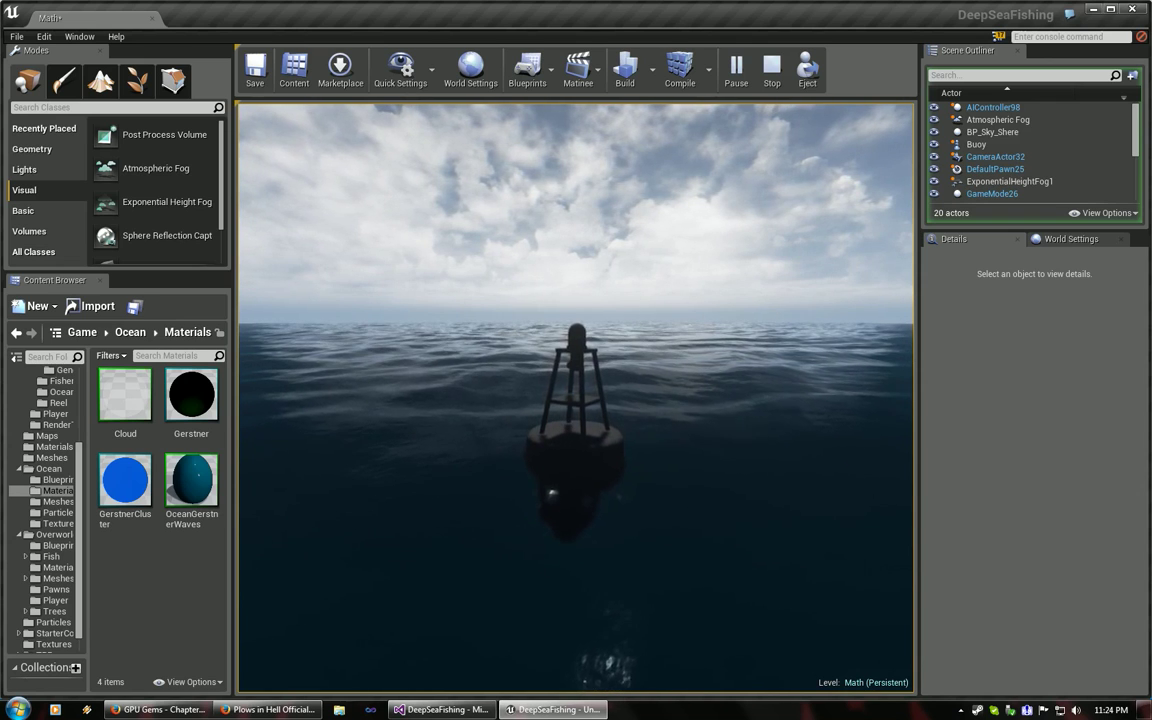
{"action": "key", "text": "Escape"}
{"action": "mouse_move", "coordinate": [470, 427]}
{"action": "right_mouse_down"}
{"action": "mouse_move", "coordinate": [540, 425]}
{"action": "mouse_move", "coordinate": [466, 425]}
{"action": "right_mouse_up"}
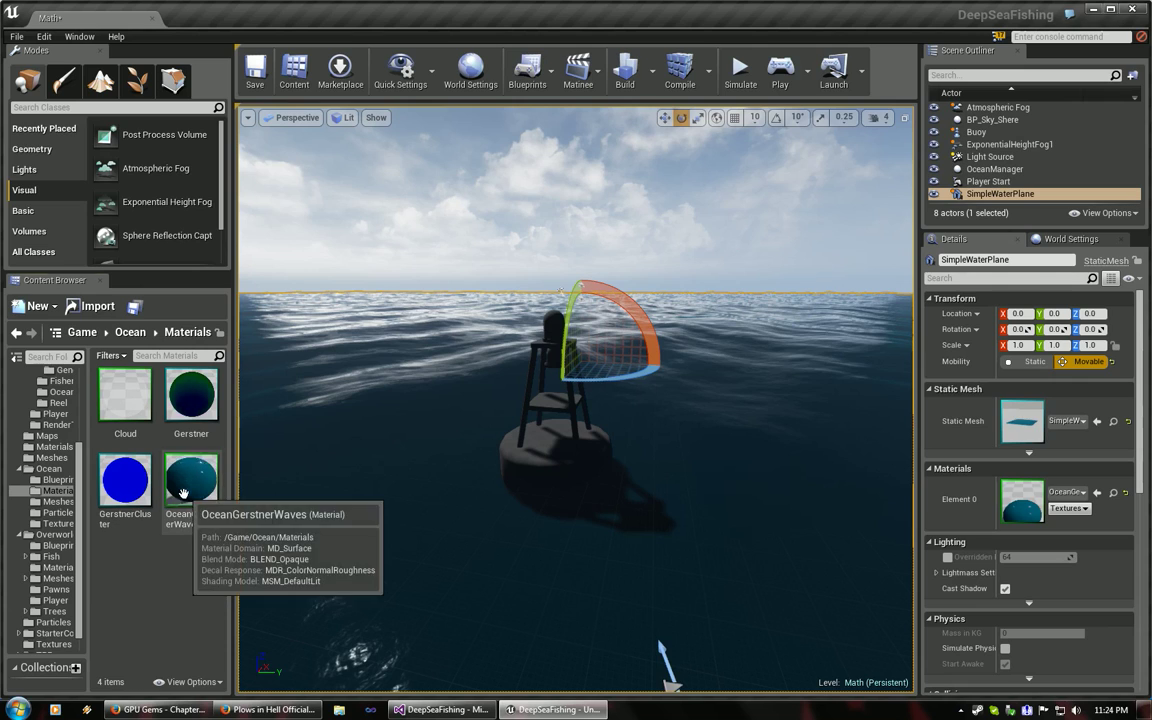
Open the OceanGerstnerWaves material and examine the two color constants, Lerp and Fresnel nodes in the Color group.
{"action": "double_click", "coordinate": [190, 480]}
{"action": "scroll", "coordinate": [498, 345], "scroll_direction": "down", "scroll_amount": 7}
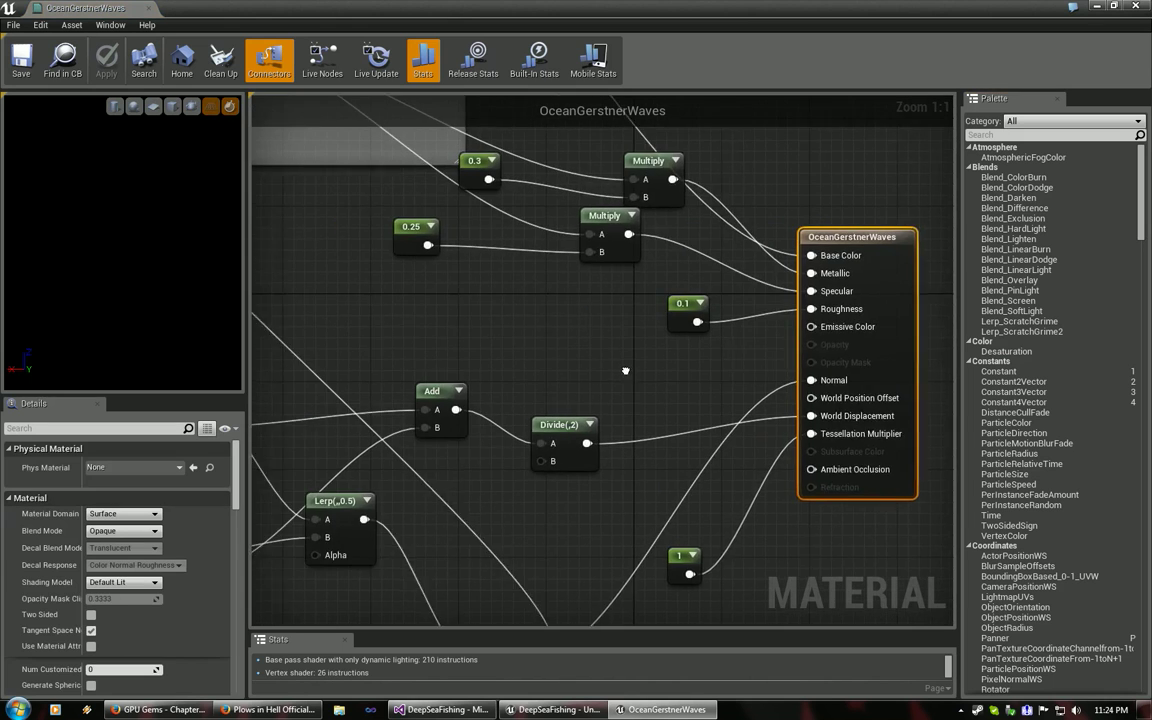
{"action": "scroll", "coordinate": [498, 345], "scroll_direction": "up", "scroll_amount": 7}
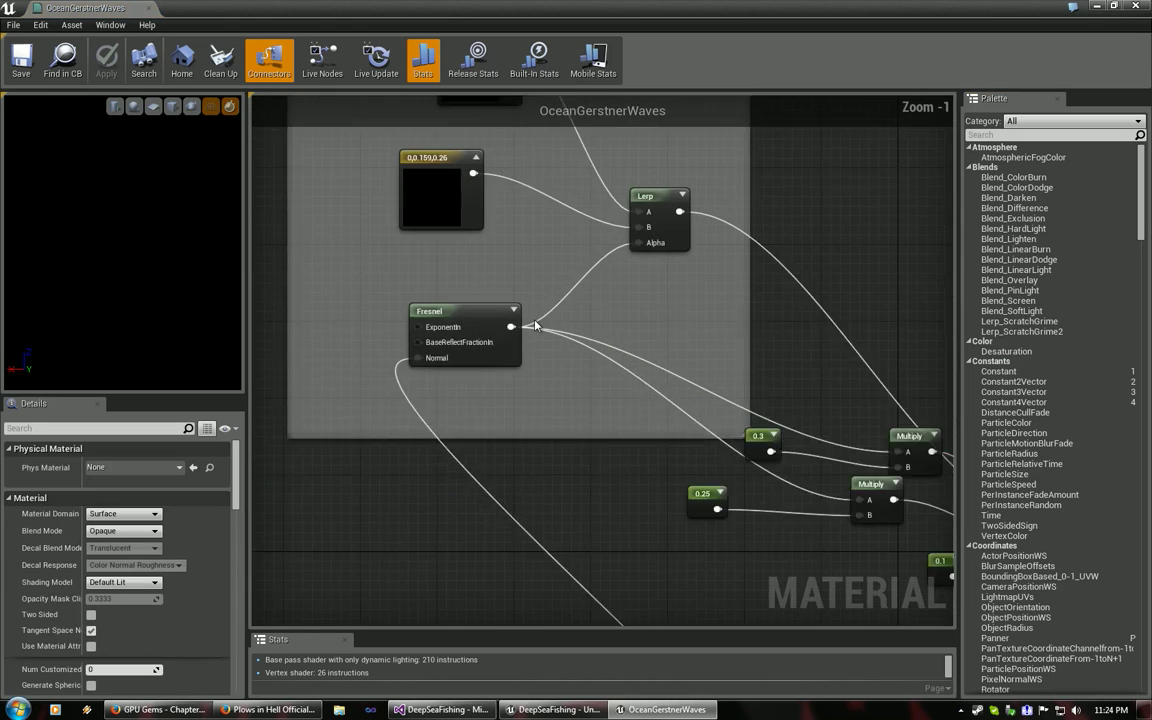
{"action": "right_click_drag", "start_coordinate": [530, 449], "coordinate": [557, 372]}
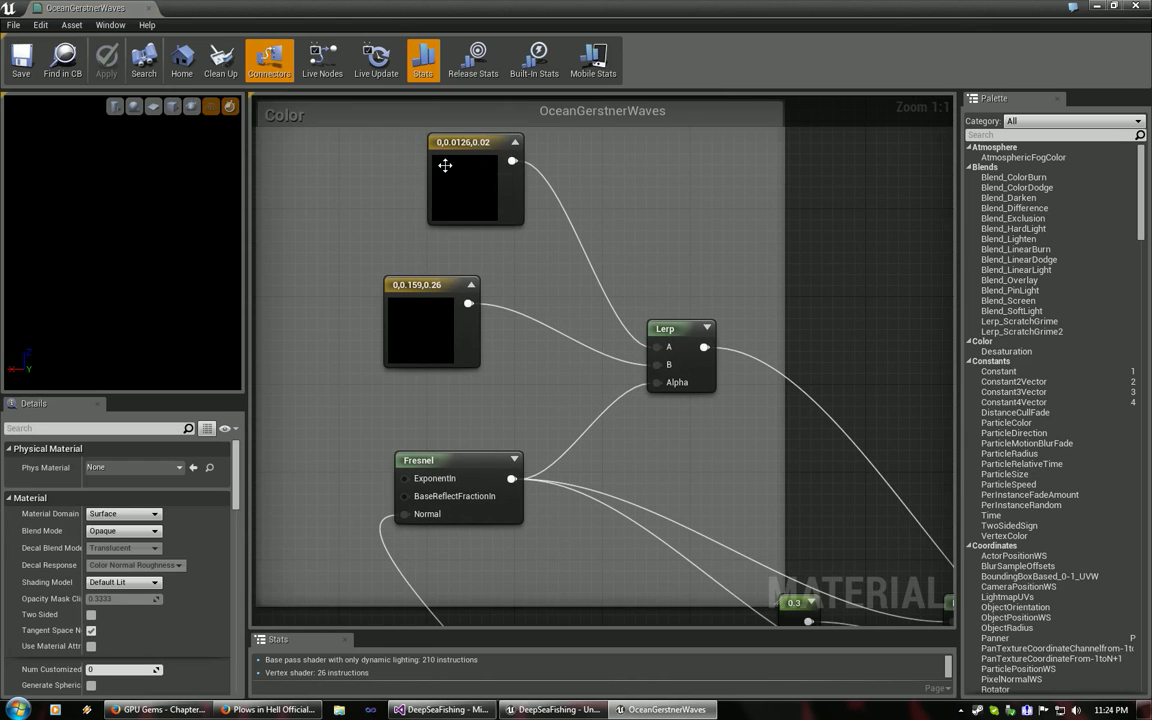
{"action": "right_click_drag", "start_coordinate": [492, 286], "coordinate": [501, 321]}
{"action": "left_click", "coordinate": [526, 179]}
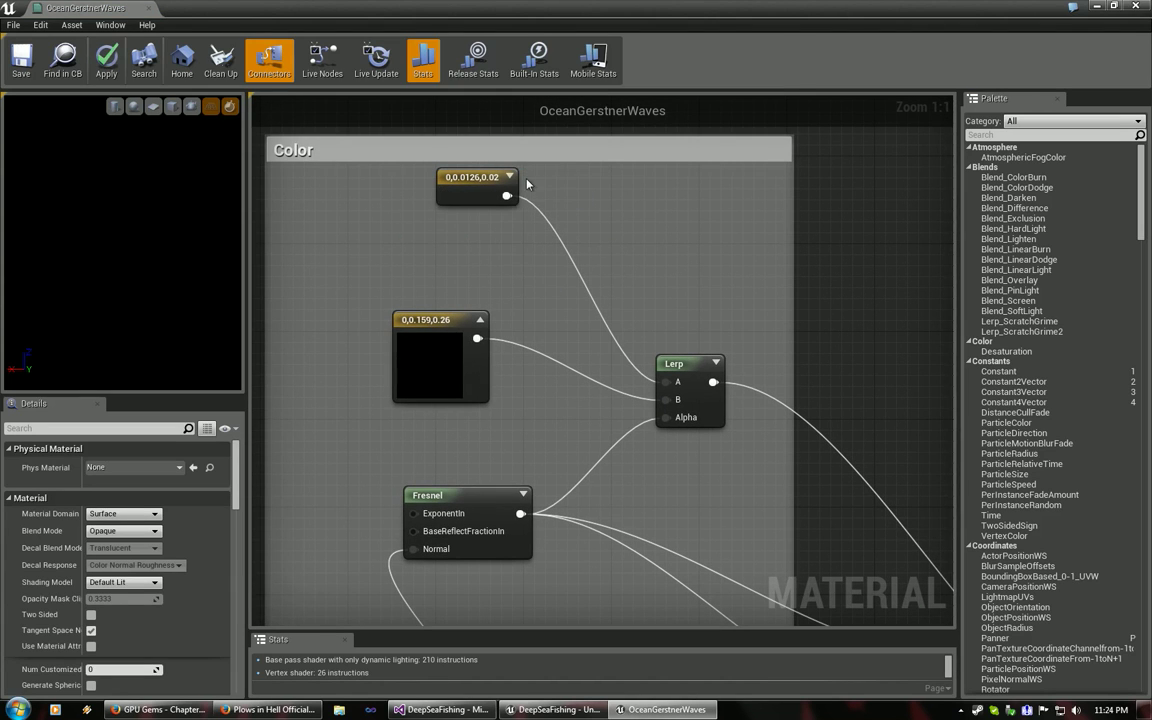
{"action": "left_click", "coordinate": [512, 176]}
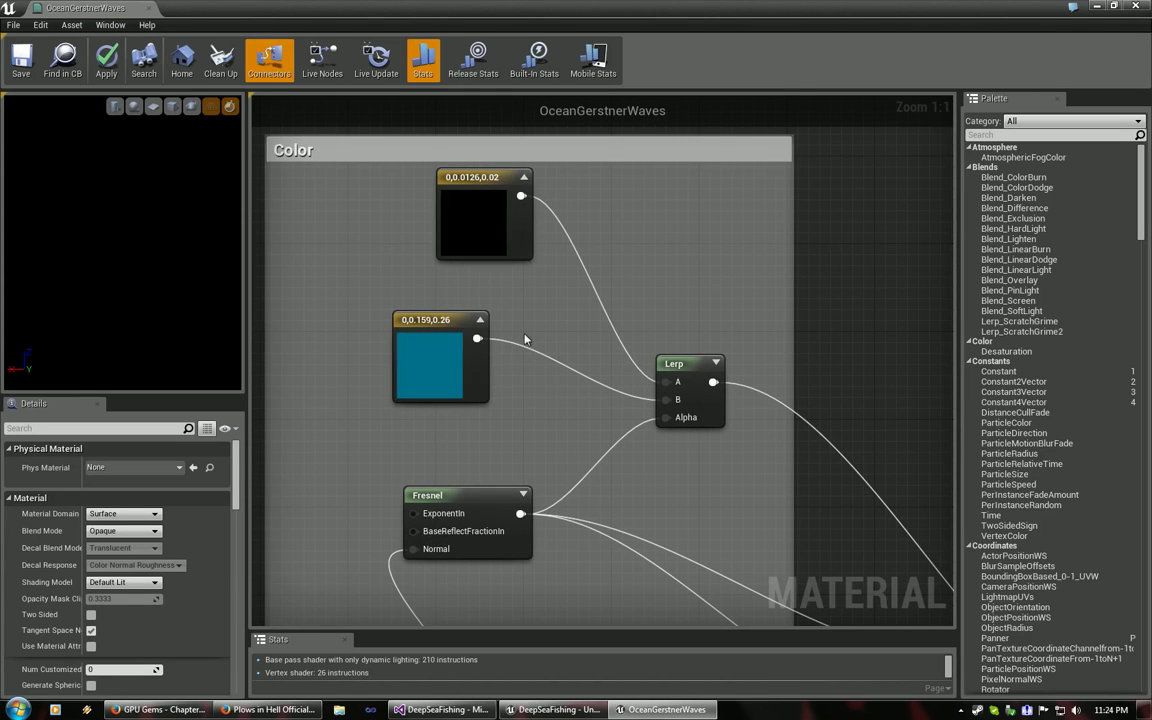
{"action": "right_click_drag", "start_coordinate": [535, 282], "coordinate": [576, 264]}
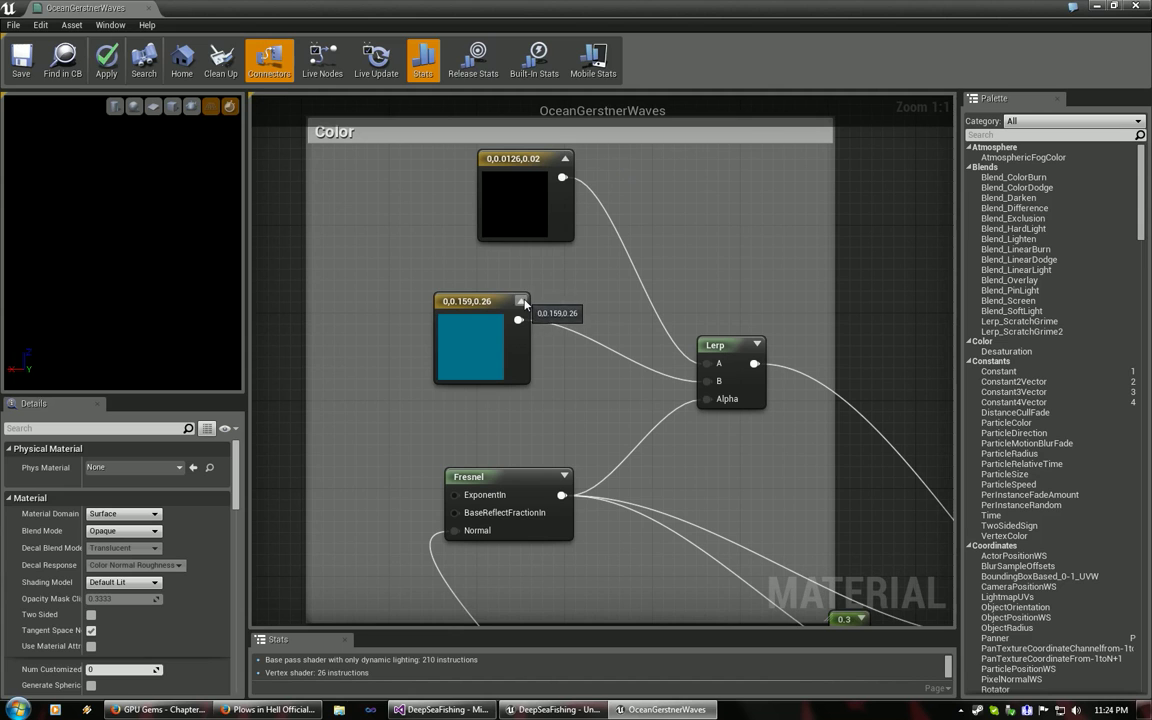
{"action": "right_click_drag", "start_coordinate": [565, 320], "coordinate": [492, 214]}
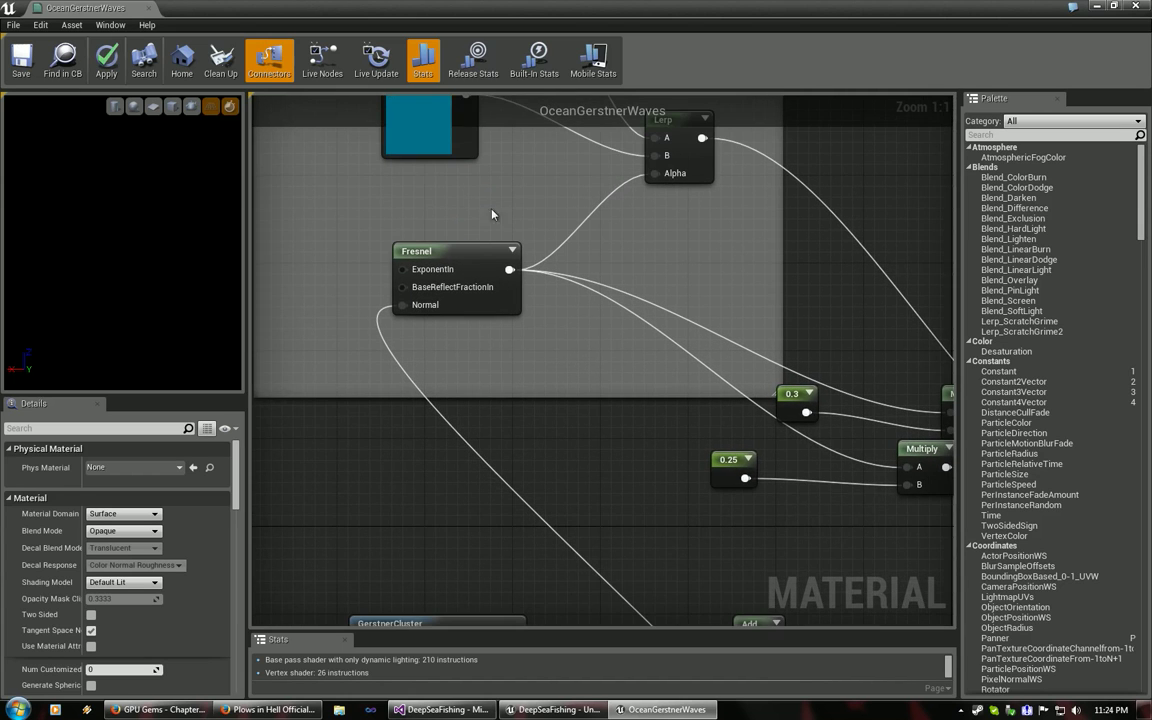
Examine the Multiply and constant nodes feeding the material's Metallic, Specular and Roughness inputs, and view the water surface in the material preview.
{"action": "right_click_drag", "start_coordinate": [581, 386], "coordinate": [454, 330]}
{"action": "right_click_drag", "start_coordinate": [388, 306], "coordinate": [603, 314]}
{"action": "right_click_drag", "start_coordinate": [625, 409], "coordinate": [597, 466]}
{"action": "right_click_drag", "start_coordinate": [604, 350], "coordinate": [352, 339]}
{"action": "right_click_drag", "start_coordinate": [512, 436], "coordinate": [387, 247]}
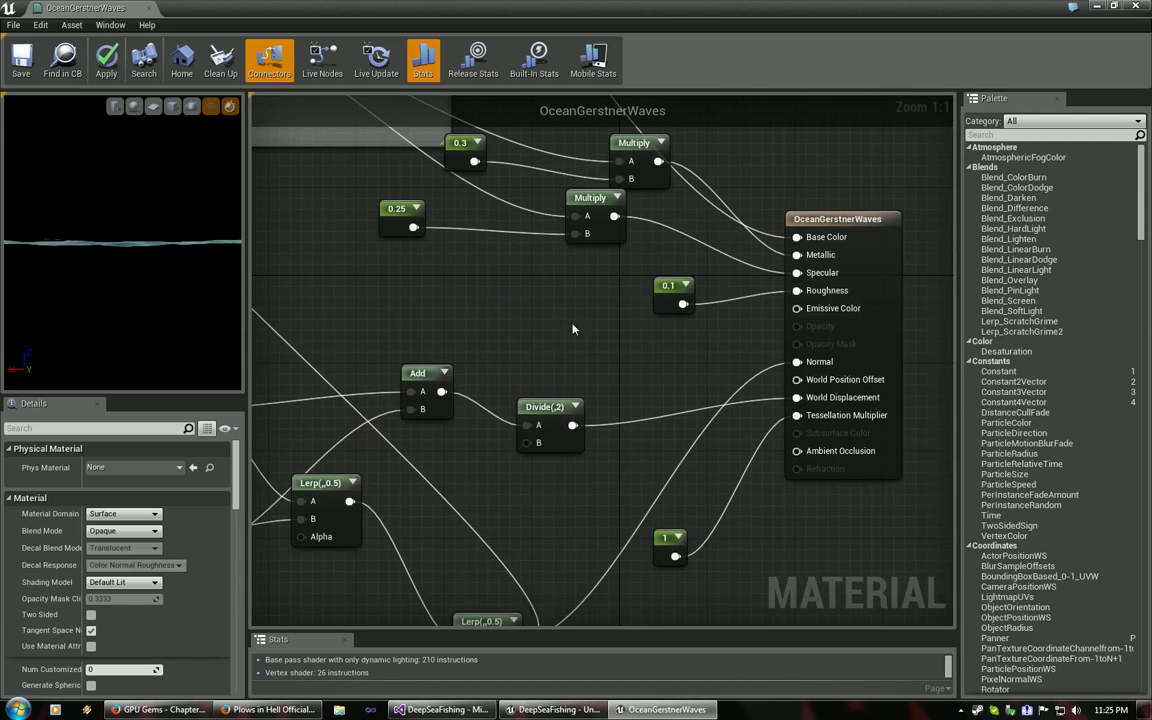
{"action": "right_click_drag", "start_coordinate": [510, 328], "coordinate": [492, 383]}
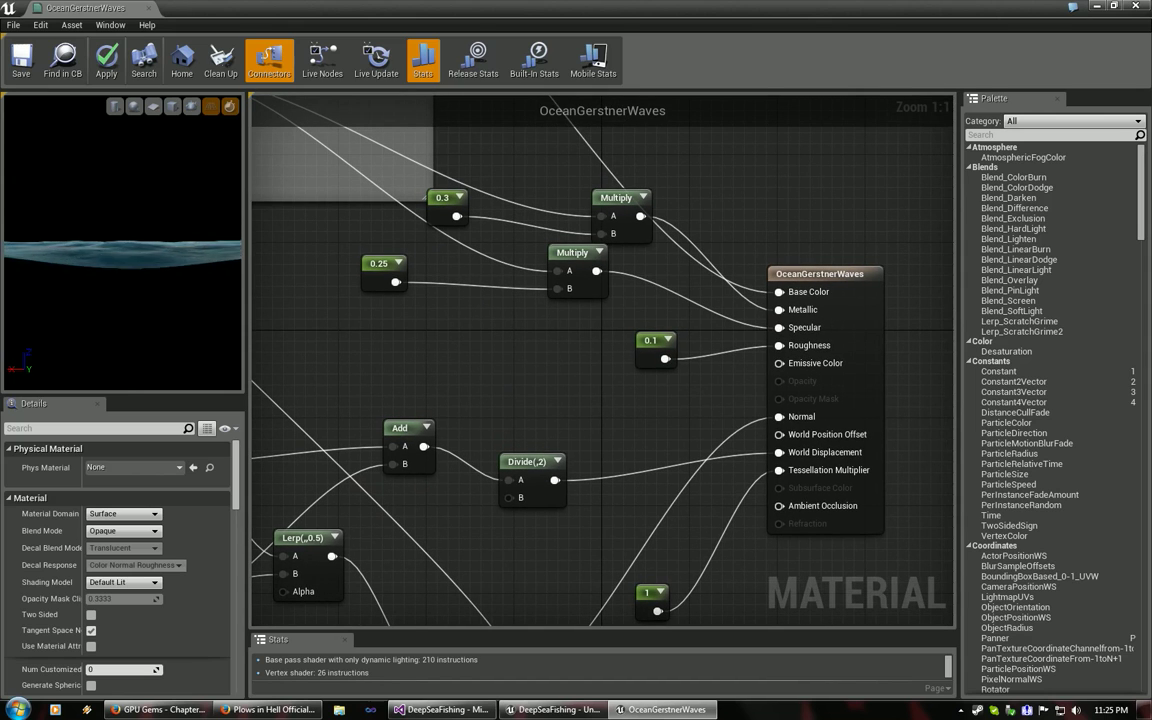
{"action": "left_click_drag", "start_coordinate": [142, 208], "coordinate": [143, 300]}
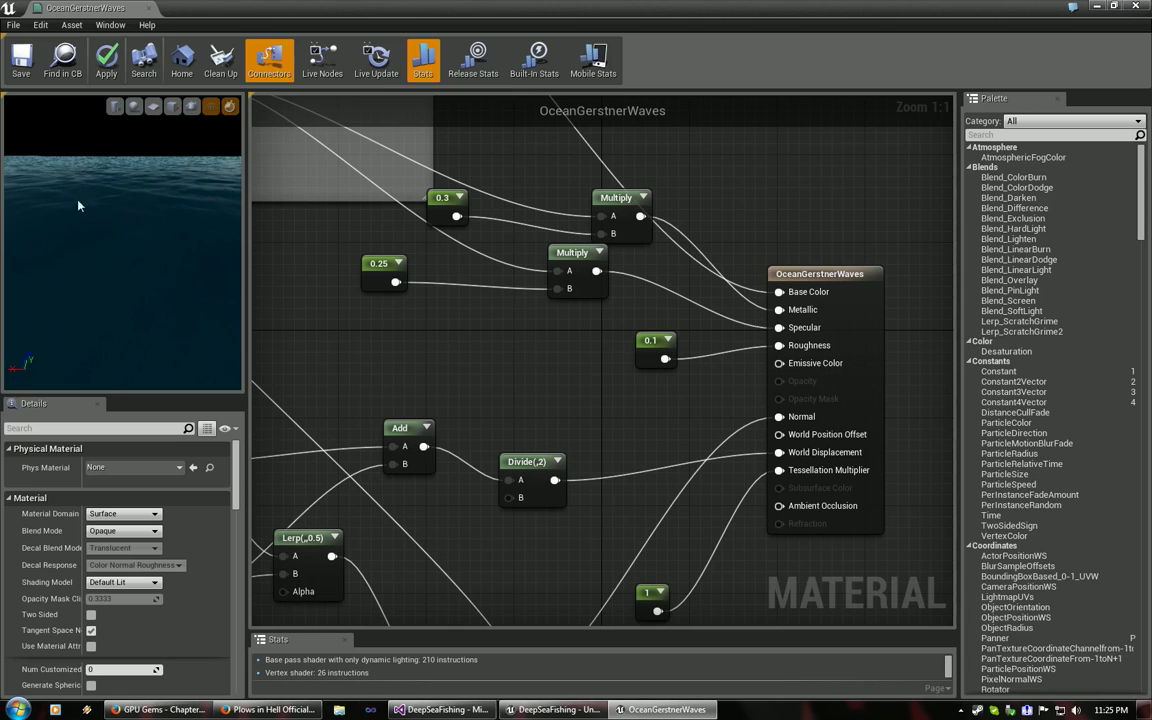
{"action": "mouse_move", "coordinate": [79, 205]}
{"action": "left_mouse_down"}
{"action": "mouse_move", "coordinate": [79, 240]}
{"action": "mouse_move", "coordinate": [79, 208]}
{"action": "left_mouse_up"}
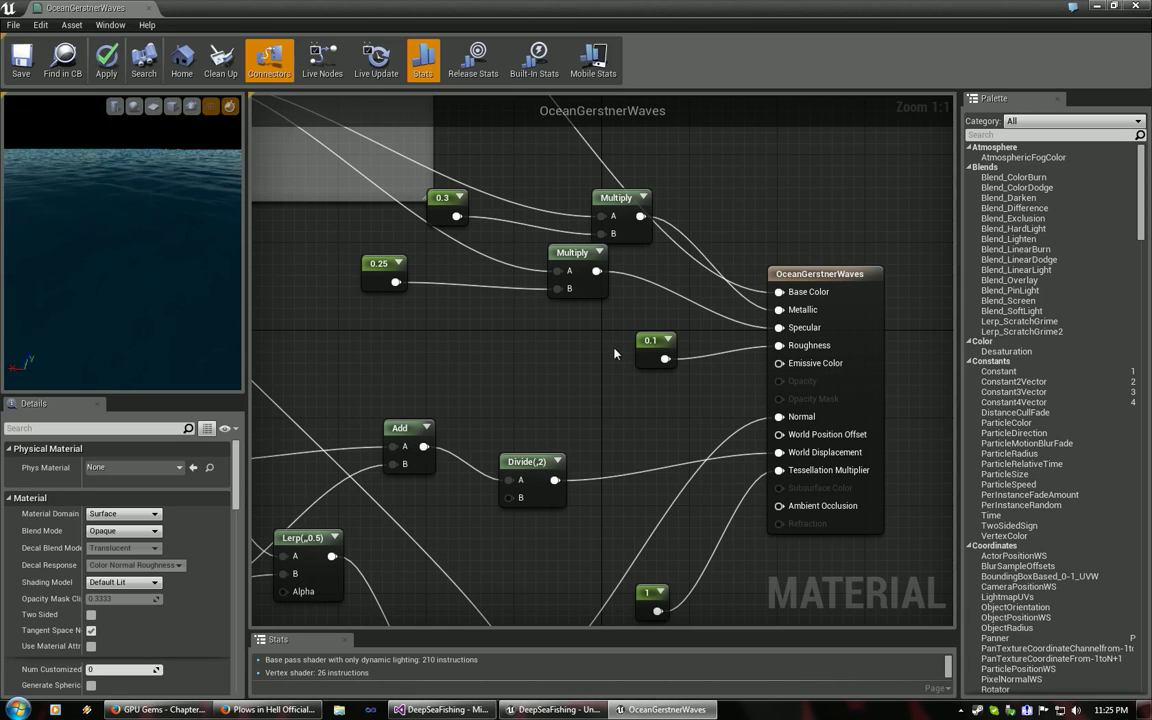
{"action": "right_click_drag", "start_coordinate": [615, 353], "coordinate": [602, 286]}
{"action": "right_click_drag", "start_coordinate": [704, 167], "coordinate": [708, 222]}
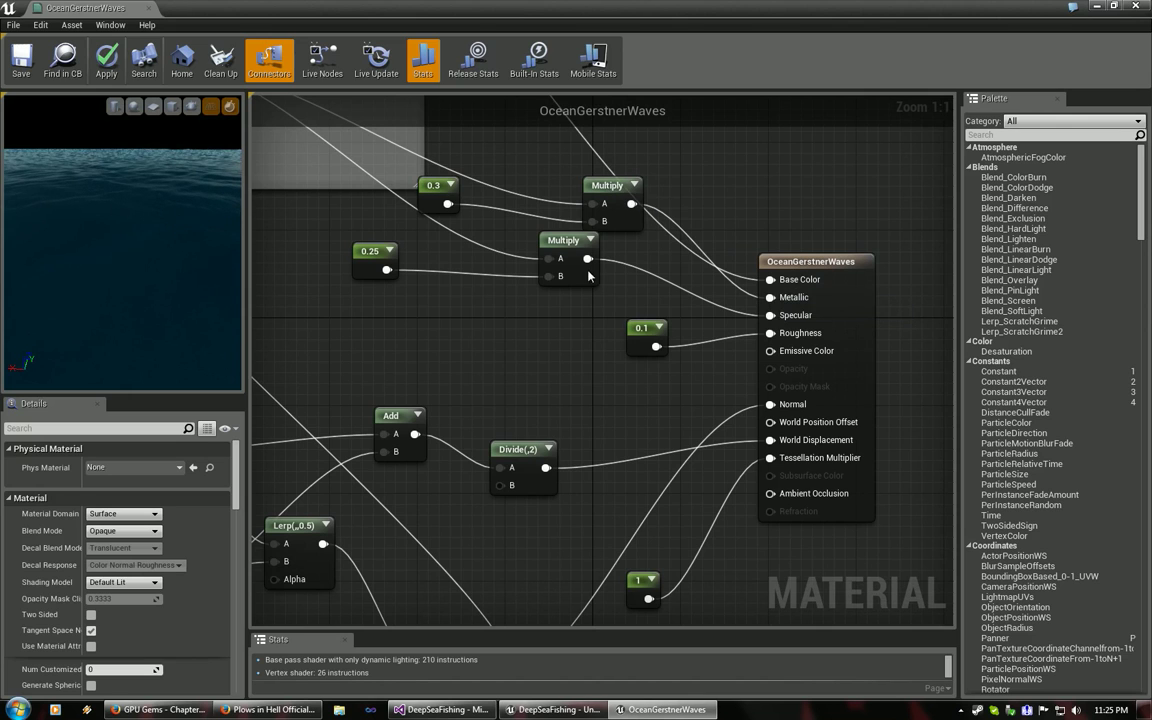
{"action": "right_click_drag", "start_coordinate": [589, 277], "coordinate": [564, 220]}
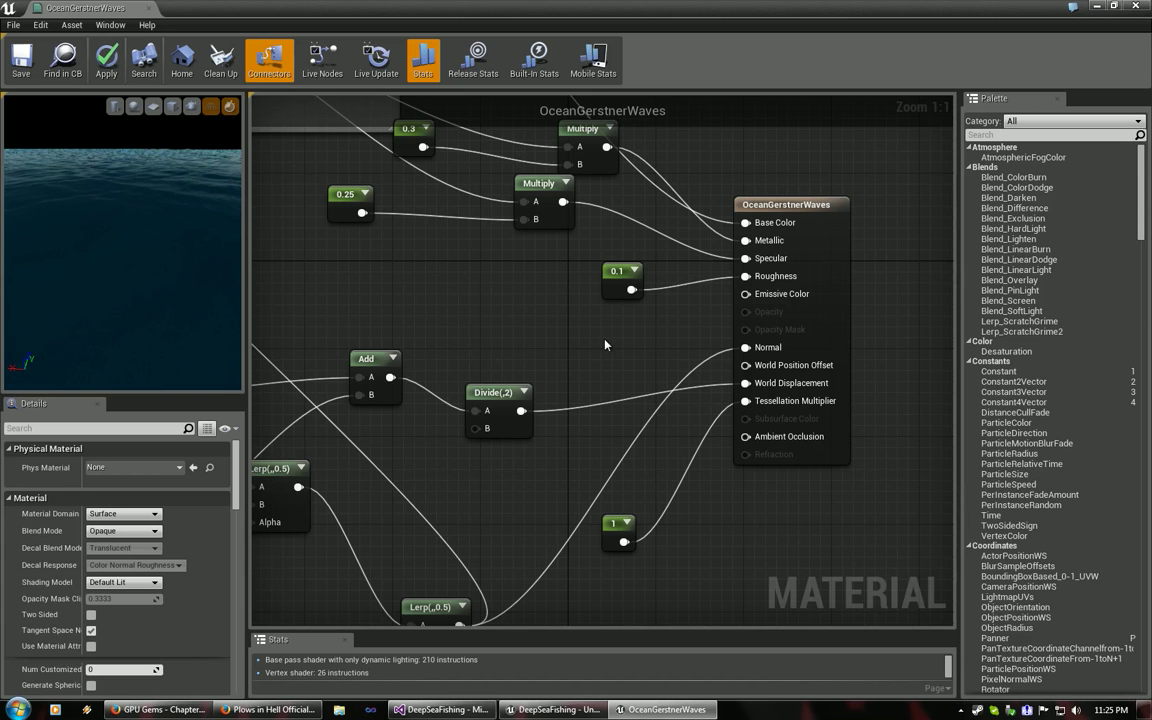
Examine the two GerstnerCluster nodes, their wavelength, amplitude and direction inputs, and how their outputs reach Normal and World Displacement.
{"action": "right_click_drag", "start_coordinate": [607, 341], "coordinate": [769, 195]}
{"action": "right_click_drag", "start_coordinate": [487, 203], "coordinate": [736, 321]}
{"action": "scroll", "coordinate": [736, 321], "scroll_direction": "down", "scroll_amount": 2}
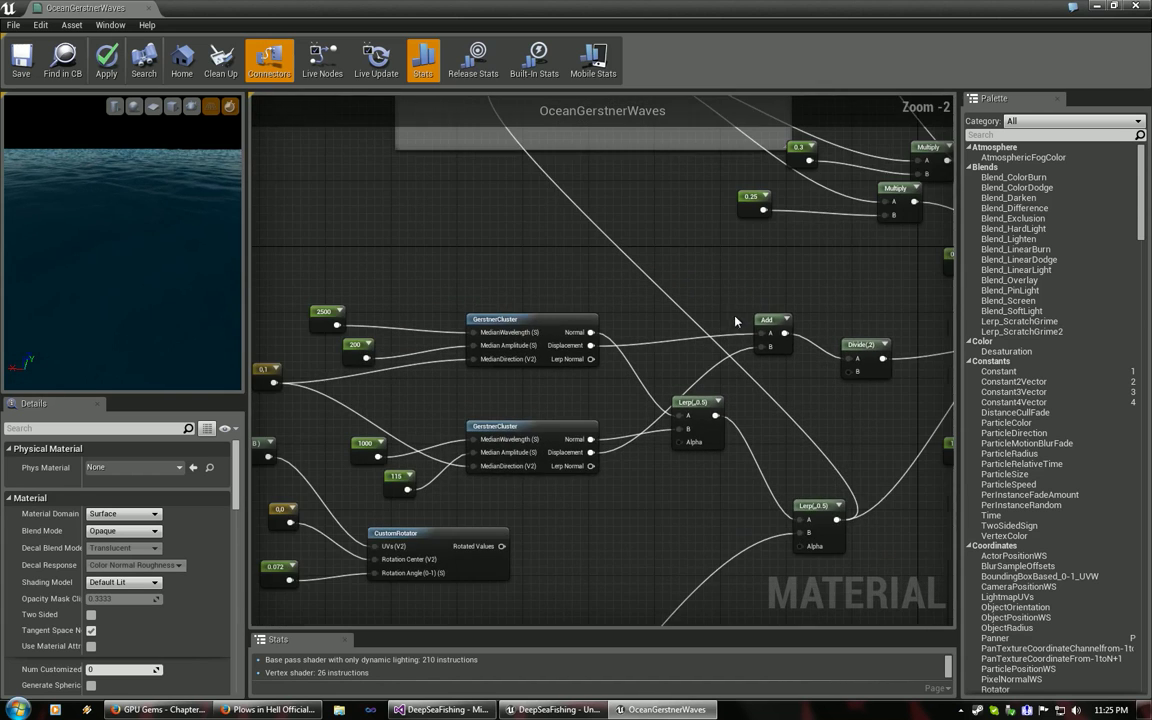
{"action": "right_click_drag", "start_coordinate": [607, 296], "coordinate": [753, 210]}
{"action": "scroll", "coordinate": [738, 304], "scroll_direction": "up", "scroll_amount": 2}
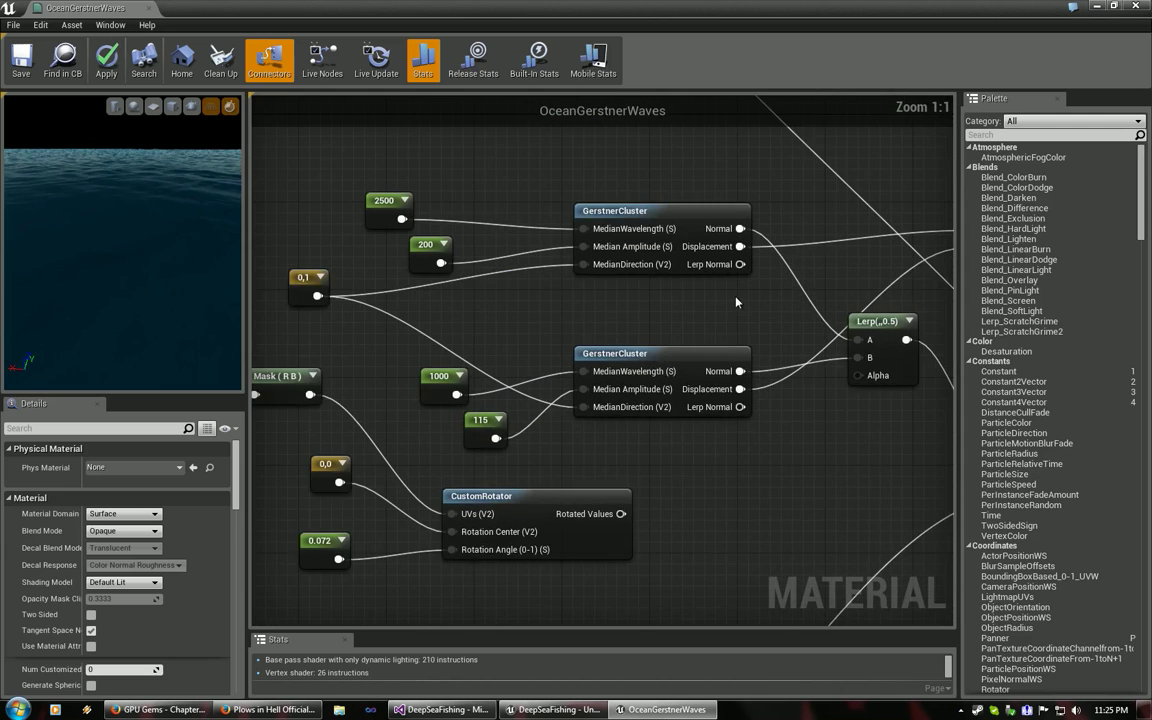
{"action": "right_click_drag", "start_coordinate": [708, 247], "coordinate": [611, 289]}
{"action": "left_click", "coordinate": [561, 275]}
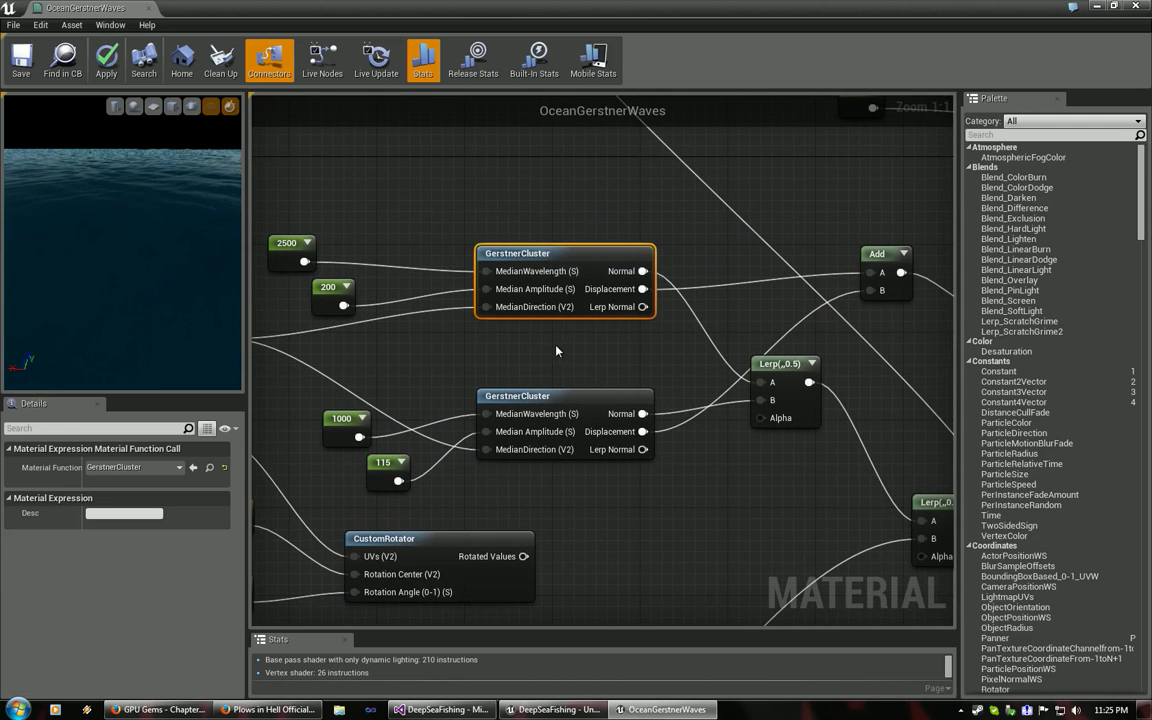
{"action": "right_click_drag", "start_coordinate": [557, 350], "coordinate": [544, 296]}
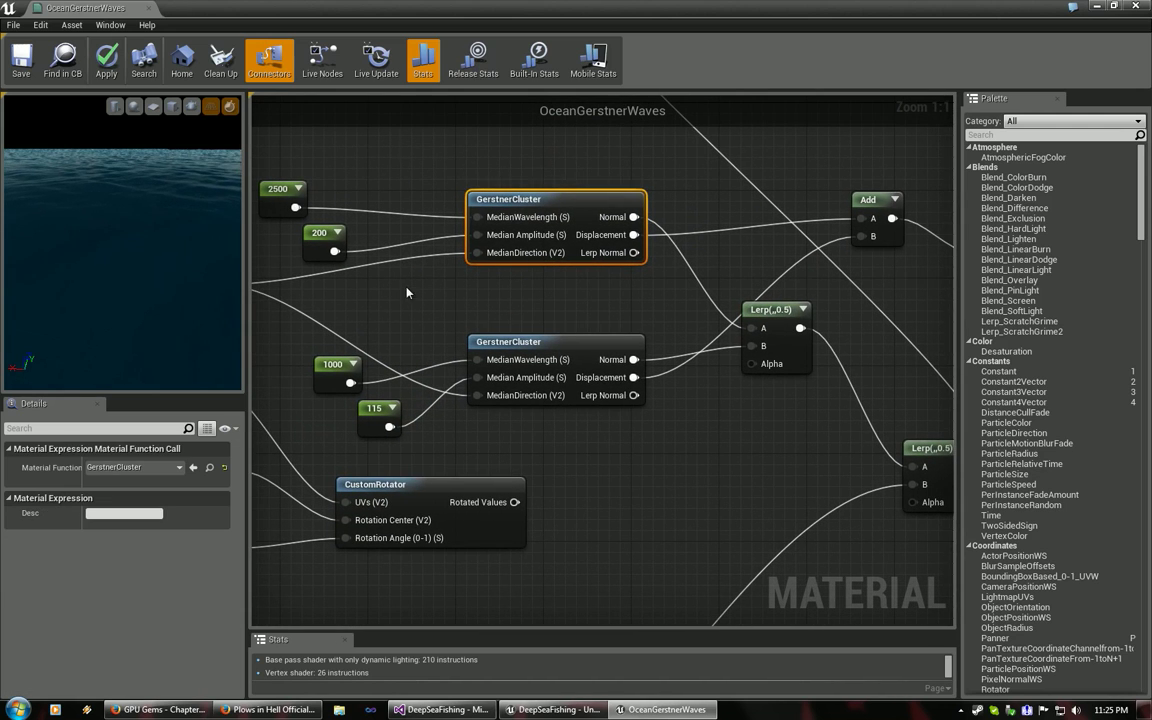
{"action": "right_click_drag", "start_coordinate": [407, 292], "coordinate": [511, 265]}
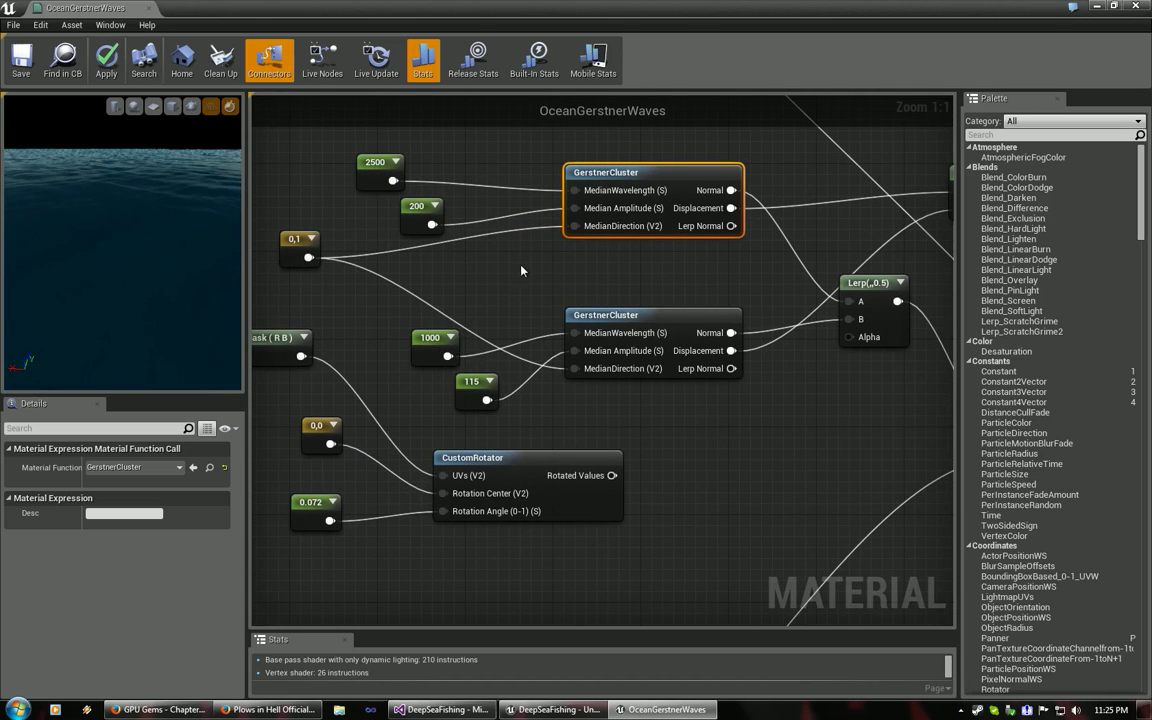
{"action": "right_click_drag", "start_coordinate": [520, 266], "coordinate": [447, 293]}
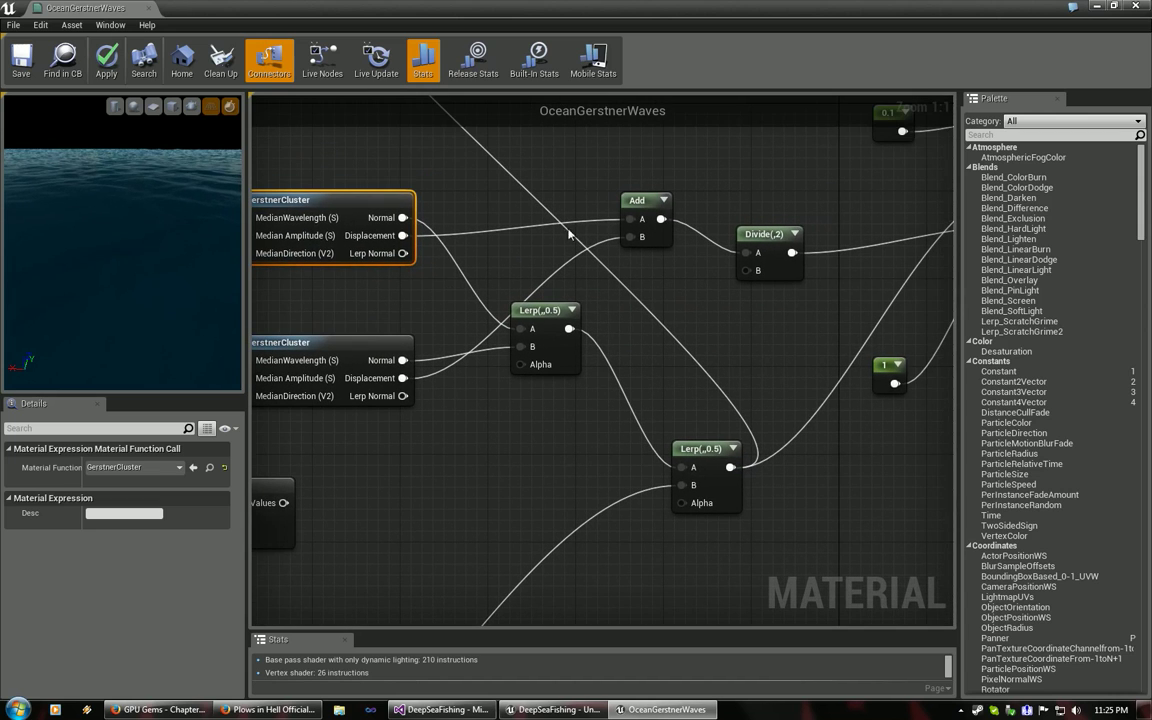
{"action": "right_click_drag", "start_coordinate": [648, 340], "coordinate": [518, 358]}
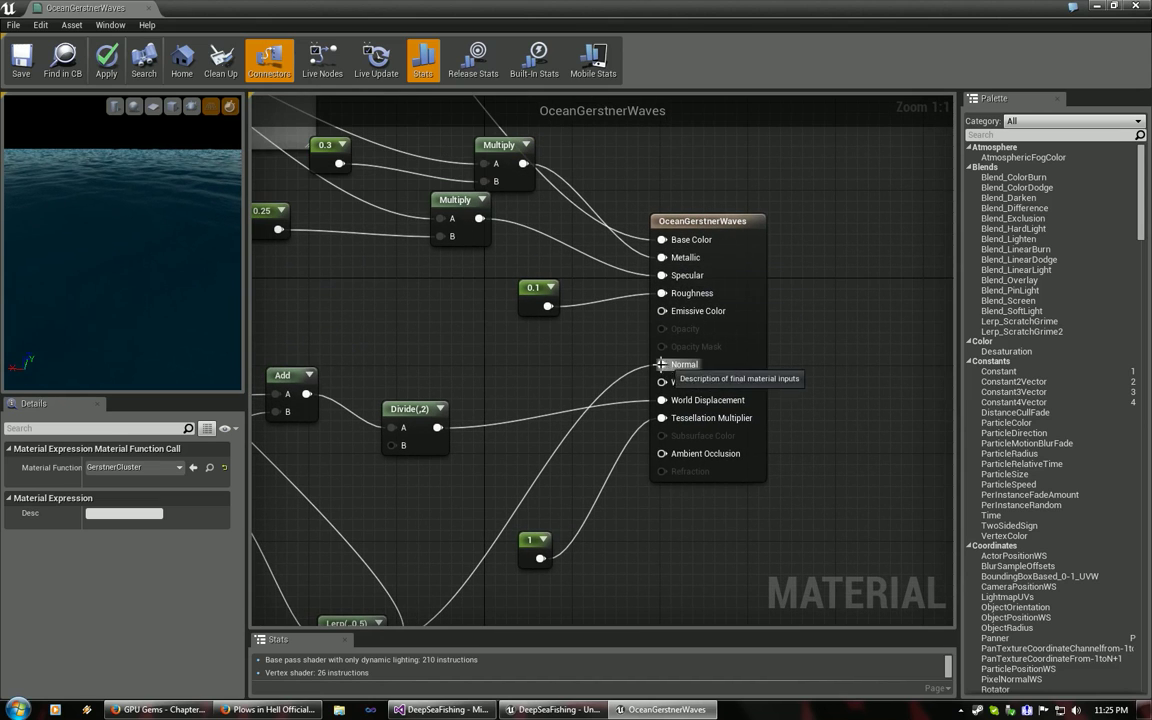
Examine the Time, Absolute World Position, Size, Divide and Mask nodes that feed the two Panner nodes in the OceanGerstnerWaves graph.
{"action": "right_click_drag", "start_coordinate": [531, 368], "coordinate": [759, 225]}
{"action": "right_click_drag", "start_coordinate": [829, 258], "coordinate": [663, 316]}
{"action": "scroll", "coordinate": [932, 346], "scroll_direction": "down", "scroll_amount": 3}
{"action": "scroll", "coordinate": [886, 298], "scroll_direction": "down", "scroll_amount": 2}
{"action": "scroll", "coordinate": [563, 285], "scroll_direction": "up", "scroll_amount": 3}
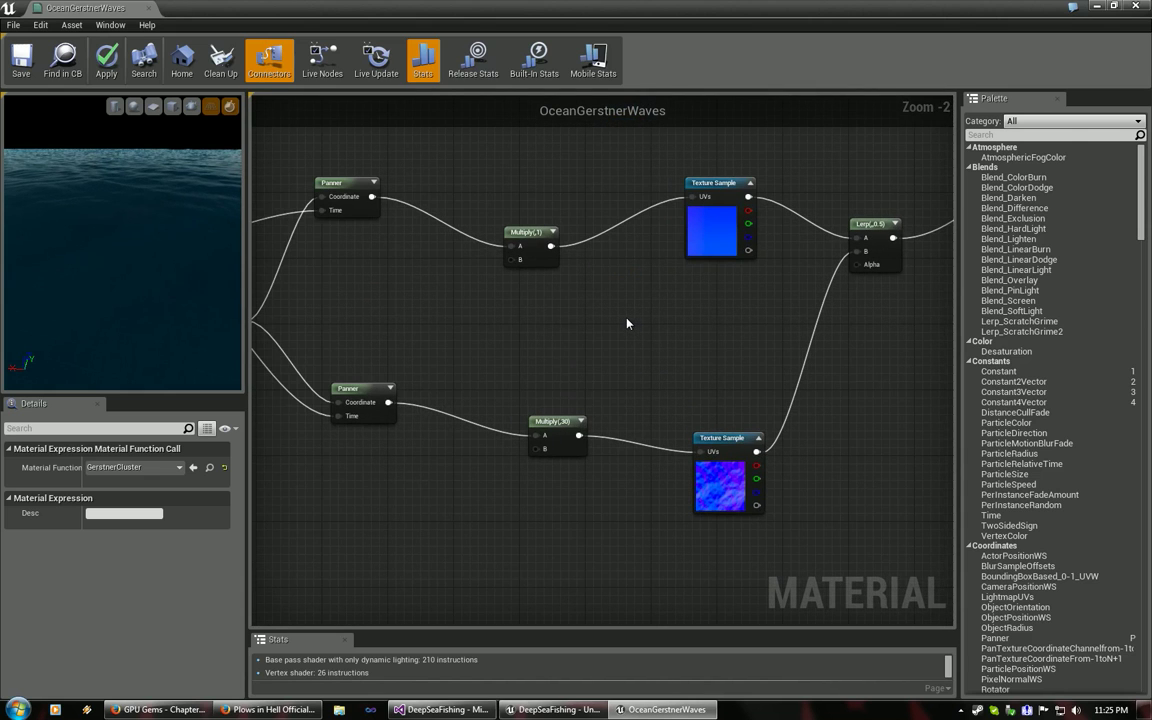
{"action": "right_click_drag", "start_coordinate": [519, 332], "coordinate": [883, 318]}
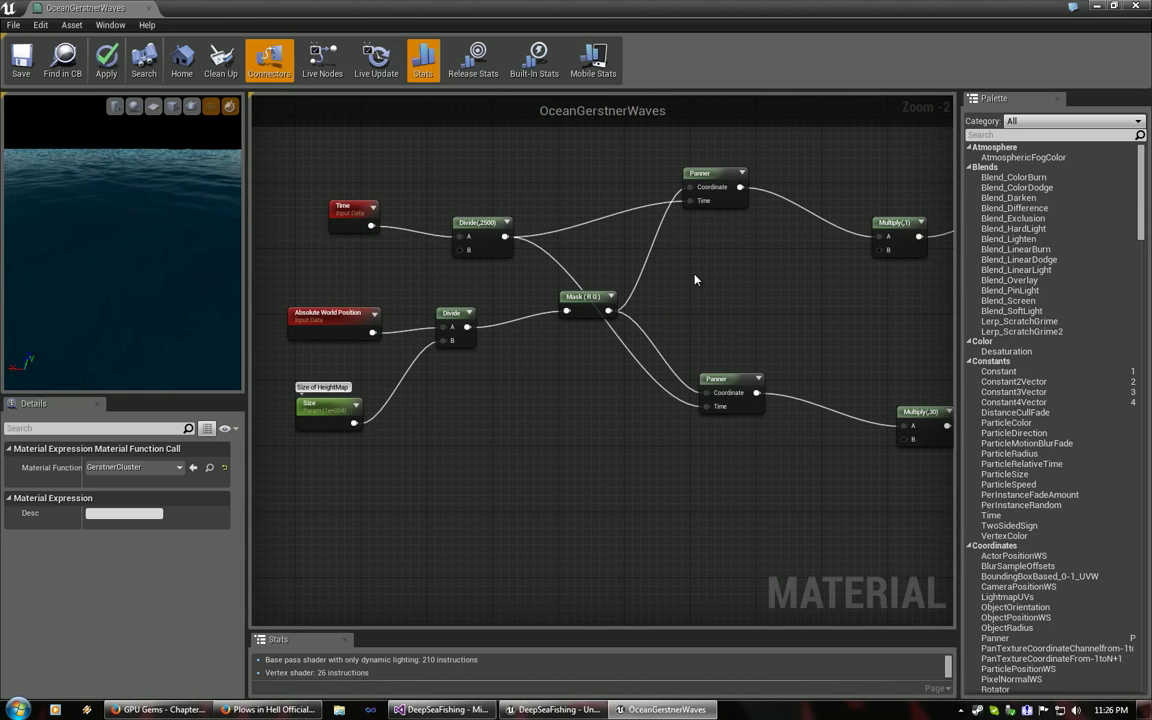
{"action": "right_click", "coordinate": [751, 265]}
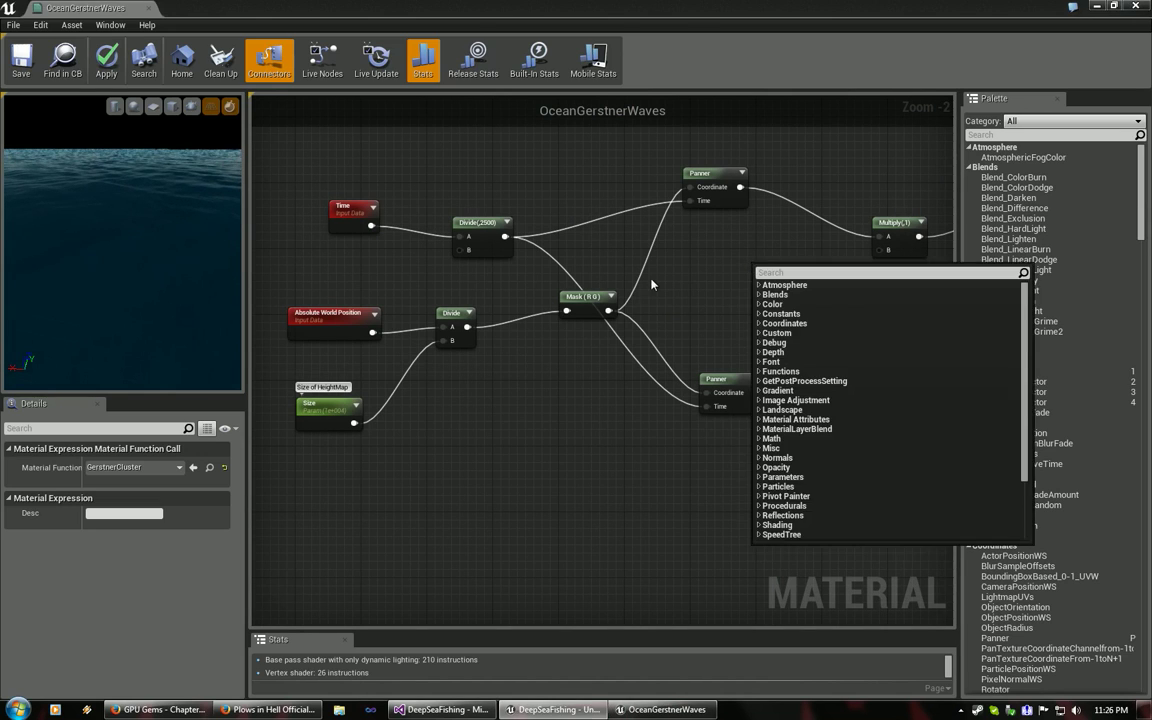
{"action": "left_click", "coordinate": [652, 285]}
{"action": "right_click_drag", "start_coordinate": [735, 257], "coordinate": [593, 273]}
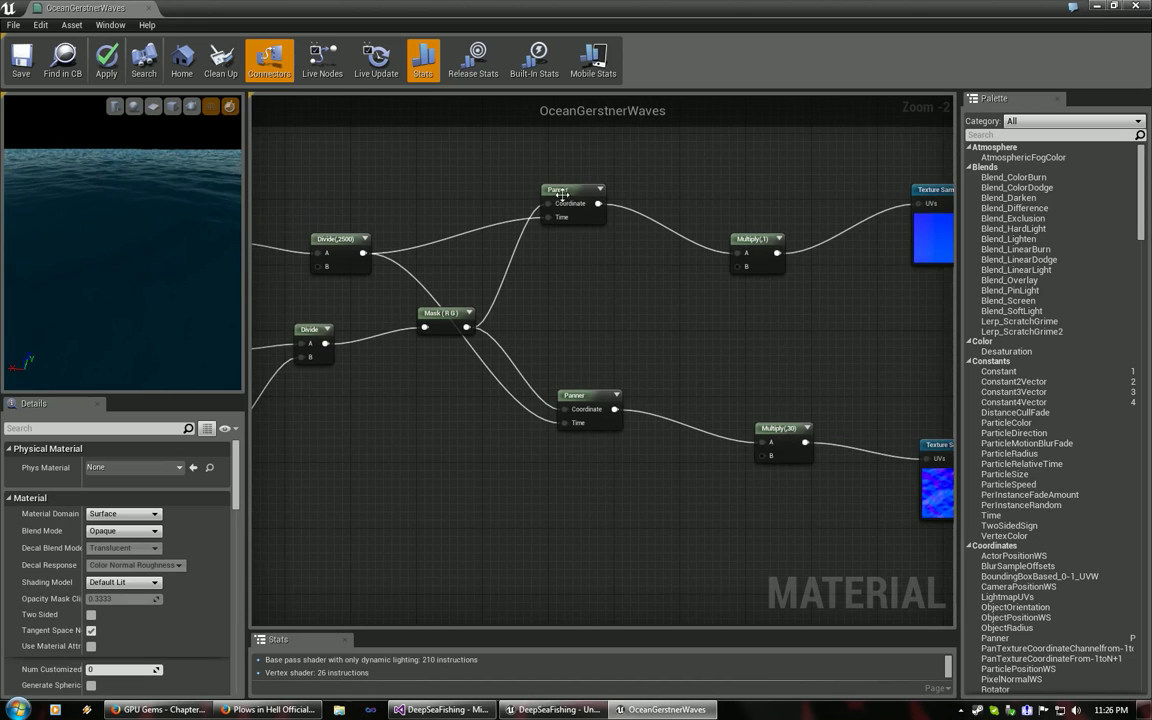
Inspect the two normal map Texture Samples and trace how their Lerp blends with the GerstnerCluster normals.
{"action": "right_click_drag", "start_coordinate": [757, 305], "coordinate": [482, 311]}
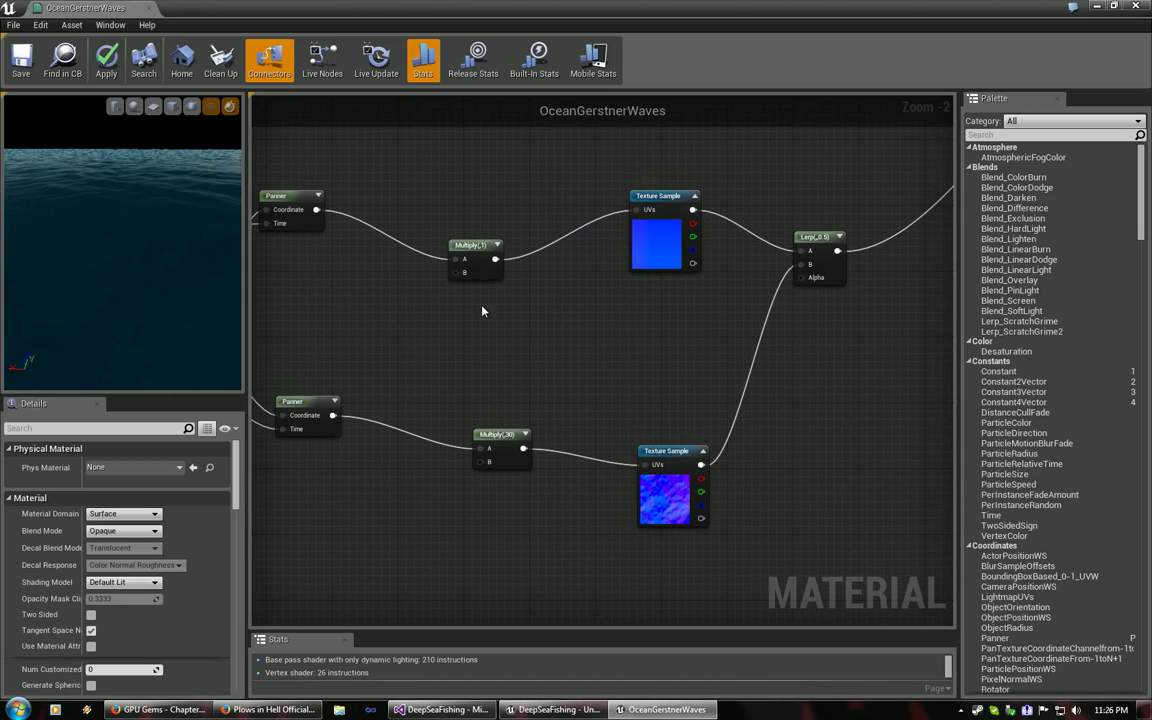
{"action": "left_click", "coordinate": [664, 205]}
{"action": "left_click", "coordinate": [672, 452]}
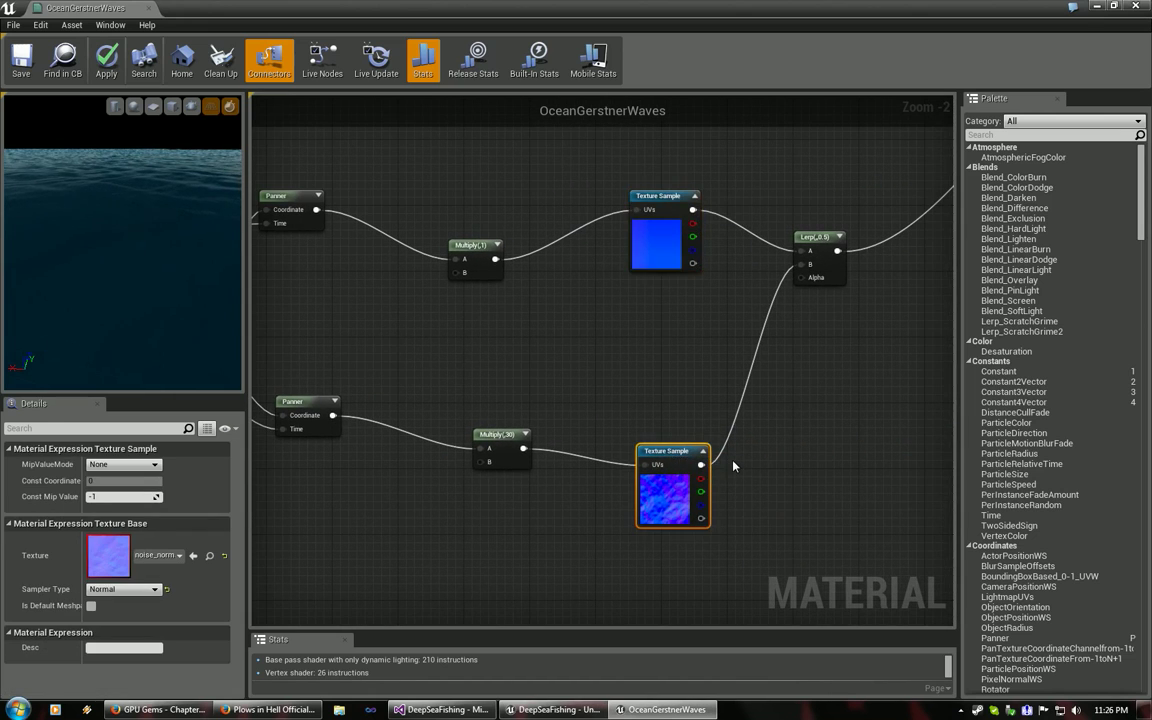
{"action": "right_click_drag", "start_coordinate": [765, 340], "coordinate": [453, 431]}
{"action": "right_click_drag", "start_coordinate": [742, 291], "coordinate": [468, 513]}
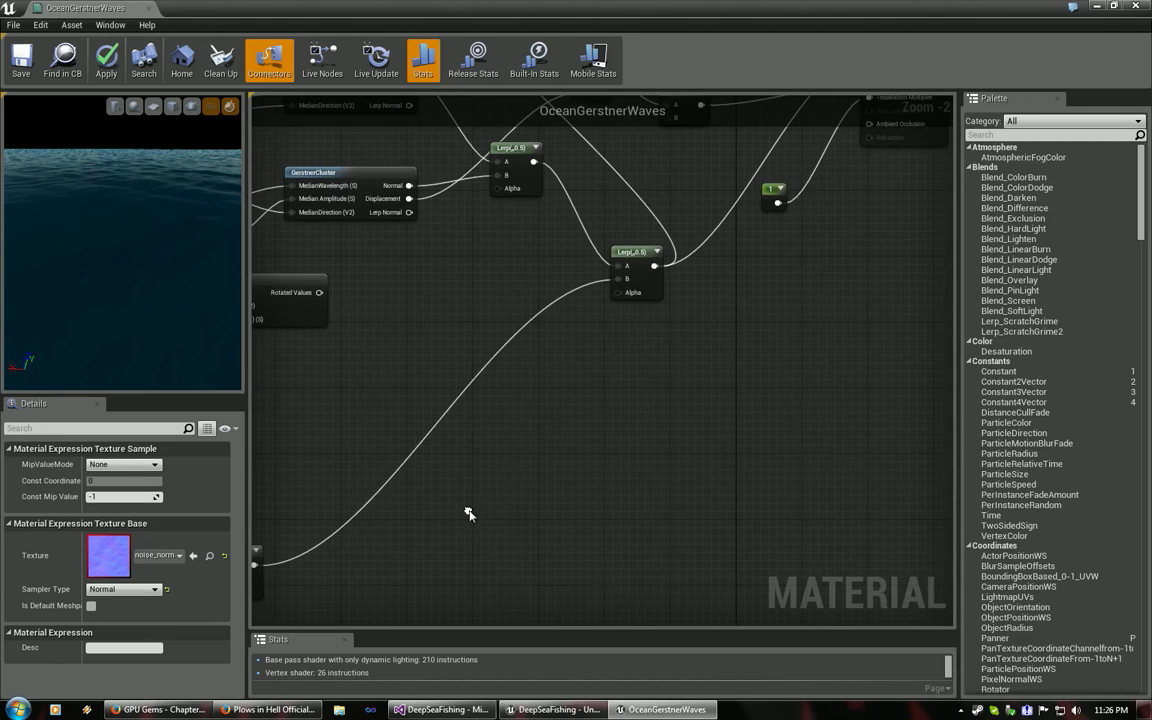
{"action": "right_click_drag", "start_coordinate": [672, 319], "coordinate": [742, 346]}
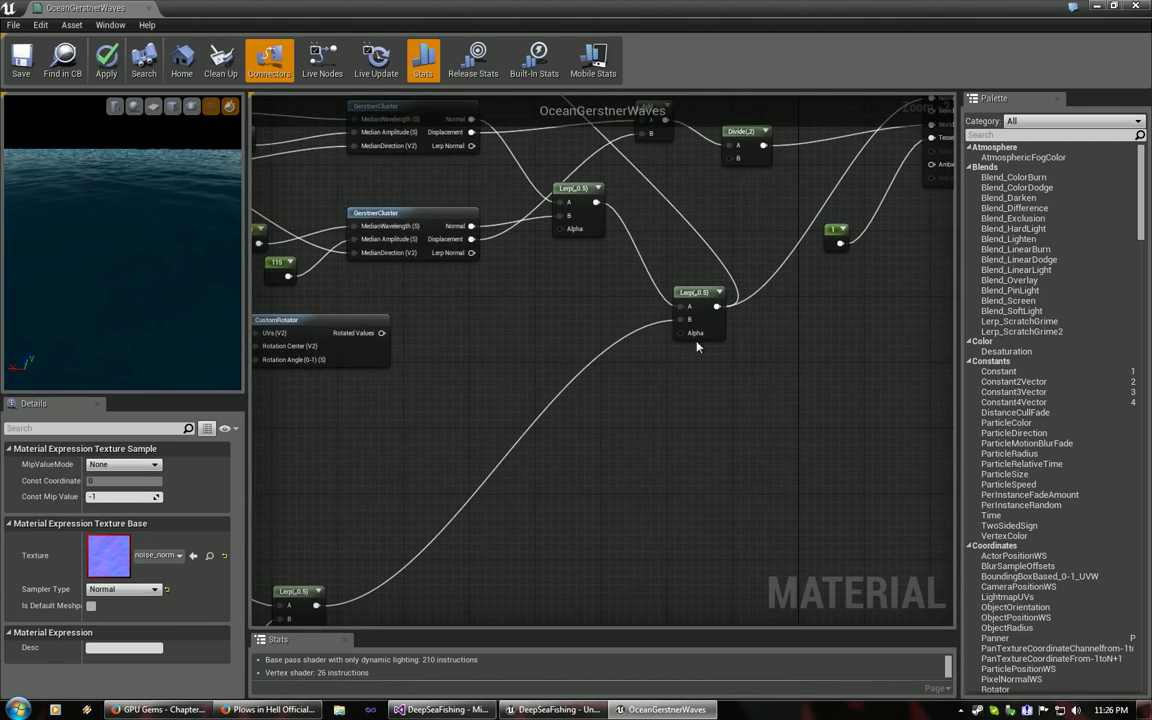
{"action": "right_click_drag", "start_coordinate": [481, 226], "coordinate": [569, 288]}
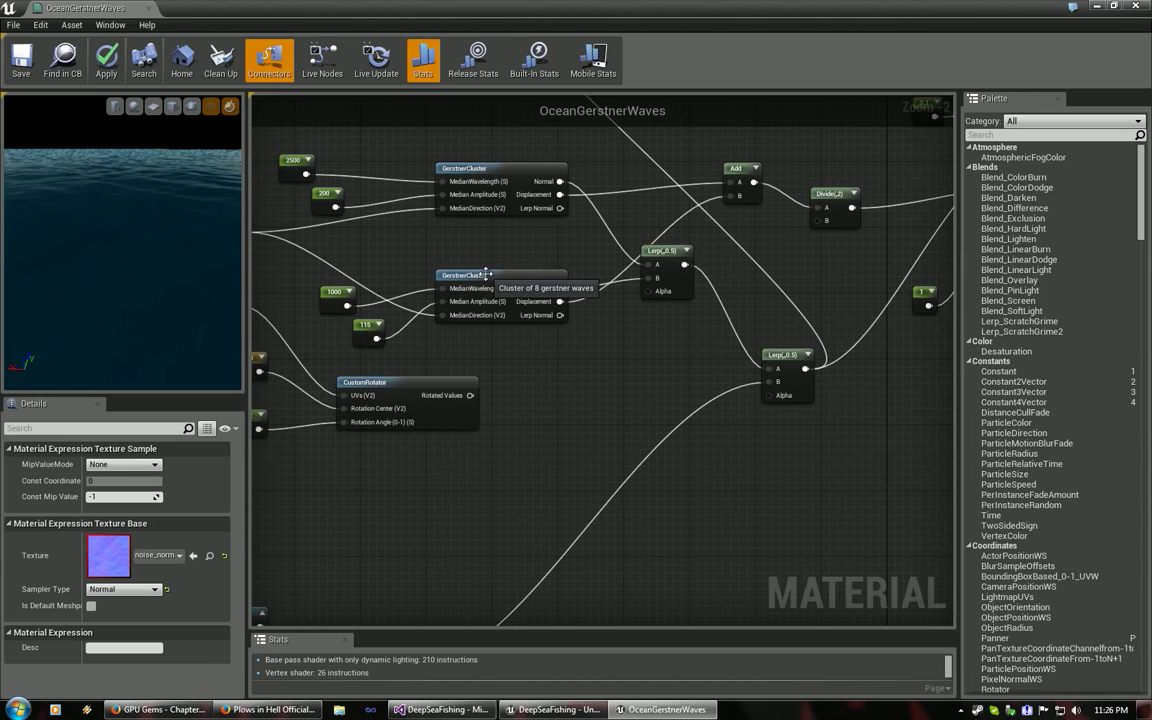
{"action": "right_click_drag", "start_coordinate": [619, 357], "coordinate": [549, 483]}
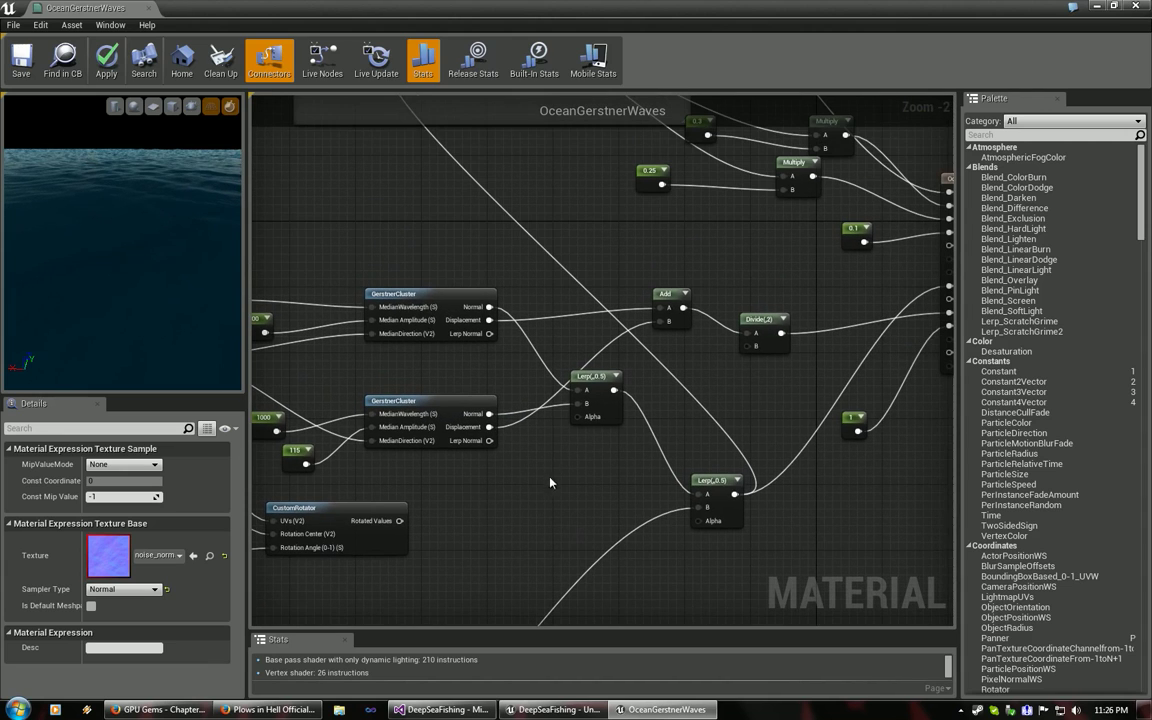
Close the OceanGerstnerWaves material, applying its changes to the original, and open the Gerstner material function.
{"action": "left_click", "coordinate": [1139, 8]}
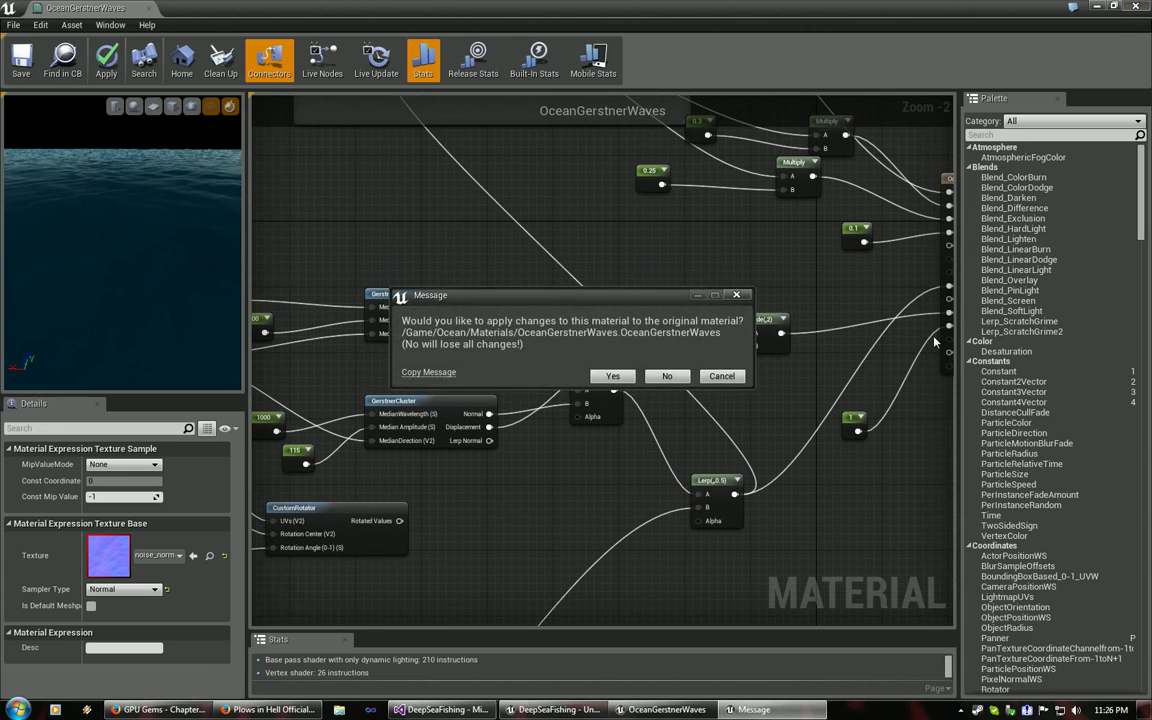
{"action": "left_click", "coordinate": [608, 374]}
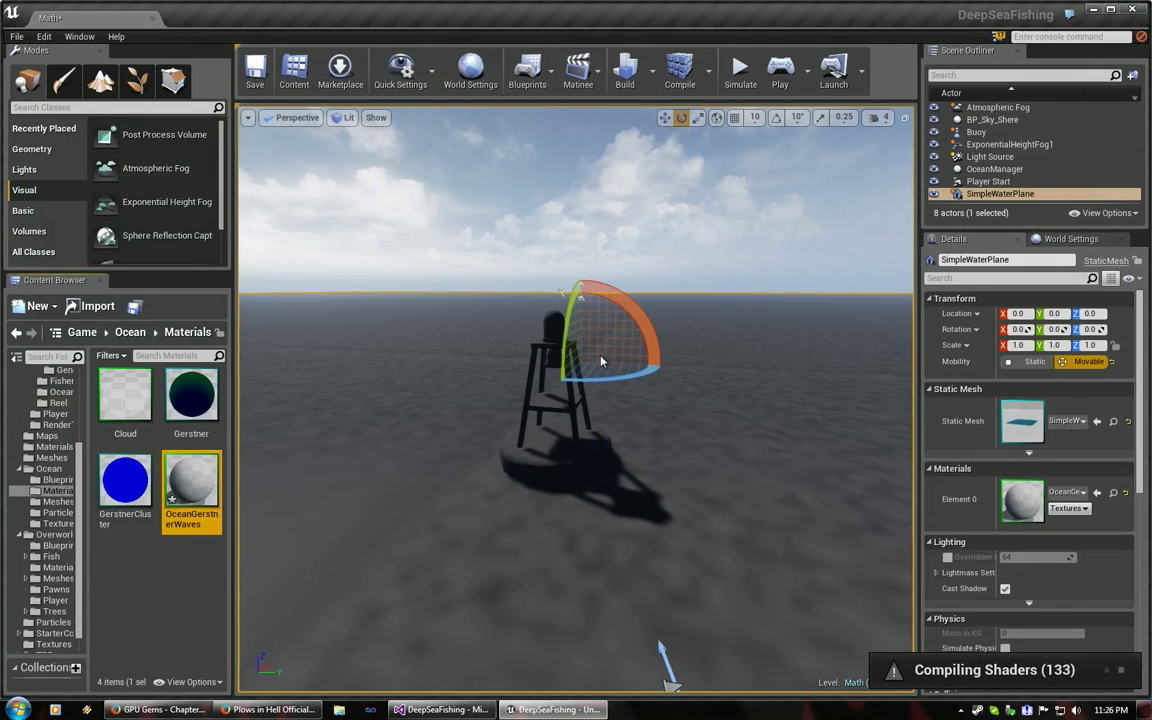
{"action": "double_click", "coordinate": [191, 395]}
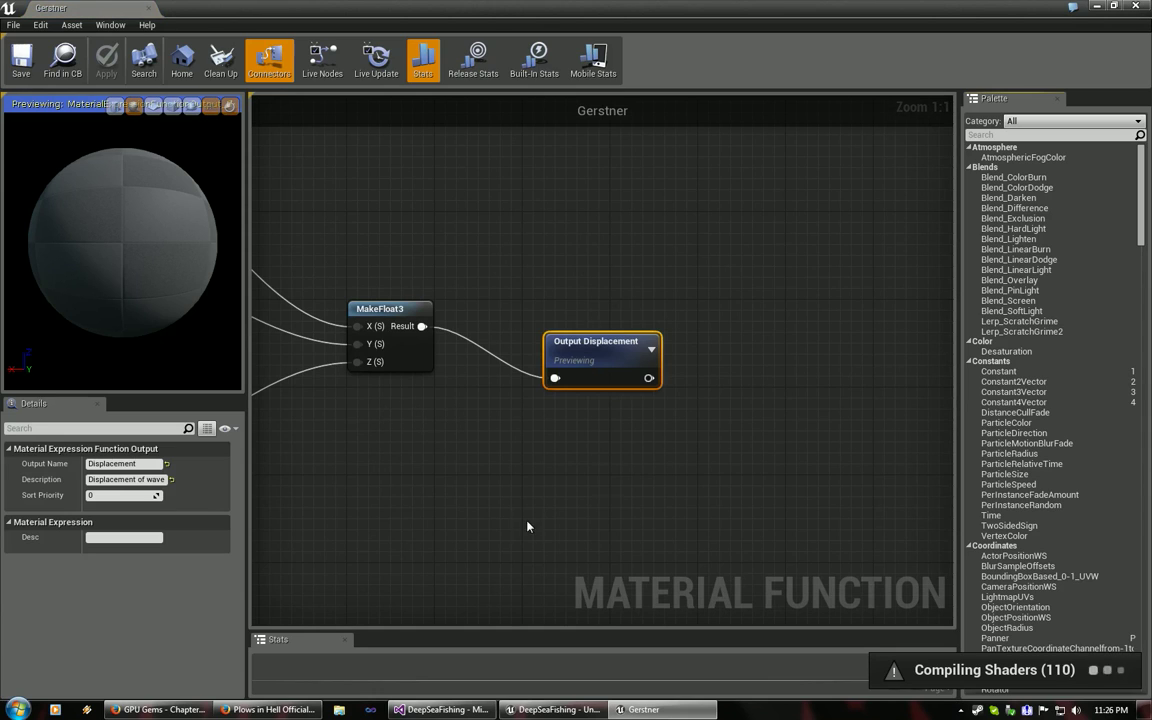
Switch to Firefox and skim the GPU Gems water simulation chapter from its introduction to the Gerstner Waves section.
{"action": "key", "text": "alt+Tab"}
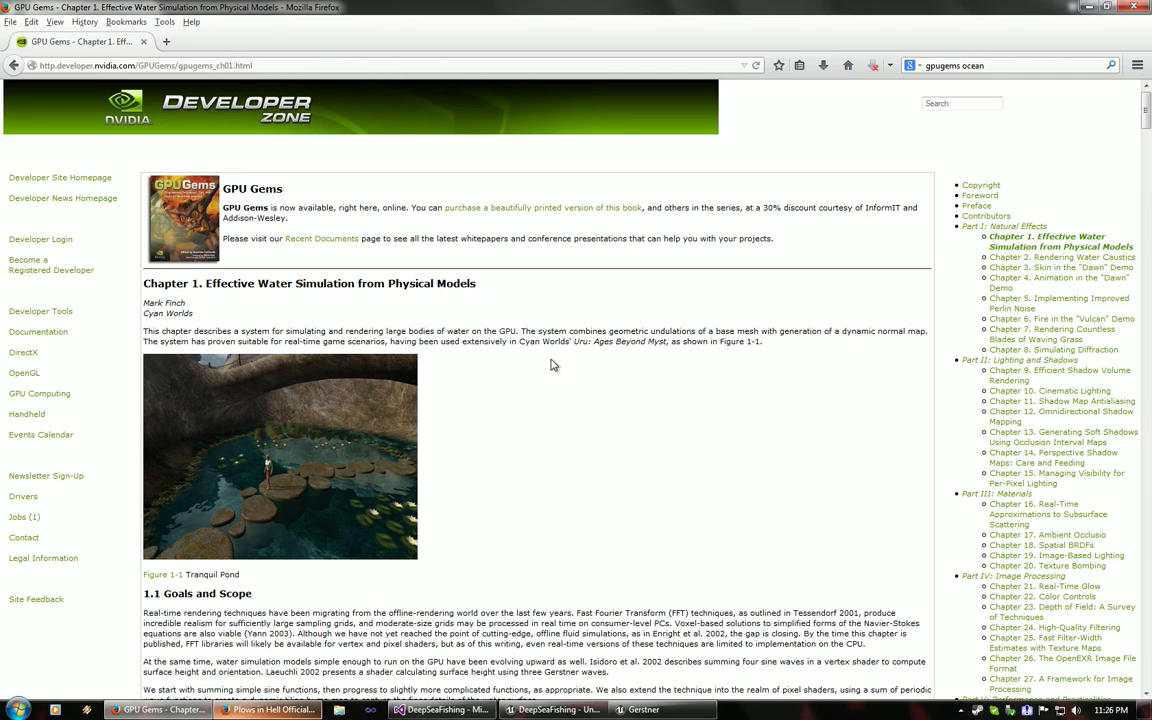
{"action": "right_click", "coordinate": [549, 328]}
{"action": "left_click", "coordinate": [480, 374]}
{"action": "scroll", "coordinate": [514, 367], "scroll_direction": "down", "scroll_amount": 3}
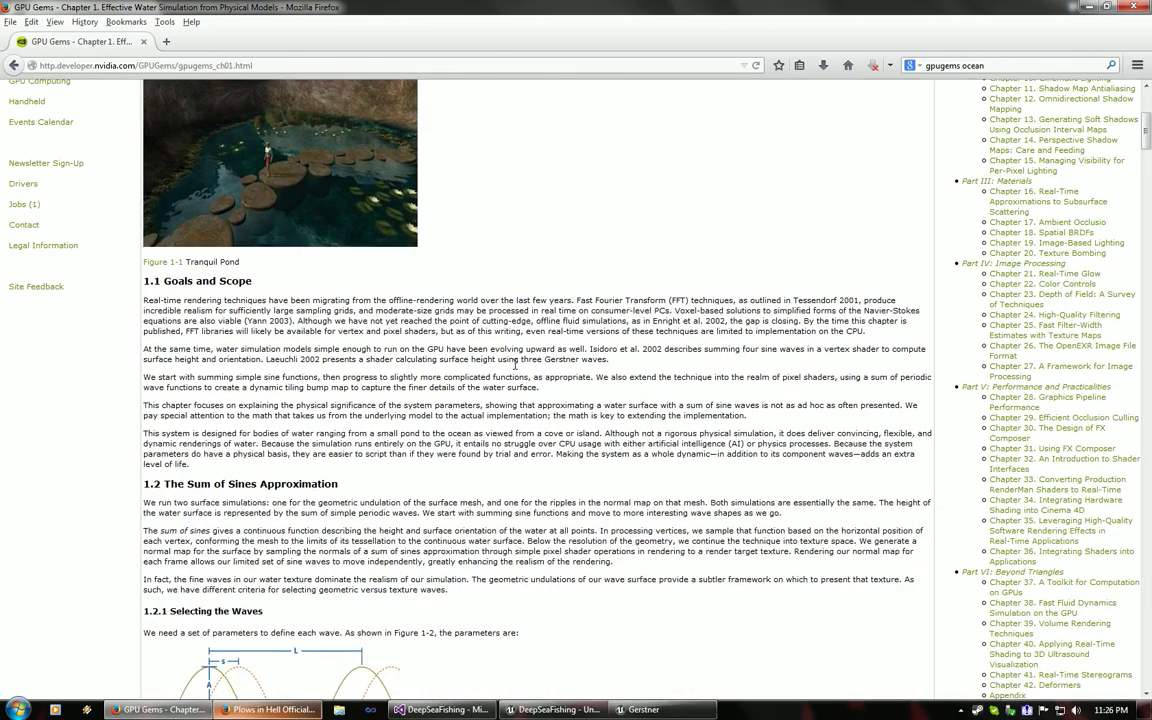
{"action": "scroll", "coordinate": [516, 366], "scroll_direction": "down", "scroll_amount": 5}
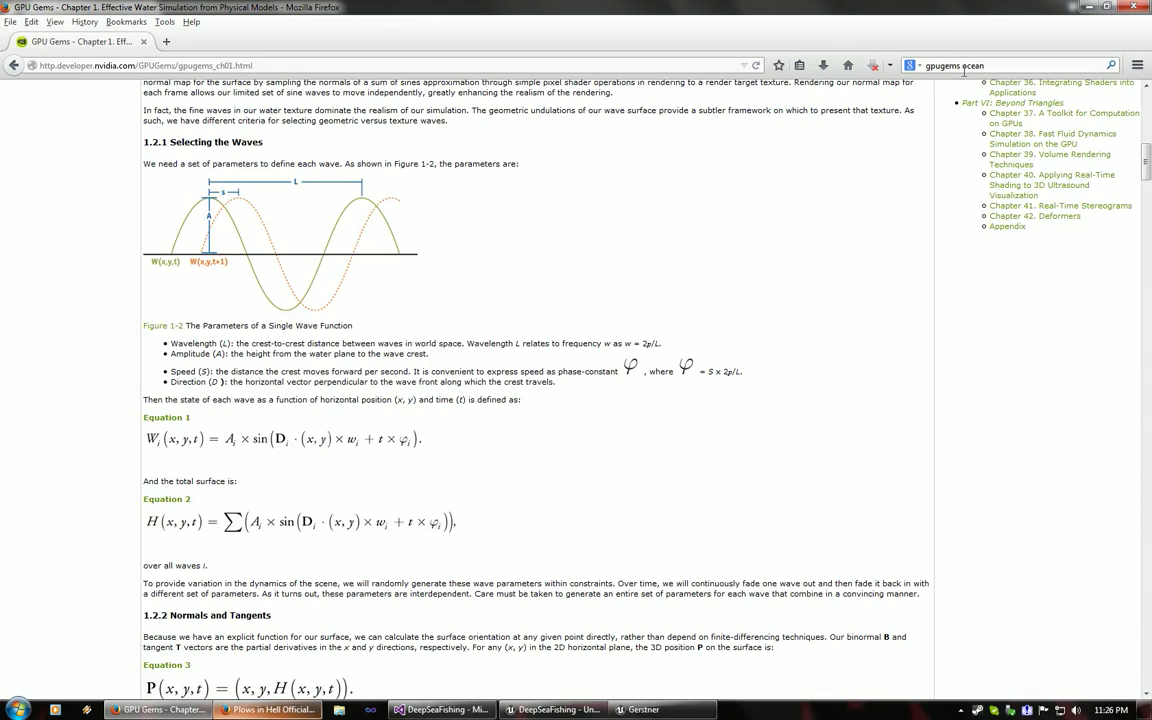
{"action": "scroll", "coordinate": [684, 327], "scroll_direction": "down", "scroll_amount": 5}
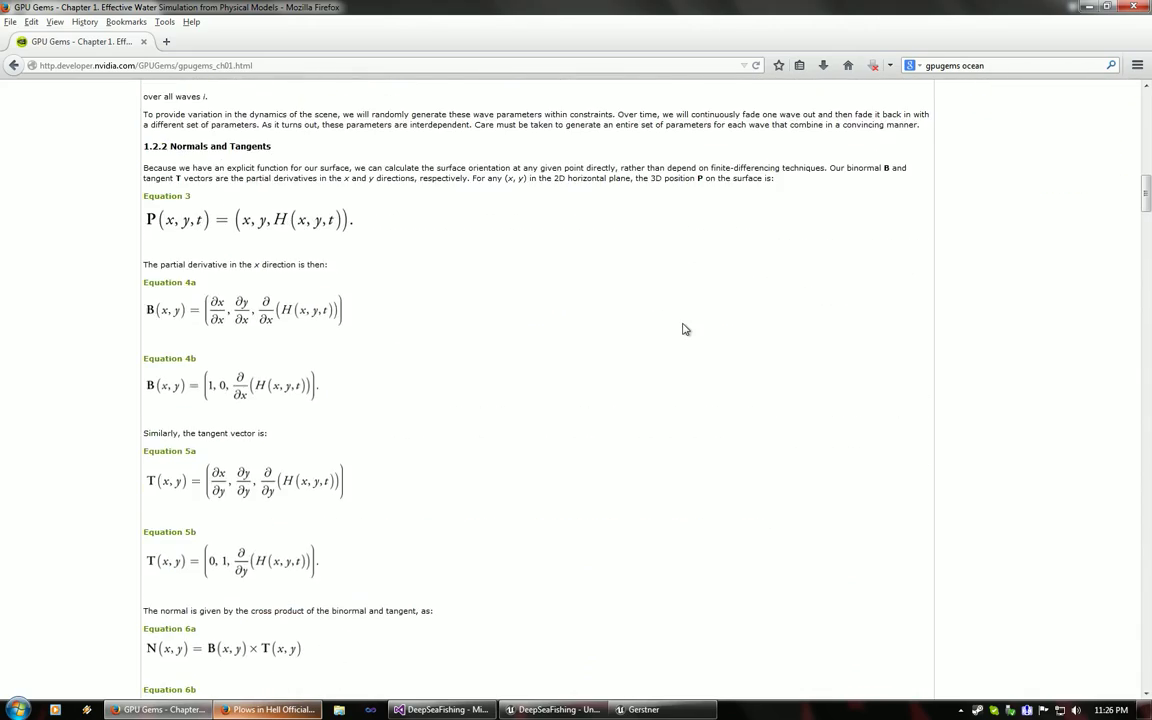
{"action": "scroll", "coordinate": [683, 330], "scroll_direction": "down", "scroll_amount": 5}
{"action": "scroll", "coordinate": [683, 332], "scroll_direction": "down", "scroll_amount": 10}
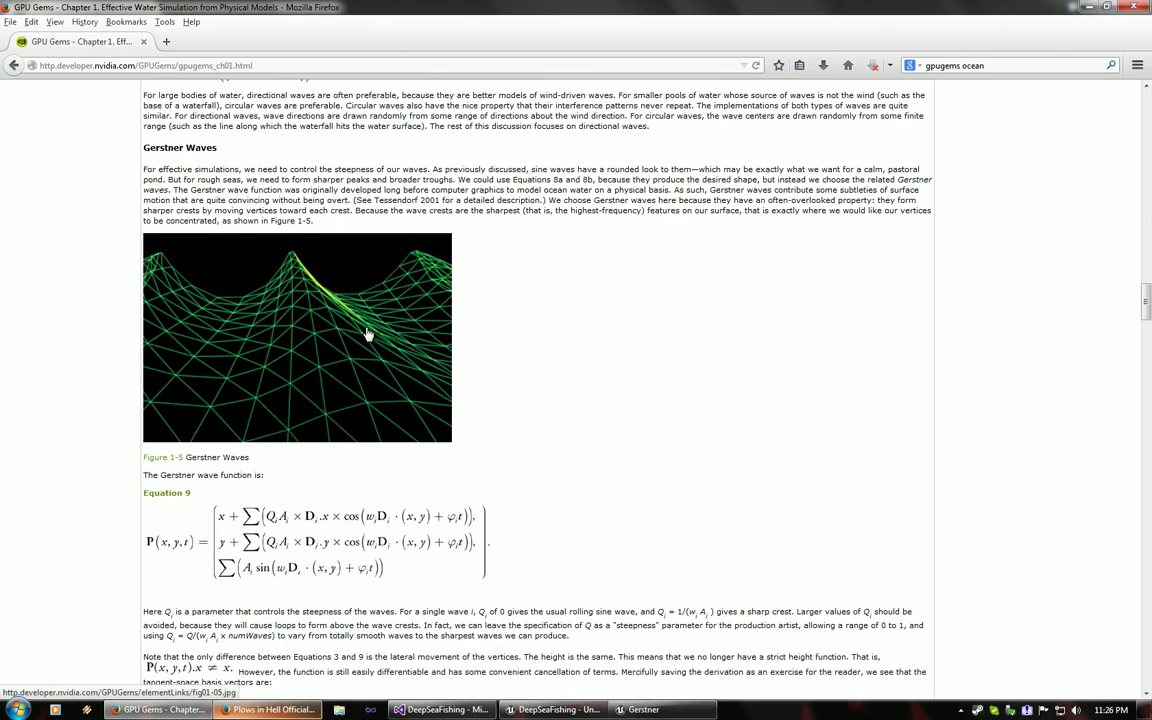
Examine the Gerstner wave function in Equation 9 and the binormal, tangent and normal formulas in Equations 10 to 12.
{"action": "scroll", "coordinate": [579, 393], "scroll_direction": "down", "scroll_amount": 3}
{"action": "scroll", "coordinate": [579, 393], "scroll_direction": "up", "scroll_amount": 3}
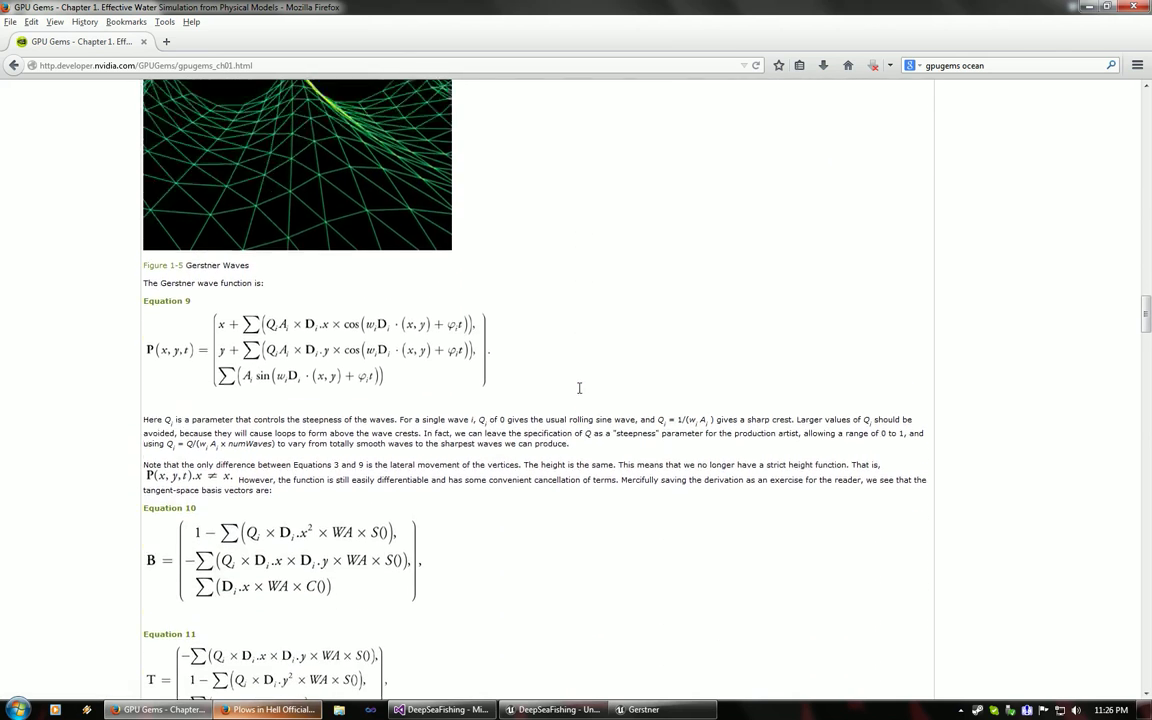
{"action": "scroll", "coordinate": [579, 393], "scroll_direction": "down", "scroll_amount": 3}
{"action": "scroll", "coordinate": [507, 360], "scroll_direction": "down", "scroll_amount": 3}
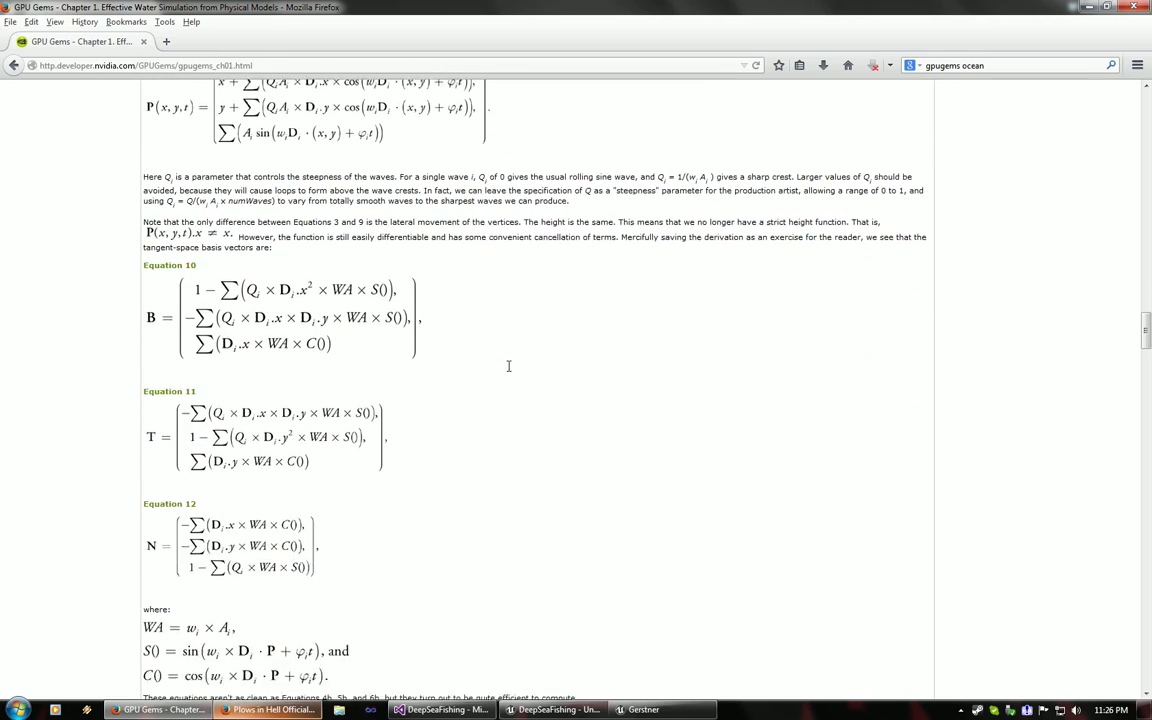
{"action": "scroll", "coordinate": [504, 430], "scroll_direction": "down", "scroll_amount": 1}
{"action": "scroll", "coordinate": [504, 436], "scroll_direction": "up", "scroll_amount": 3}
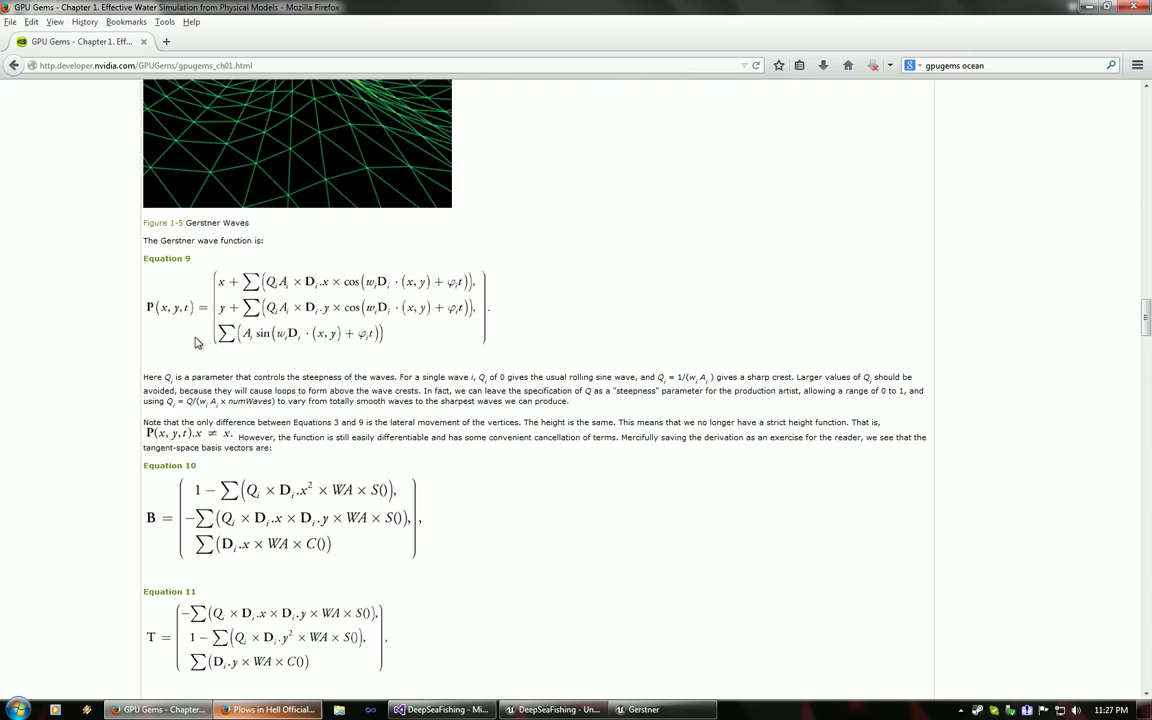
{"action": "scroll", "coordinate": [530, 432], "scroll_direction": "down", "scroll_amount": 3}
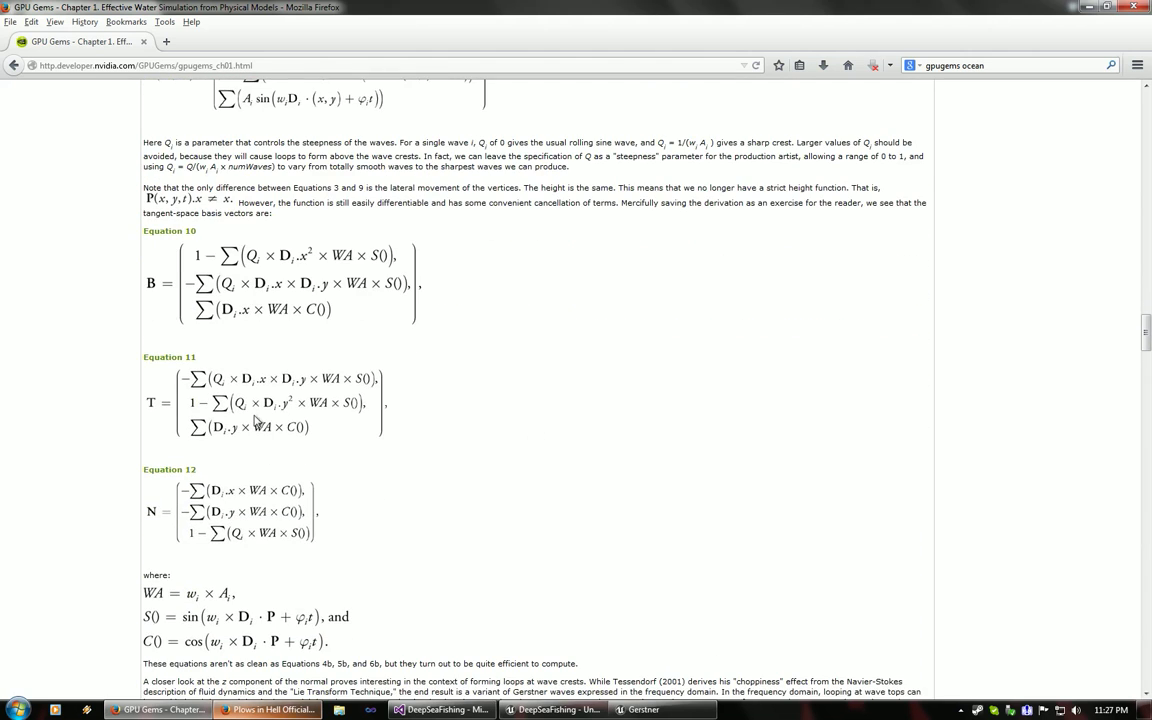
{"action": "scroll", "coordinate": [300, 425], "scroll_direction": "down", "scroll_amount": 2}
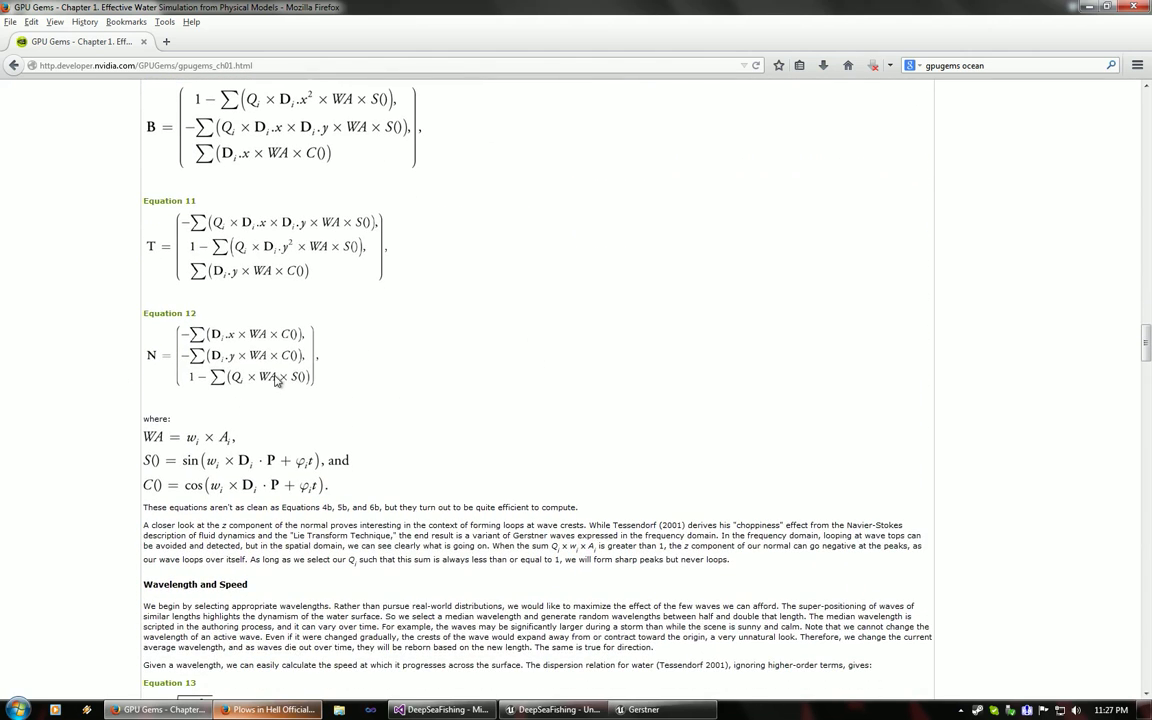
Skim the rest of the chapter, from Wavelength and Speed through Authoring and Runtime Processing to the References.
{"action": "scroll", "coordinate": [280, 380], "scroll_direction": "down", "scroll_amount": 10}
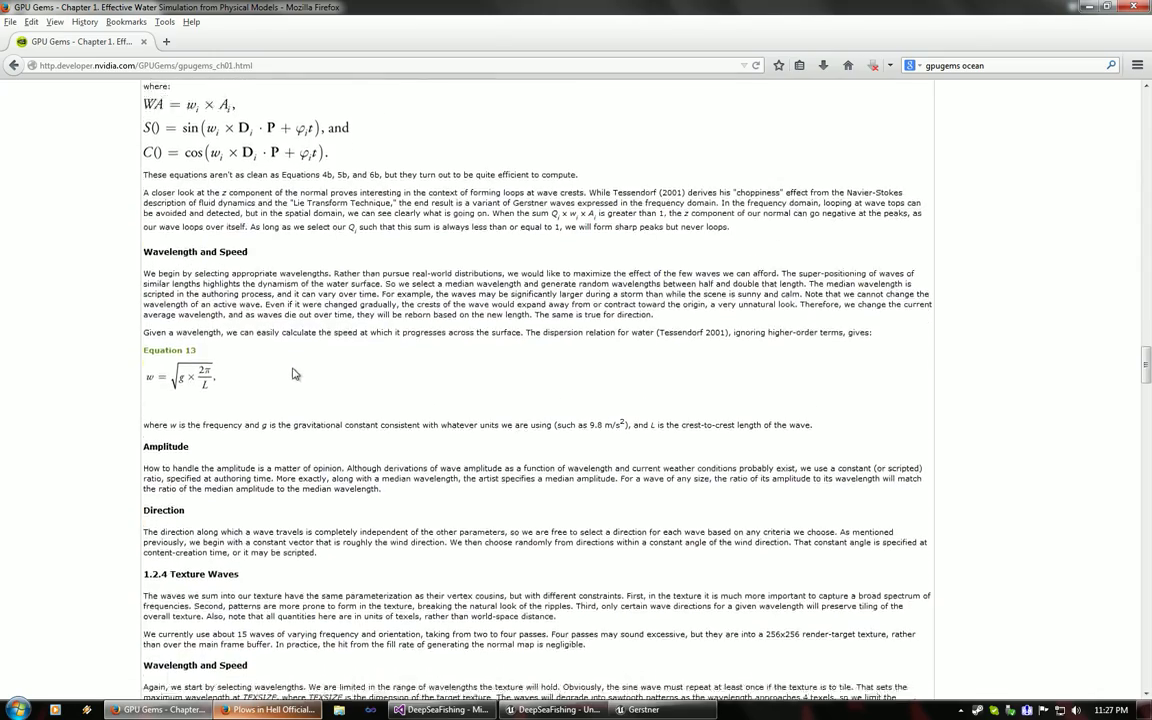
{"action": "scroll", "coordinate": [293, 372], "scroll_direction": "down", "scroll_amount": 11}
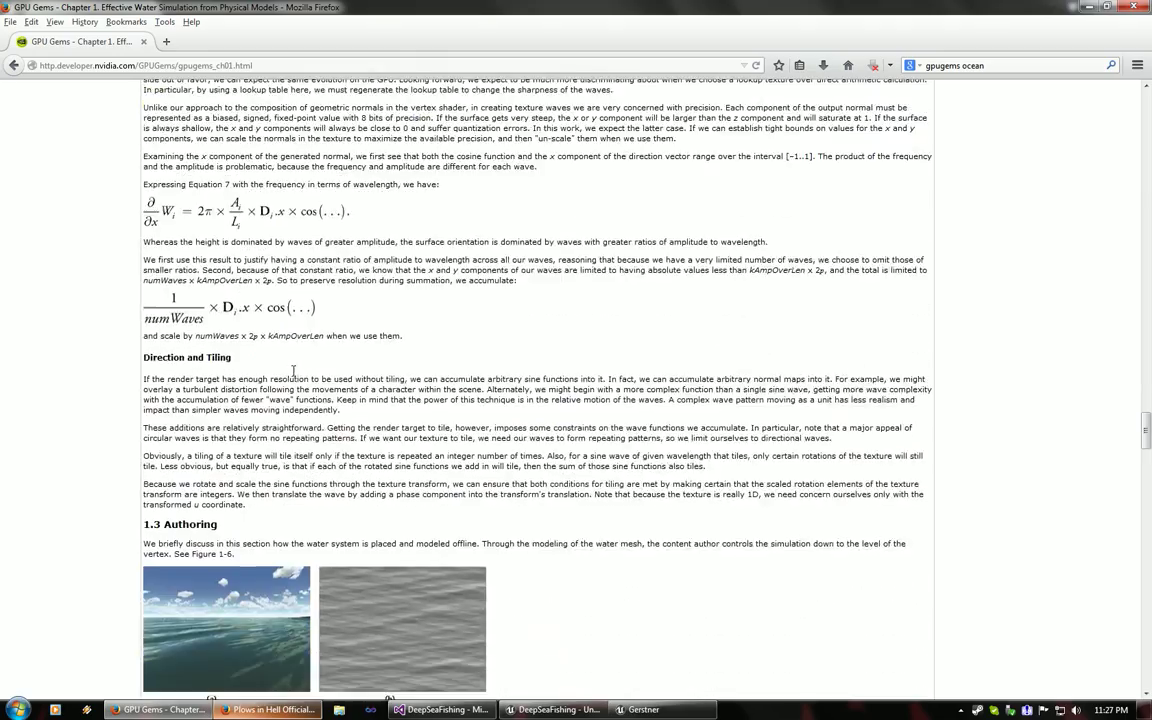
{"action": "scroll", "coordinate": [293, 375], "scroll_direction": "down", "scroll_amount": 2}
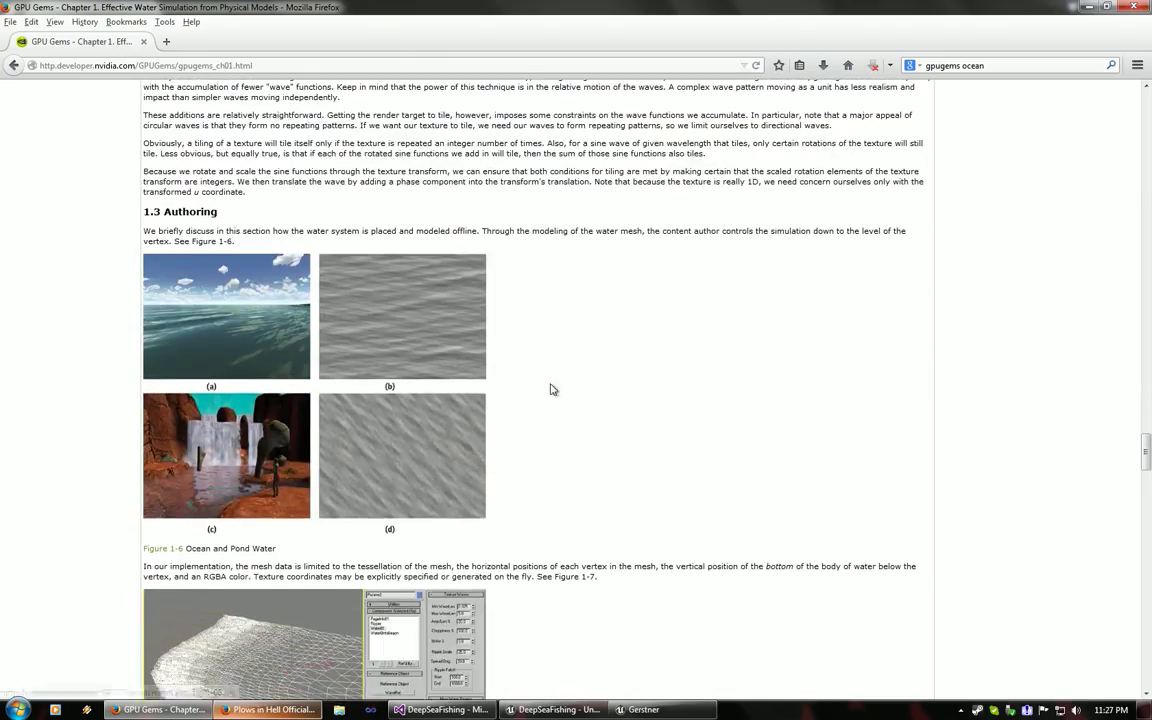
{"action": "scroll", "coordinate": [550, 395], "scroll_direction": "down", "scroll_amount": 4}
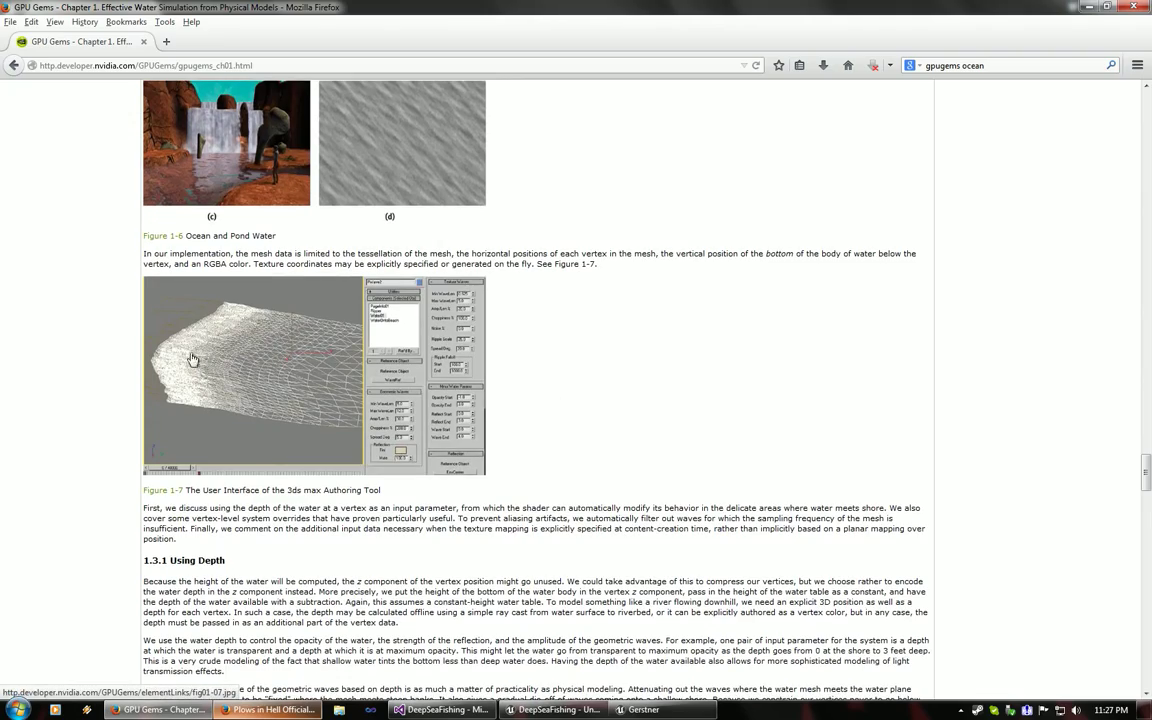
{"action": "scroll", "coordinate": [320, 360], "scroll_direction": "down", "scroll_amount": 8}
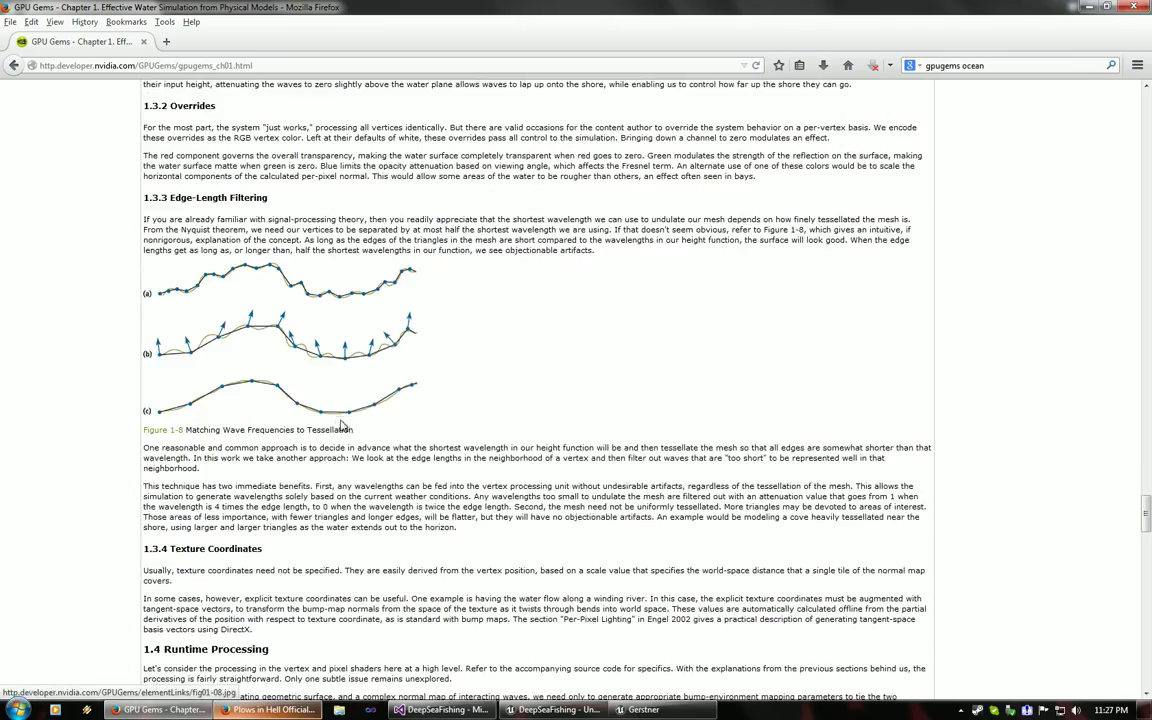
{"action": "scroll", "coordinate": [343, 425], "scroll_direction": "down", "scroll_amount": 13}
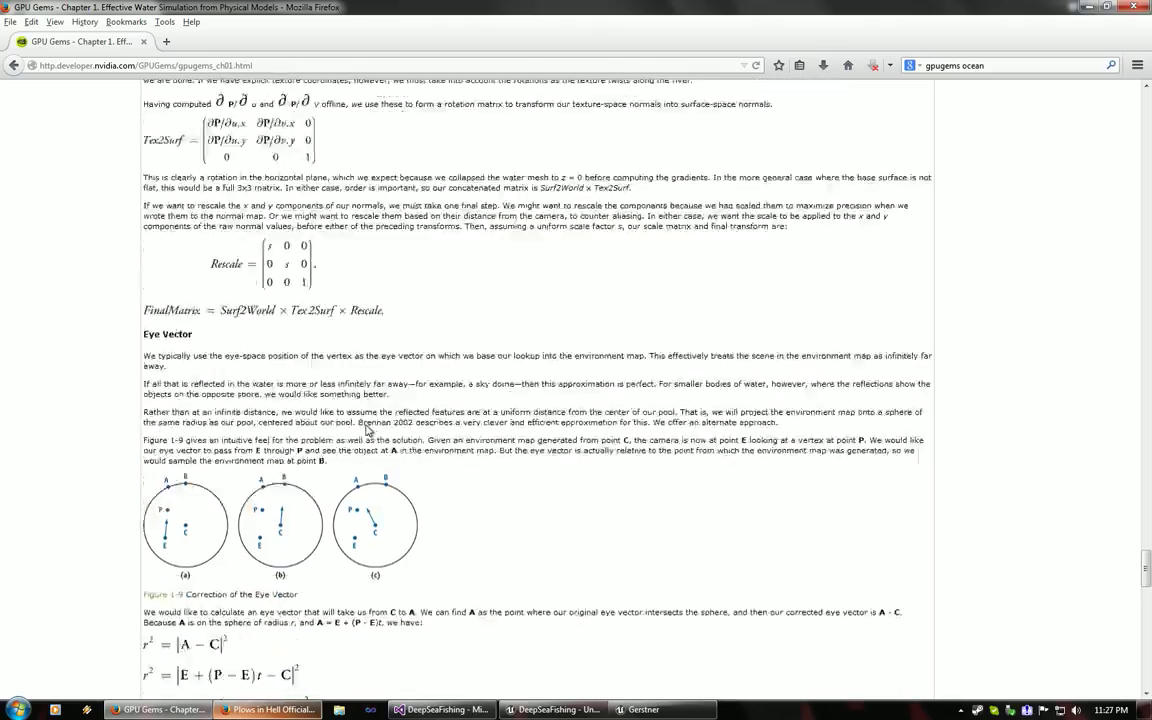
{"action": "scroll", "coordinate": [367, 429], "scroll_direction": "down", "scroll_amount": 8}
{"action": "scroll", "coordinate": [367, 427], "scroll_direction": "down", "scroll_amount": 6}
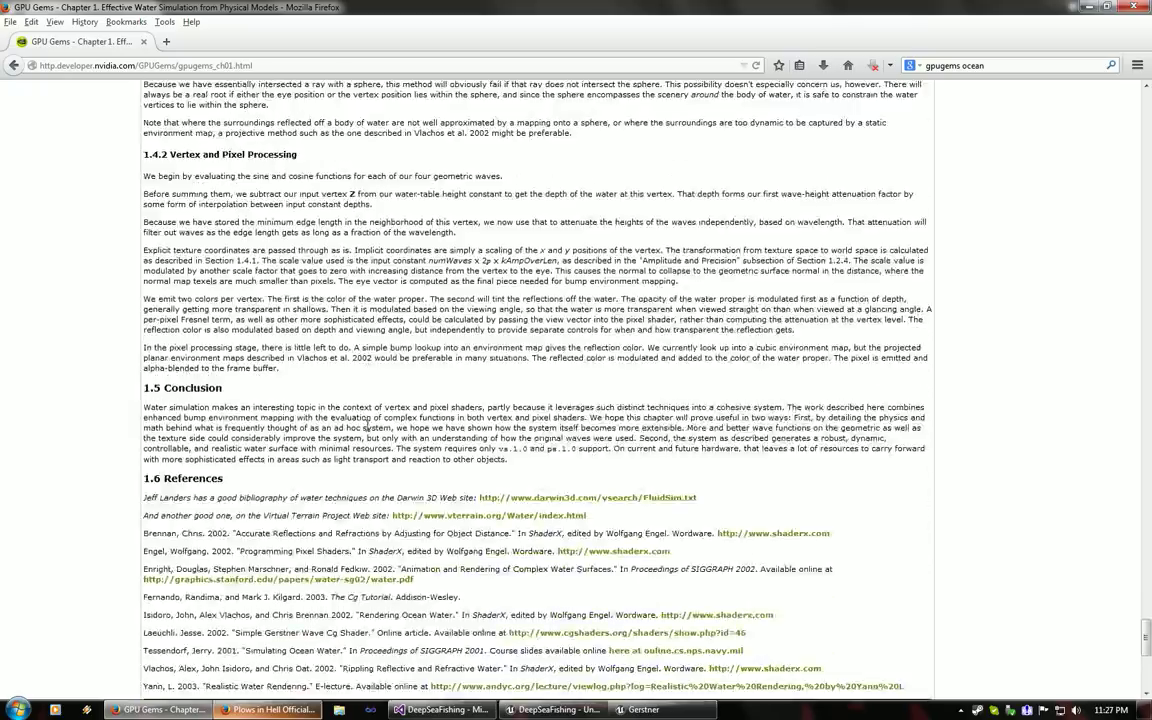
Go back to the Gerstner Waves section and review its position equation and the tangent-space vector equations.
{"action": "scroll", "coordinate": [367, 429], "scroll_direction": "up", "scroll_amount": 20}
{"action": "scroll", "coordinate": [367, 431], "scroll_direction": "up", "scroll_amount": 20}
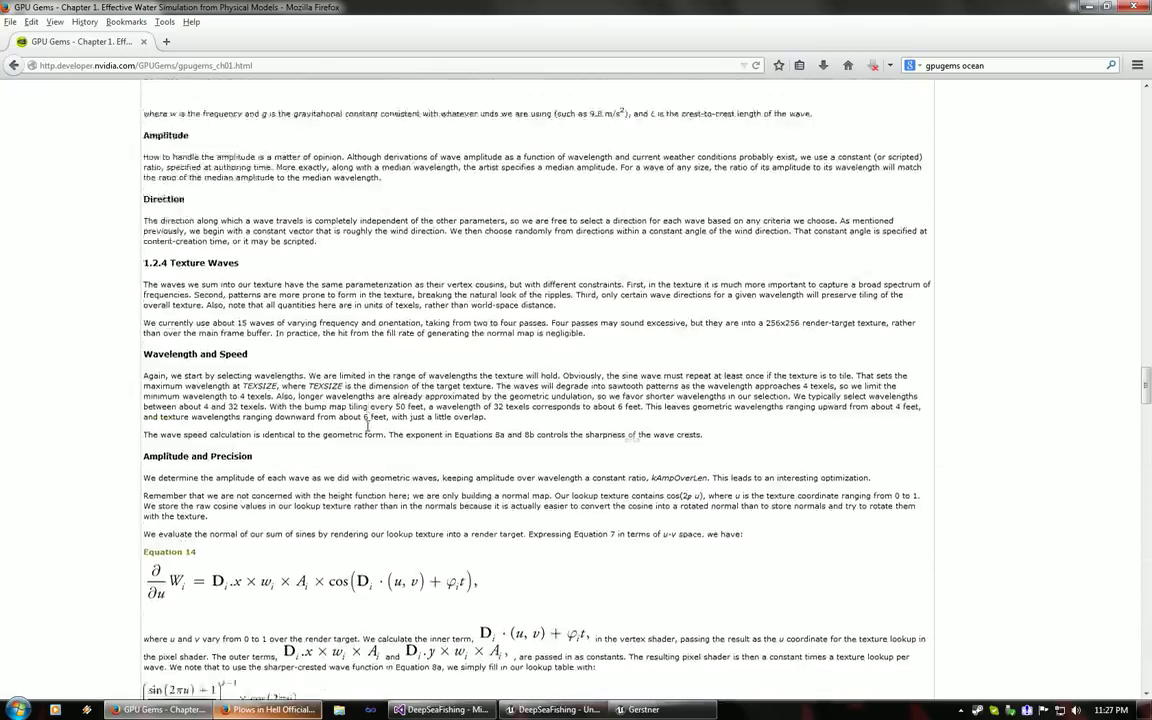
{"action": "scroll", "coordinate": [367, 431], "scroll_direction": "up", "scroll_amount": 4}
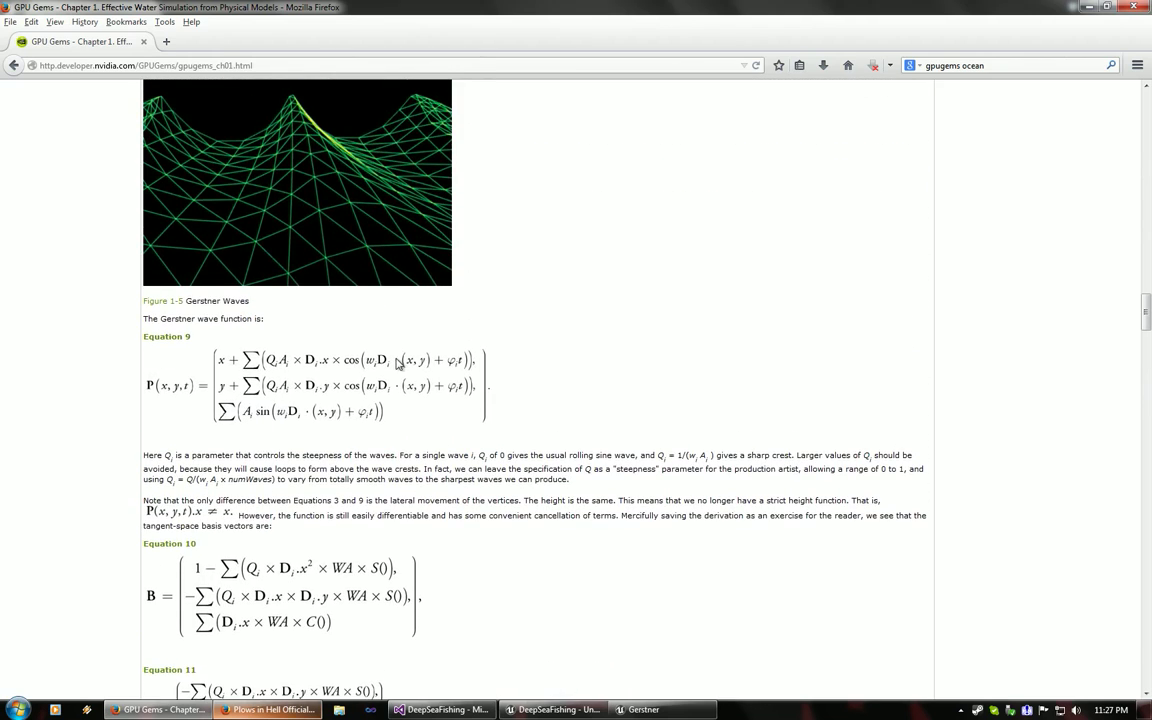
{"action": "scroll", "coordinate": [441, 362], "scroll_direction": "down", "scroll_amount": 8}
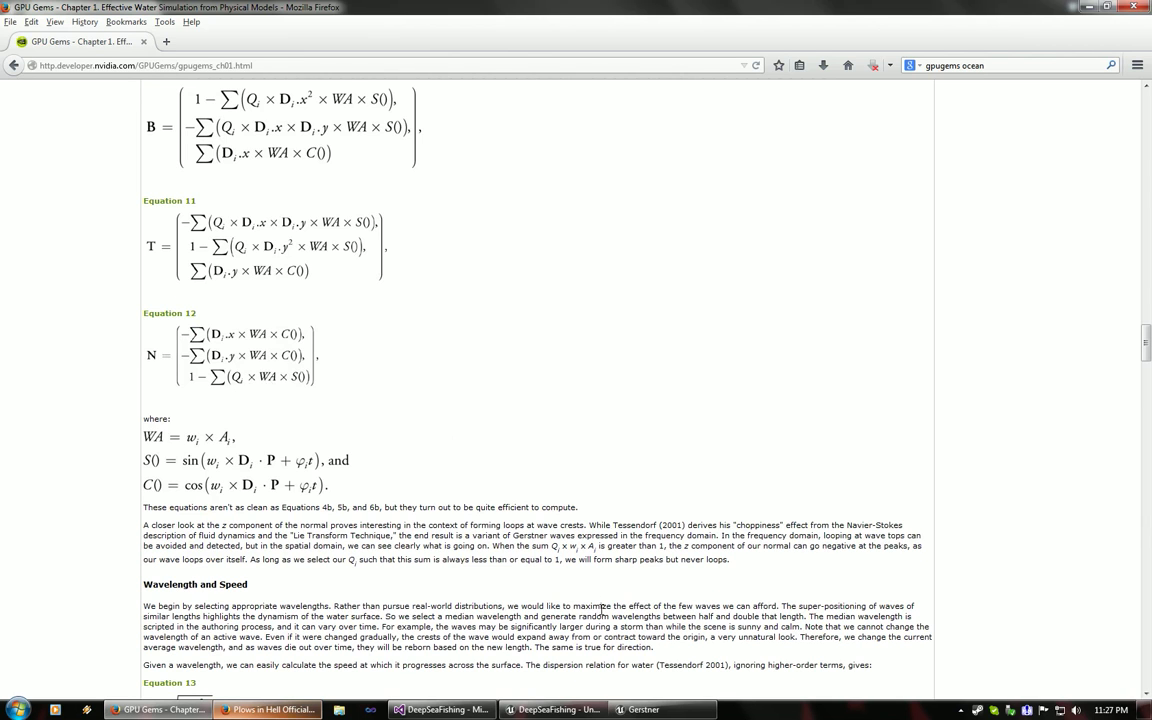
Switch to the Gerstner material function in Unreal Editor and survey its whole node graph.
{"action": "left_click", "coordinate": [648, 709]}
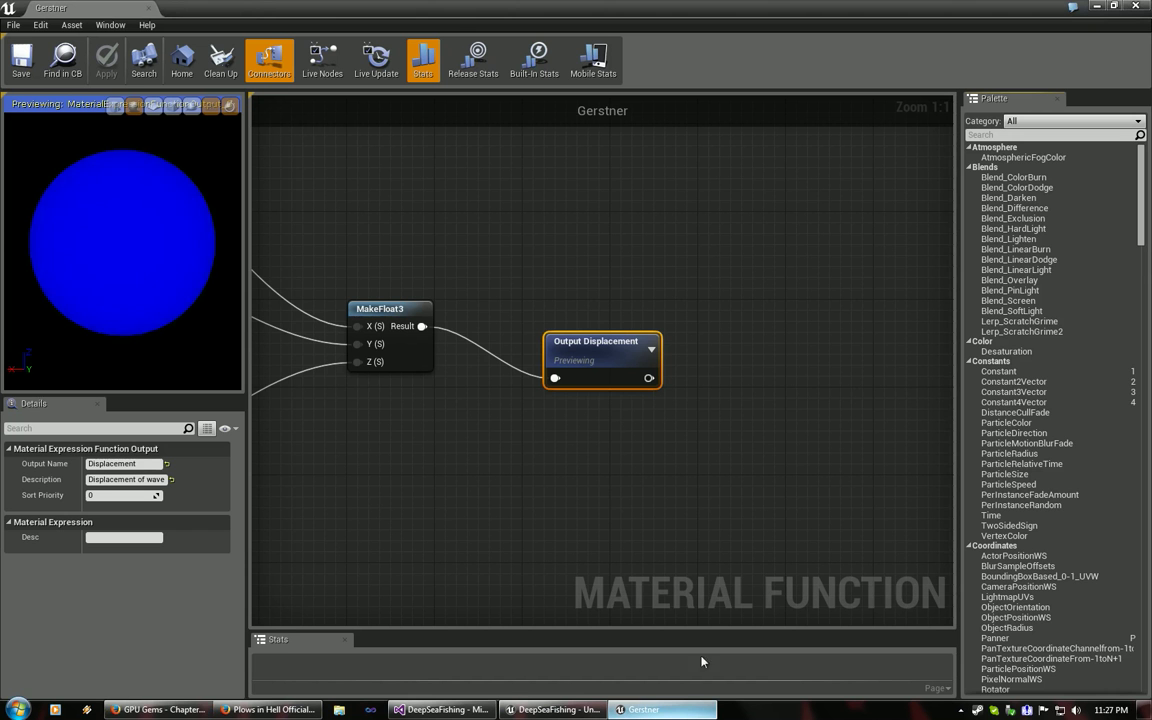
{"action": "scroll", "coordinate": [548, 416], "scroll_direction": "down", "scroll_amount": 12}
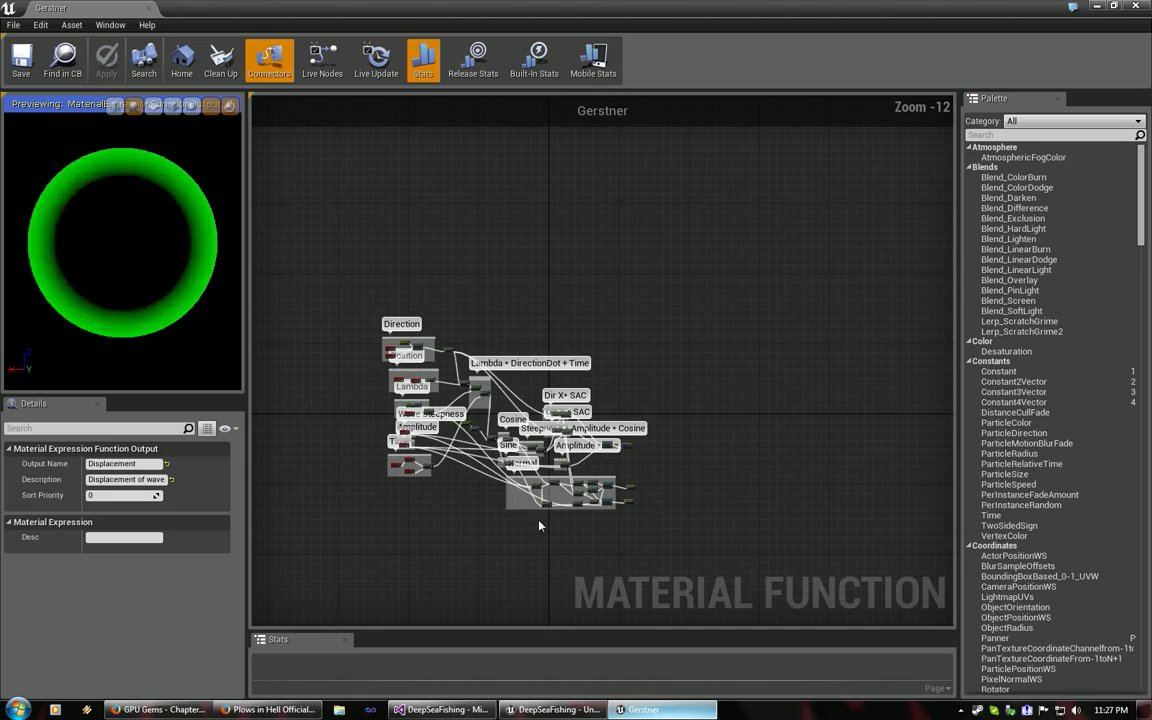
{"action": "scroll", "coordinate": [539, 525], "scroll_direction": "up", "scroll_amount": 6}
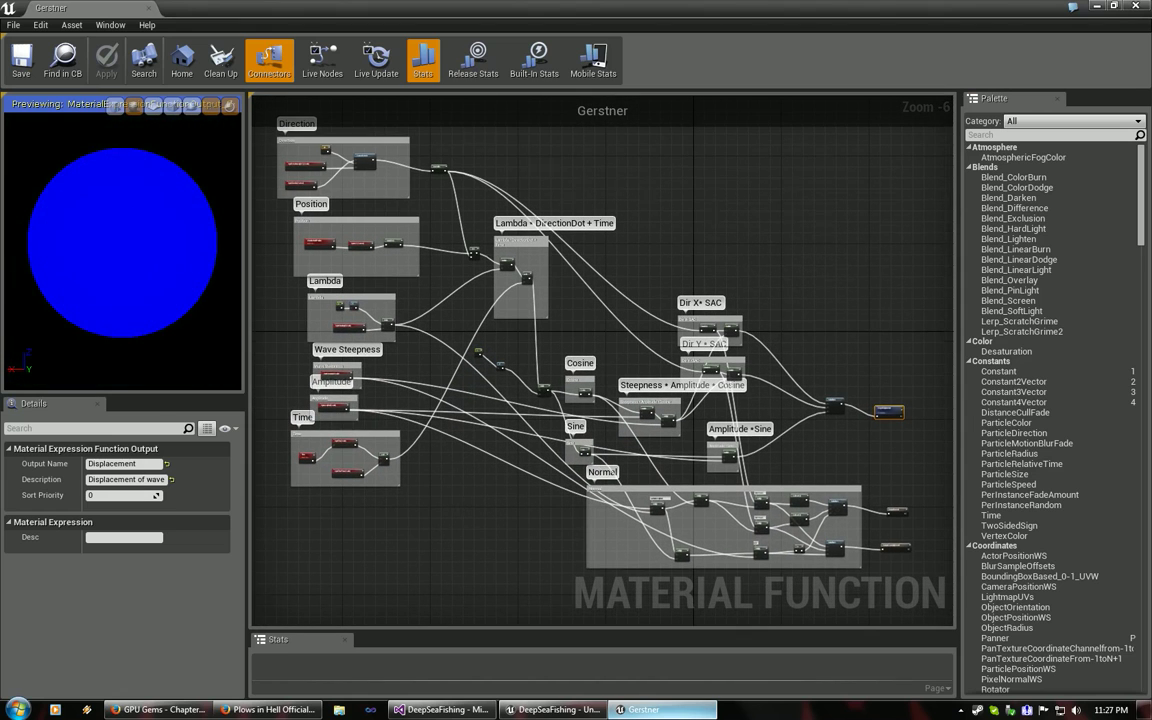
{"action": "right_click_drag", "start_coordinate": [457, 510], "coordinate": [458, 527]}
{"action": "right_click_drag", "start_coordinate": [417, 326], "coordinate": [429, 360]}
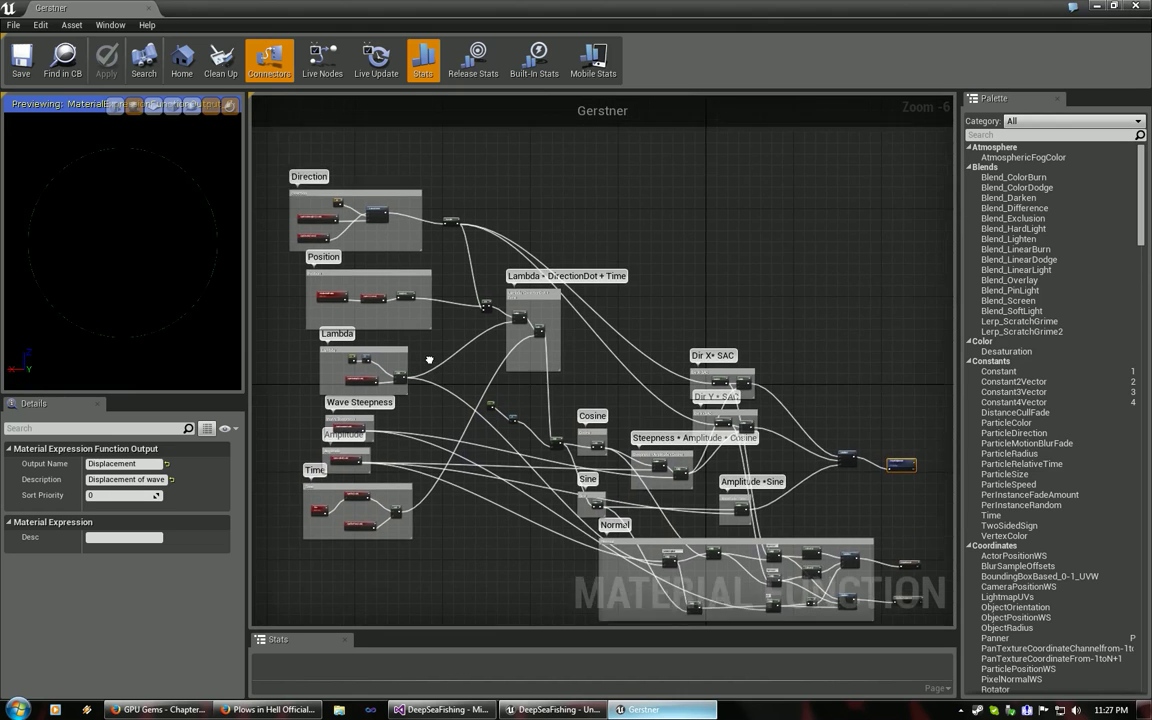
{"action": "scroll", "coordinate": [429, 362], "scroll_direction": "up", "scroll_amount": 5}
{"action": "scroll", "coordinate": [452, 388], "scroll_direction": "down", "scroll_amount": 4}
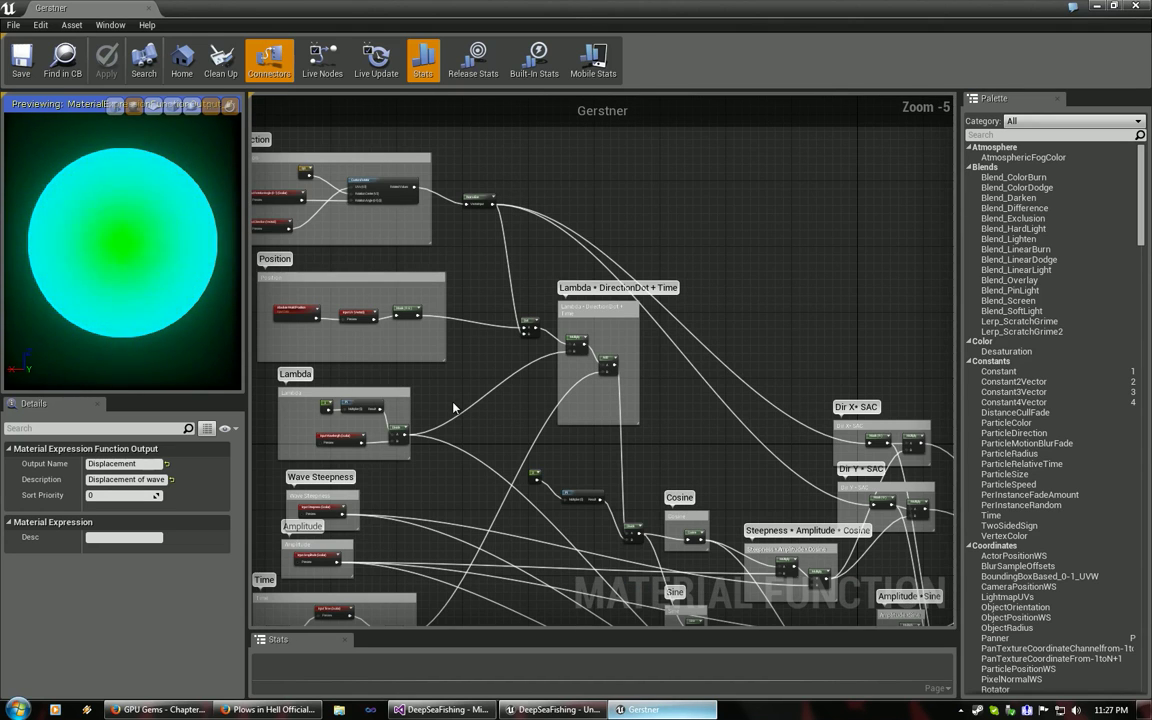
Examine the Direction group, with its RotationAngle and Direction inputs feeding the CustomRotator node.
{"action": "right_click_drag", "start_coordinate": [404, 355], "coordinate": [613, 436]}
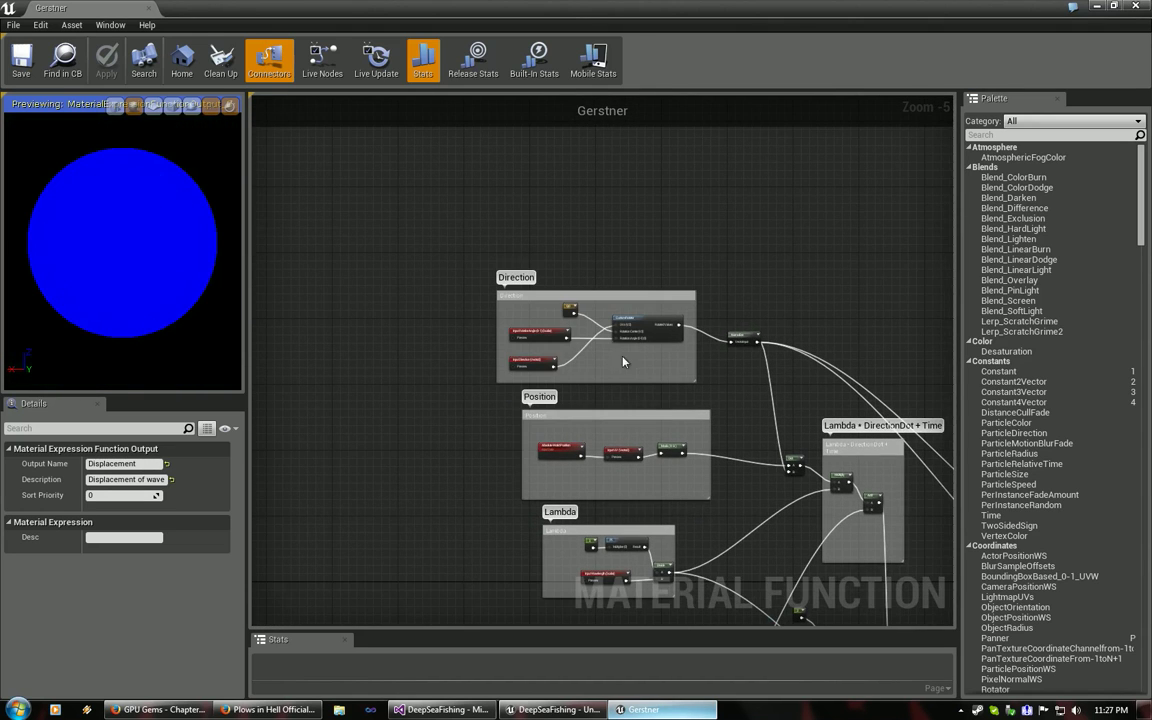
{"action": "right_click_drag", "start_coordinate": [624, 362], "coordinate": [584, 362]}
{"action": "scroll", "coordinate": [583, 400], "scroll_direction": "up", "scroll_amount": 5}
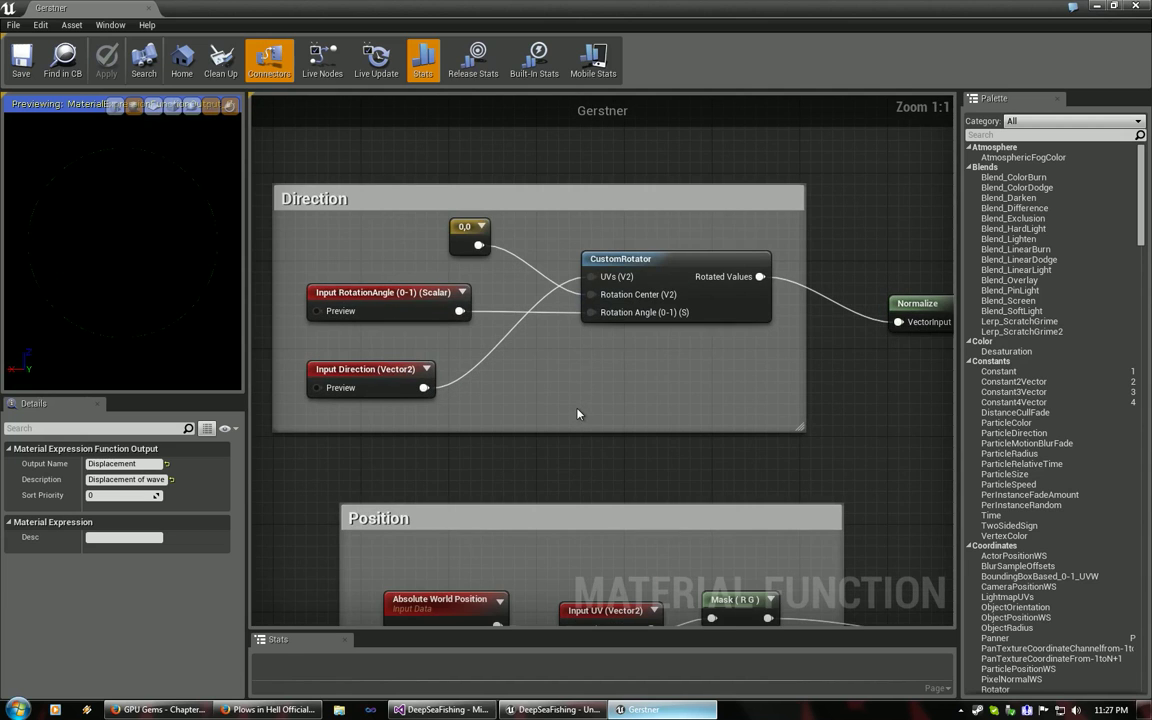
{"action": "right_click_drag", "start_coordinate": [577, 413], "coordinate": [632, 438]}
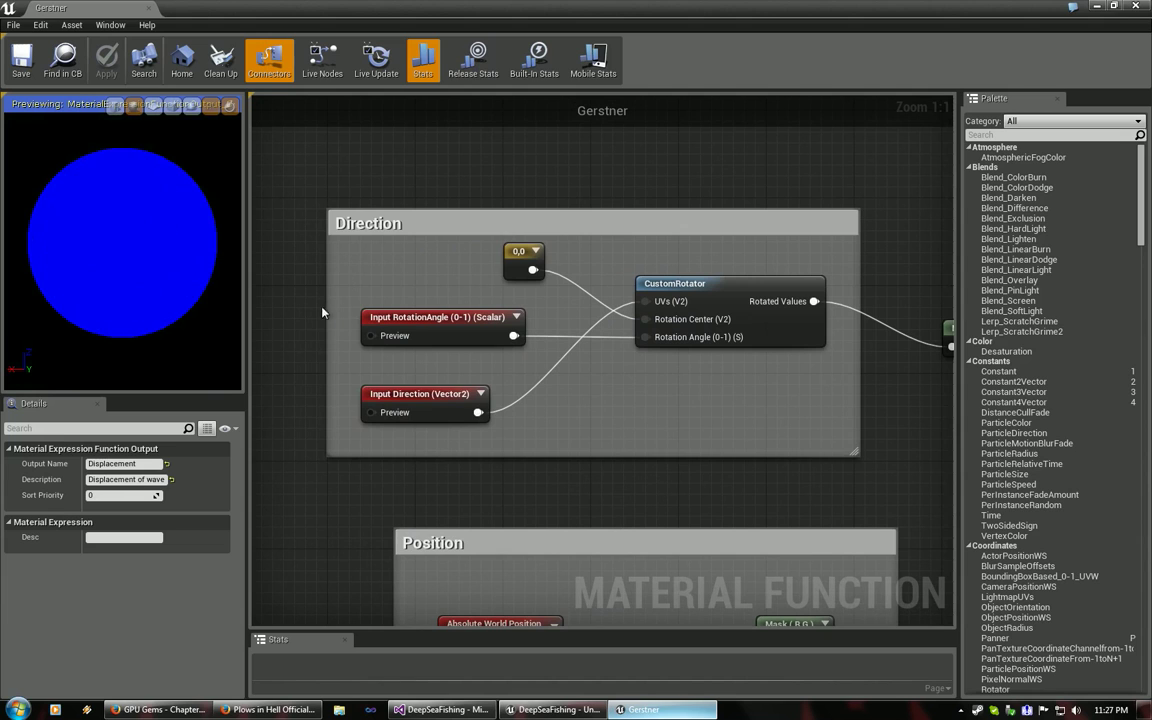
In the Position group, move the Input UV node slightly up and left to line up with the Mask (R G) node.
{"action": "right_click_drag", "start_coordinate": [302, 425], "coordinate": [302, 291]}
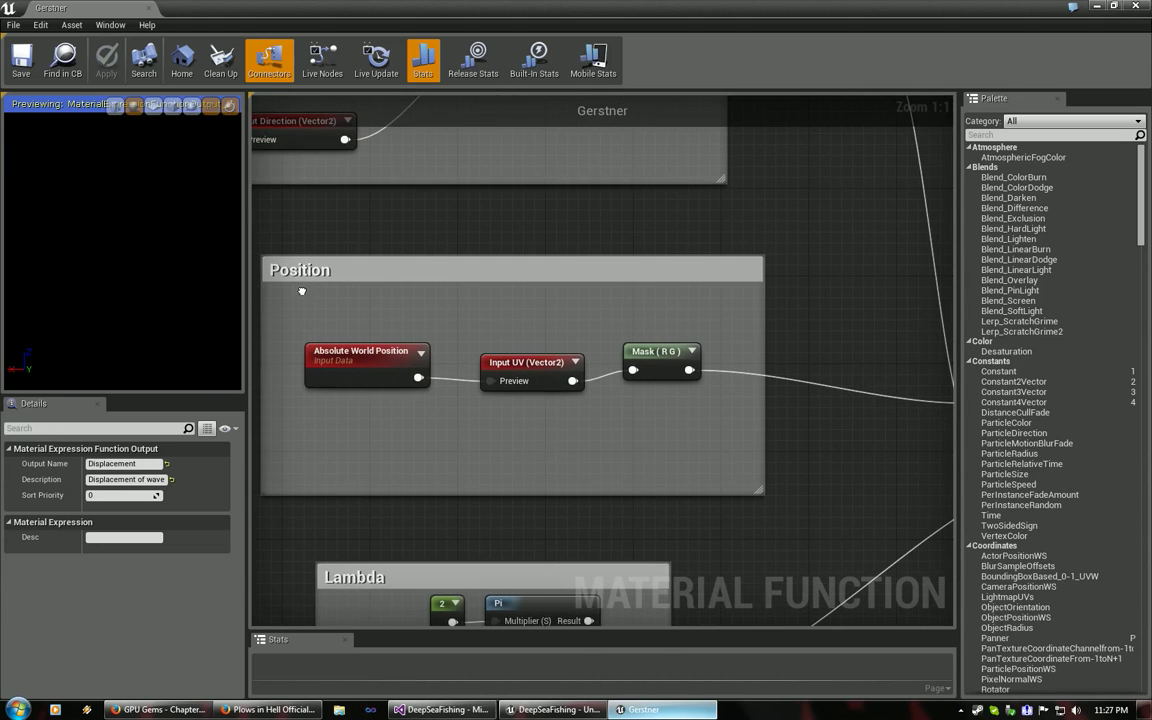
{"action": "left_click", "coordinate": [505, 362]}
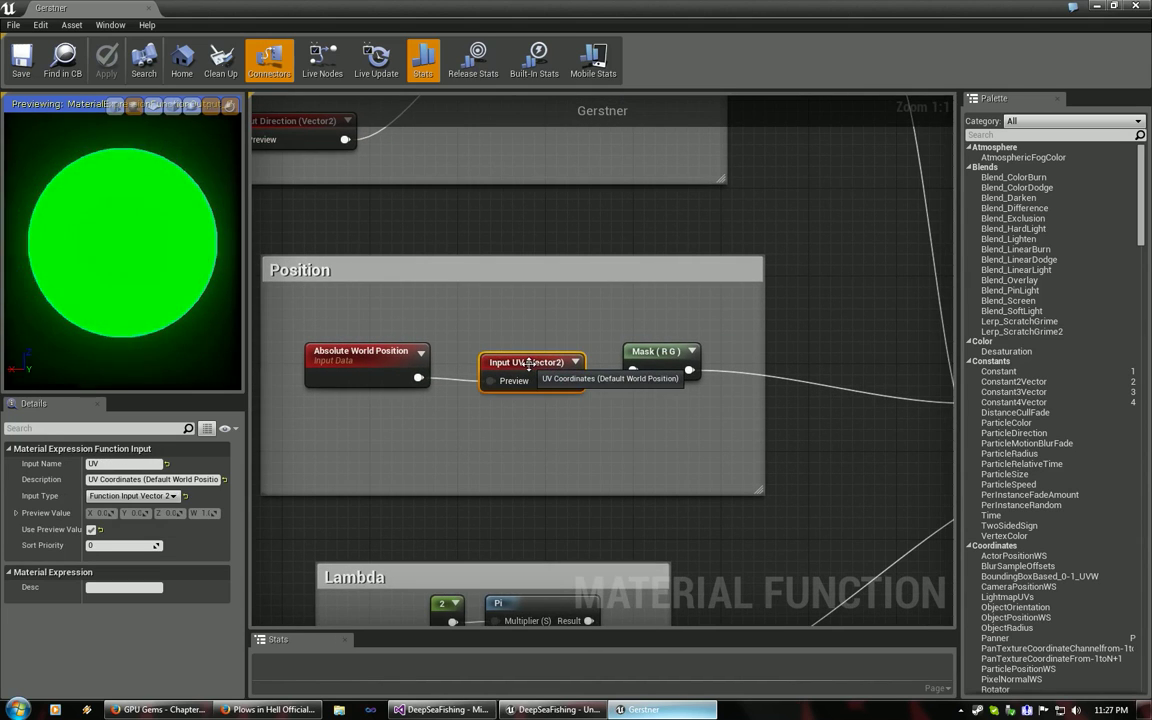
{"action": "left_click_drag", "start_coordinate": [527, 364], "coordinate": [516, 353]}
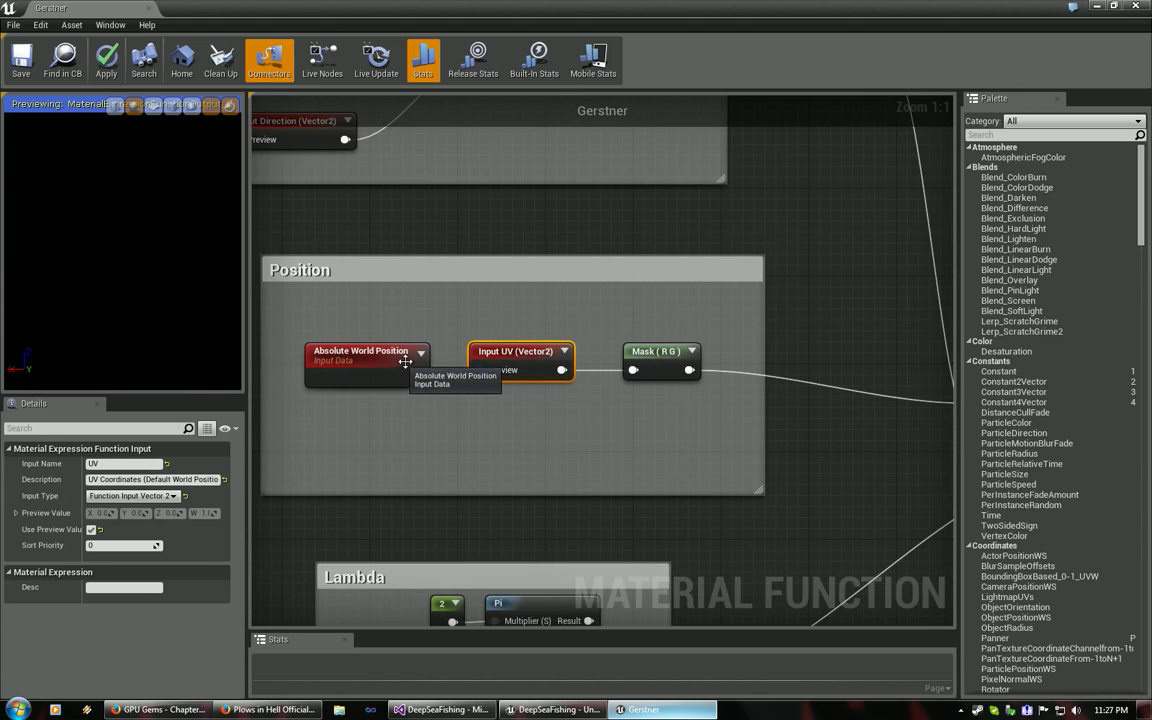
In the Lambda group, move the Input Wavelength node left, farther from the Divide node.
{"action": "right_click_drag", "start_coordinate": [595, 448], "coordinate": [596, 347]}
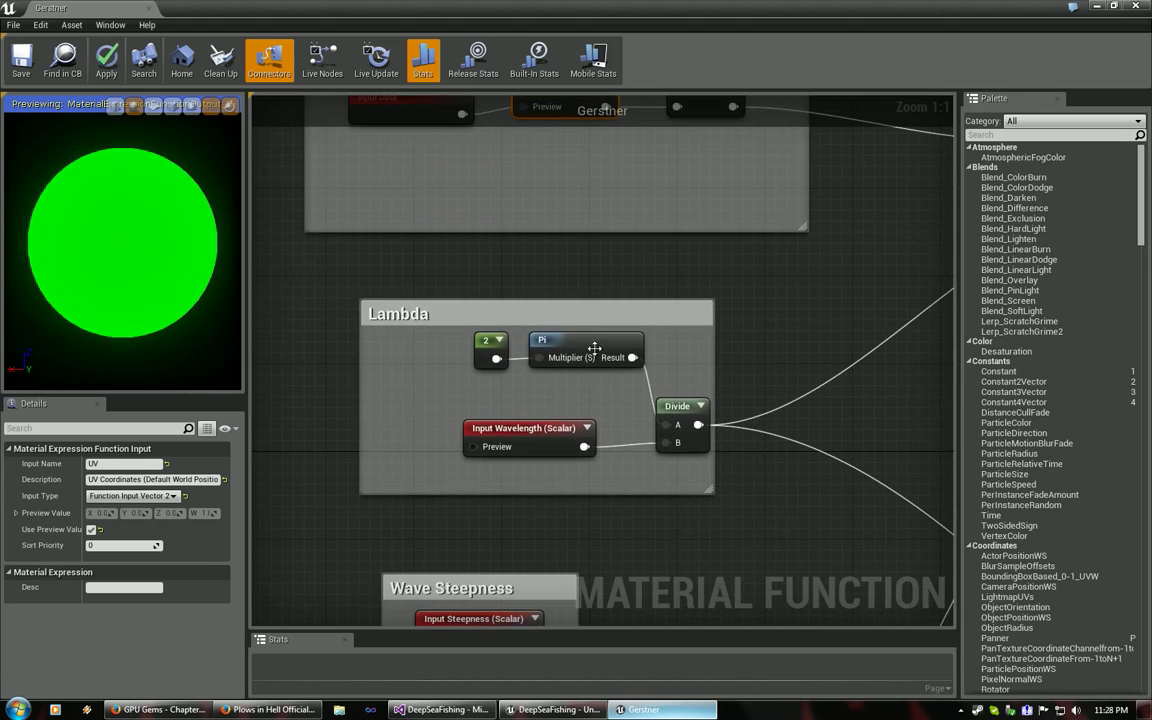
{"action": "left_click", "coordinate": [517, 433]}
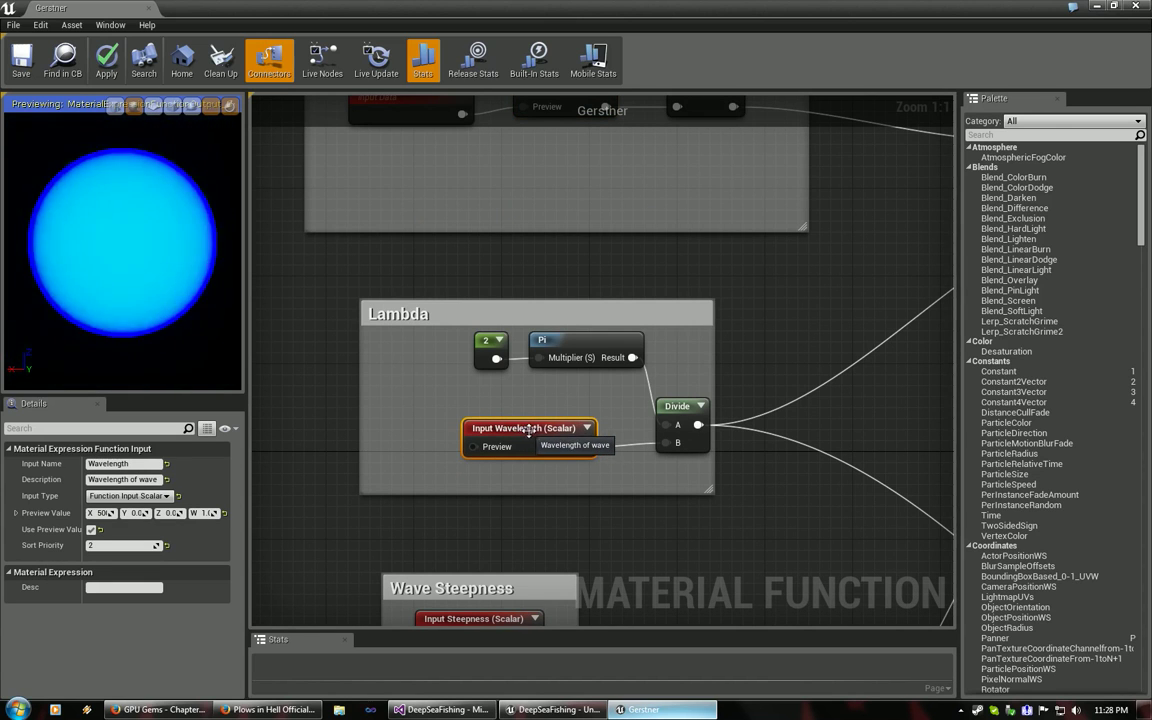
{"action": "left_click_drag", "start_coordinate": [536, 432], "coordinate": [476, 421]}
Examine the Wave Steepness, Amplitude and Time input groups below Lambda.
{"action": "right_click_drag", "start_coordinate": [589, 496], "coordinate": [548, 190]}
{"action": "right_click_drag", "start_coordinate": [574, 311], "coordinate": [601, 236]}
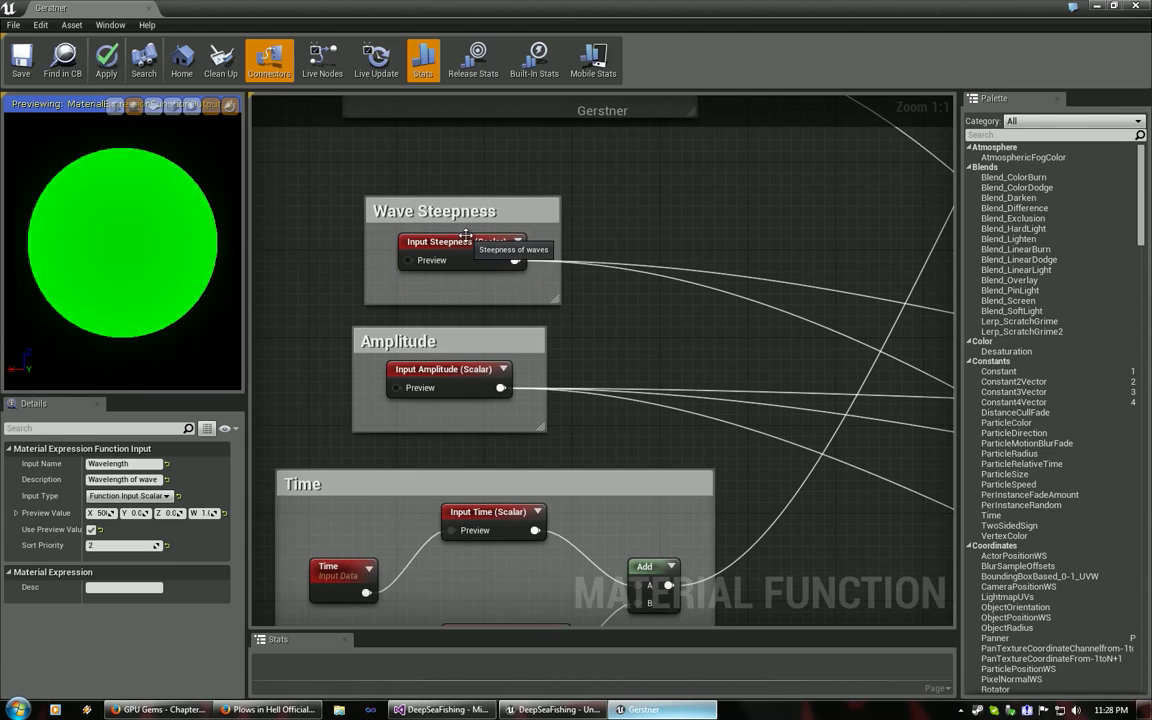
{"action": "right_click_drag", "start_coordinate": [571, 406], "coordinate": [536, 316]}
{"action": "right_click_drag", "start_coordinate": [542, 378], "coordinate": [561, 253]}
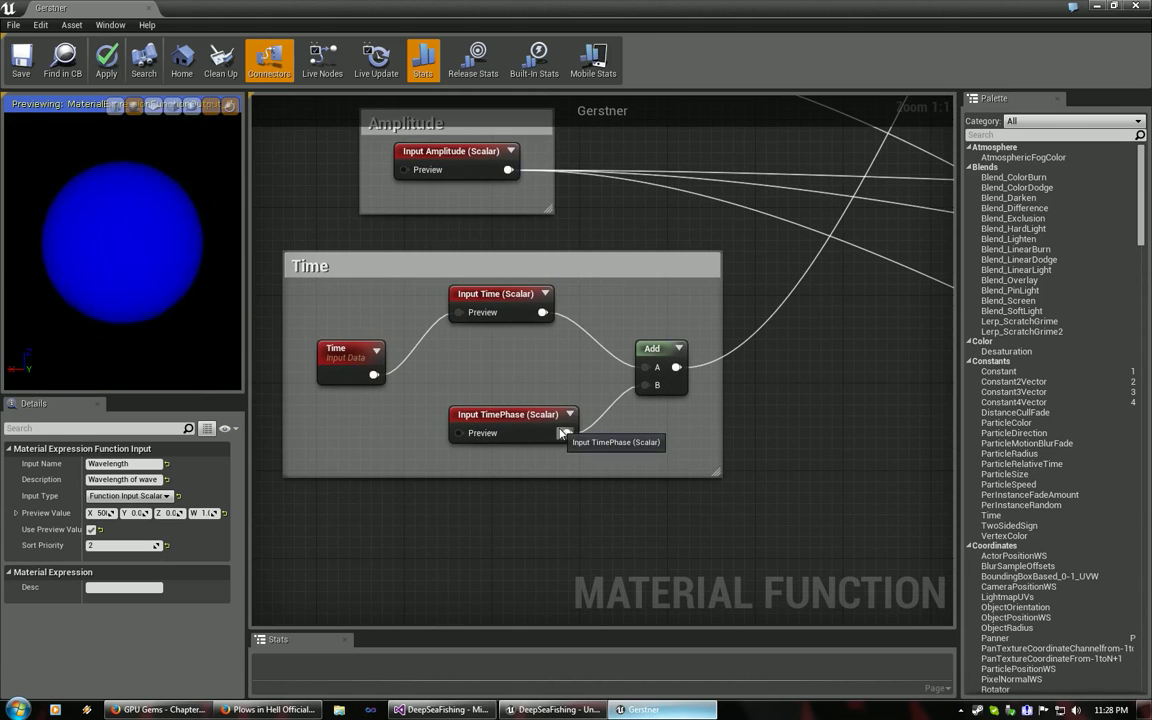
Return to the Direction group and trace its rotated output through Normalize to the Dot node.
{"action": "right_click_drag", "start_coordinate": [646, 238], "coordinate": [622, 719]}
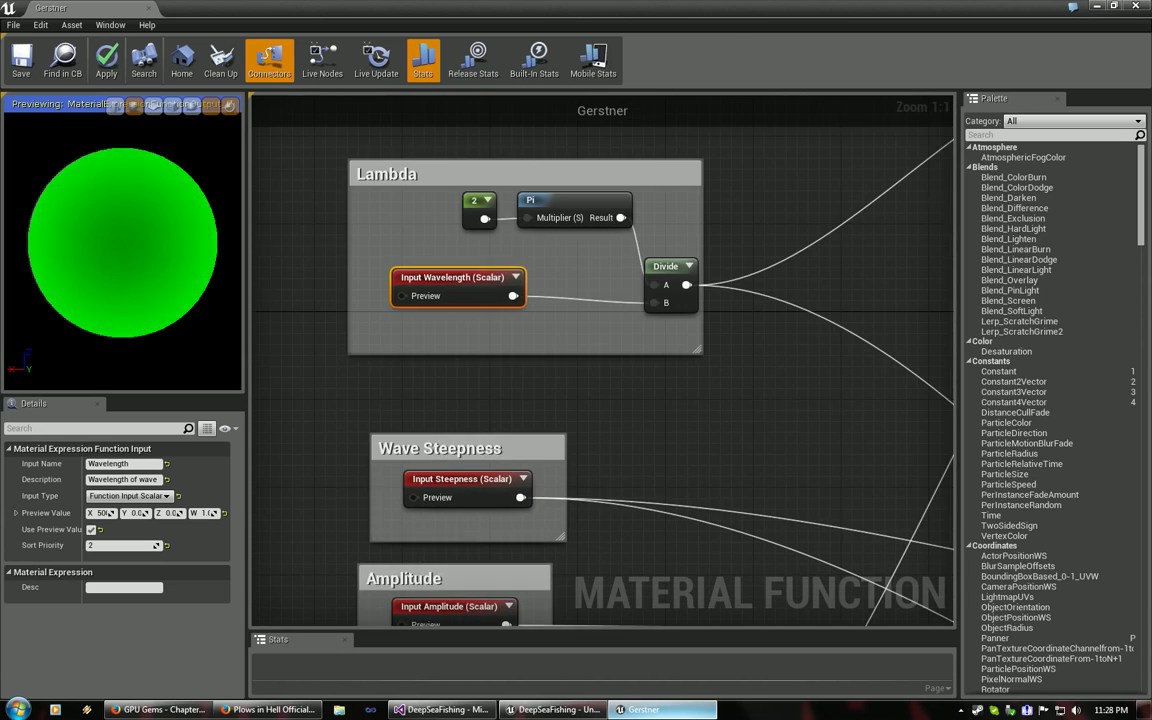
{"action": "right_click_drag", "start_coordinate": [610, 320], "coordinate": [610, 719]}
{"action": "right_click_drag", "start_coordinate": [606, 343], "coordinate": [606, 688]}
{"action": "right_click_drag", "start_coordinate": [544, 318], "coordinate": [522, 249]}
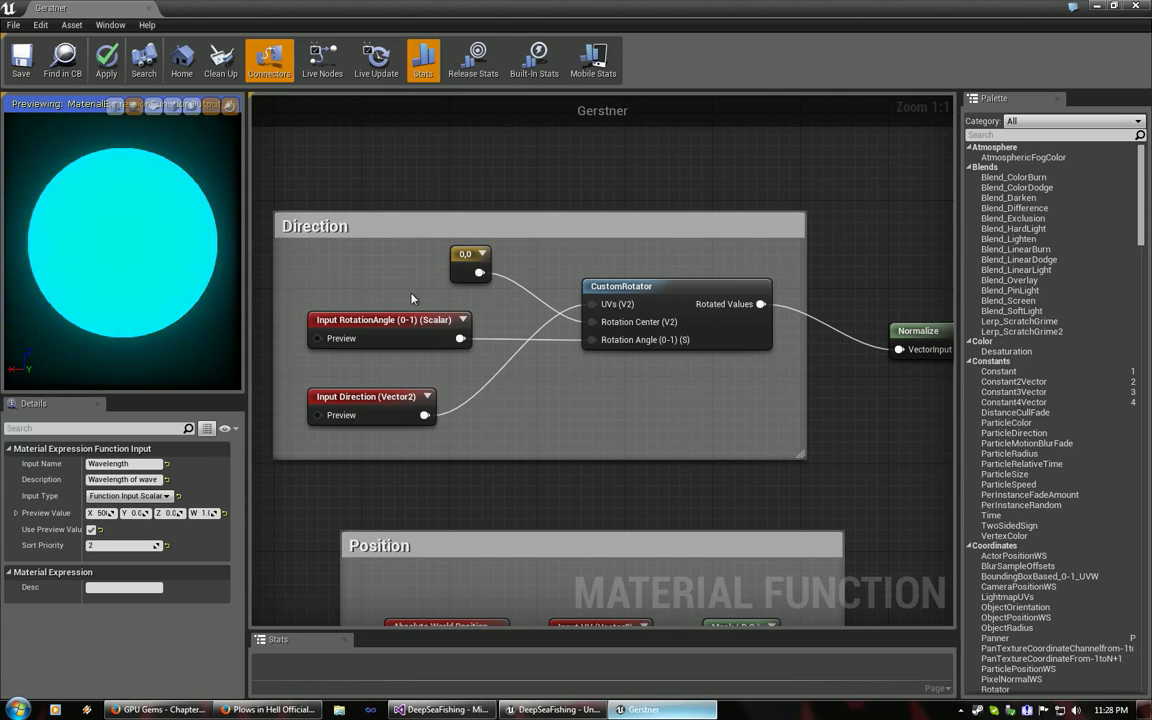
{"action": "right_click_drag", "start_coordinate": [540, 341], "coordinate": [495, 347]}
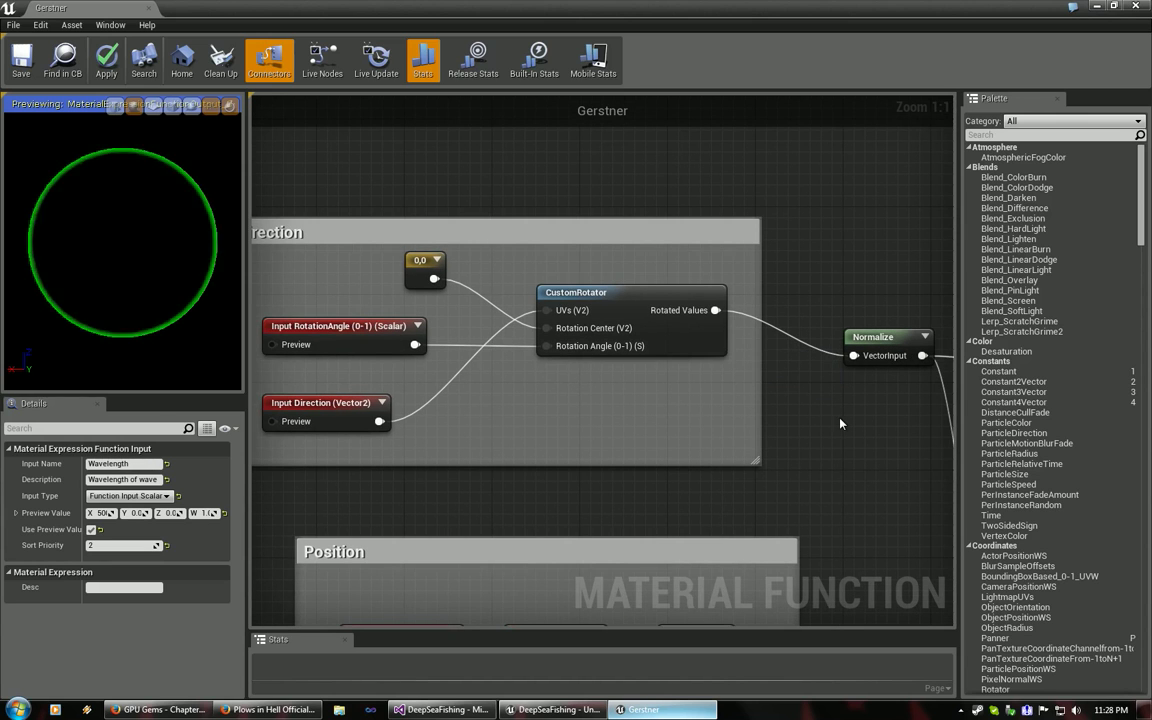
{"action": "right_click_drag", "start_coordinate": [840, 424], "coordinate": [488, 352]}
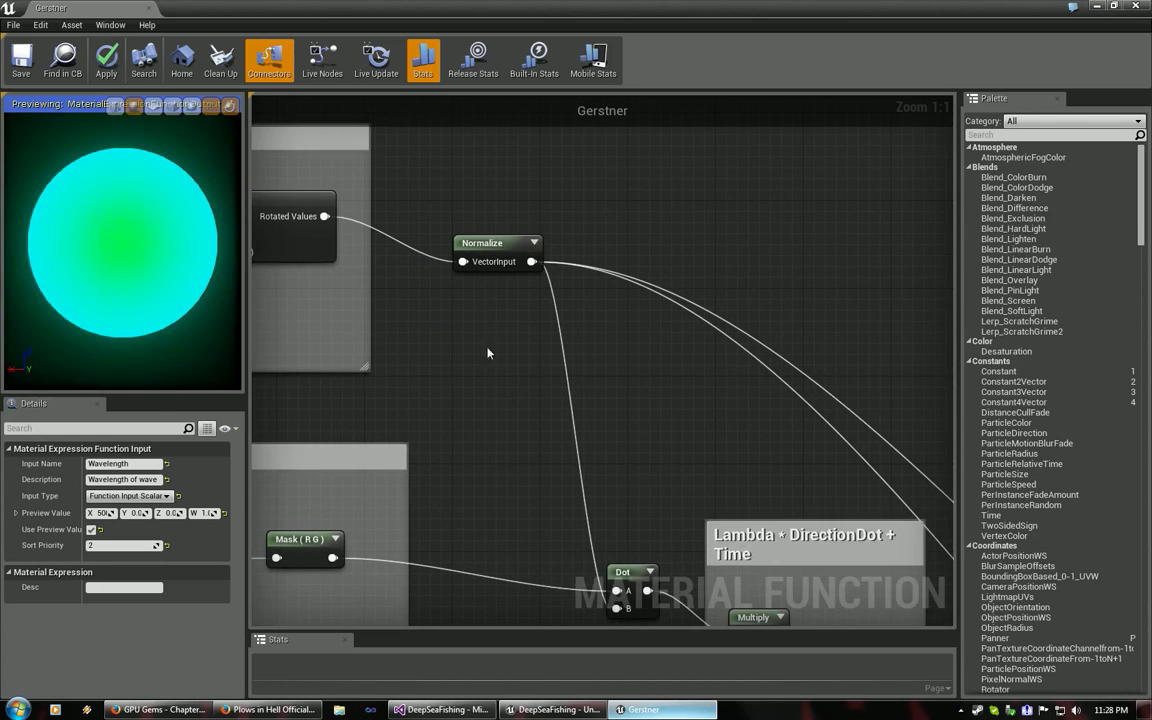
{"action": "right_click", "coordinate": [504, 408]}
{"action": "scroll", "coordinate": [504, 408], "scroll_direction": "down", "scroll_amount": 2}
{"action": "left_click", "coordinate": [482, 354]}
{"action": "right_click_drag", "start_coordinate": [498, 417], "coordinate": [555, 331]}
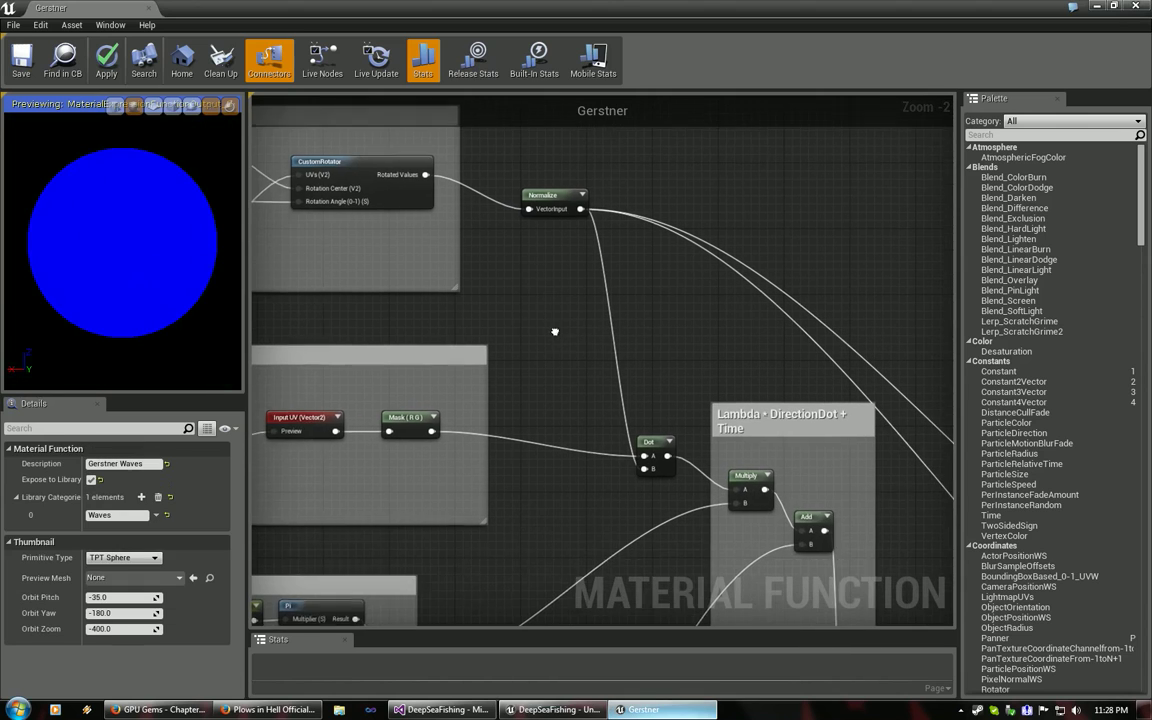
Switch to the GPU Gems chapter in Firefox and review the Gerstner wave function in Equation 9.
{"action": "left_click", "coordinate": [173, 710]}
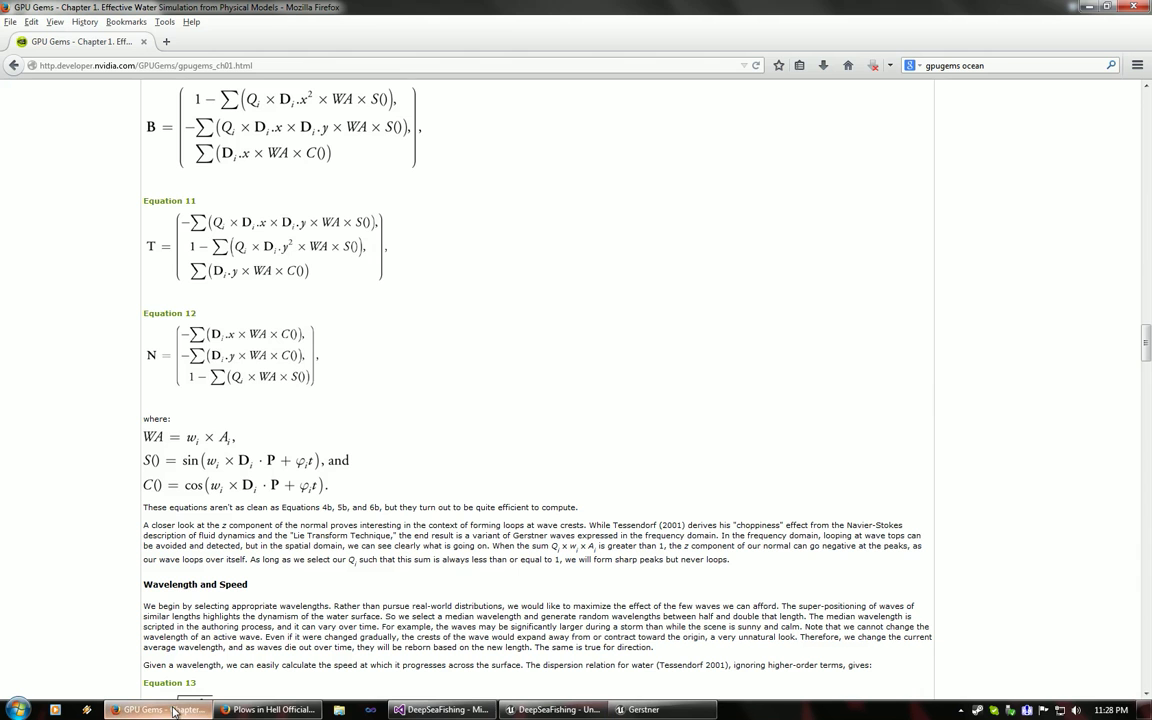
{"action": "scroll", "coordinate": [462, 397], "scroll_direction": "up", "scroll_amount": 5}
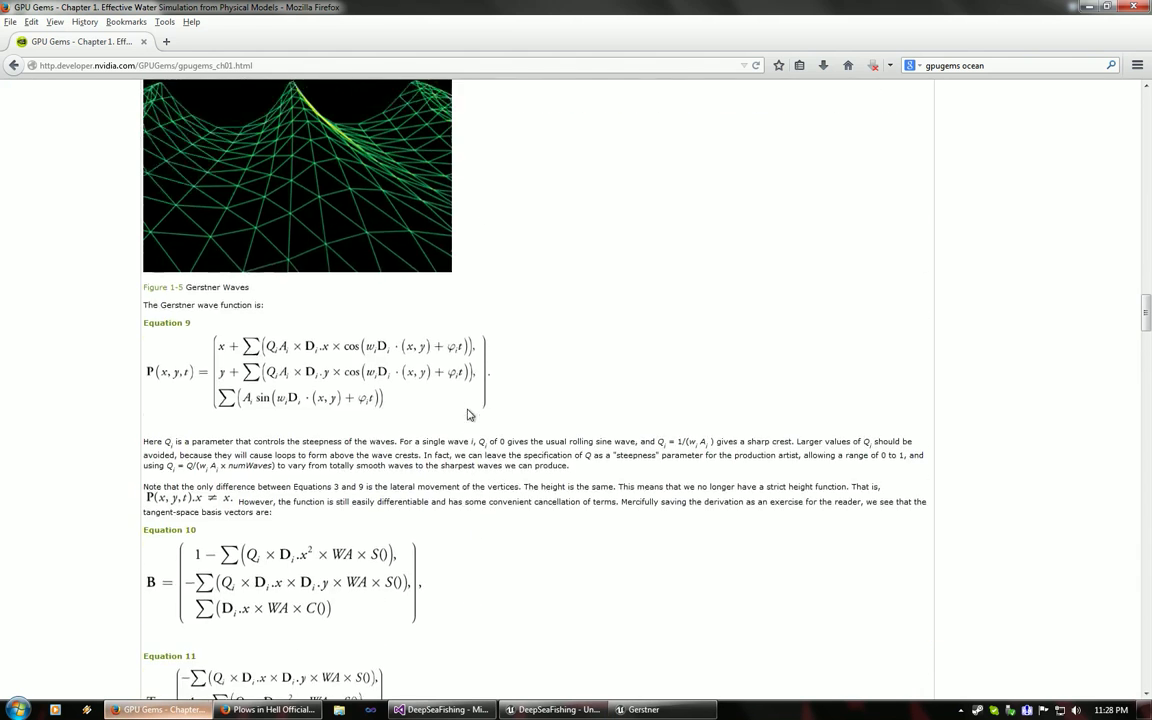
{"action": "scroll", "coordinate": [580, 396], "scroll_direction": "up", "scroll_amount": 1}
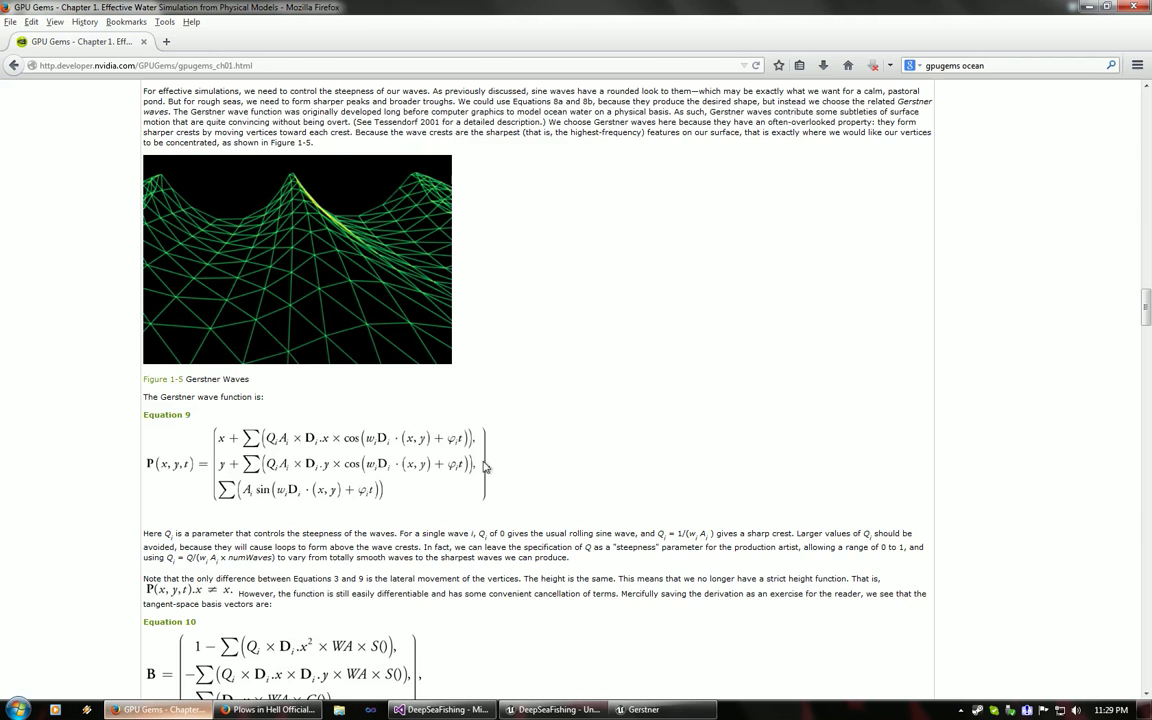
Return to the Gerstner material function and examine the Dot node and the Lambda * DirectionDot + Time group.
{"action": "left_click", "coordinate": [670, 709]}
{"action": "scroll", "coordinate": [545, 410], "scroll_direction": "down", "scroll_amount": 3}
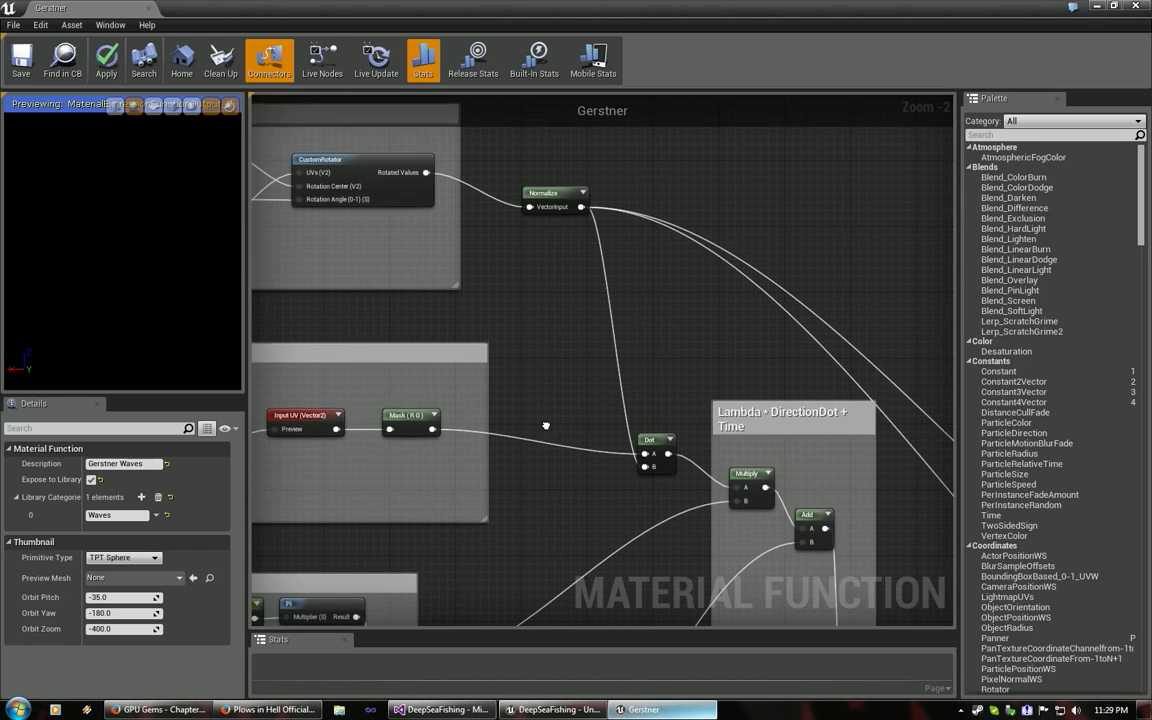
{"action": "scroll", "coordinate": [545, 402], "scroll_direction": "up", "scroll_amount": 4}
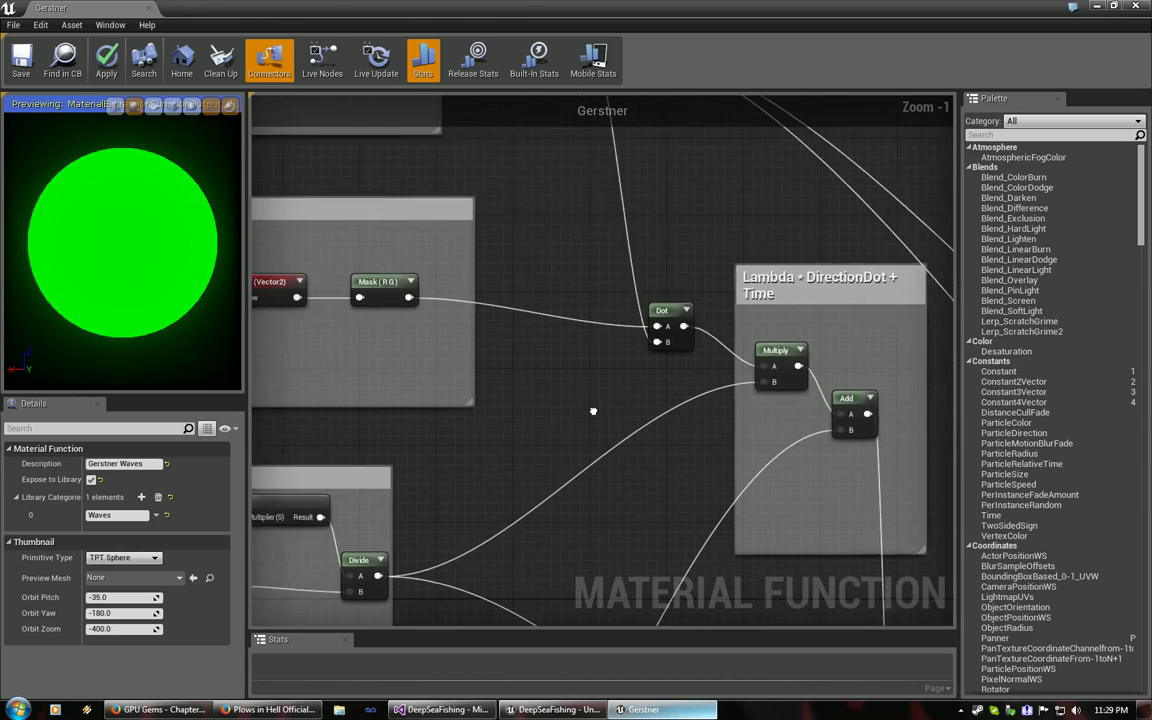
{"action": "right_click_drag", "start_coordinate": [775, 378], "coordinate": [305, 318]}
{"action": "right_click_drag", "start_coordinate": [471, 434], "coordinate": [445, 318]}
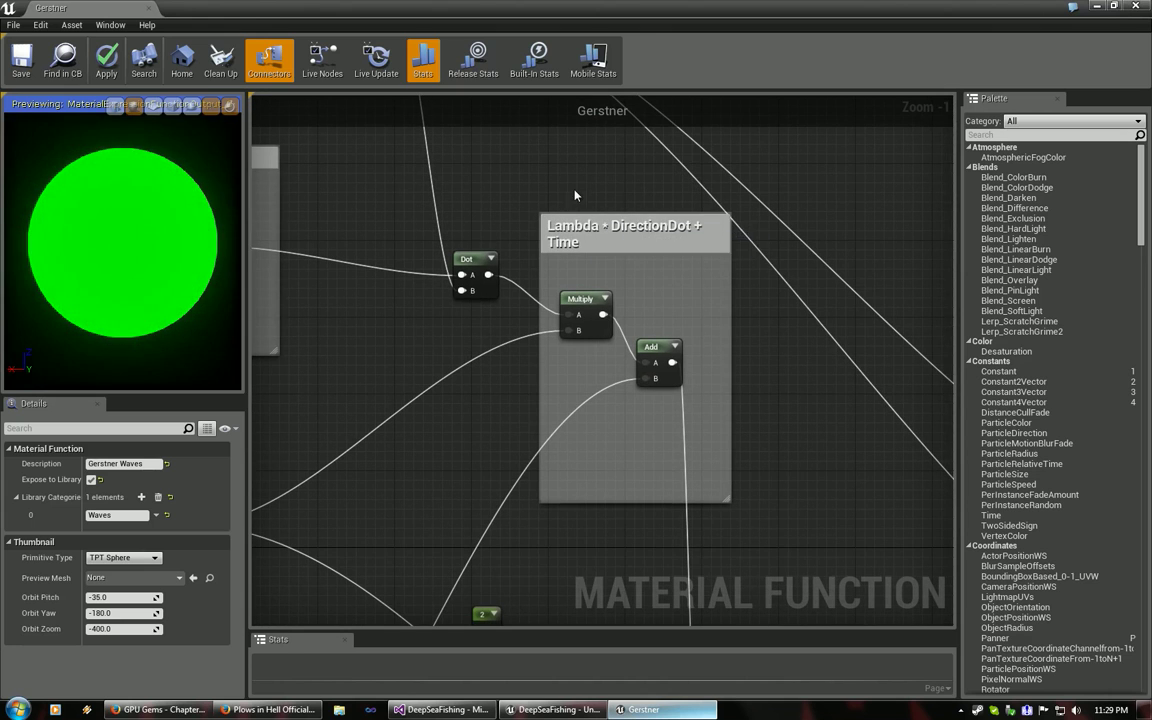
Trace the Direction and Position groups into the Dot node and on to the Multiply node.
{"action": "right_click_drag", "start_coordinate": [581, 195], "coordinate": [726, 517]}
{"action": "right_click_drag", "start_coordinate": [612, 450], "coordinate": [630, 406]}
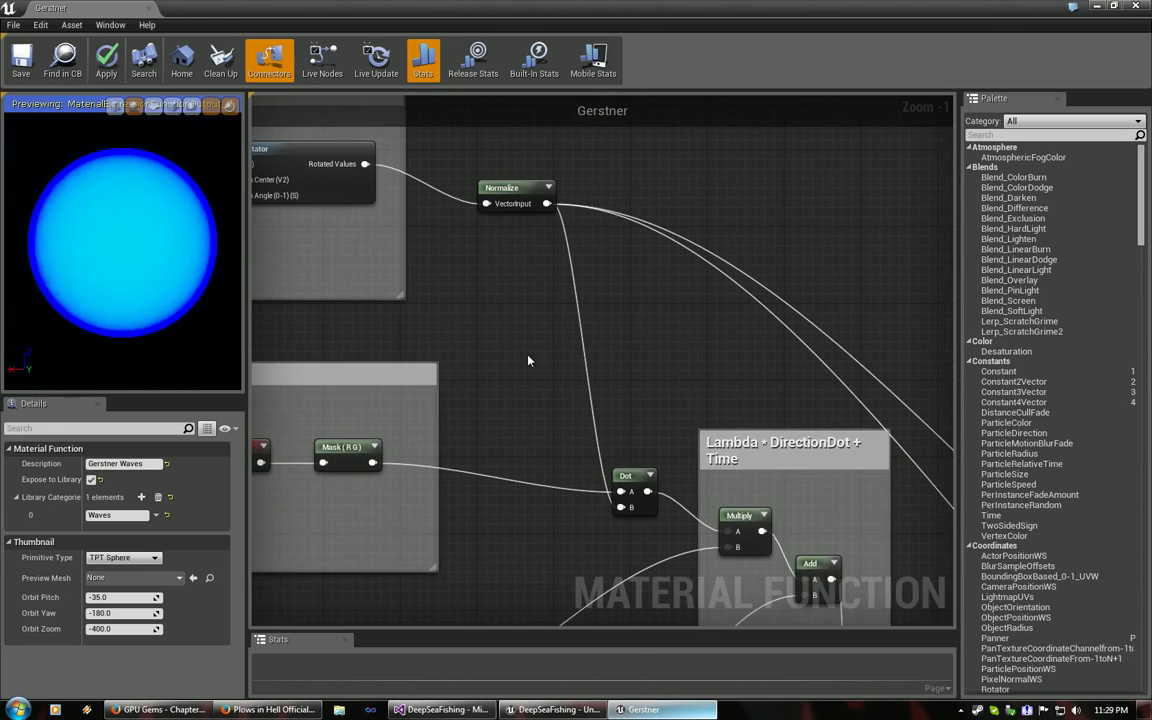
{"action": "right_click_drag", "start_coordinate": [298, 283], "coordinate": [628, 388]}
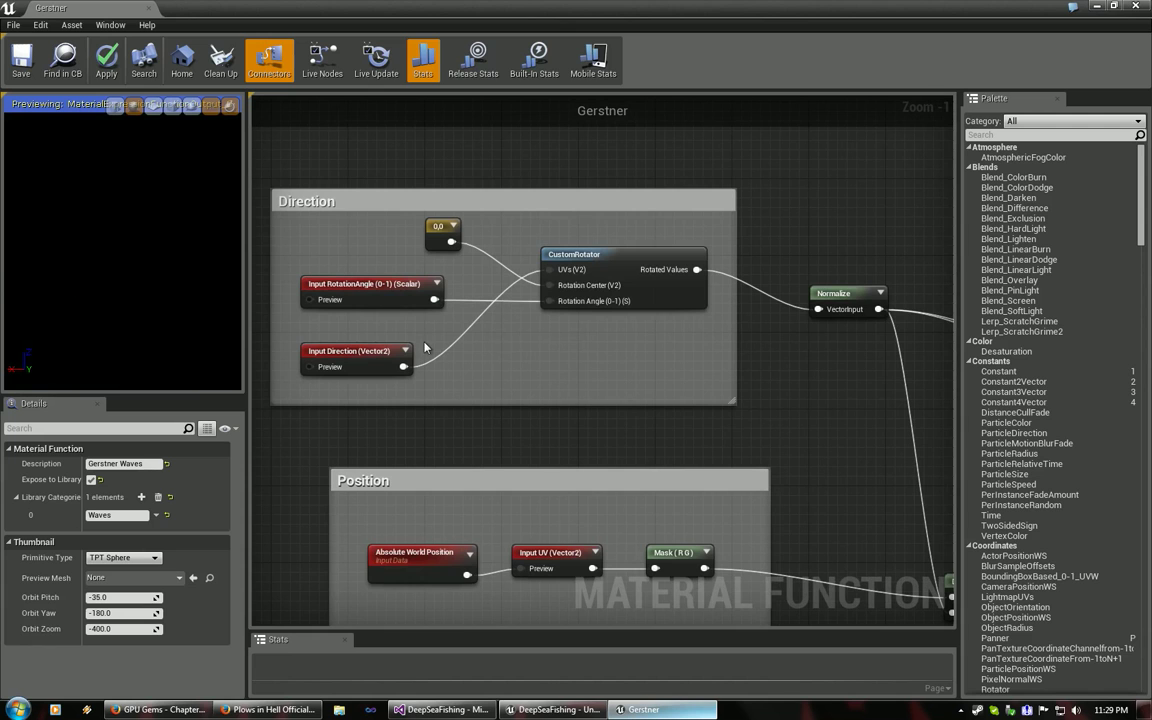
{"action": "right_click_drag", "start_coordinate": [795, 441], "coordinate": [568, 224]}
{"action": "right_click_drag", "start_coordinate": [546, 288], "coordinate": [678, 272]}
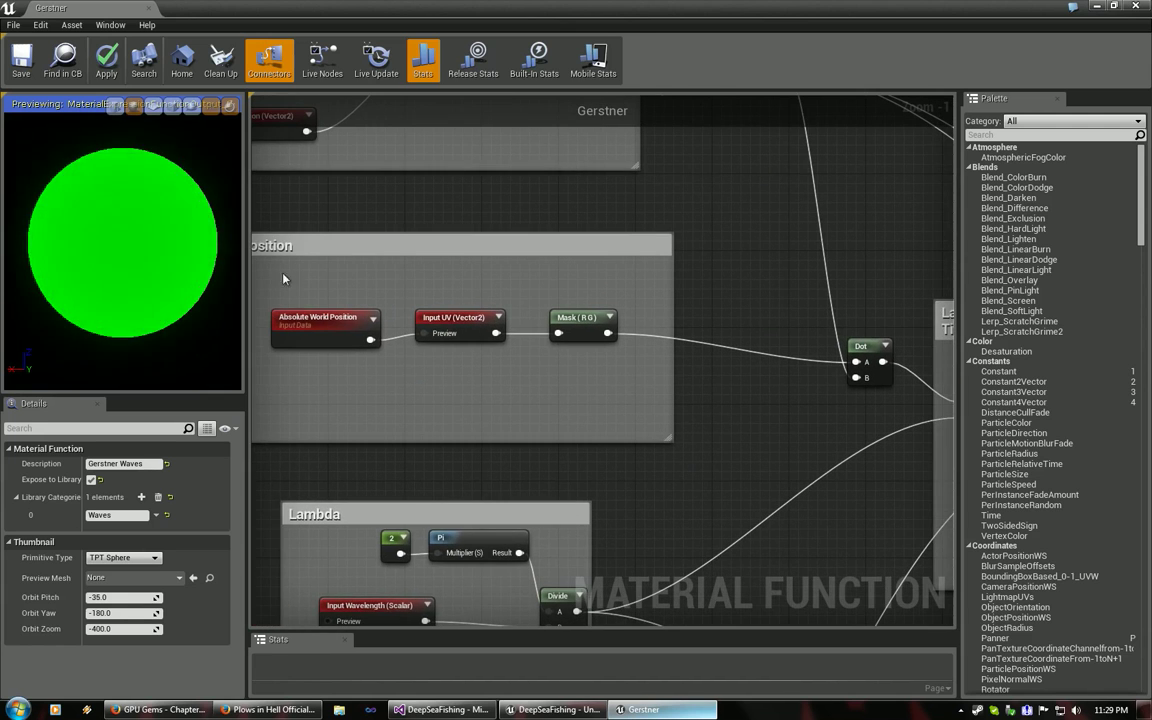
{"action": "right_click_drag", "start_coordinate": [873, 367], "coordinate": [416, 310]}
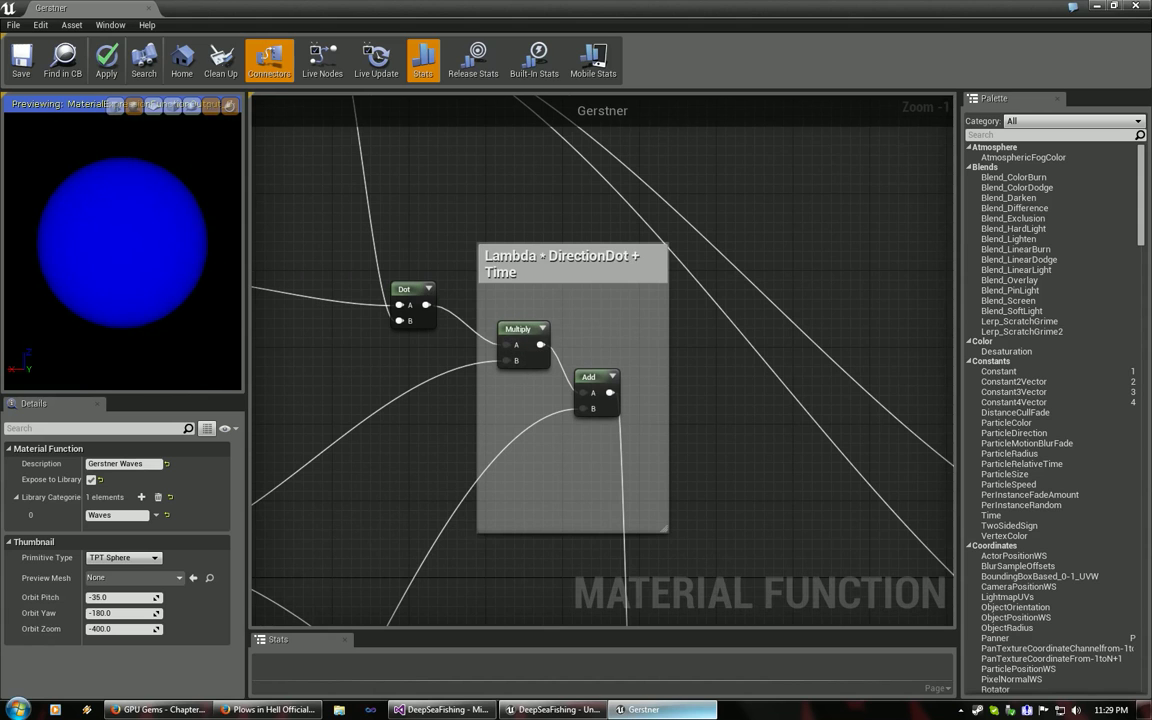
Trace the Lambda output into the Multiply node and the Add node's second input back to the Time group.
{"action": "right_click_drag", "start_coordinate": [331, 529], "coordinate": [814, 363]}
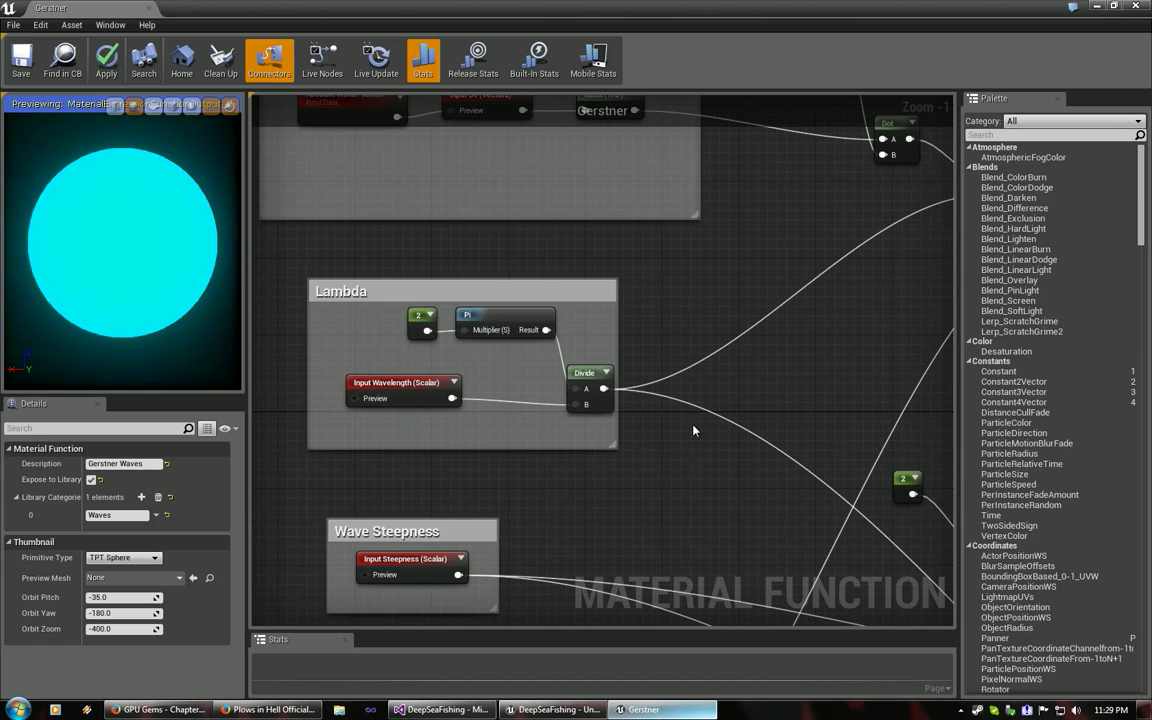
{"action": "right_click_drag", "start_coordinate": [694, 430], "coordinate": [445, 463]}
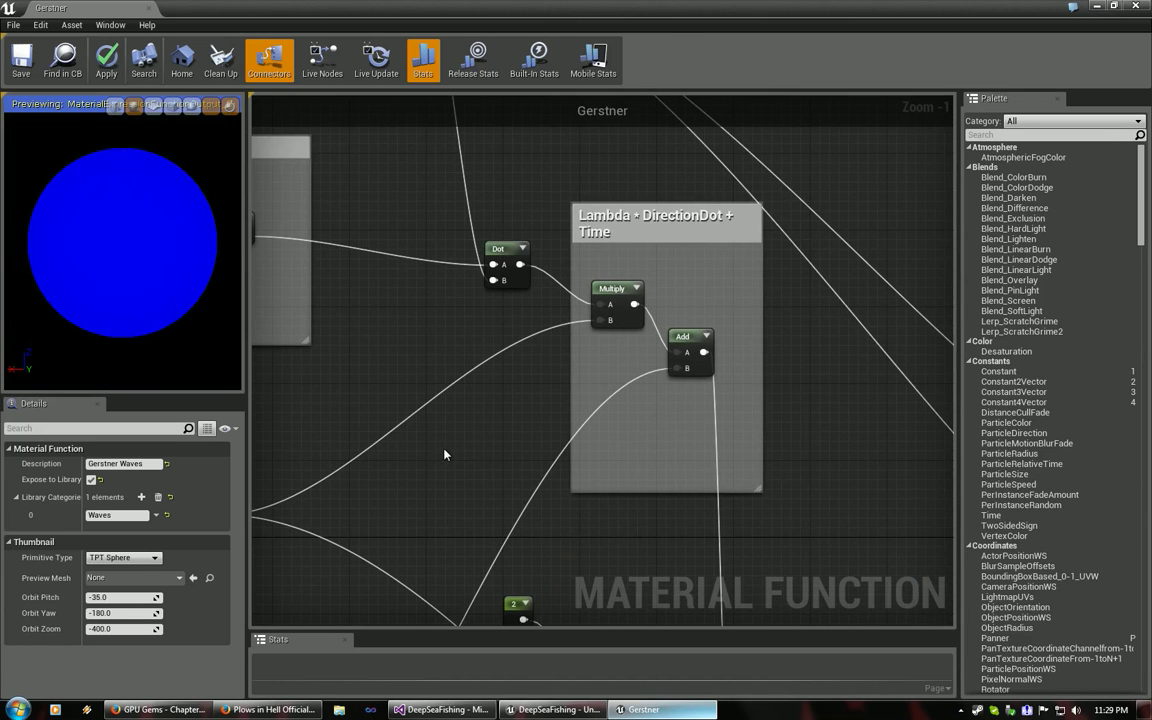
{"action": "right_click_drag", "start_coordinate": [445, 455], "coordinate": [434, 396]}
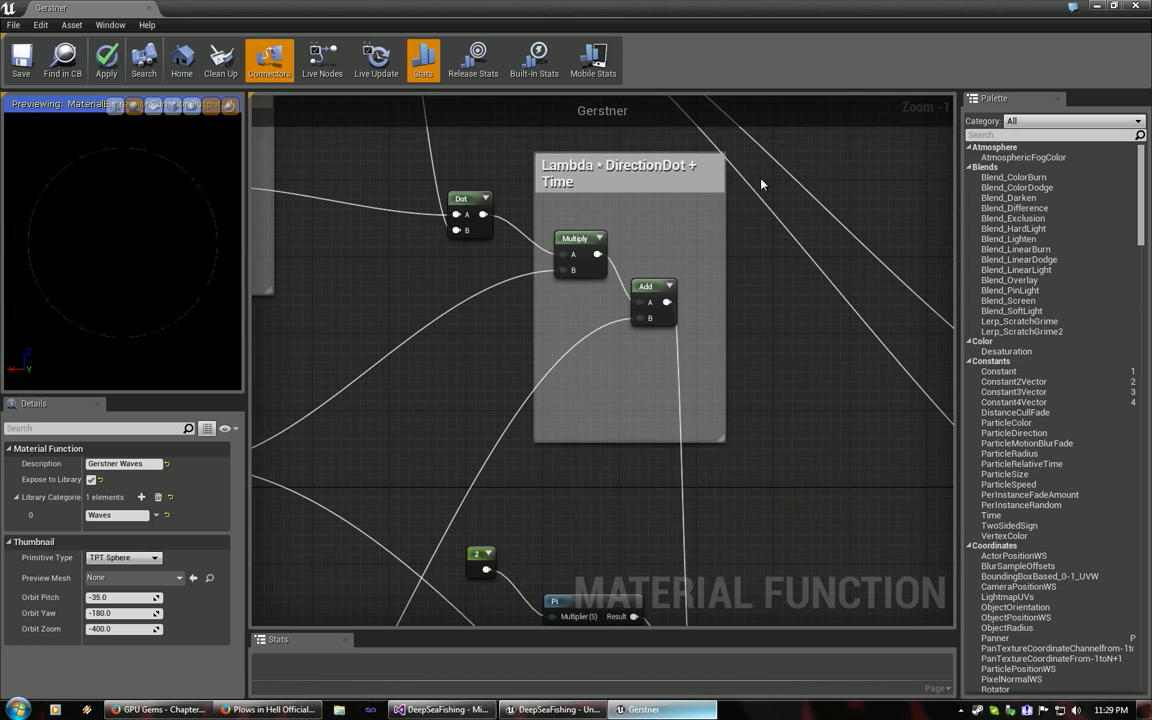
{"action": "right_click_drag", "start_coordinate": [597, 357], "coordinate": [735, 247]}
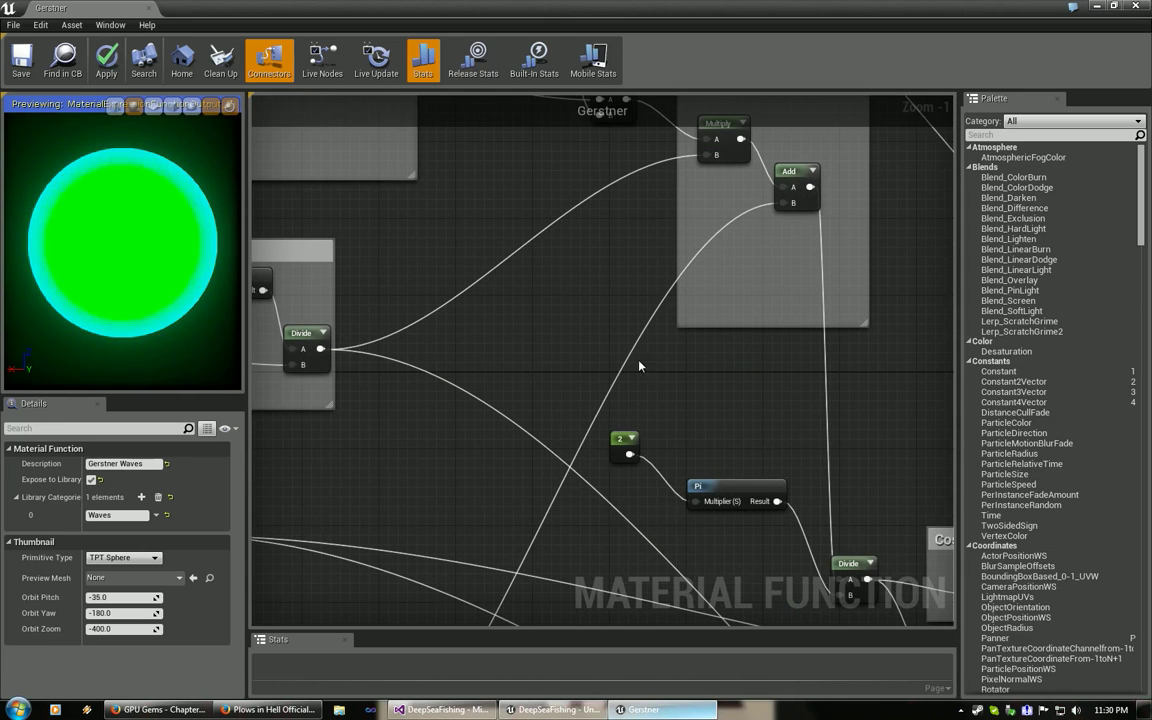
{"action": "right_click_drag", "start_coordinate": [572, 447], "coordinate": [755, 150]}
{"action": "right_click_drag", "start_coordinate": [587, 413], "coordinate": [813, 214]}
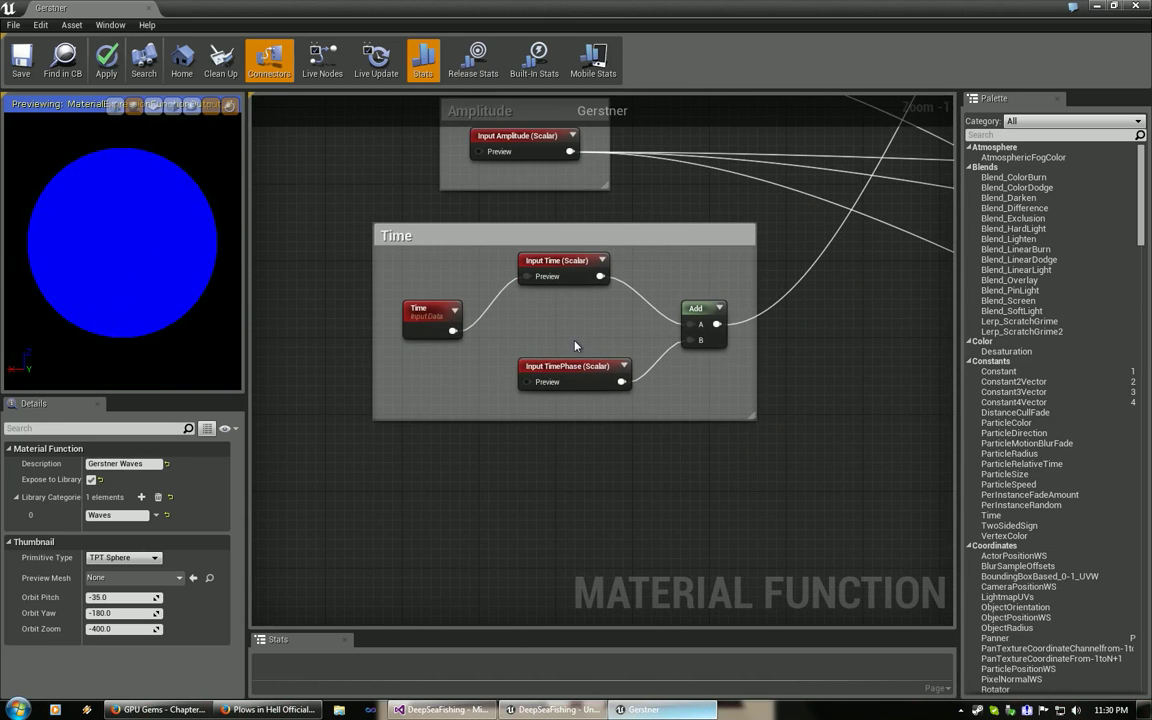
Trace the Divide by 2 Pi through Cosine to the Dir X and Dir Y * SAC groups and compare them with Equation 9.
{"action": "right_click_drag", "start_coordinate": [575, 345], "coordinate": [628, 210]}
{"action": "right_click_drag", "start_coordinate": [621, 390], "coordinate": [566, 319]}
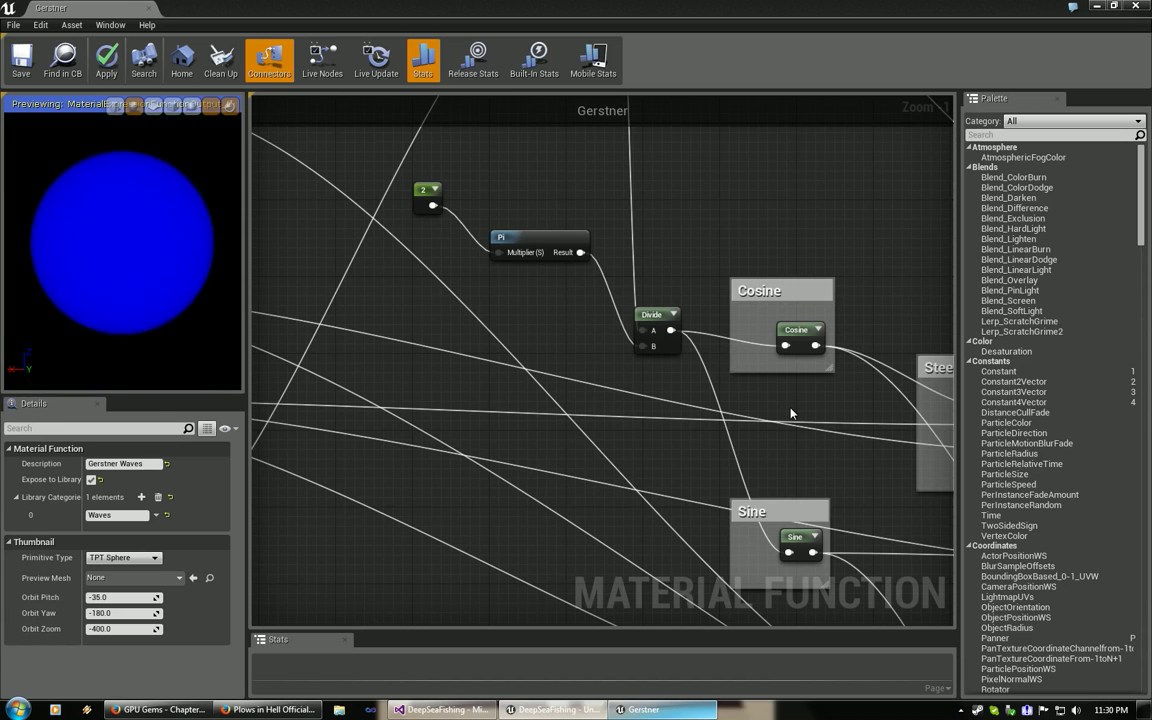
{"action": "right_click_drag", "start_coordinate": [770, 397], "coordinate": [363, 309]}
{"action": "right_click_drag", "start_coordinate": [558, 198], "coordinate": [526, 391]}
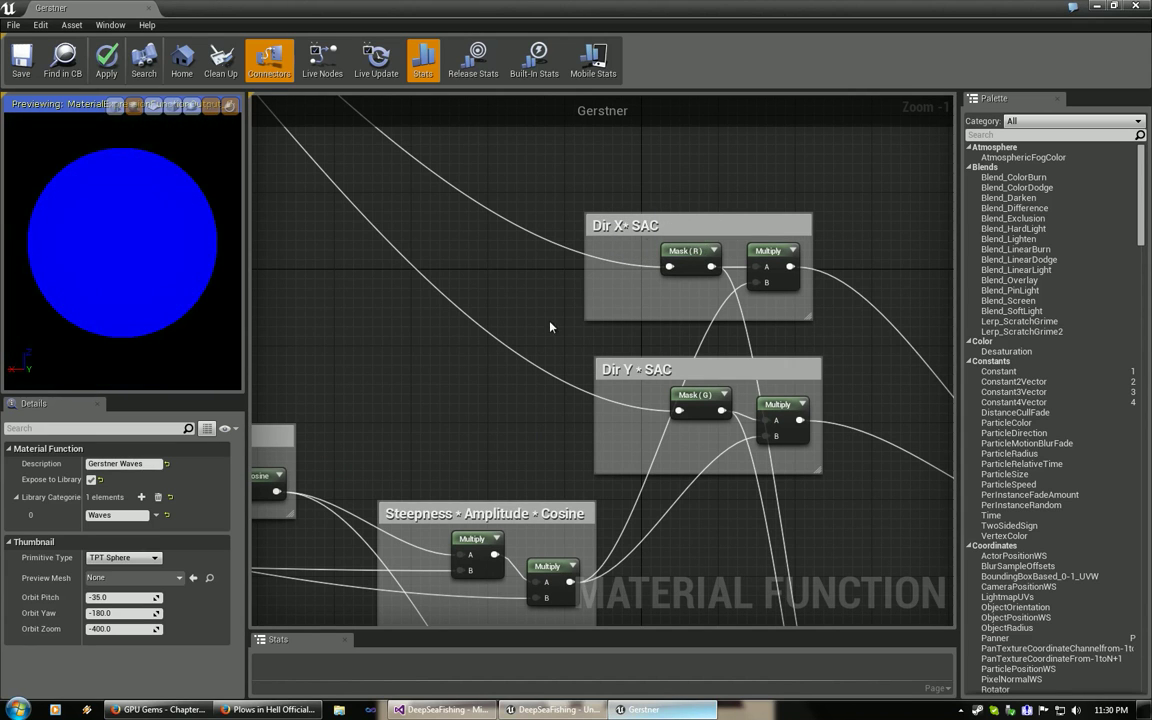
{"action": "right_click_drag", "start_coordinate": [547, 337], "coordinate": [661, 202]}
{"action": "left_click", "coordinate": [160, 709]}
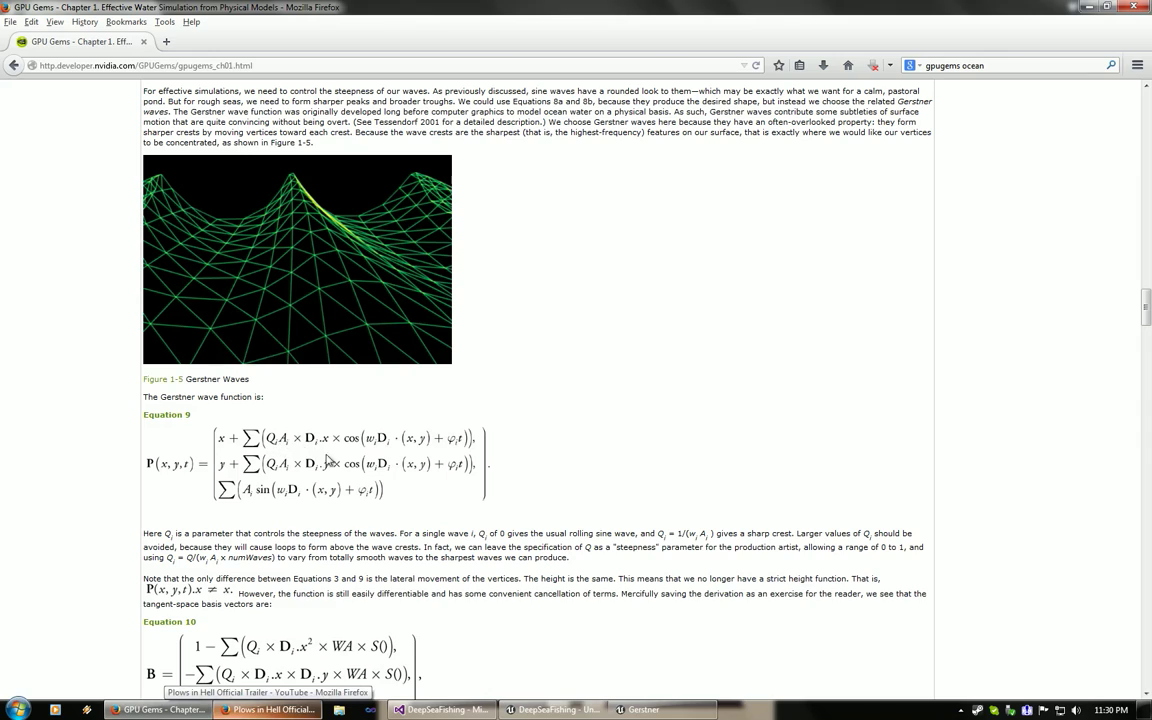
{"action": "left_click", "coordinate": [170, 709]}
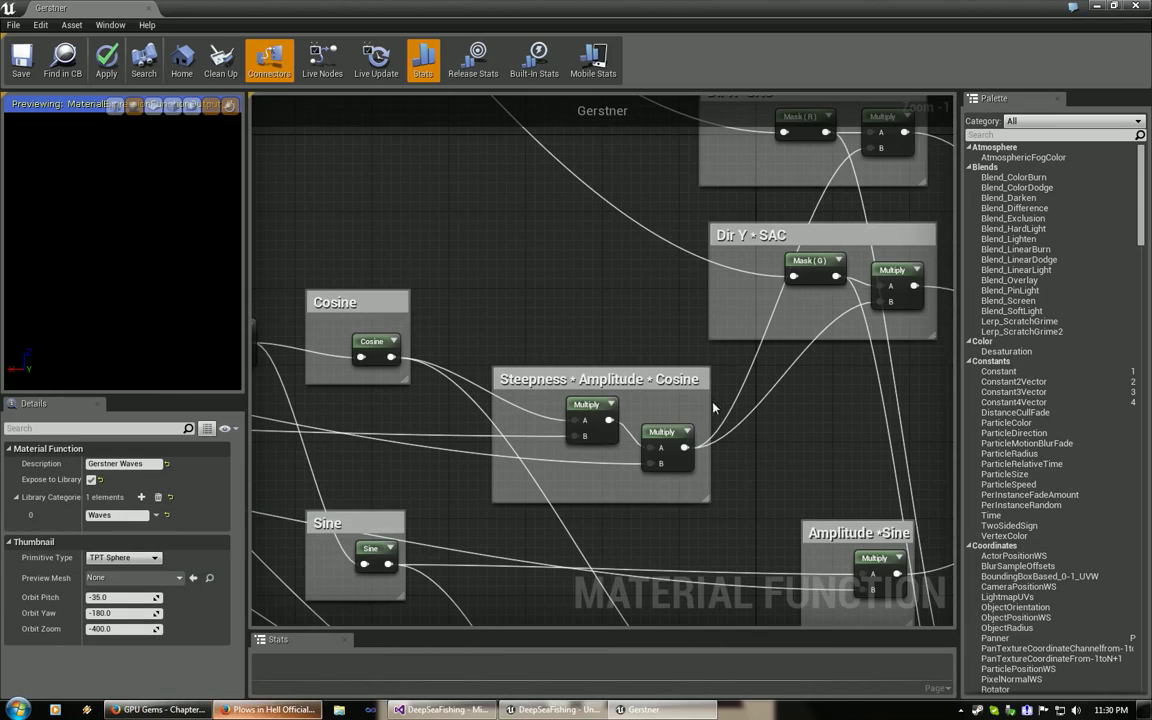
Examine how the Dir X, Dir Y and Amplitude * Sine results join in the MakeFloat3 node feeding Output Displacement.
{"action": "scroll", "coordinate": [500, 316], "scroll_direction": "down", "scroll_amount": 4}
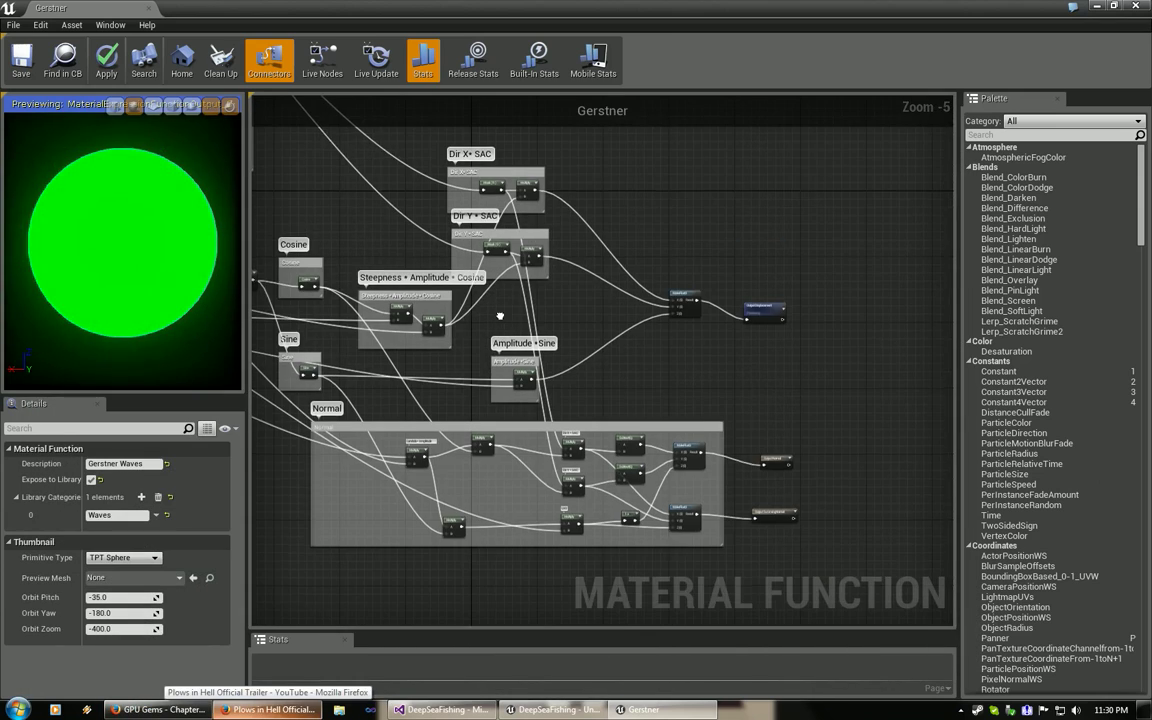
{"action": "right_click_drag", "start_coordinate": [500, 316], "coordinate": [486, 385]}
{"action": "right_click_drag", "start_coordinate": [580, 397], "coordinate": [587, 462]}
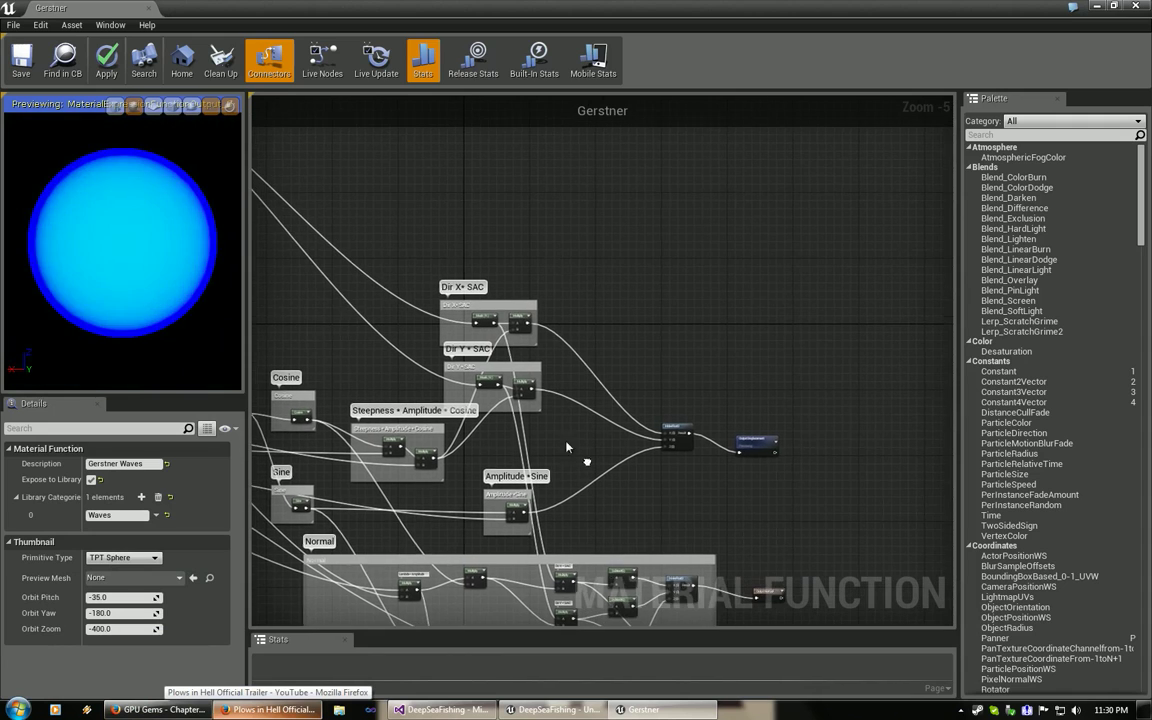
{"action": "scroll", "coordinate": [598, 395], "scroll_direction": "up", "scroll_amount": 5}
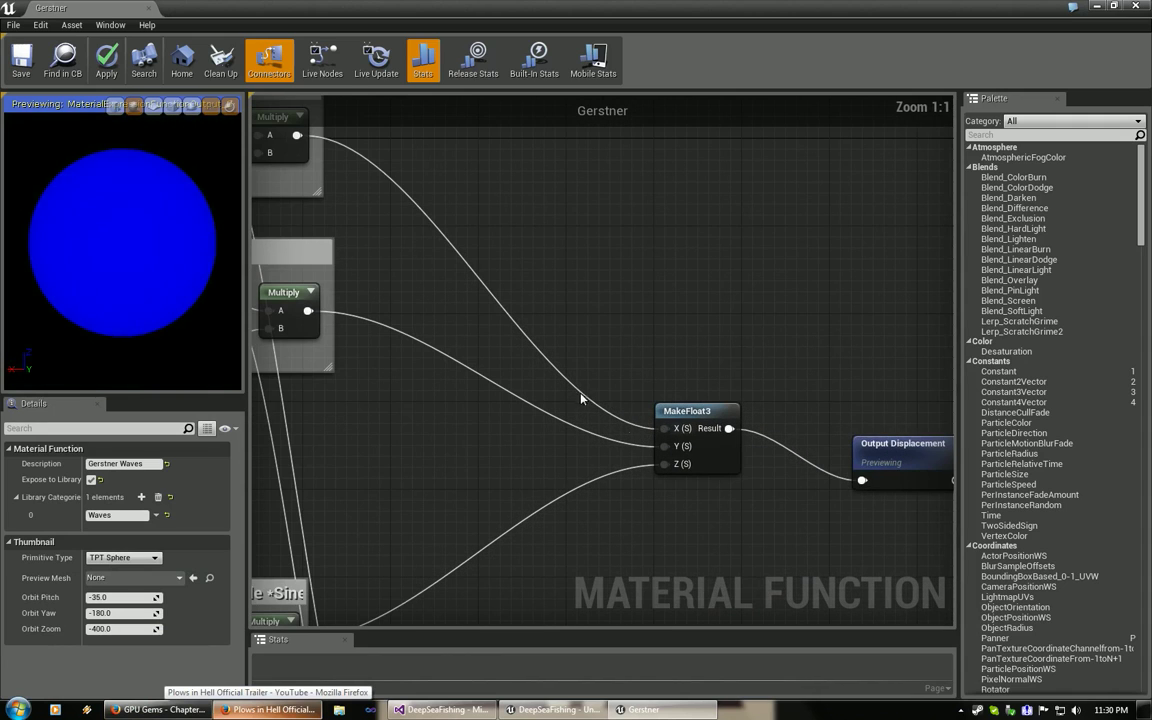
{"action": "left_click", "coordinate": [695, 411]}
Examine the Amplitude * Sine group and compare it with the sine row of Equation 9 on the GPU Gems page.
{"action": "right_click_drag", "start_coordinate": [527, 468], "coordinate": [806, 394]}
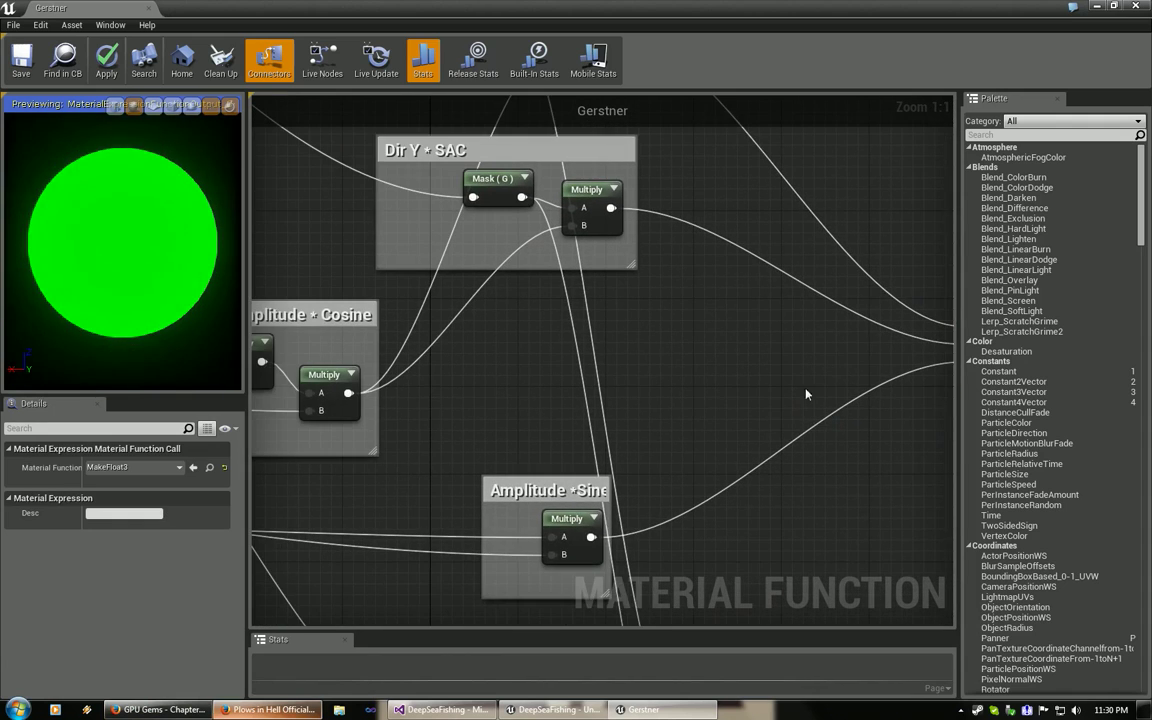
{"action": "right_click_drag", "start_coordinate": [697, 427], "coordinate": [960, 312]}
{"action": "right_click_drag", "start_coordinate": [581, 378], "coordinate": [936, 332]}
{"action": "right_click_drag", "start_coordinate": [812, 335], "coordinate": [295, 418]}
{"action": "right_click", "coordinate": [797, 411]}
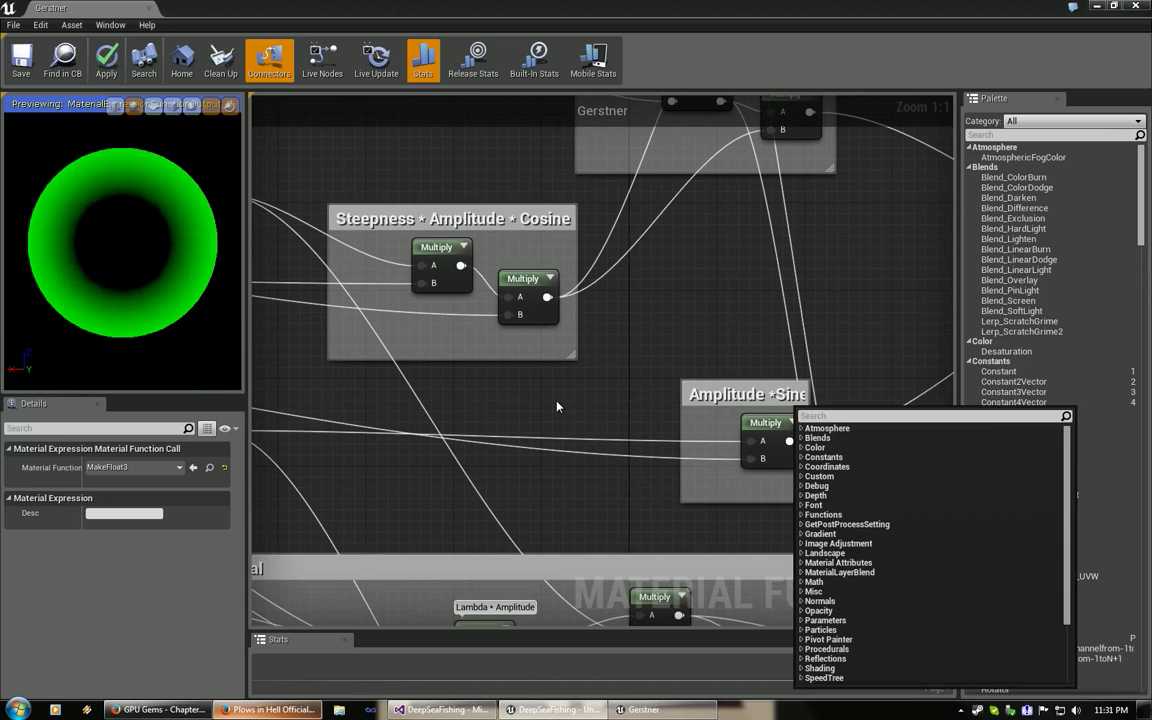
{"action": "right_click_drag", "start_coordinate": [743, 367], "coordinate": [572, 370]}
{"action": "left_click", "coordinate": [176, 709]}
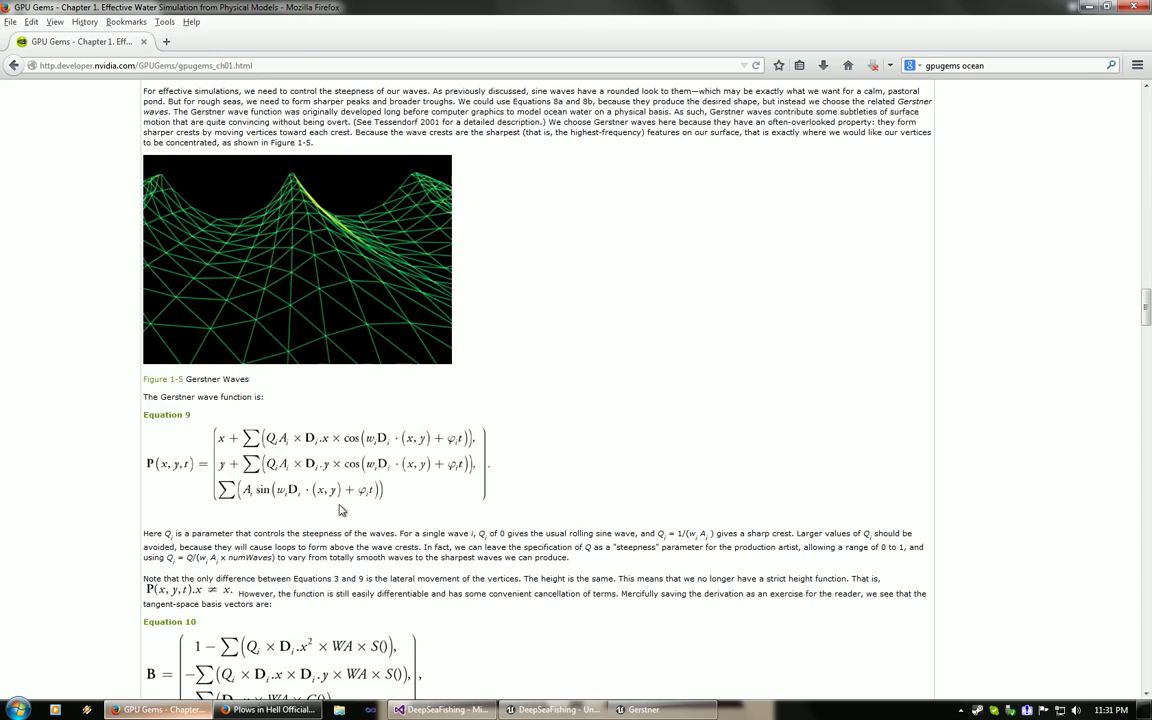
{"action": "left_click", "coordinate": [160, 710]}
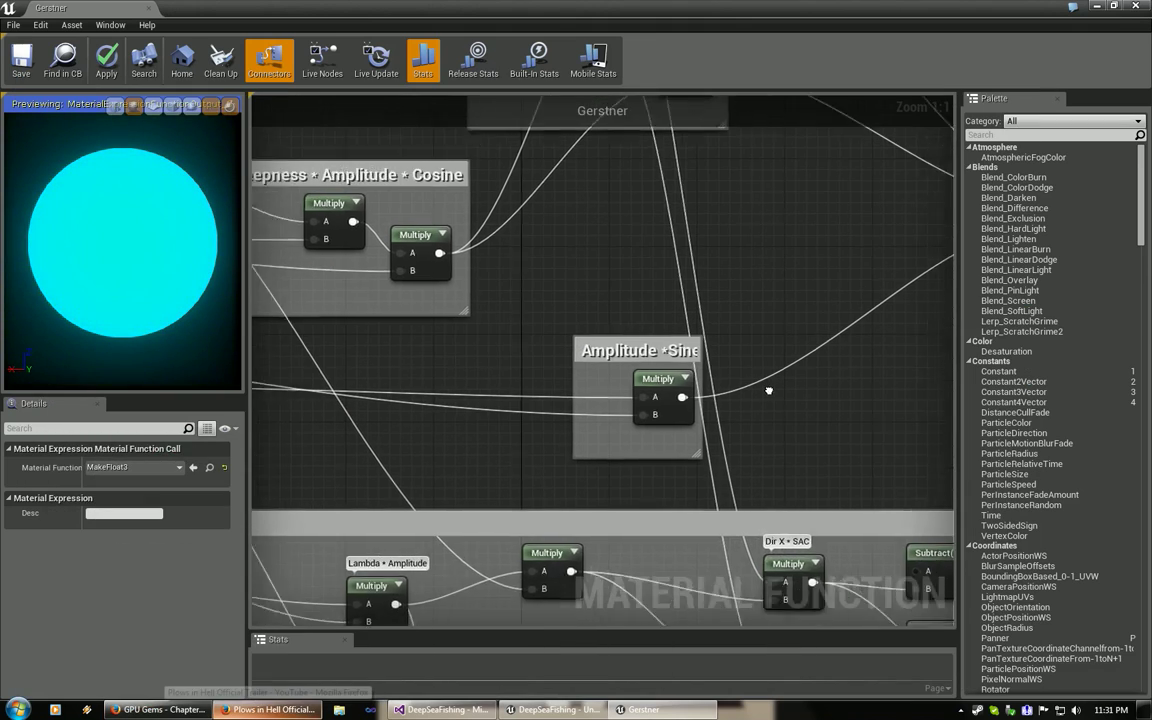
Trace the Sine and Cosine inputs back through the Divide node to the Lambda * DirectionDot + Time group.
{"action": "right_click_drag", "start_coordinate": [769, 390], "coordinate": [378, 504]}
{"action": "right_click_drag", "start_coordinate": [306, 453], "coordinate": [938, 354]}
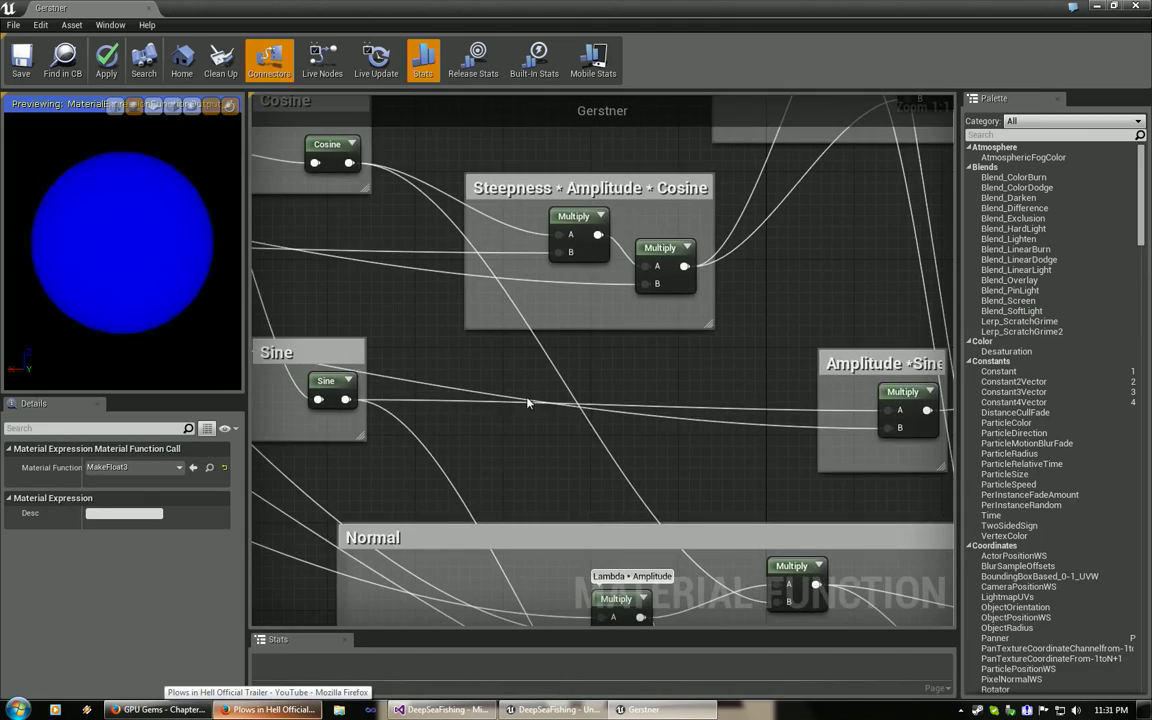
{"action": "right_click_drag", "start_coordinate": [529, 403], "coordinate": [900, 352]}
{"action": "right_click_drag", "start_coordinate": [633, 249], "coordinate": [748, 593]}
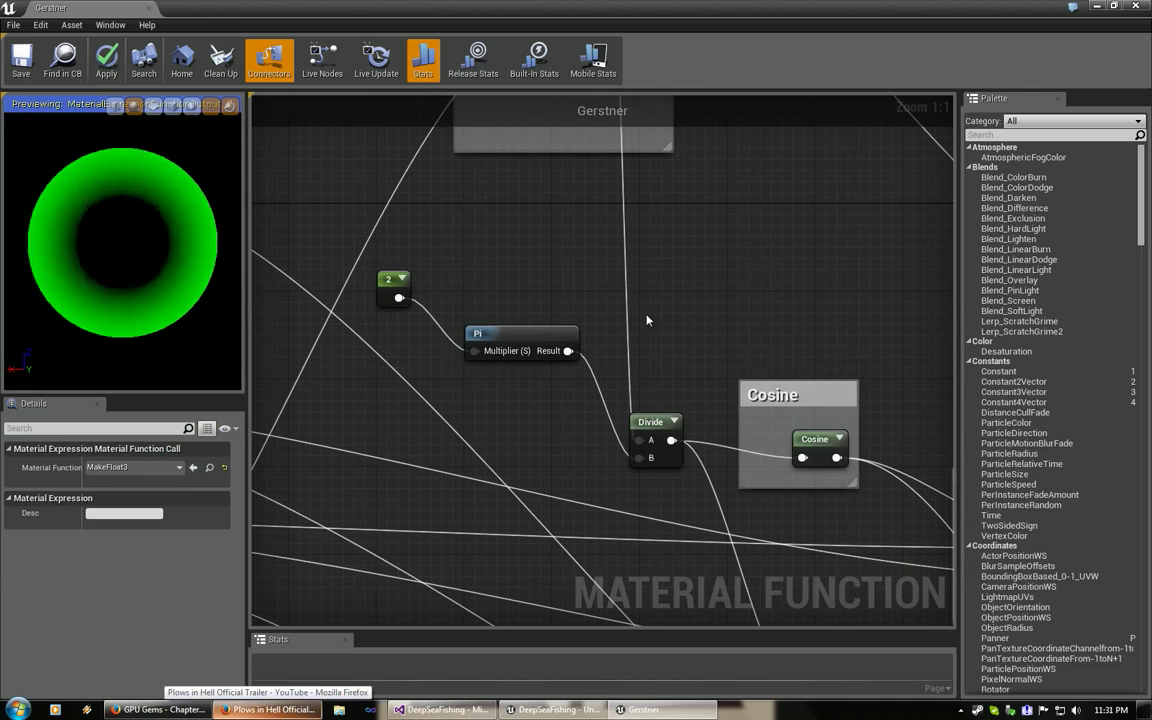
{"action": "right_click_drag", "start_coordinate": [635, 301], "coordinate": [543, 226]}
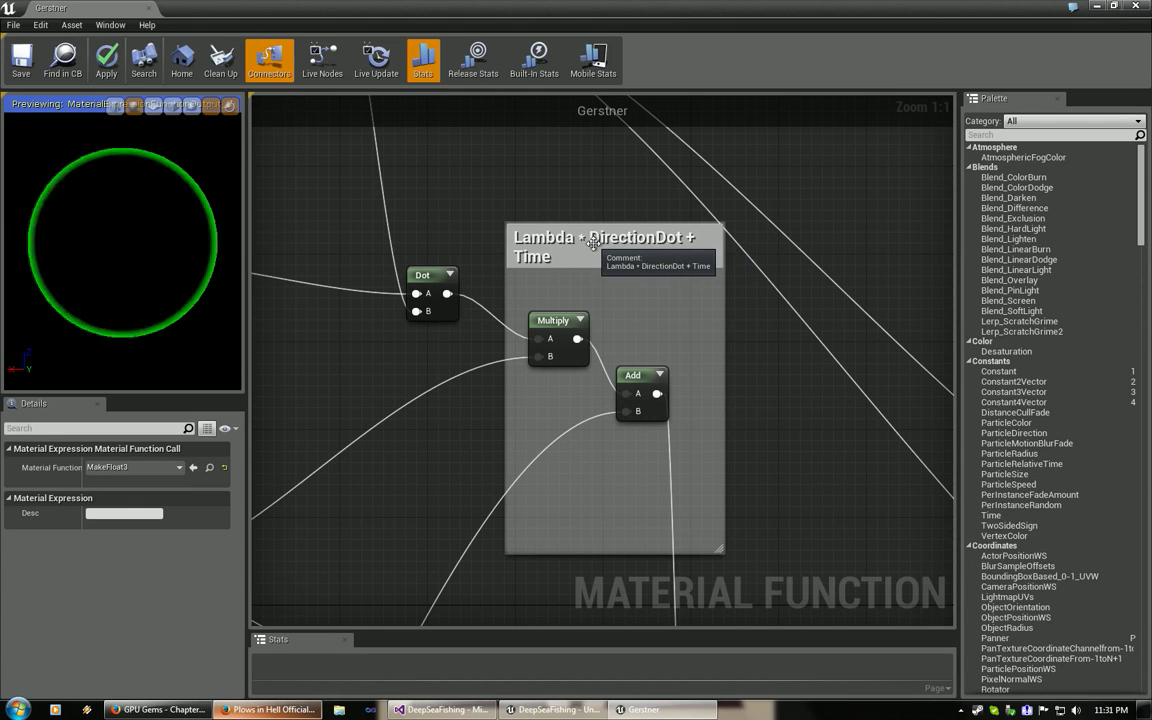
{"action": "right_click_drag", "start_coordinate": [620, 316], "coordinate": [614, 153]}
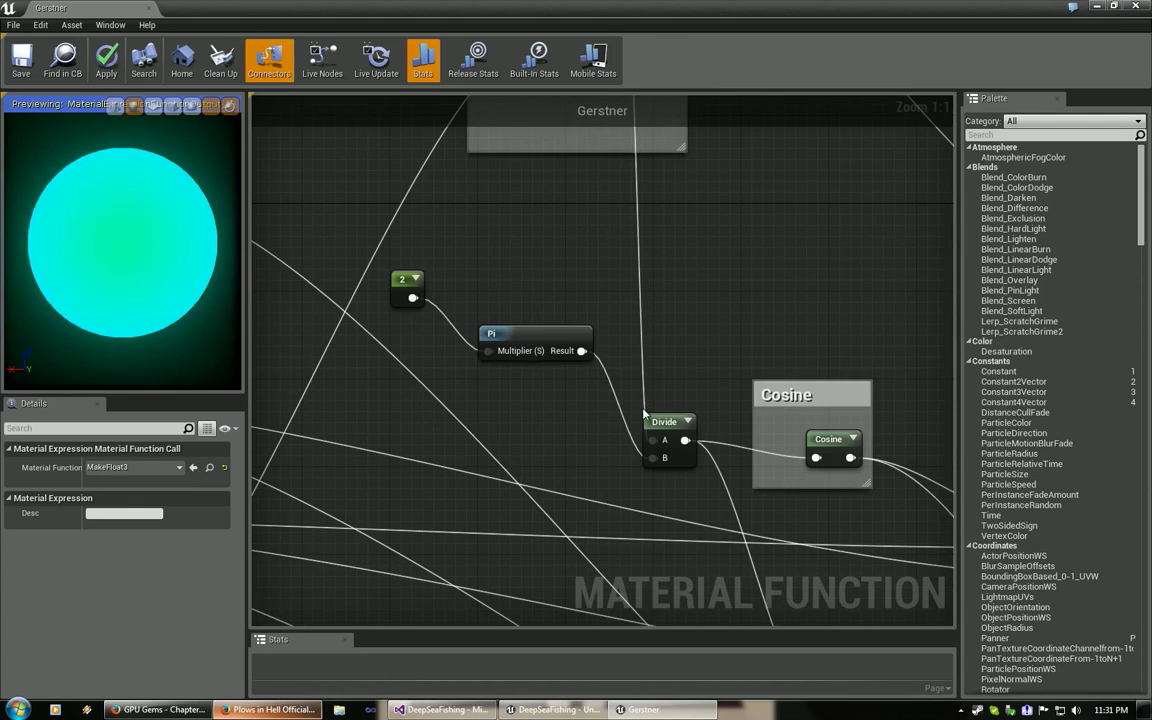
{"action": "right_click_drag", "start_coordinate": [645, 413], "coordinate": [283, 274]}
{"action": "right_click_drag", "start_coordinate": [703, 434], "coordinate": [327, 360]}
{"action": "right_click_drag", "start_coordinate": [386, 398], "coordinate": [752, 218]}
{"action": "right_click_drag", "start_coordinate": [680, 408], "coordinate": [892, 168]}
Locate the Normal group, then switch to the GPU Gems chapter in Firefox and review the normal vector in Equation 12.
{"action": "scroll", "coordinate": [604, 386], "scroll_direction": "down", "scroll_amount": 3}
{"action": "scroll", "coordinate": [575, 390], "scroll_direction": "down", "scroll_amount": 1}
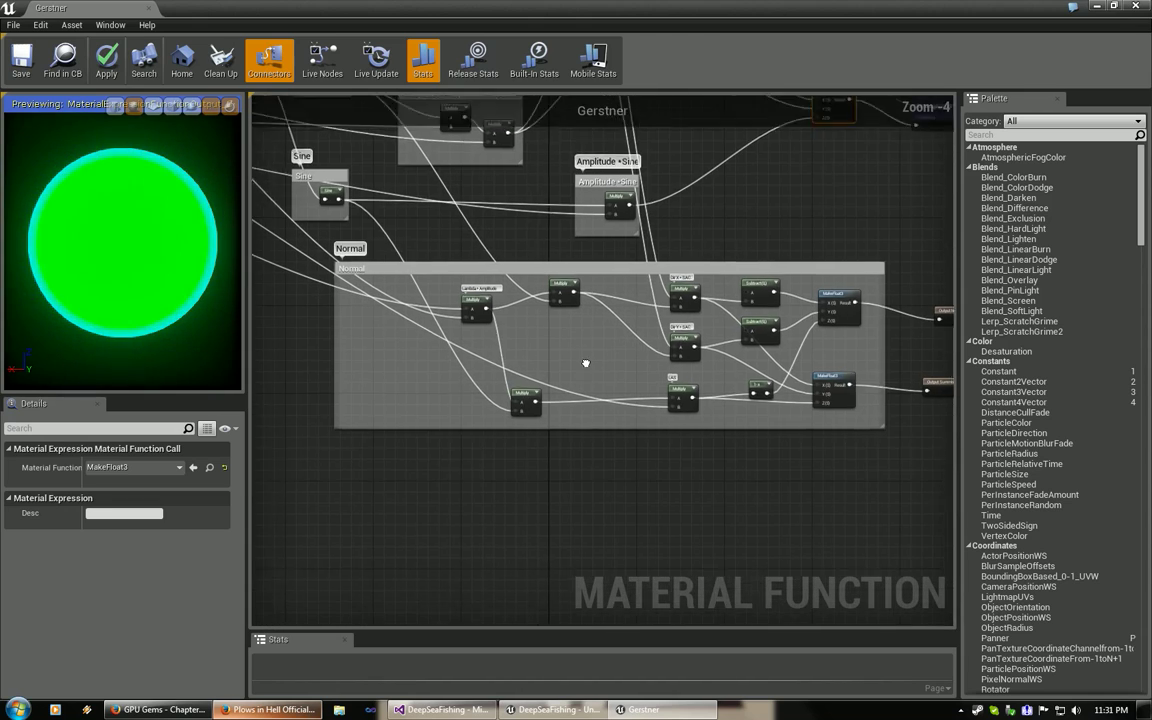
{"action": "left_click", "coordinate": [160, 709]}
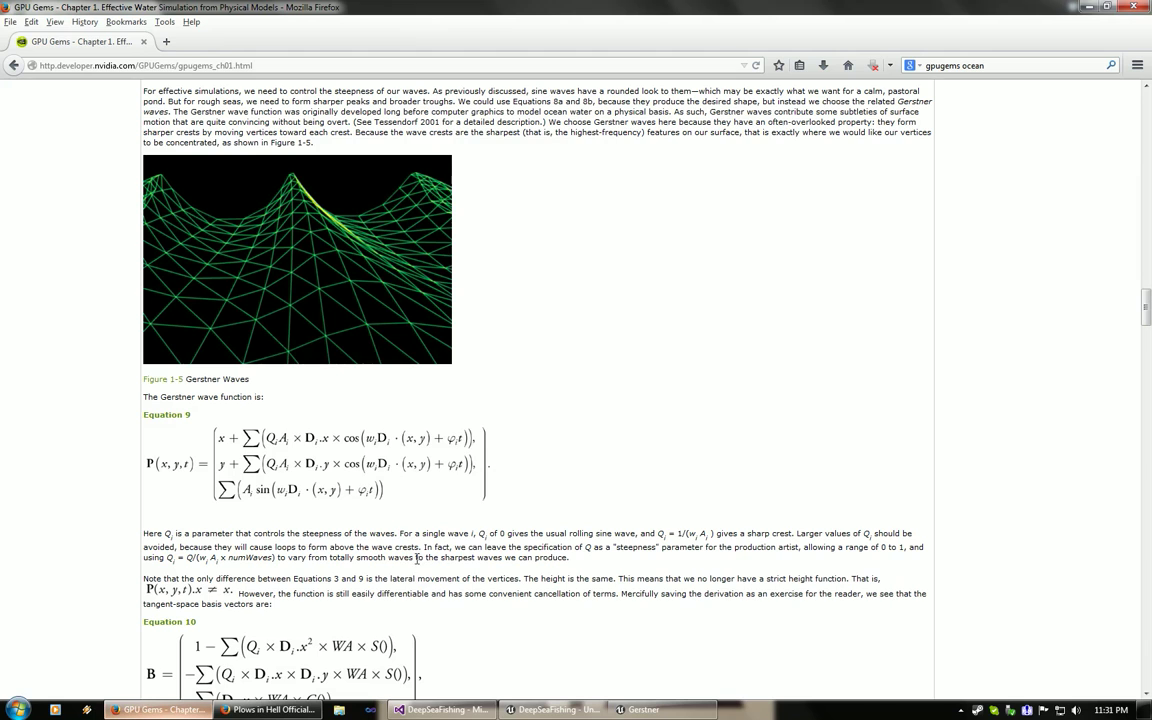
{"action": "right_click", "coordinate": [445, 378]}
{"action": "left_click", "coordinate": [292, 432]}
{"action": "scroll", "coordinate": [368, 463], "scroll_direction": "down", "scroll_amount": 10}
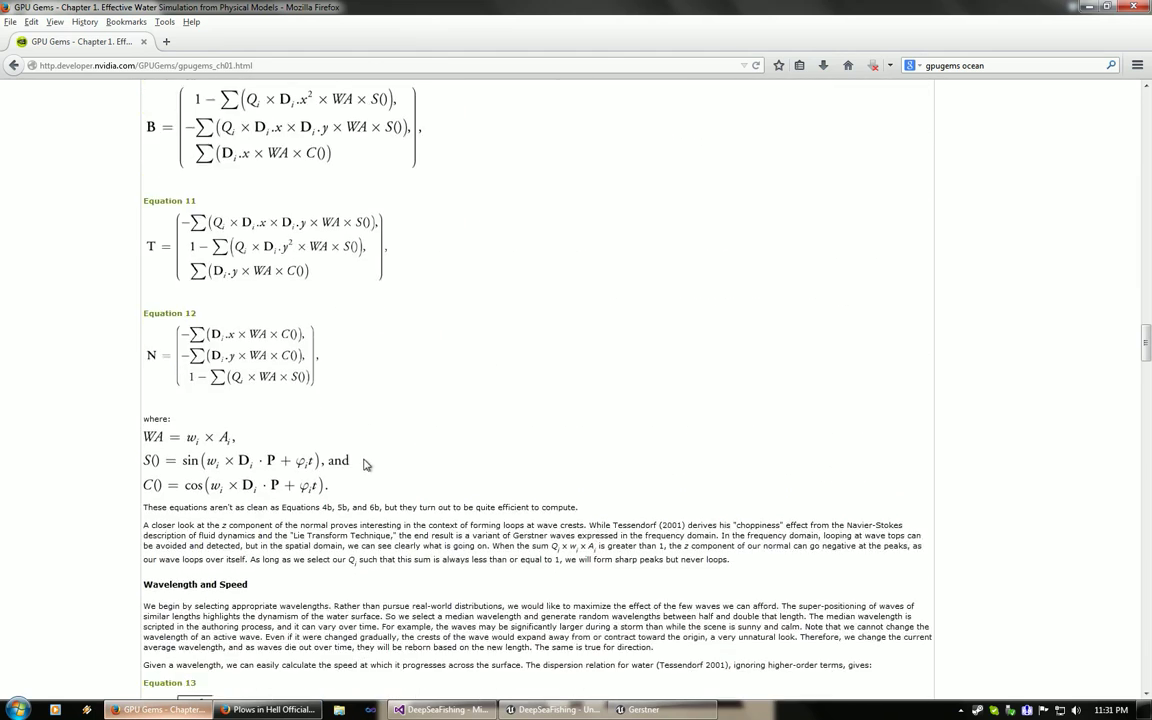
{"action": "right_click", "coordinate": [408, 395]}
{"action": "scroll", "coordinate": [408, 395], "scroll_direction": "up", "scroll_amount": 3}
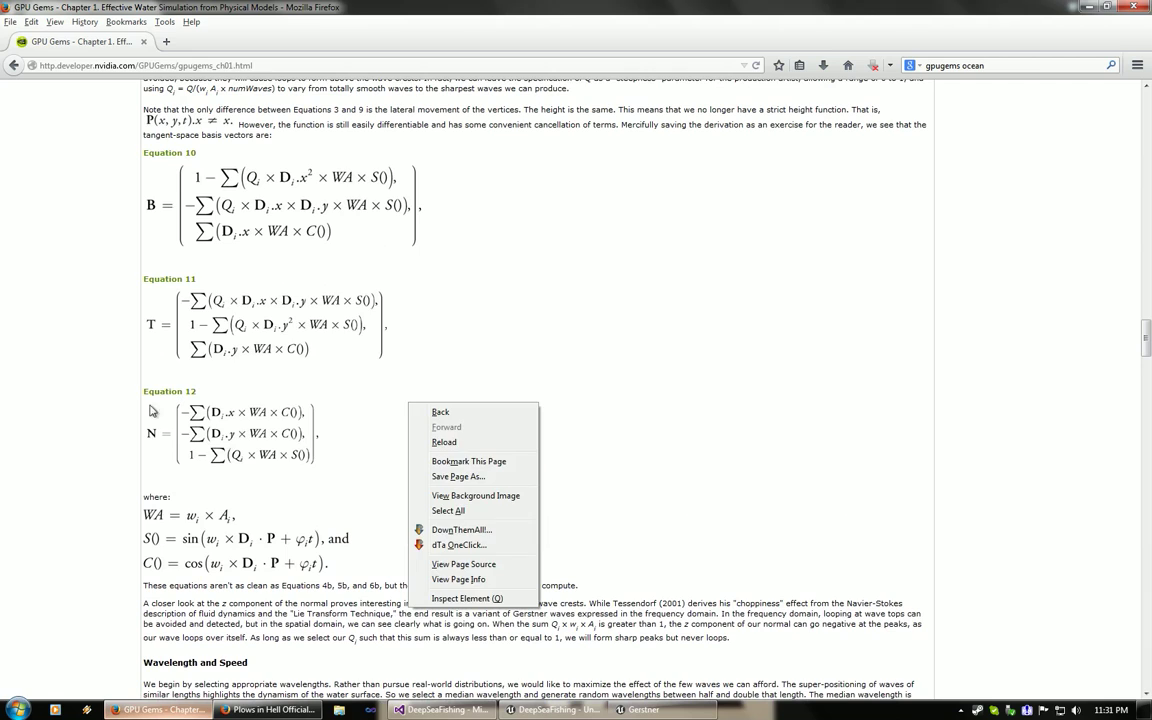
{"action": "left_click", "coordinate": [237, 425]}
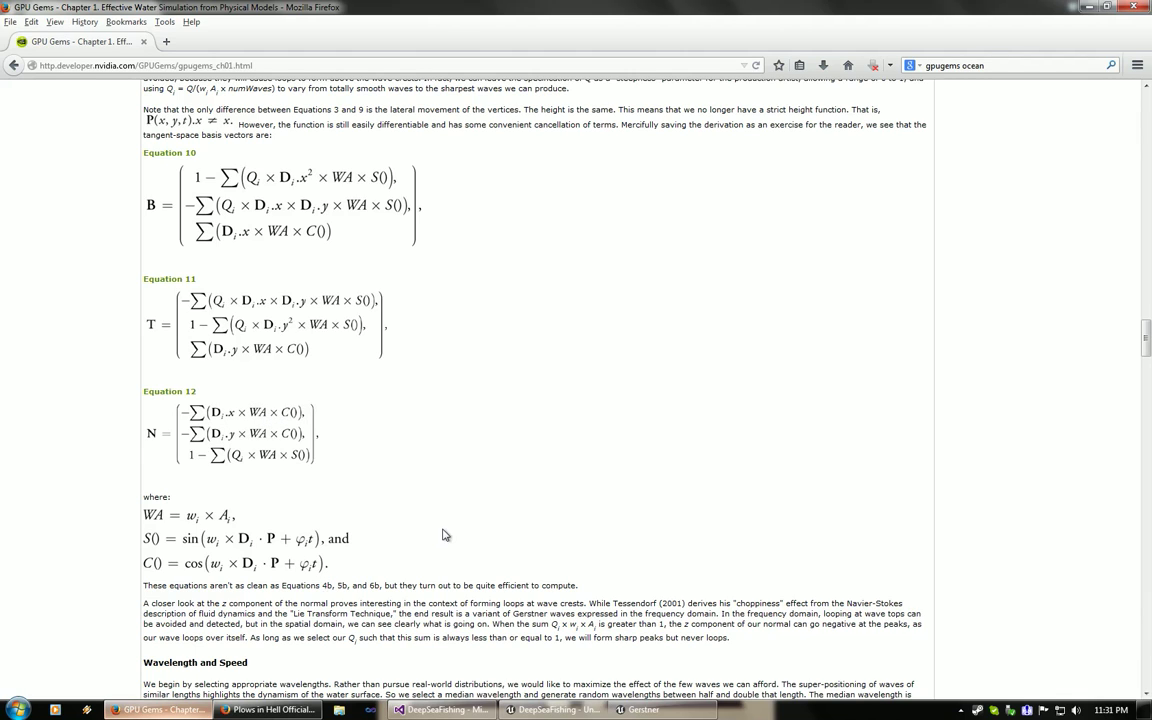
Return to the Gerstner function and examine the Normal group's Multiply, Subtract and 1-x nodes leading into the MakeFloat3 nodes.
{"action": "key", "text": "alt+Tab"}
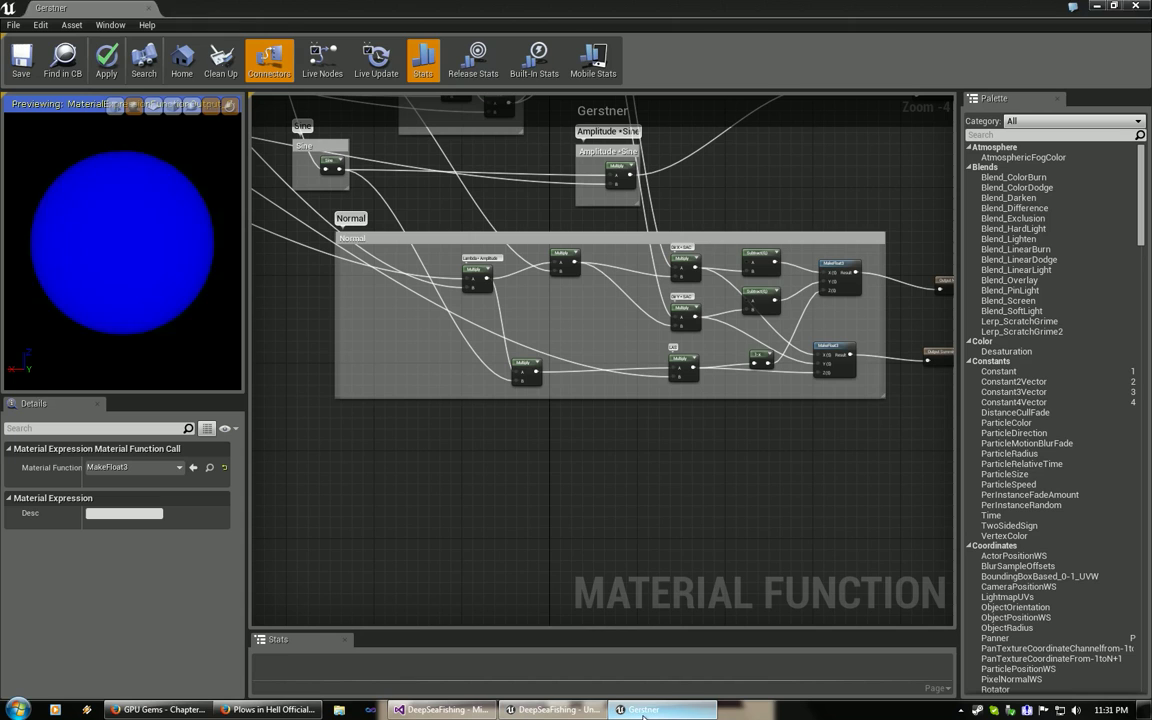
{"action": "scroll", "coordinate": [751, 438], "scroll_direction": "up", "scroll_amount": 5}
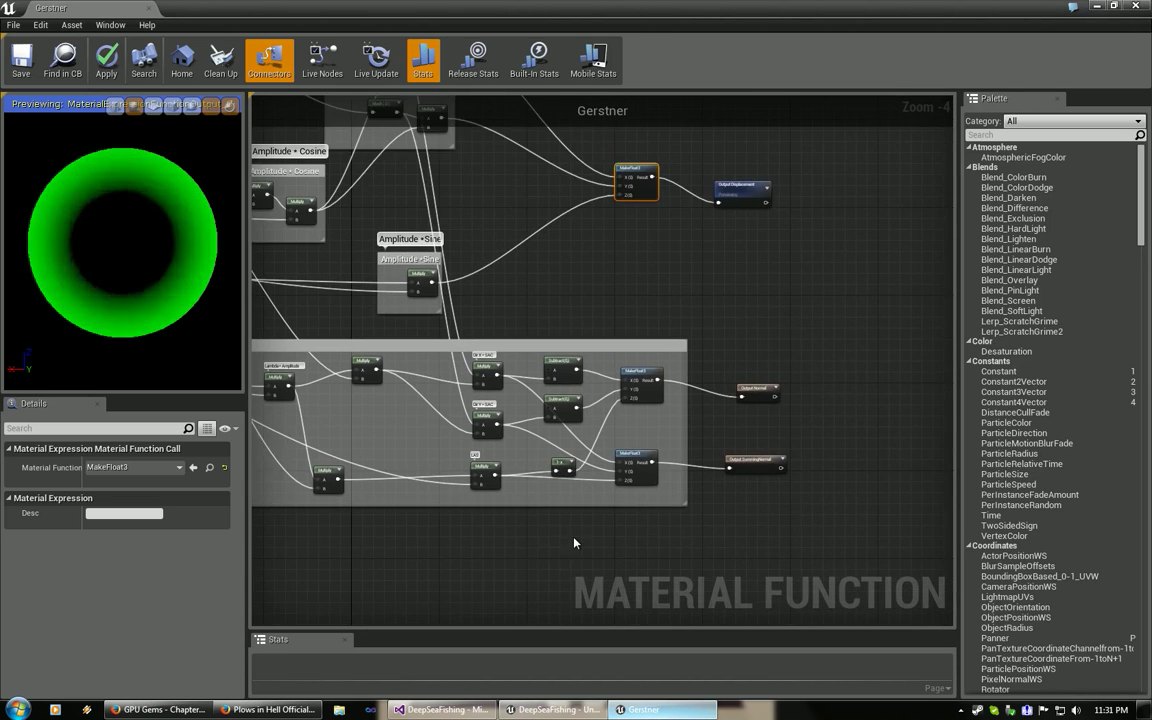
{"action": "right_click_drag", "start_coordinate": [779, 446], "coordinate": [852, 447]}
{"action": "right_click_drag", "start_coordinate": [643, 397], "coordinate": [535, 464]}
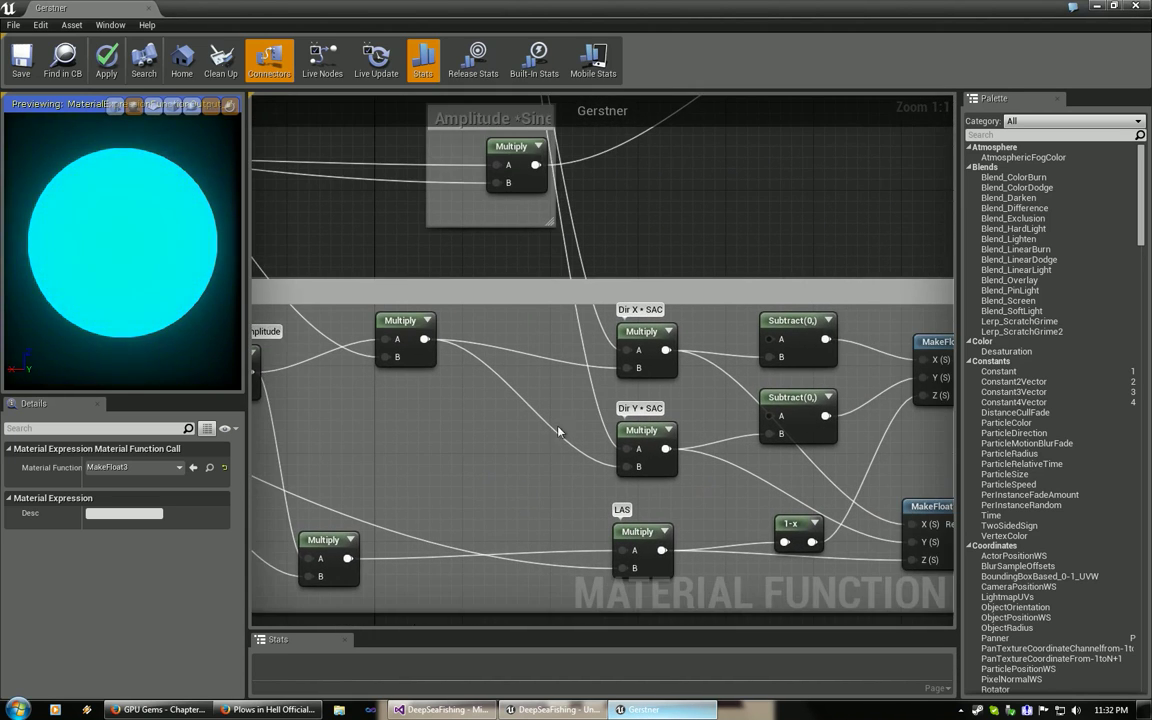
{"action": "right_click_drag", "start_coordinate": [626, 369], "coordinate": [463, 395]}
{"action": "right_click_drag", "start_coordinate": [701, 533], "coordinate": [661, 159]}
{"action": "right_click_drag", "start_coordinate": [681, 445], "coordinate": [668, 124]}
{"action": "right_click_drag", "start_coordinate": [744, 355], "coordinate": [579, 289]}
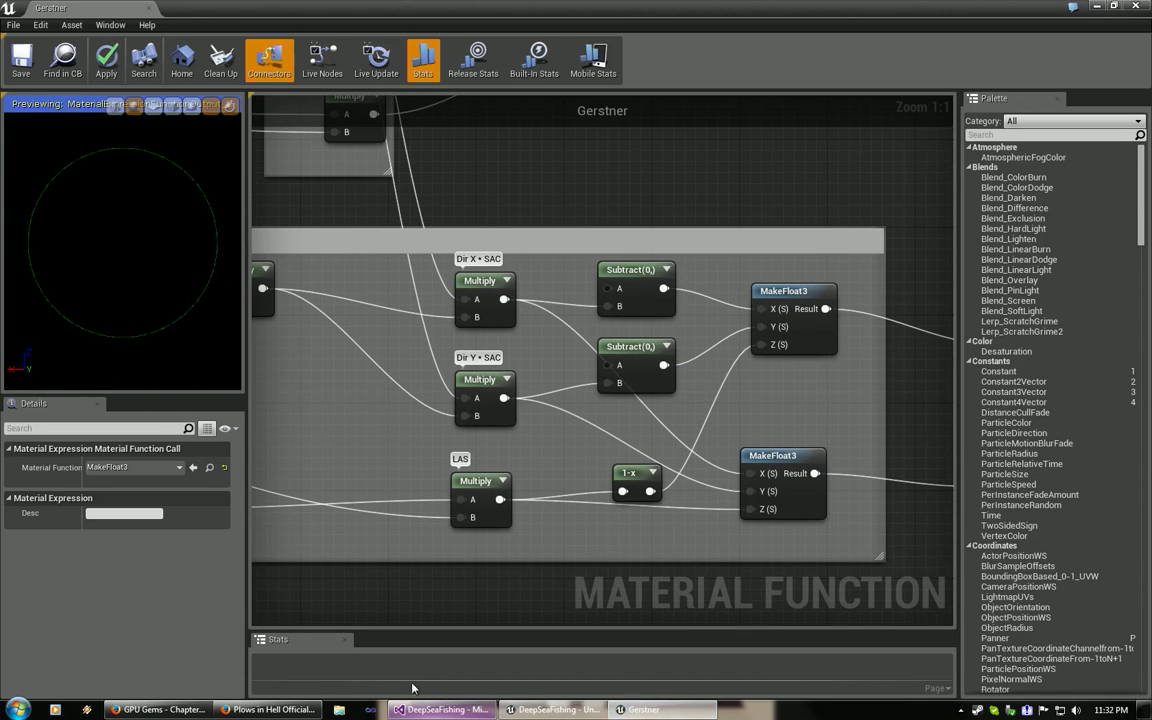
Check Equation 12 again, then move the 1-x node clear of the LAS wire and shift the lower MakeFloat3 node slightly.
{"action": "left_click", "coordinate": [145, 709]}
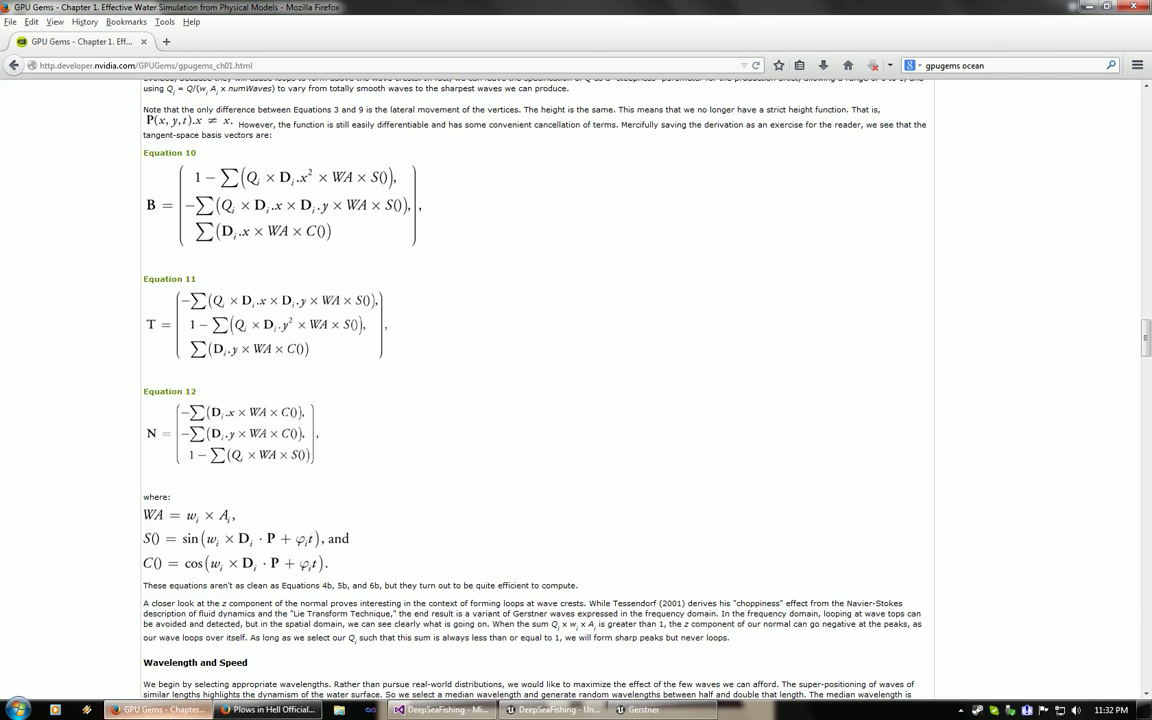
{"action": "left_click", "coordinate": [190, 710]}
{"action": "right_click_drag", "start_coordinate": [686, 535], "coordinate": [629, 505]}
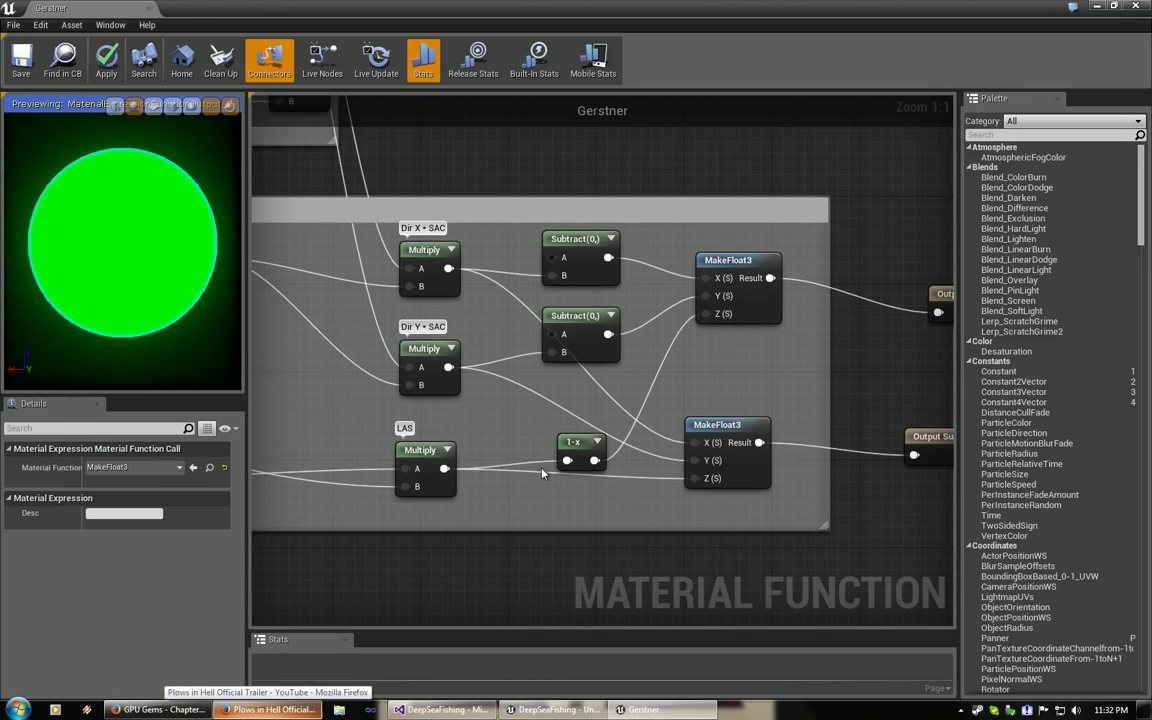
{"action": "left_click_drag", "start_coordinate": [575, 442], "coordinate": [549, 414]}
{"action": "right_click_drag", "start_coordinate": [632, 467], "coordinate": [499, 455]}
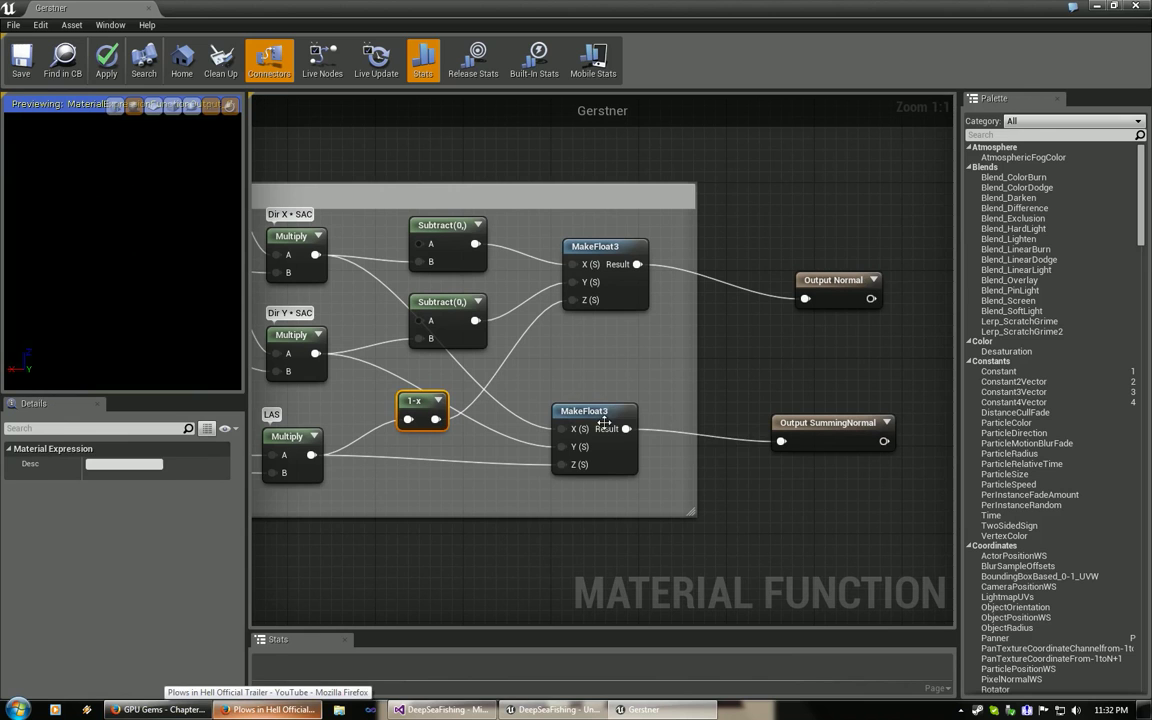
{"action": "left_click_drag", "start_coordinate": [553, 410], "coordinate": [567, 418]}
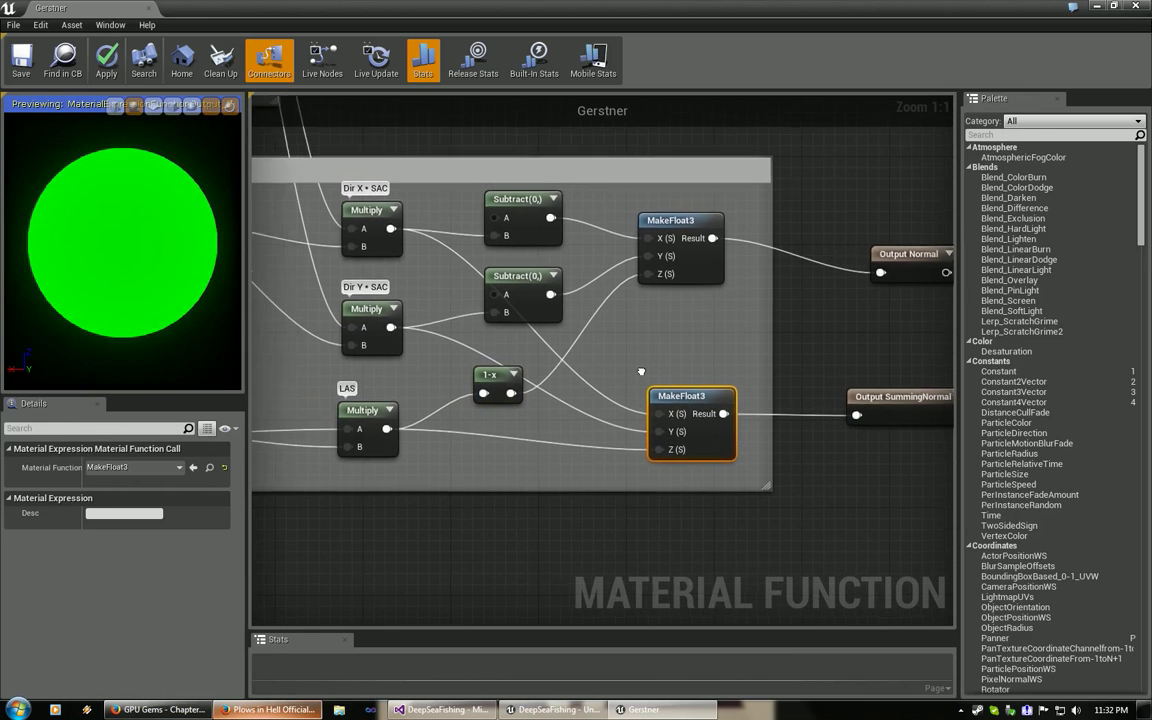
Compare the inputs of Output Normal and Output SummingNormal with the third row of Equation 12 in the GPU Gems chapter.
{"action": "right_click_drag", "start_coordinate": [641, 371], "coordinate": [649, 369]}
{"action": "right_click_drag", "start_coordinate": [884, 404], "coordinate": [764, 409]}
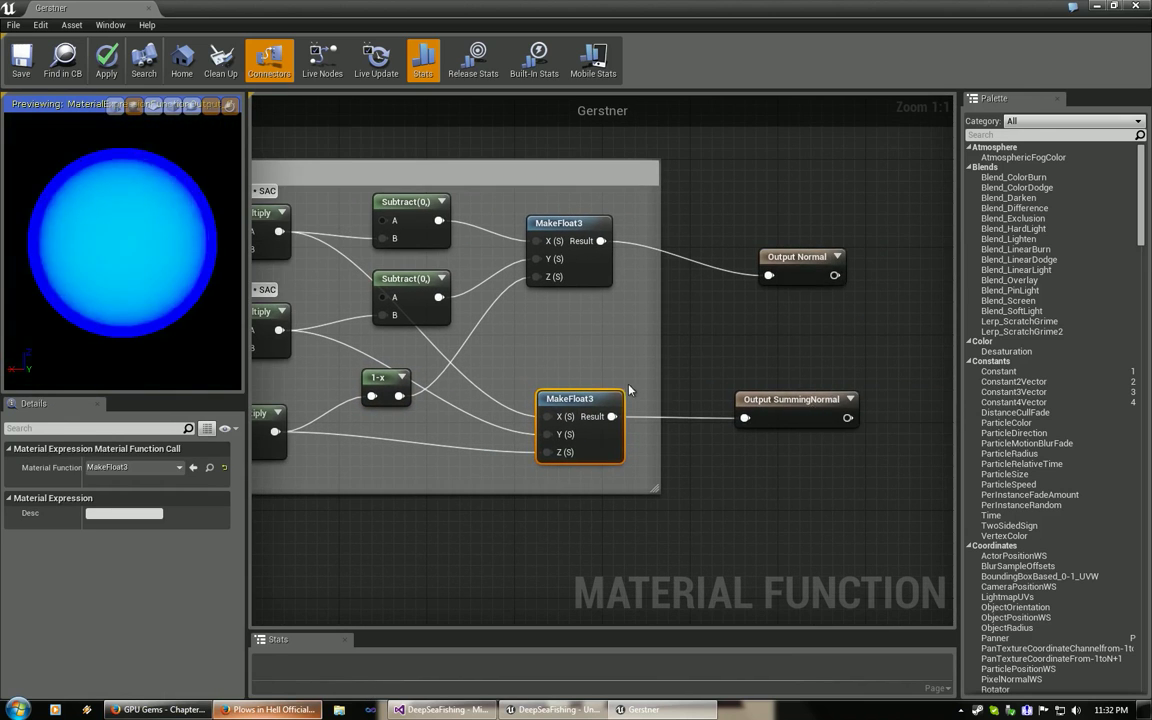
{"action": "right_click_drag", "start_coordinate": [628, 390], "coordinate": [740, 368]}
{"action": "key", "text": "alt+Tab"}
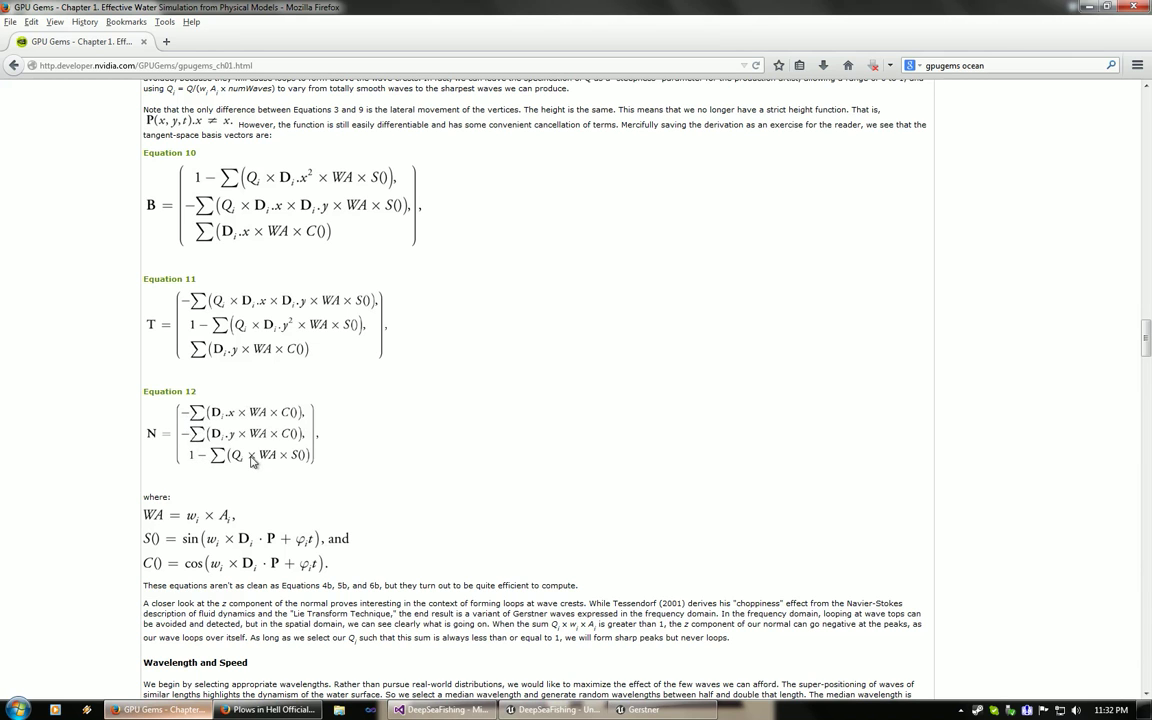
{"action": "key", "text": "alt+Tab"}
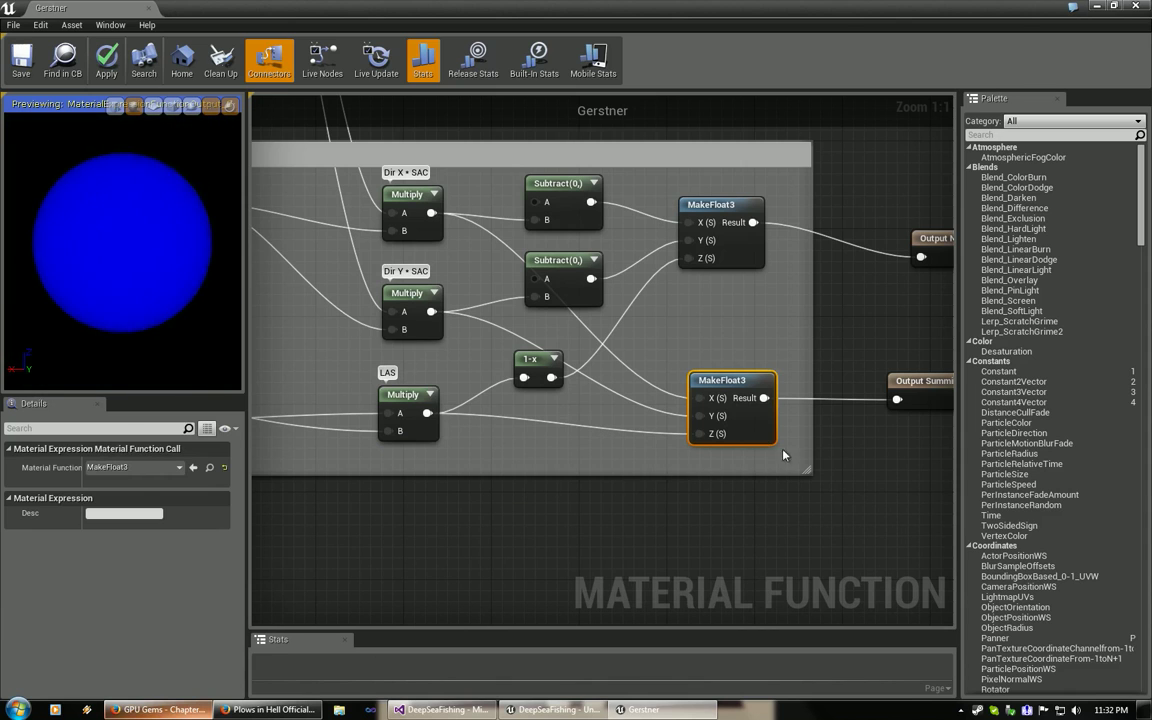
{"action": "right_click_drag", "start_coordinate": [829, 441], "coordinate": [630, 465]}
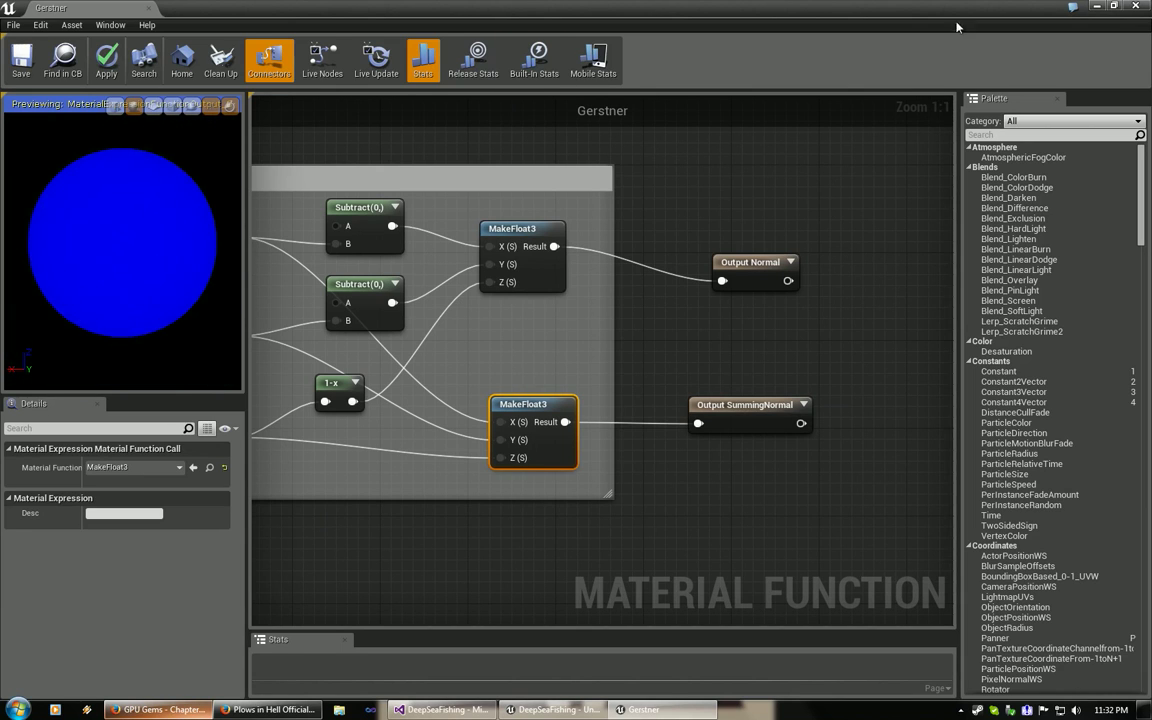
Close the Gerstner function with its changes applied to the original and select GerstnerCluster in the Ocean Materials folder.
{"action": "left_click", "coordinate": [1139, 6]}
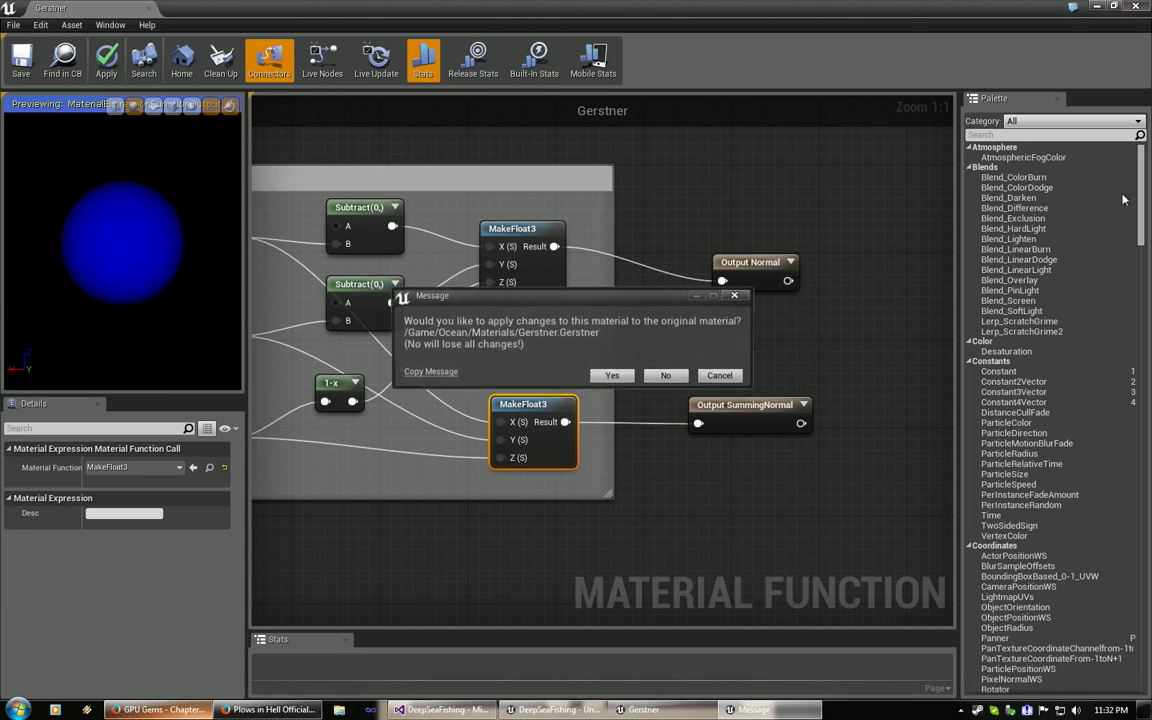
{"action": "left_click", "coordinate": [612, 376]}
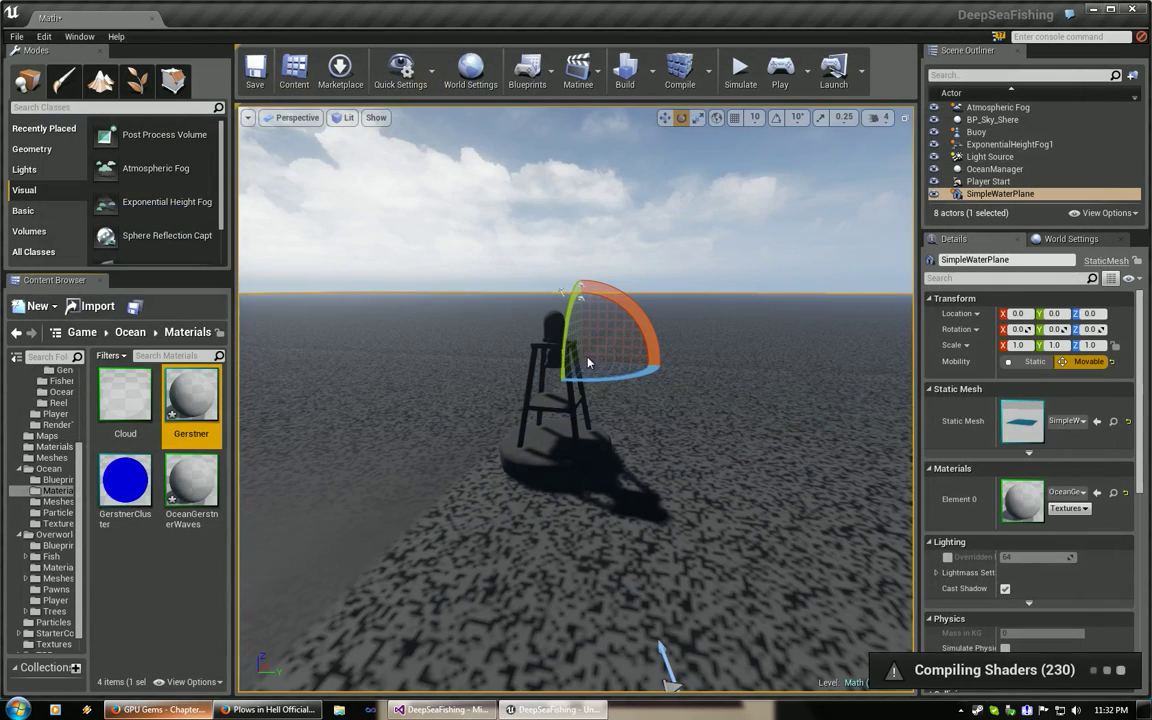
{"action": "left_click", "coordinate": [128, 492]}
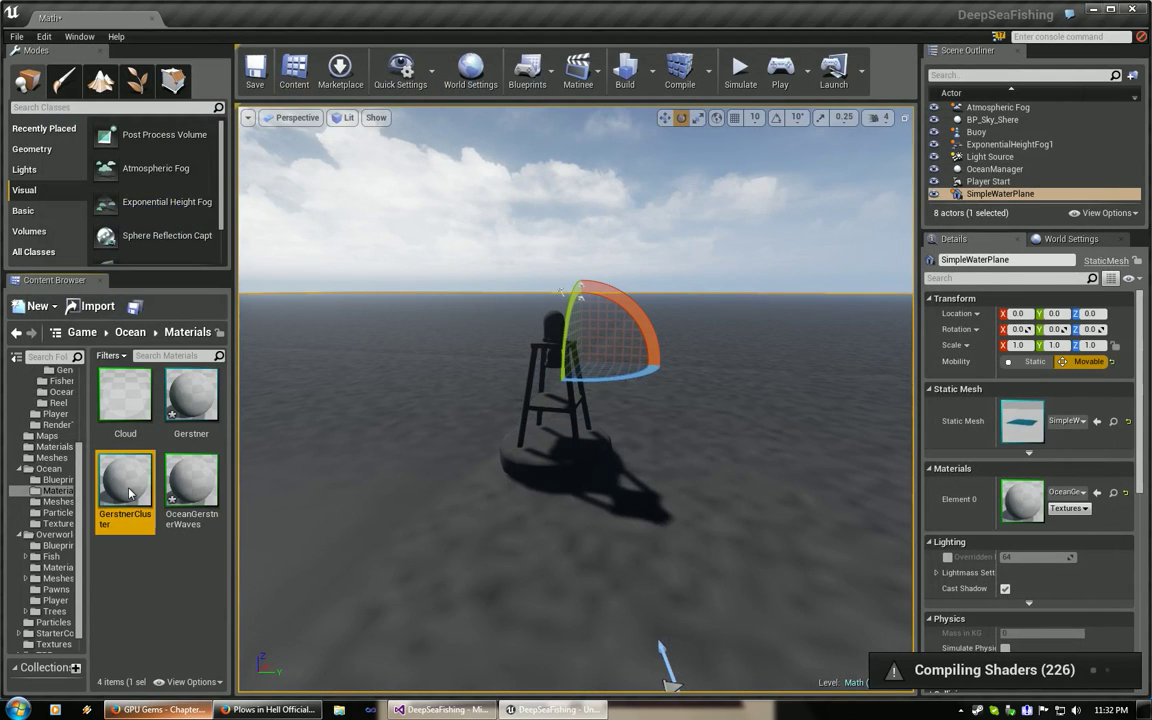
Open the GerstnerCluster function and survey its whole node graph from the inputs to the outputs.
{"action": "double_click", "coordinate": [128, 492]}
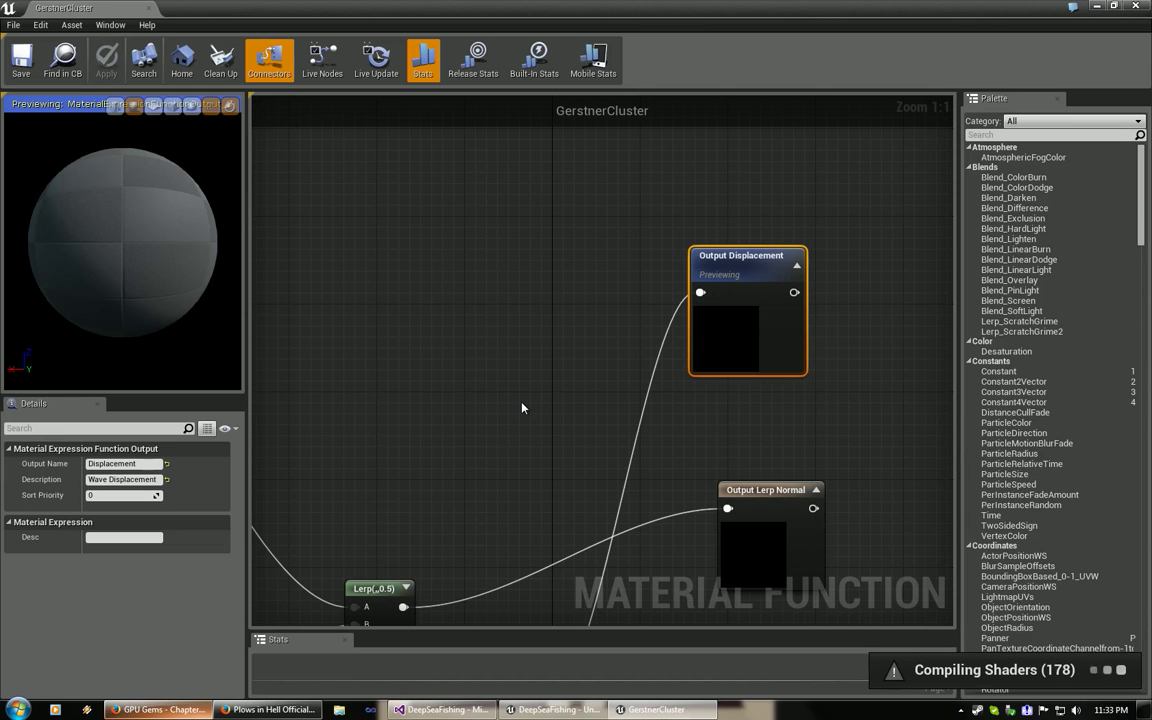
{"action": "scroll", "coordinate": [530, 400], "scroll_direction": "down", "scroll_amount": 8}
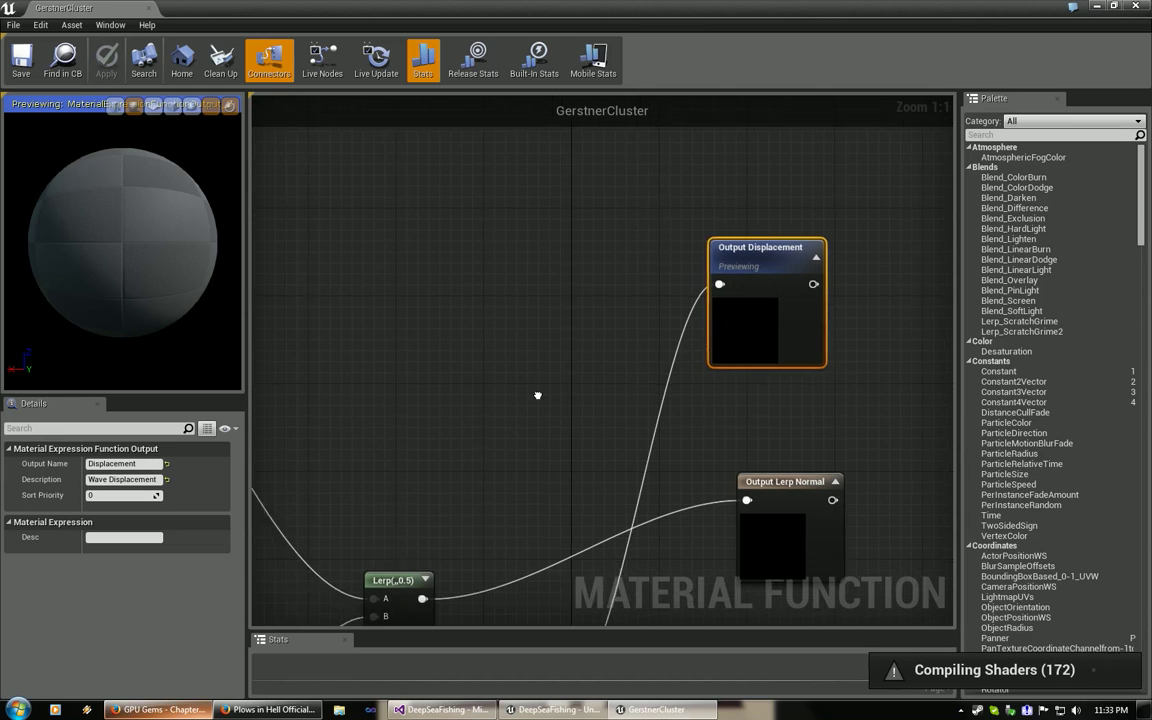
{"action": "right_click_drag", "start_coordinate": [616, 475], "coordinate": [686, 349]}
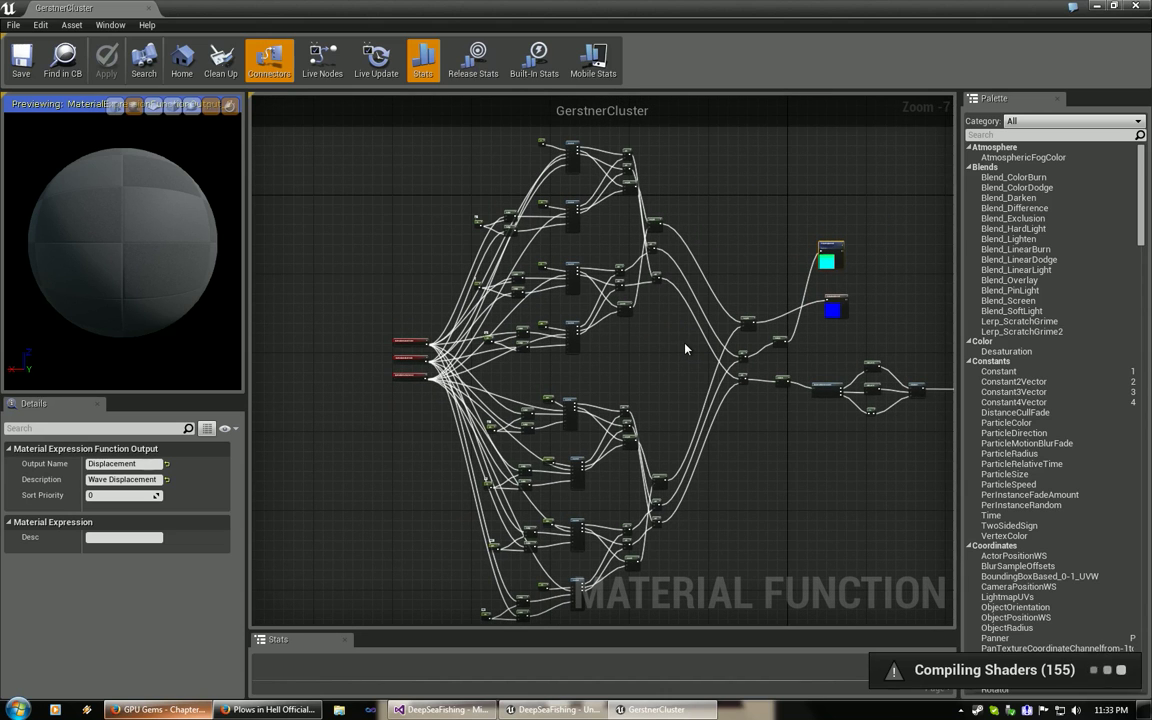
{"action": "scroll", "coordinate": [633, 354], "scroll_direction": "up", "scroll_amount": 7}
{"action": "right_click_drag", "start_coordinate": [549, 179], "coordinate": [626, 587]}
{"action": "right_click_drag", "start_coordinate": [608, 204], "coordinate": [540, 257]}
{"action": "scroll", "coordinate": [560, 308], "scroll_direction": "down", "scroll_amount": 12}
{"action": "right_click_drag", "start_coordinate": [593, 440], "coordinate": [593, 305]}
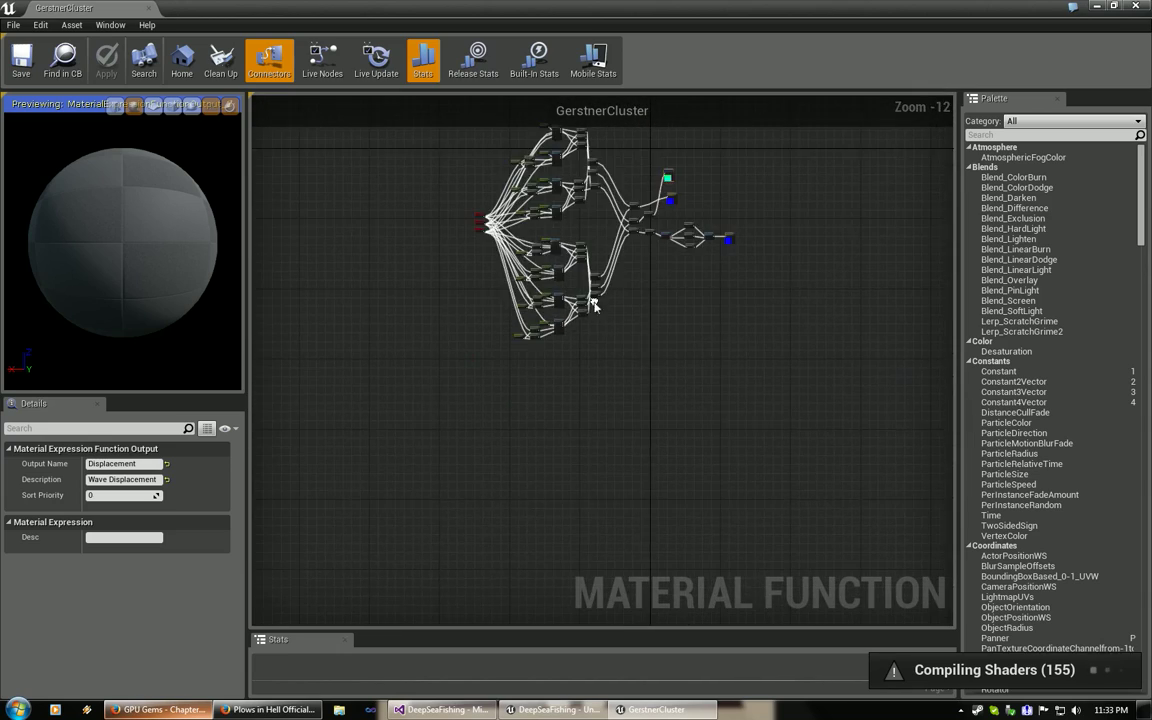
Examine the repeated Gerstner calls with their Add and Lerp nodes, up to the 0.5 constant and its Multiply nodes.
{"action": "scroll", "coordinate": [596, 320], "scroll_direction": "up", "scroll_amount": 13}
{"action": "right_click_drag", "start_coordinate": [579, 190], "coordinate": [693, 255]}
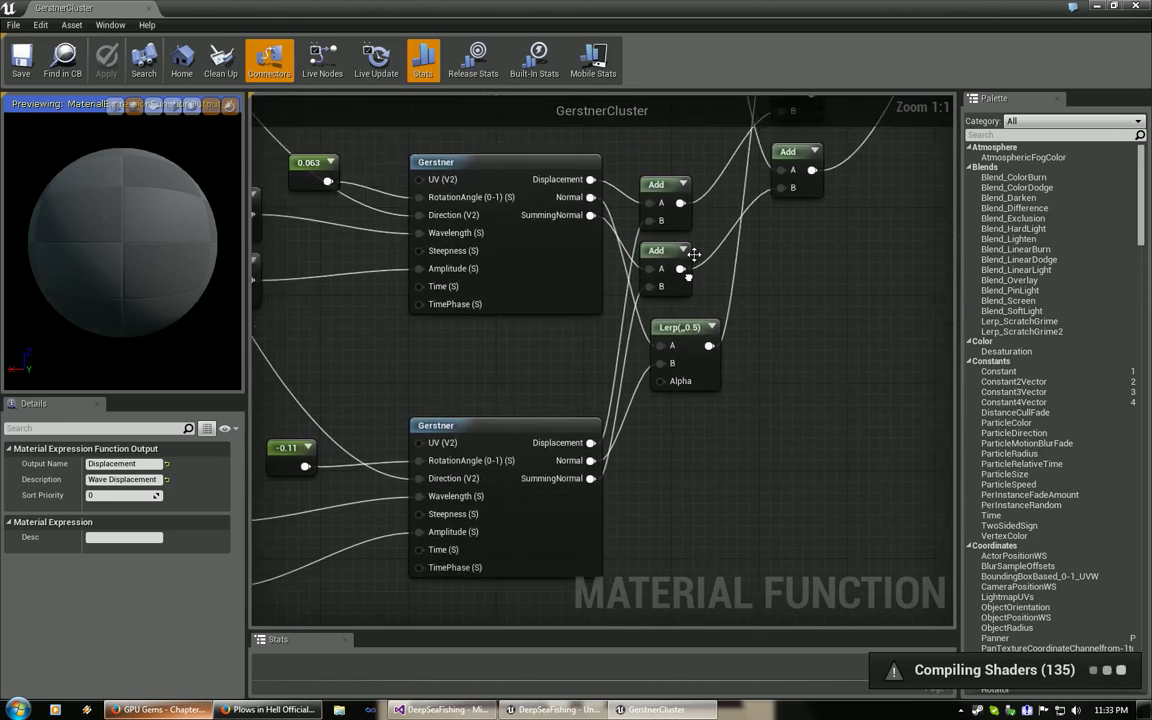
{"action": "right_click_drag", "start_coordinate": [656, 436], "coordinate": [645, 670]}
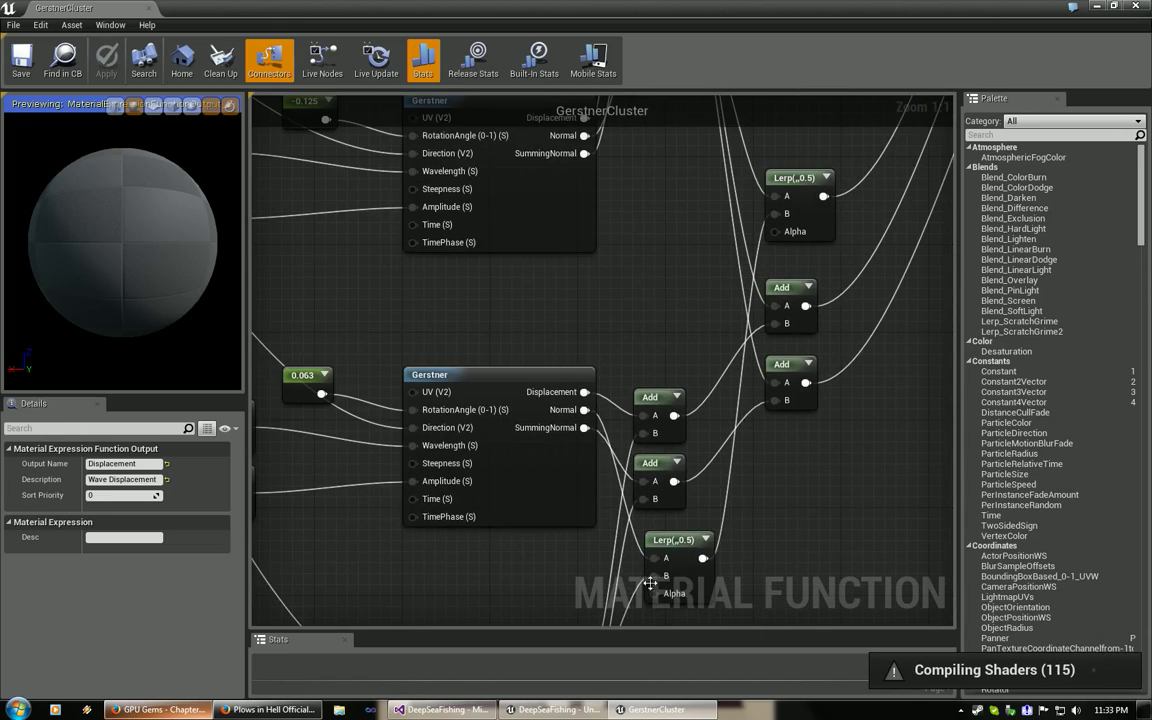
{"action": "right_click_drag", "start_coordinate": [635, 273], "coordinate": [578, 549]}
{"action": "right_click_drag", "start_coordinate": [371, 299], "coordinate": [643, 622]}
{"action": "right_click_drag", "start_coordinate": [509, 244], "coordinate": [783, 587]}
{"action": "right_click_drag", "start_coordinate": [518, 198], "coordinate": [693, 468]}
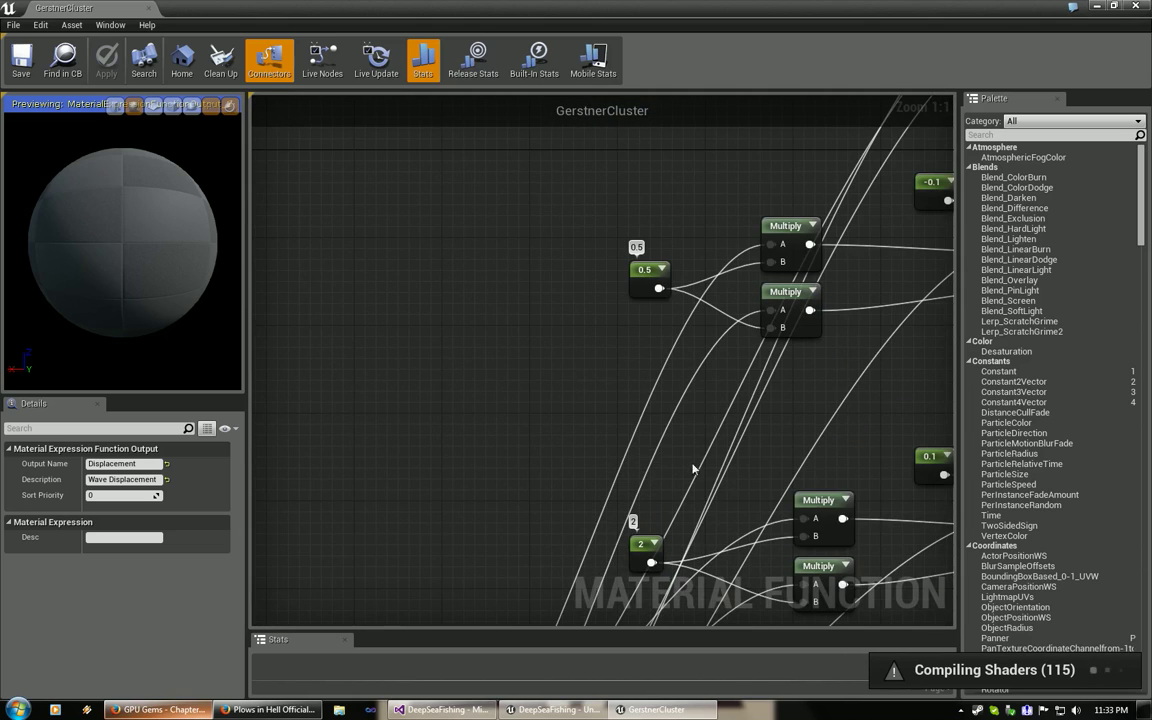
{"action": "right_click_drag", "start_coordinate": [758, 383], "coordinate": [640, 513]}
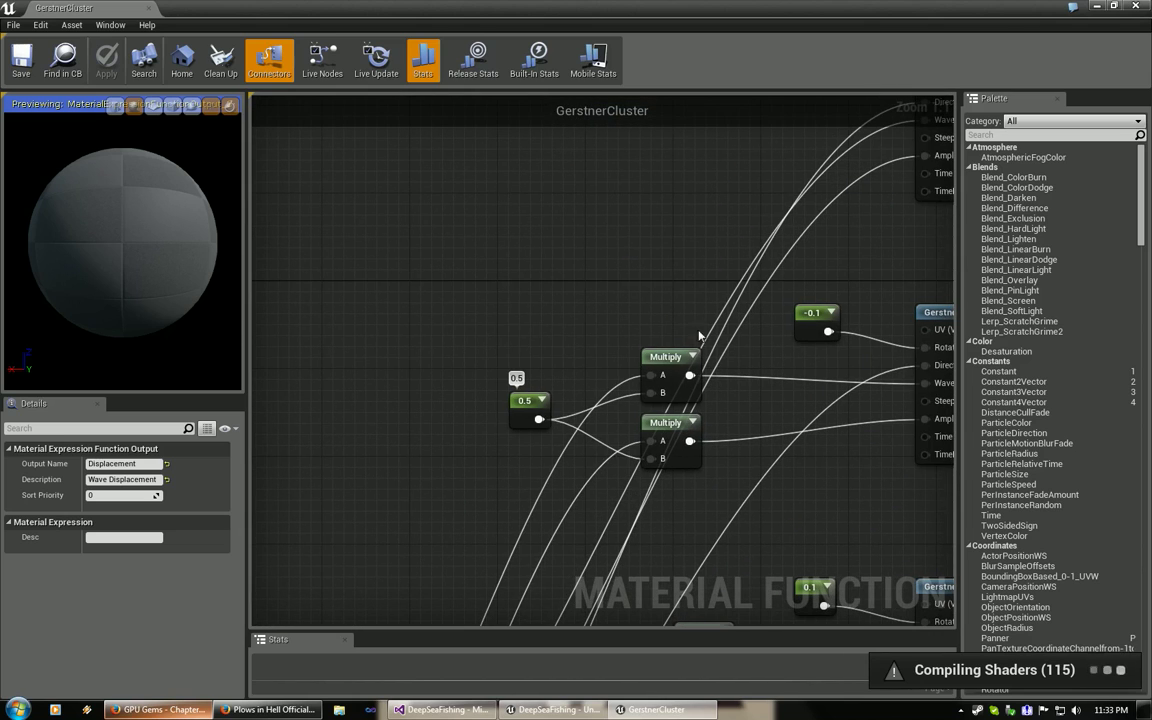
{"action": "right_click_drag", "start_coordinate": [813, 390], "coordinate": [591, 390]}
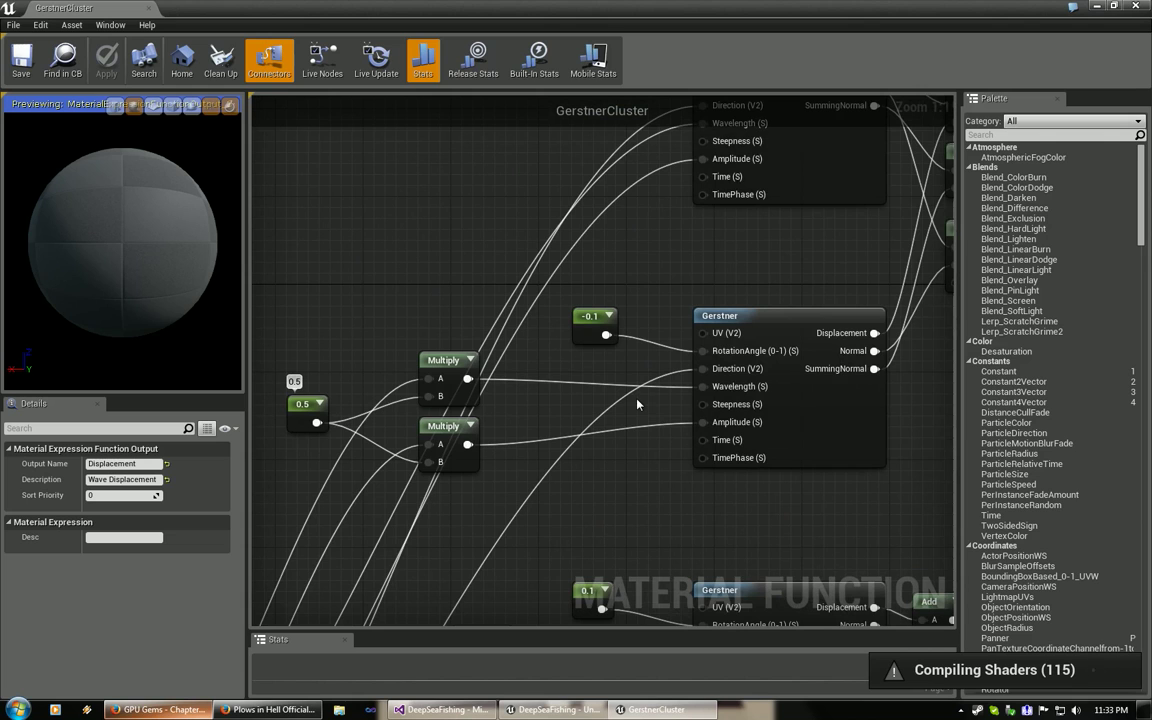
Inspect the MedianWavelength, Median Amplitude and MedianDirection inputs that feed the cluster.
{"action": "scroll", "coordinate": [617, 424], "scroll_direction": "down", "scroll_amount": 6}
{"action": "scroll", "coordinate": [527, 334], "scroll_direction": "up", "scroll_amount": 6}
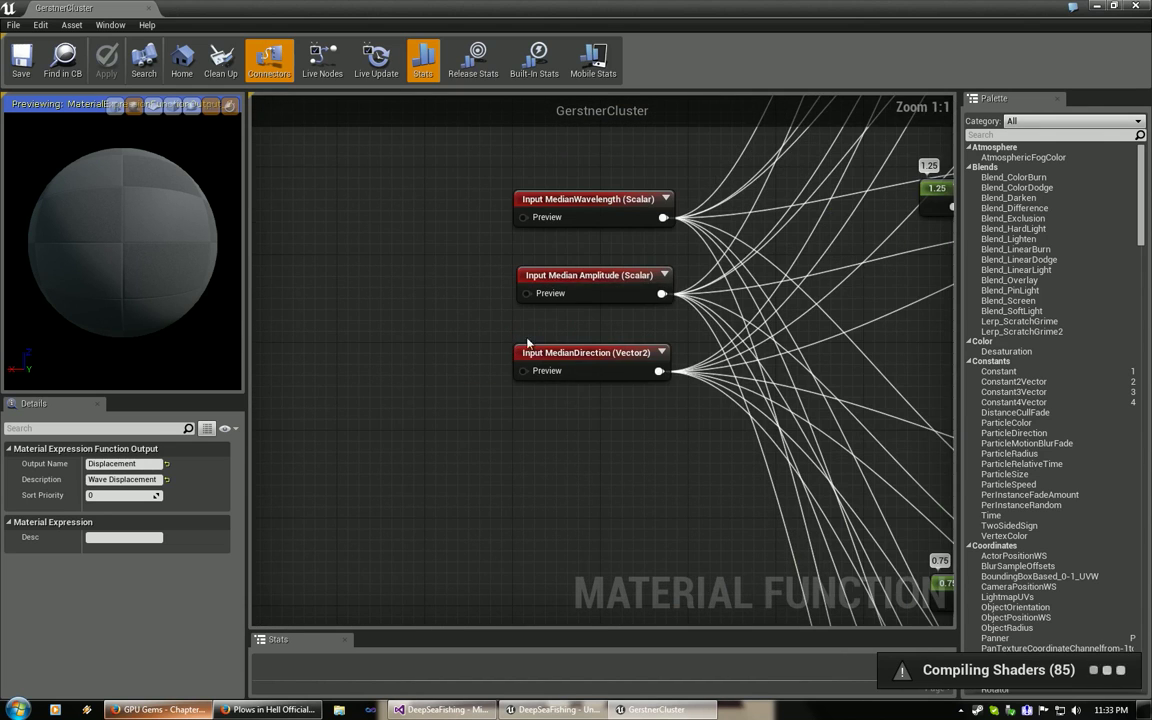
{"action": "right_click_drag", "start_coordinate": [527, 343], "coordinate": [447, 381]}
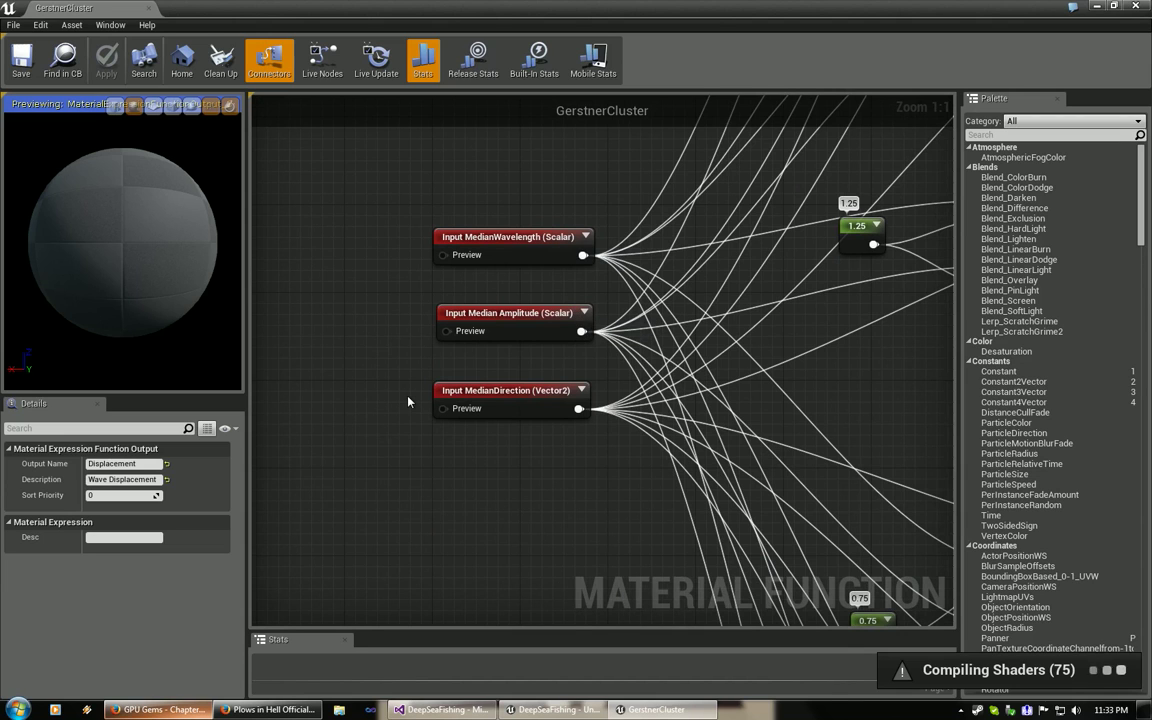
Compare the uppermost Gerstner call's unscaled inputs with the second call's -0.1 rotation angle and 0.5 wavelength and amplitude multiplier.
{"action": "right_click_drag", "start_coordinate": [790, 190], "coordinate": [505, 320]}
{"action": "right_click_drag", "start_coordinate": [500, 222], "coordinate": [563, 560]}
{"action": "right_click_drag", "start_coordinate": [640, 361], "coordinate": [415, 214]}
{"action": "right_click_drag", "start_coordinate": [446, 299], "coordinate": [420, 197]}
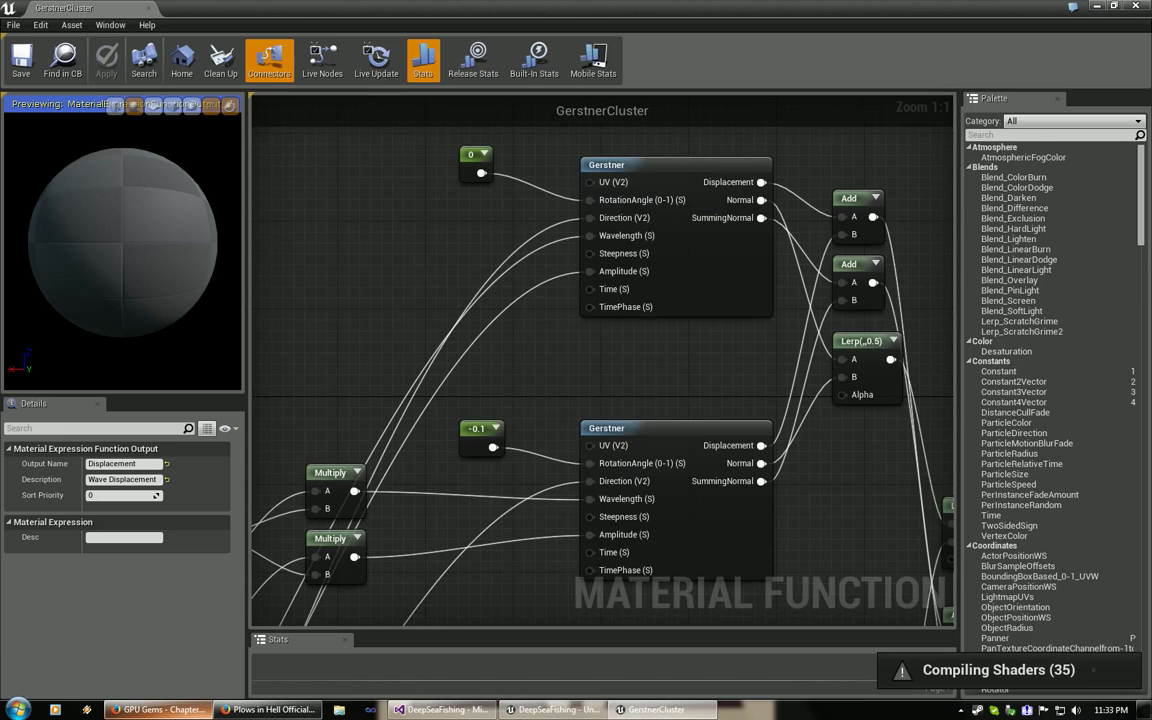
{"action": "right_click_drag", "start_coordinate": [463, 406], "coordinate": [445, 182]}
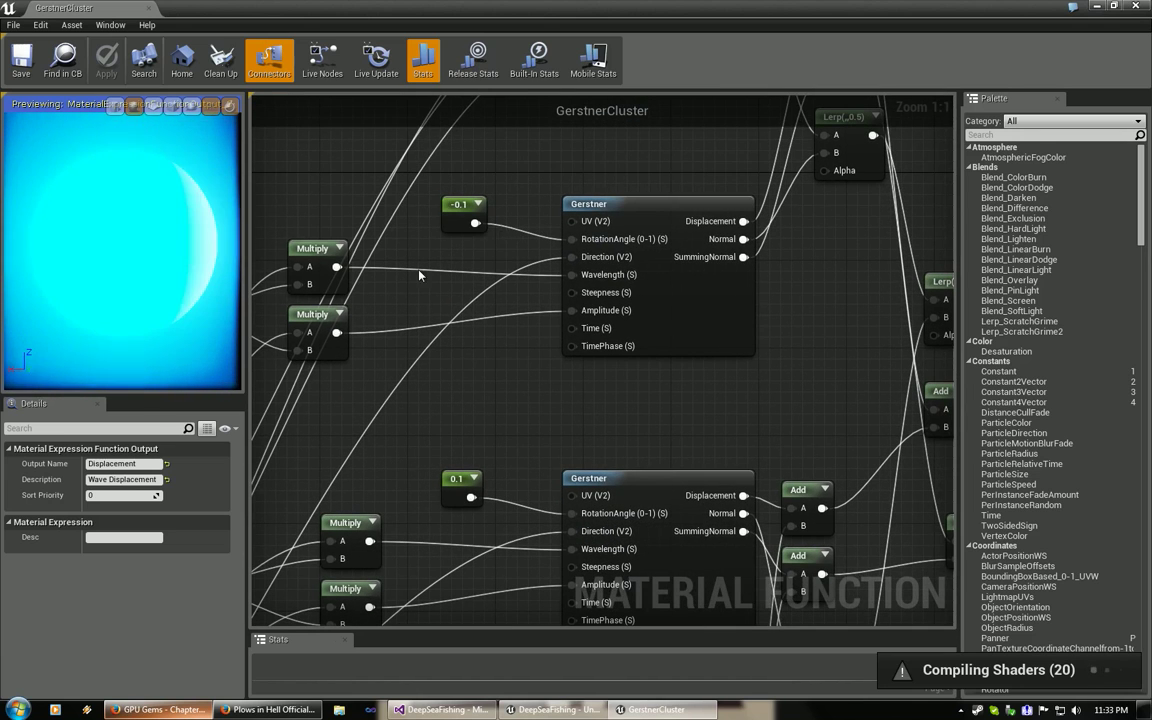
{"action": "right_click_drag", "start_coordinate": [376, 242], "coordinate": [613, 237]}
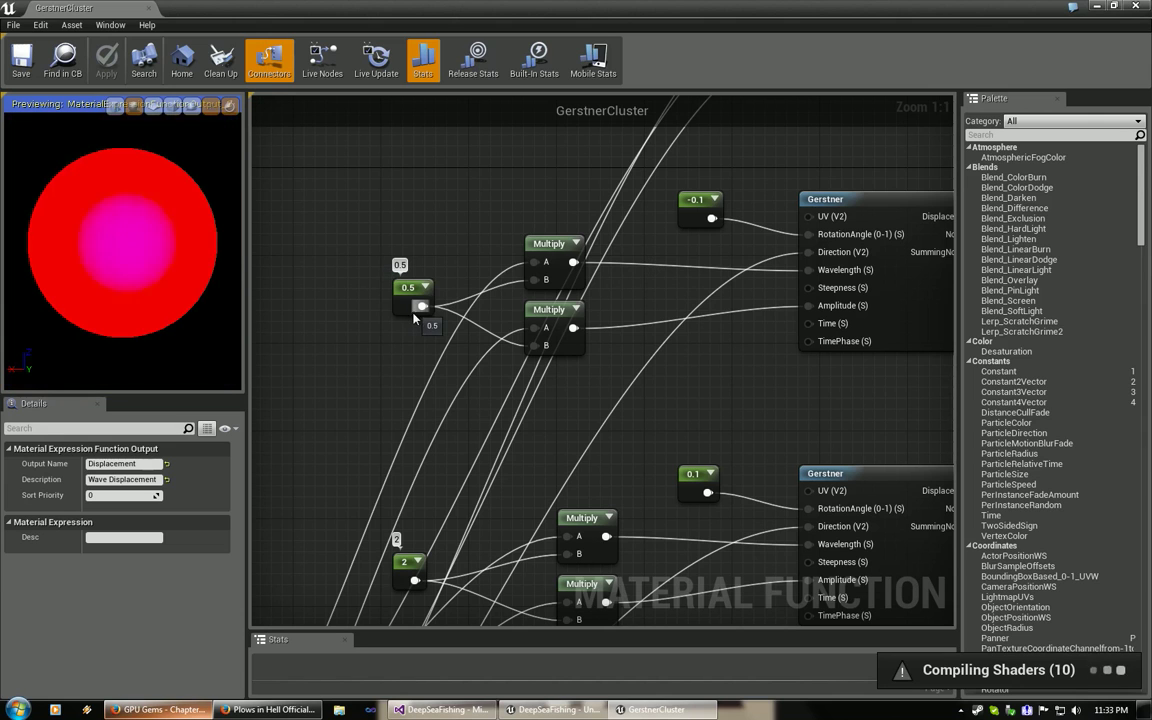
Review the multipliers and rotation angles of the remaining Gerstner calls, from the 2 constant down to the 0.825 constant.
{"action": "right_click_drag", "start_coordinate": [686, 420], "coordinate": [581, 200]}
{"action": "right_click_drag", "start_coordinate": [393, 314], "coordinate": [449, 299]}
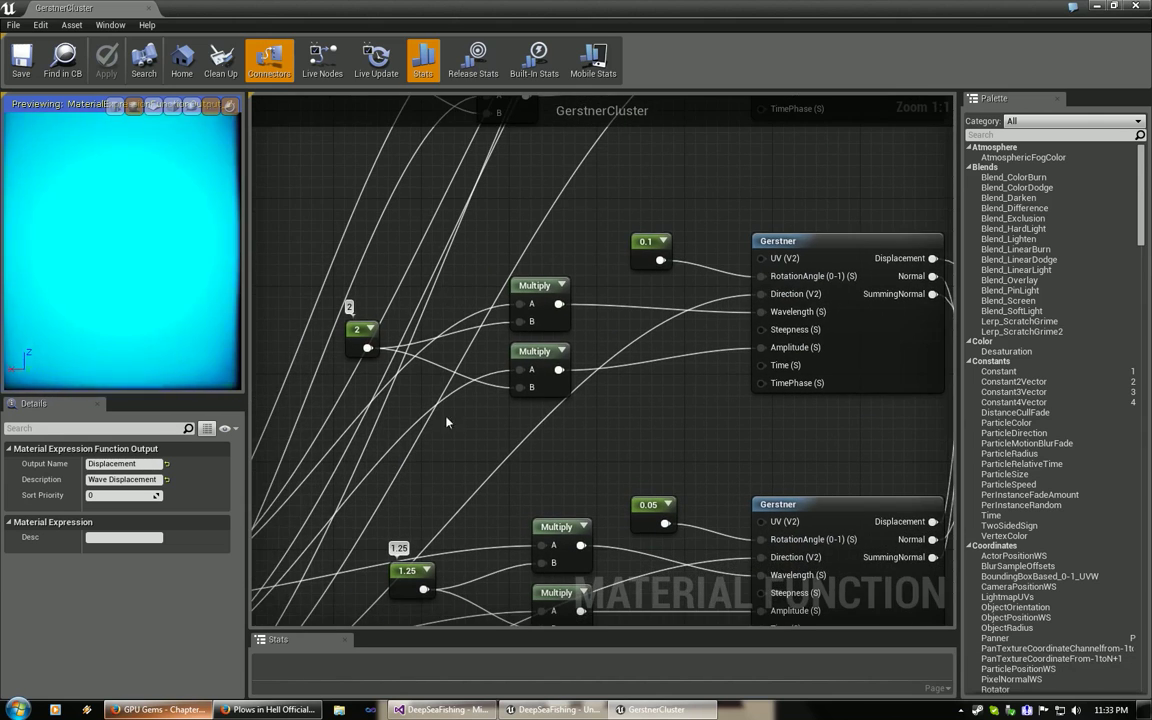
{"action": "right_click_drag", "start_coordinate": [446, 422], "coordinate": [495, 202]}
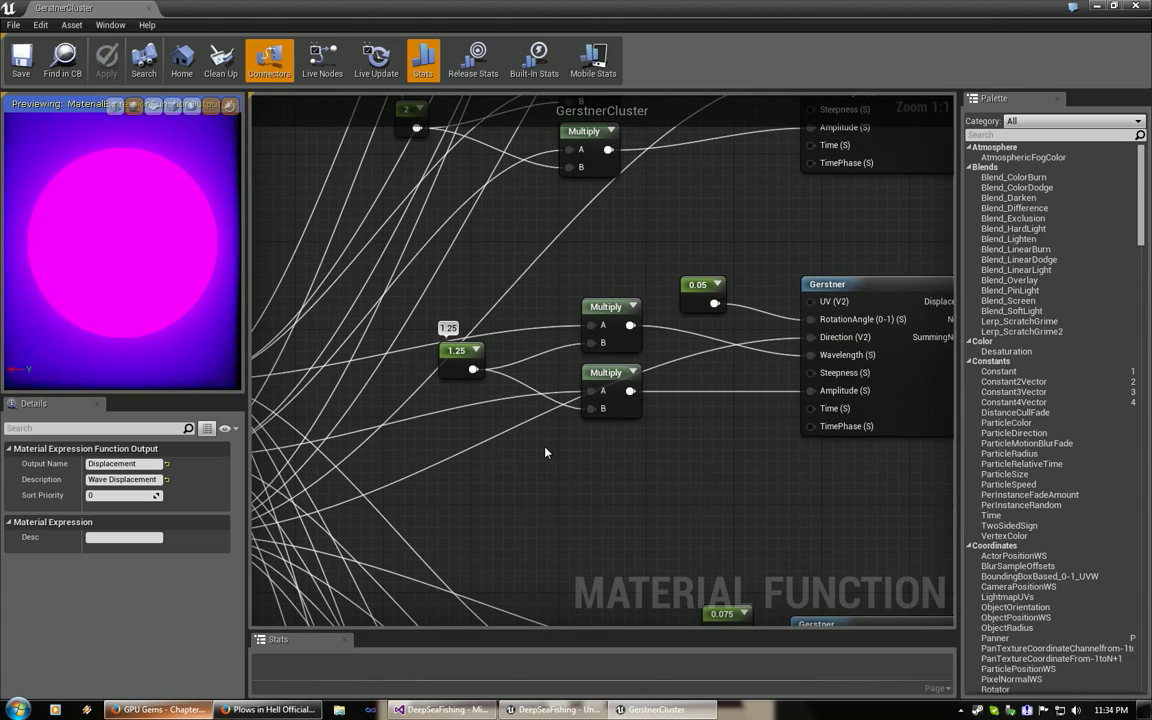
{"action": "right_click_drag", "start_coordinate": [556, 460], "coordinate": [541, 99]}
{"action": "right_click_drag", "start_coordinate": [476, 396], "coordinate": [475, 285]}
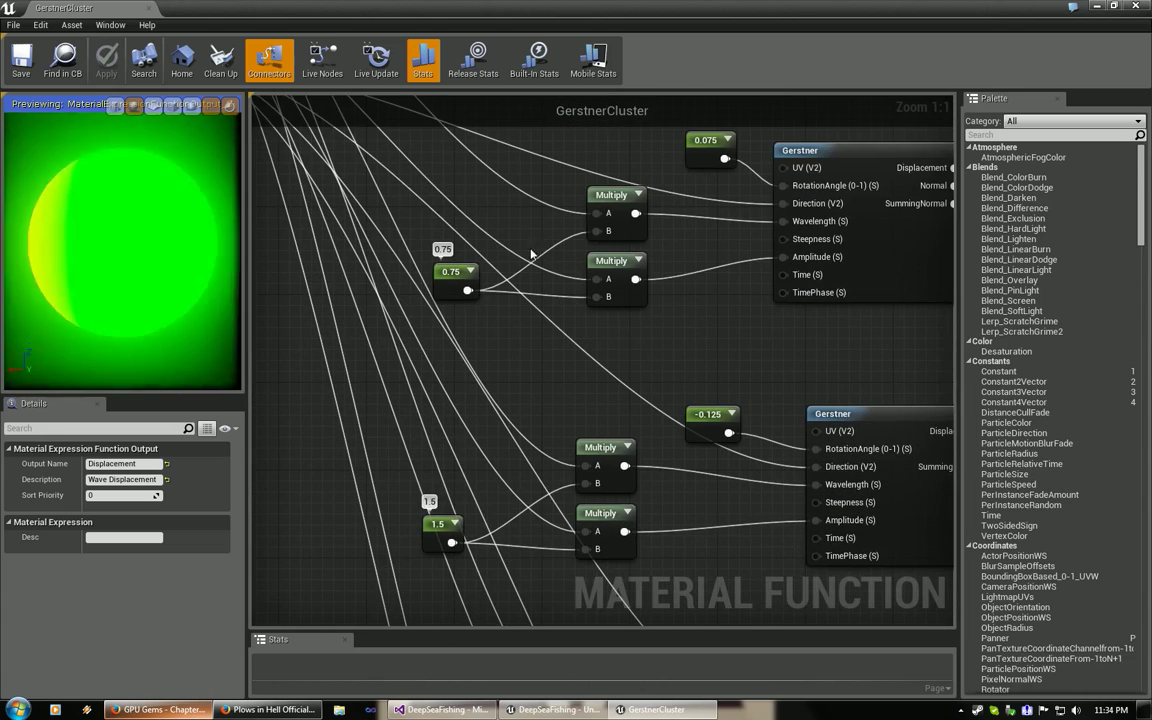
{"action": "right_click_drag", "start_coordinate": [480, 514], "coordinate": [453, 309]}
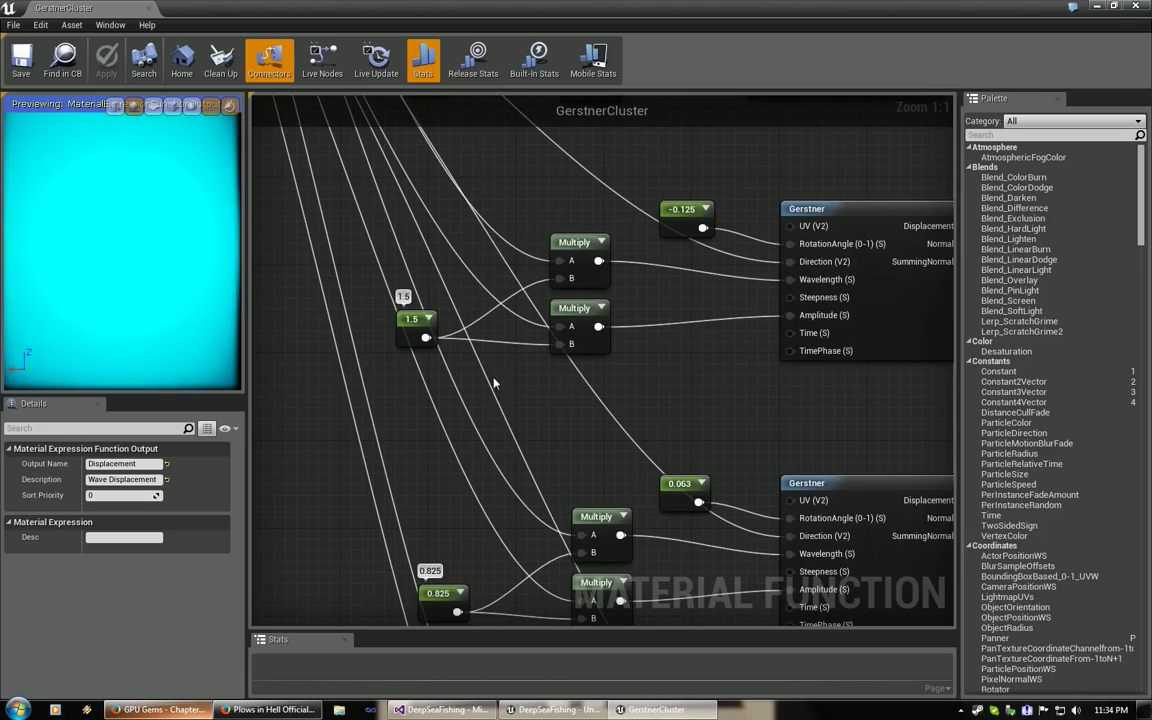
{"action": "right_click_drag", "start_coordinate": [492, 434], "coordinate": [495, 203]}
{"action": "right_click_drag", "start_coordinate": [538, 245], "coordinate": [361, 390]}
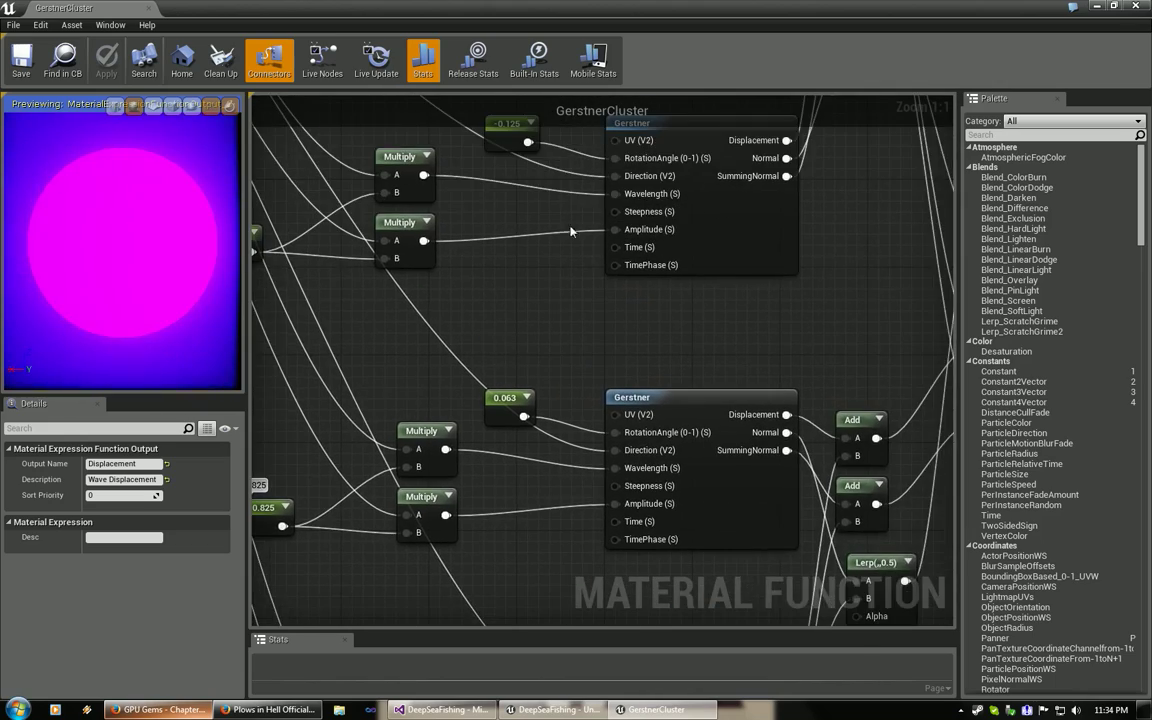
Trace how the Gerstner calls' displacement, normal and summing normal outputs are combined in pairs through Add and Lerp nodes.
{"action": "right_click_drag", "start_coordinate": [630, 135], "coordinate": [438, 519]}
{"action": "right_click_drag", "start_coordinate": [537, 265], "coordinate": [688, 605]}
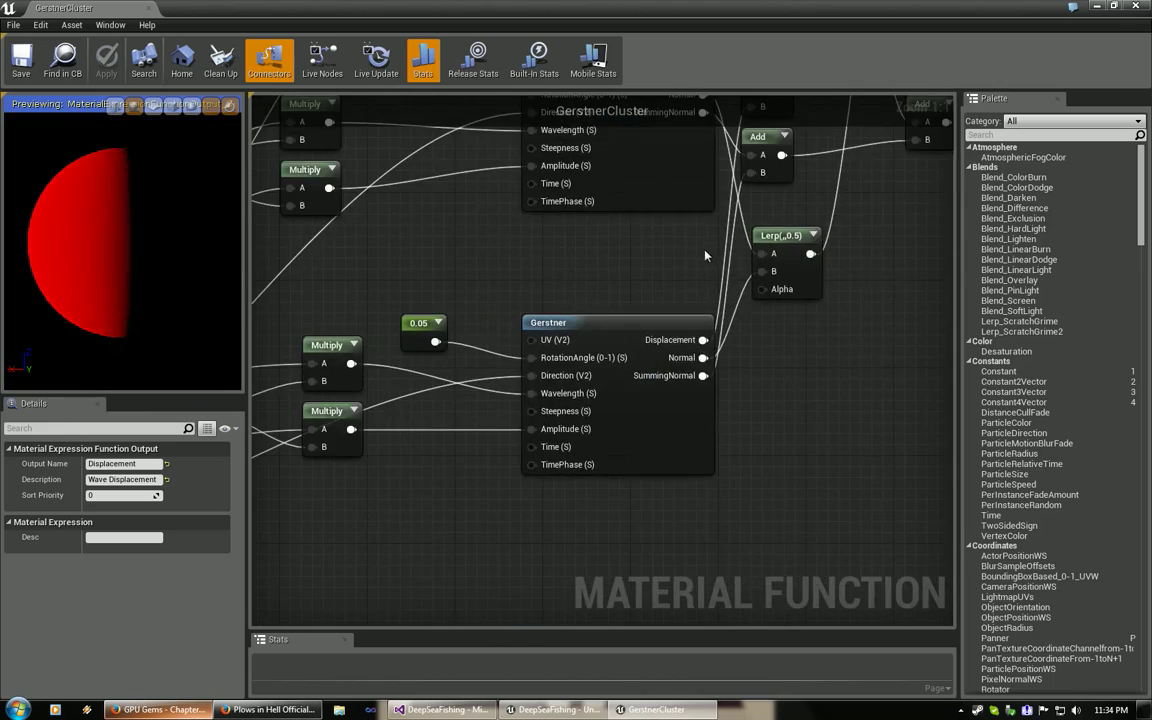
{"action": "right_click_drag", "start_coordinate": [705, 252], "coordinate": [681, 560]}
{"action": "right_click_drag", "start_coordinate": [712, 303], "coordinate": [600, 515]}
{"action": "right_click_drag", "start_coordinate": [740, 201], "coordinate": [604, 40]}
{"action": "right_click_drag", "start_coordinate": [744, 374], "coordinate": [805, 230]}
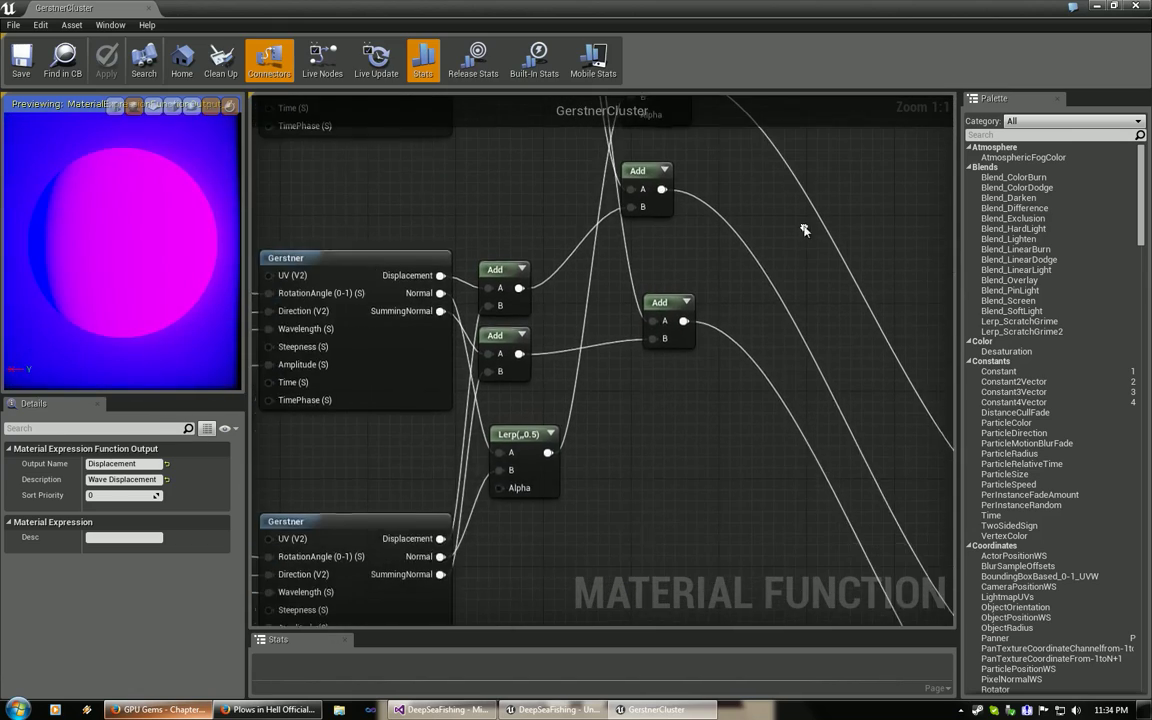
Follow the combined branches of the full graph to the two Divide nodes and check the lower one's Const B.
{"action": "scroll", "coordinate": [804, 230], "scroll_direction": "down", "scroll_amount": 6}
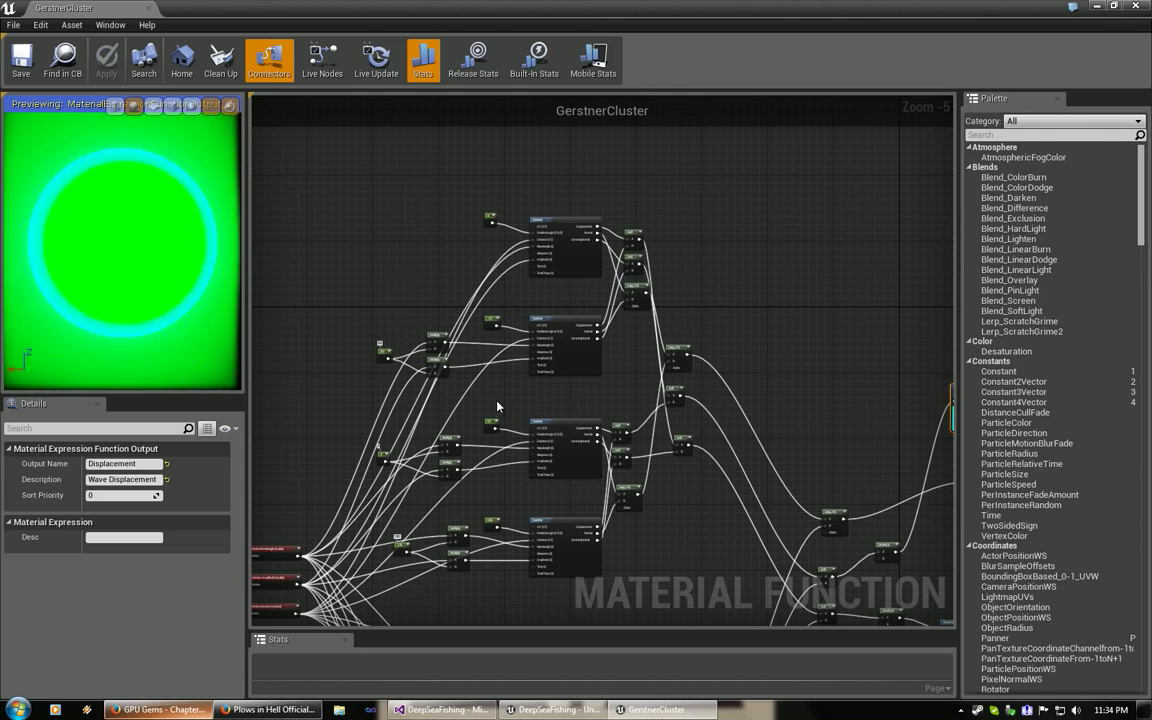
{"action": "scroll", "coordinate": [728, 282], "scroll_direction": "down", "scroll_amount": 4}
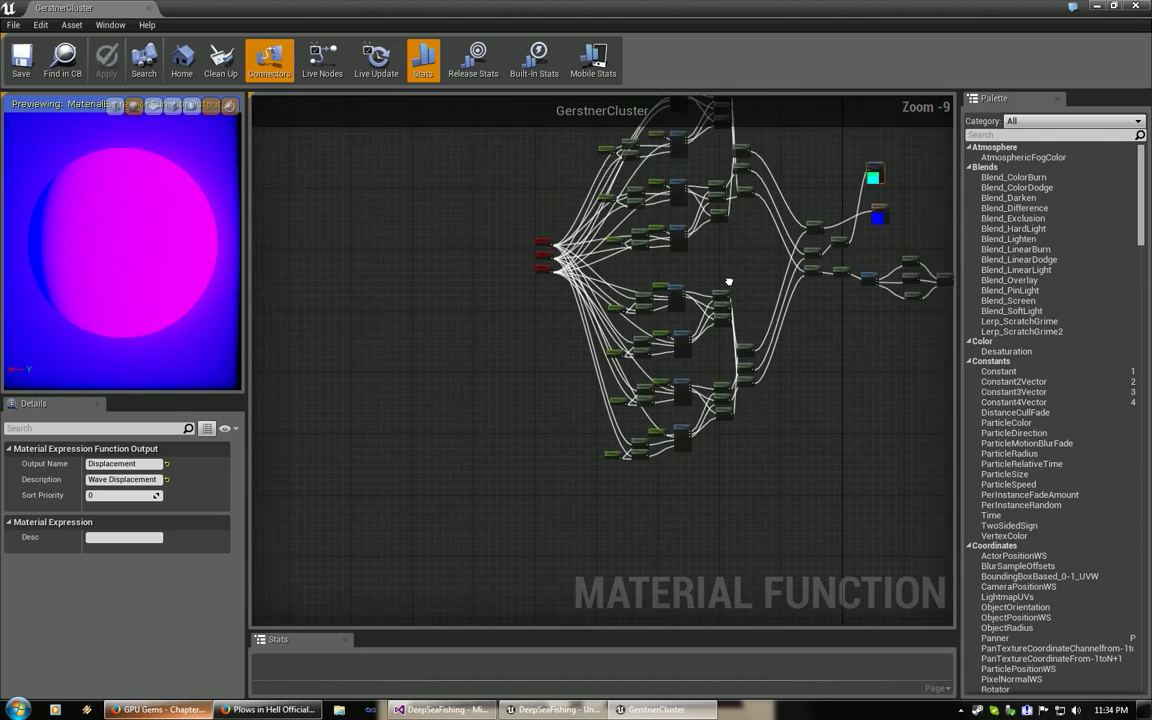
{"action": "right_click_drag", "start_coordinate": [728, 282], "coordinate": [688, 362]}
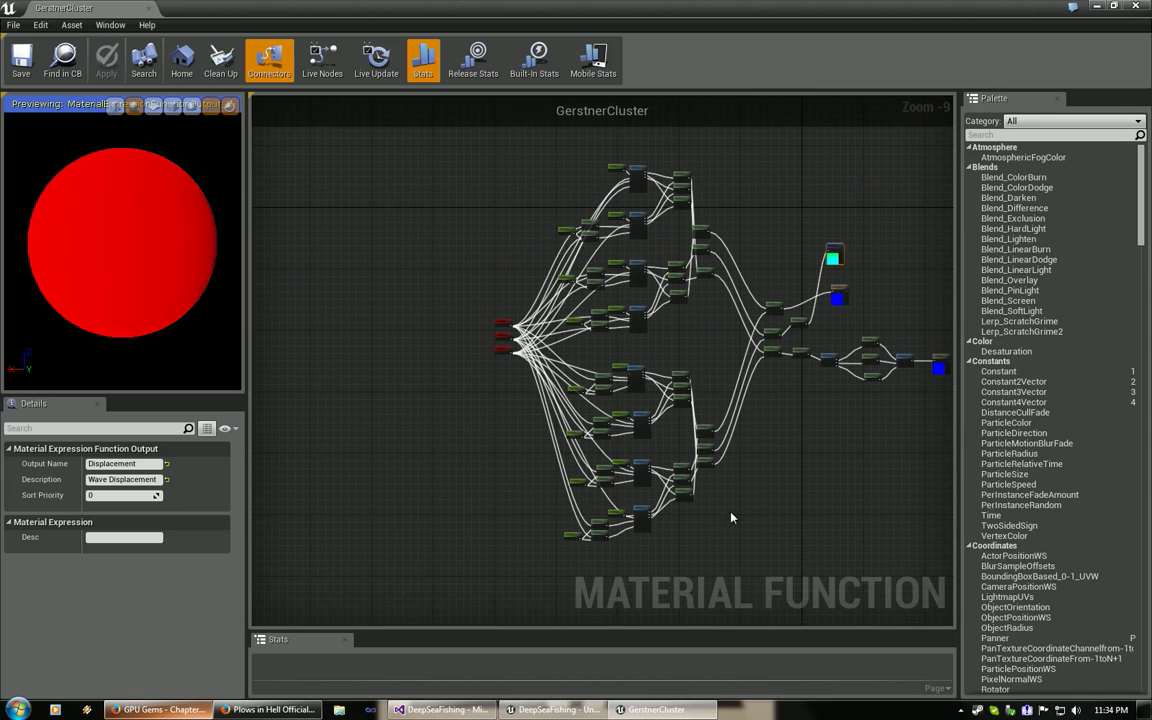
{"action": "scroll", "coordinate": [599, 419], "scroll_direction": "up", "scroll_amount": 6}
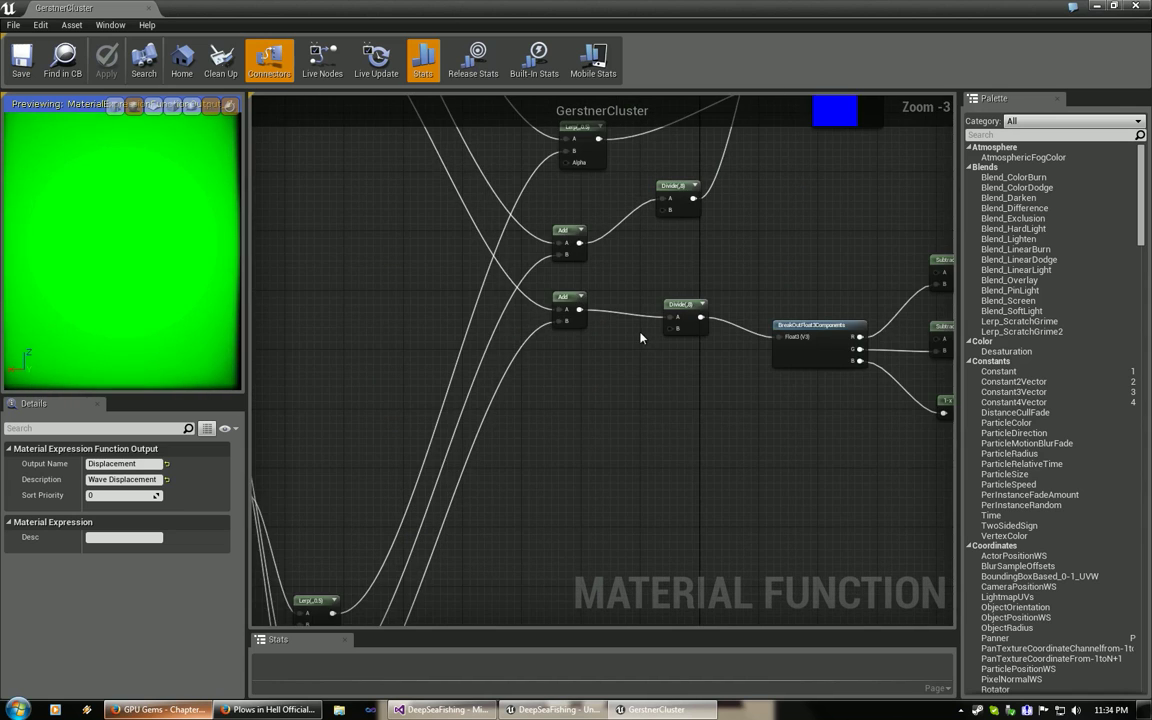
{"action": "right_click_drag", "start_coordinate": [641, 338], "coordinate": [455, 436]}
{"action": "scroll", "coordinate": [514, 350], "scroll_direction": "up", "scroll_amount": 3}
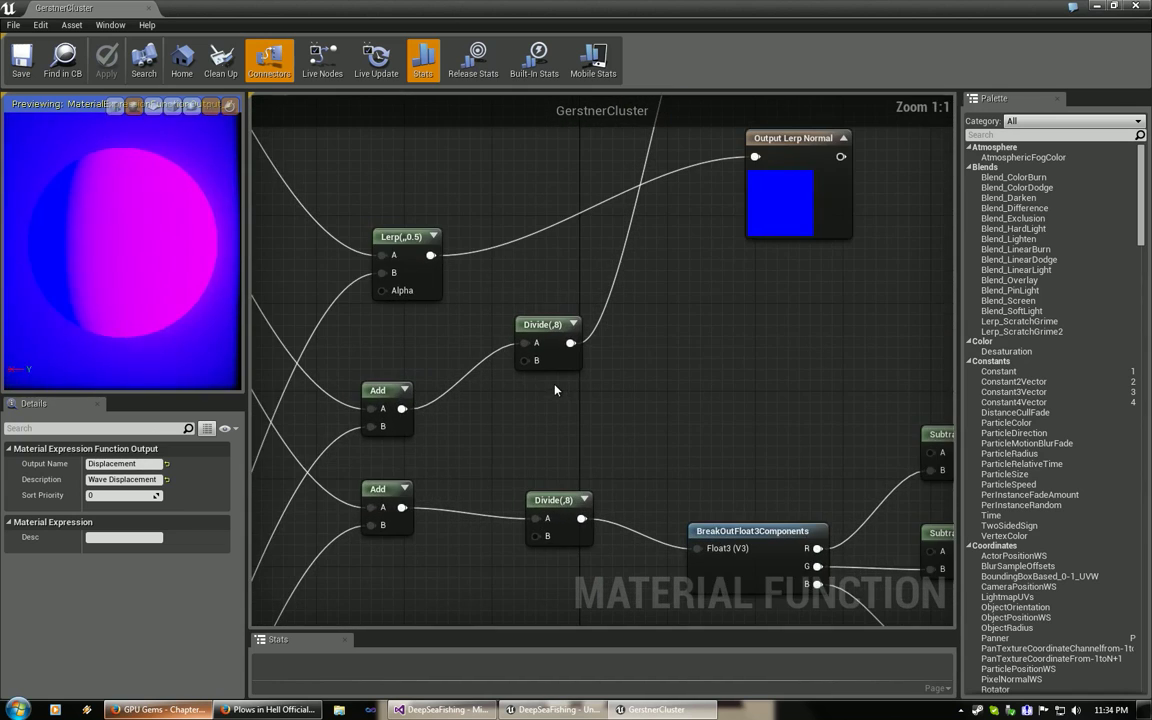
{"action": "left_click", "coordinate": [547, 514]}
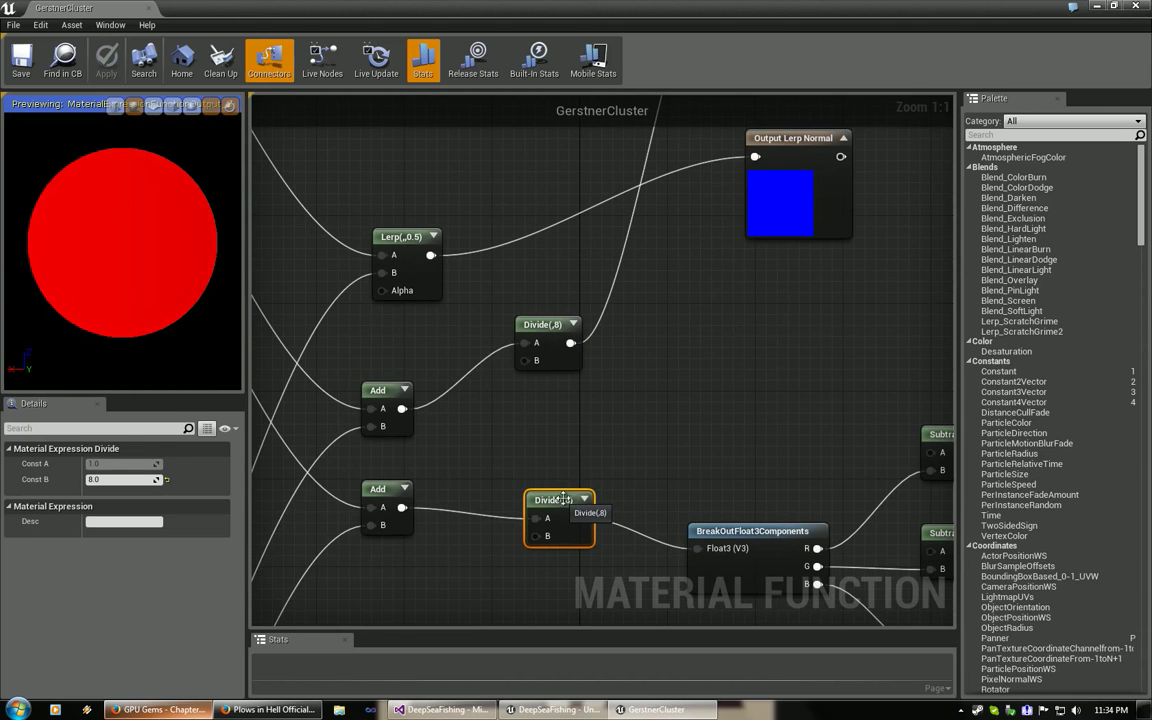
Inspect the BreakOutFloat3Components node and both Subtract nodes that lead into MakeFloat3.
{"action": "right_click_drag", "start_coordinate": [701, 452], "coordinate": [340, 354]}
{"action": "left_click", "coordinate": [363, 370]}
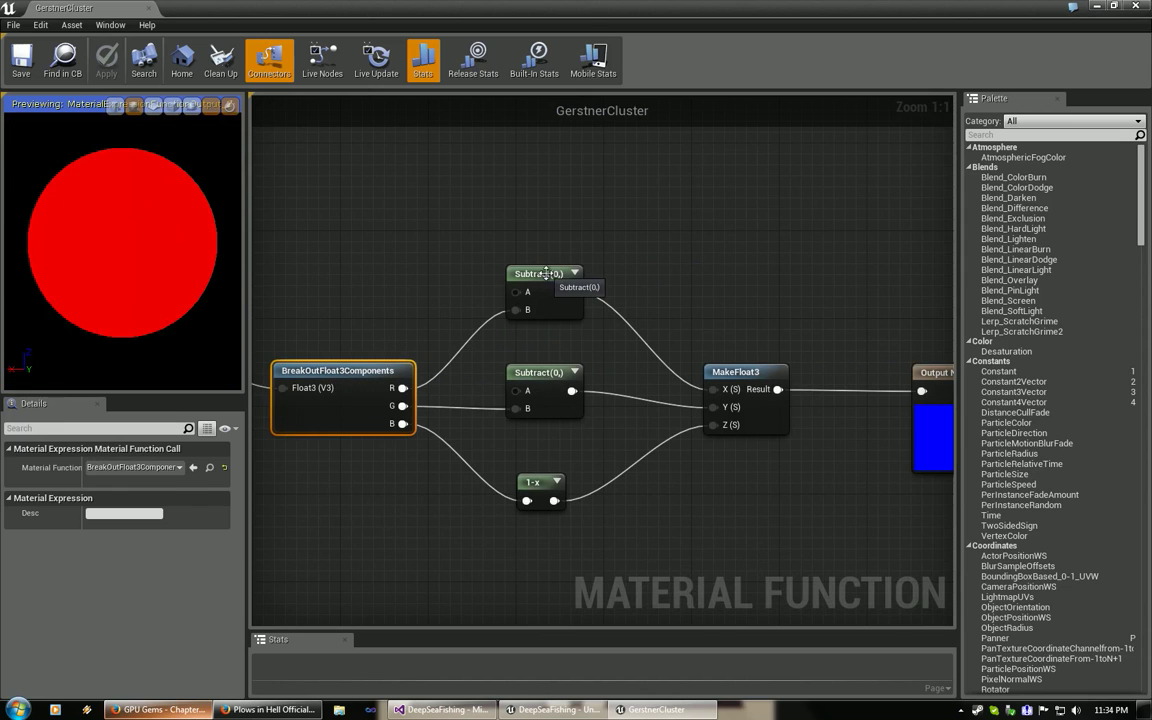
{"action": "left_click", "coordinate": [535, 283]}
{"action": "left_click", "coordinate": [531, 389]}
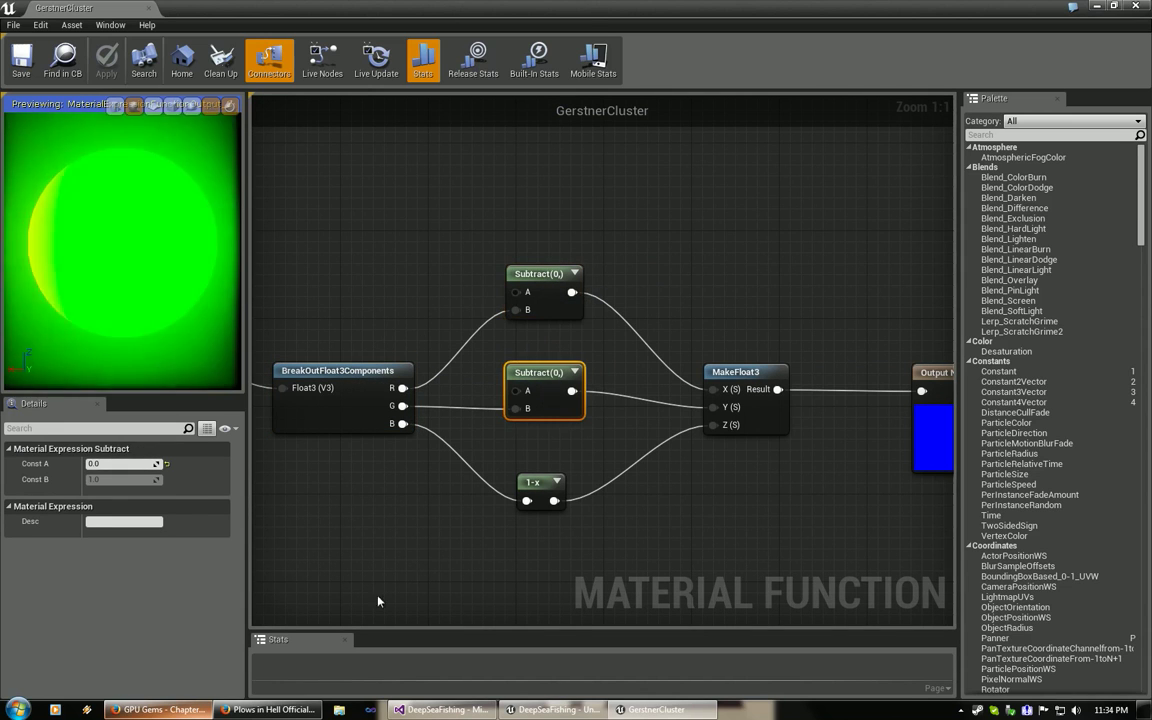
Compare the Subtract and 1-x nodes with the rows of Equation 12 in the GPU Gems chapter in Firefox.
{"action": "left_click", "coordinate": [163, 709]}
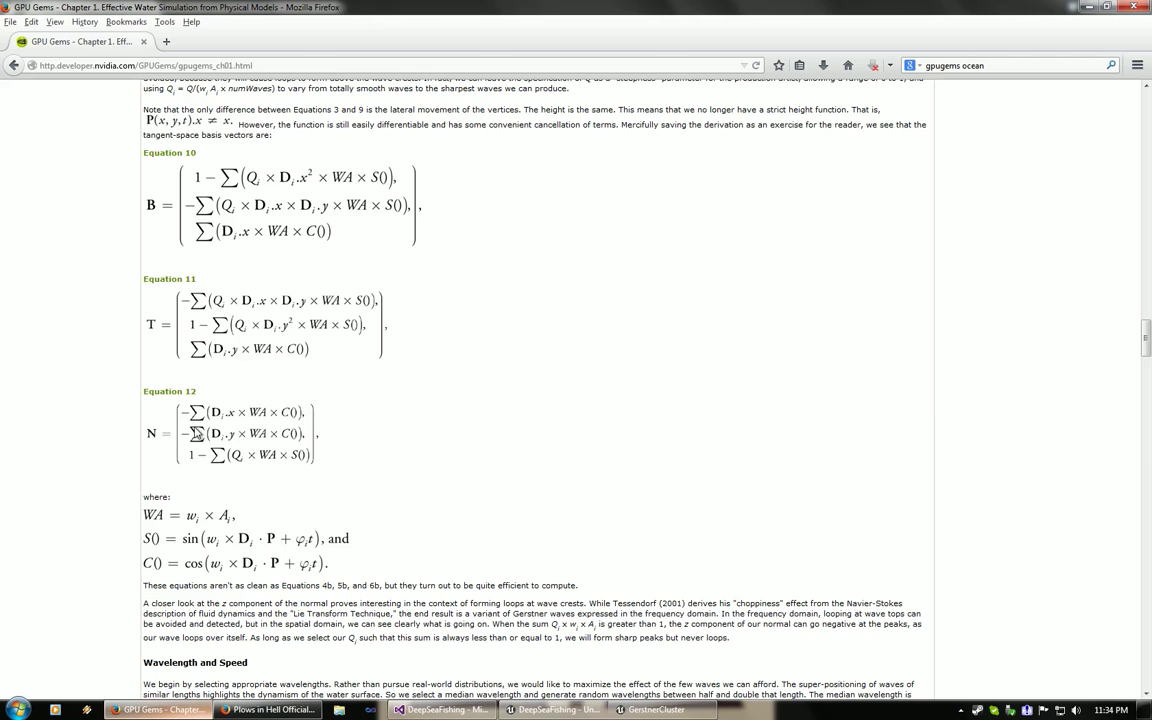
{"action": "left_click", "coordinate": [163, 709]}
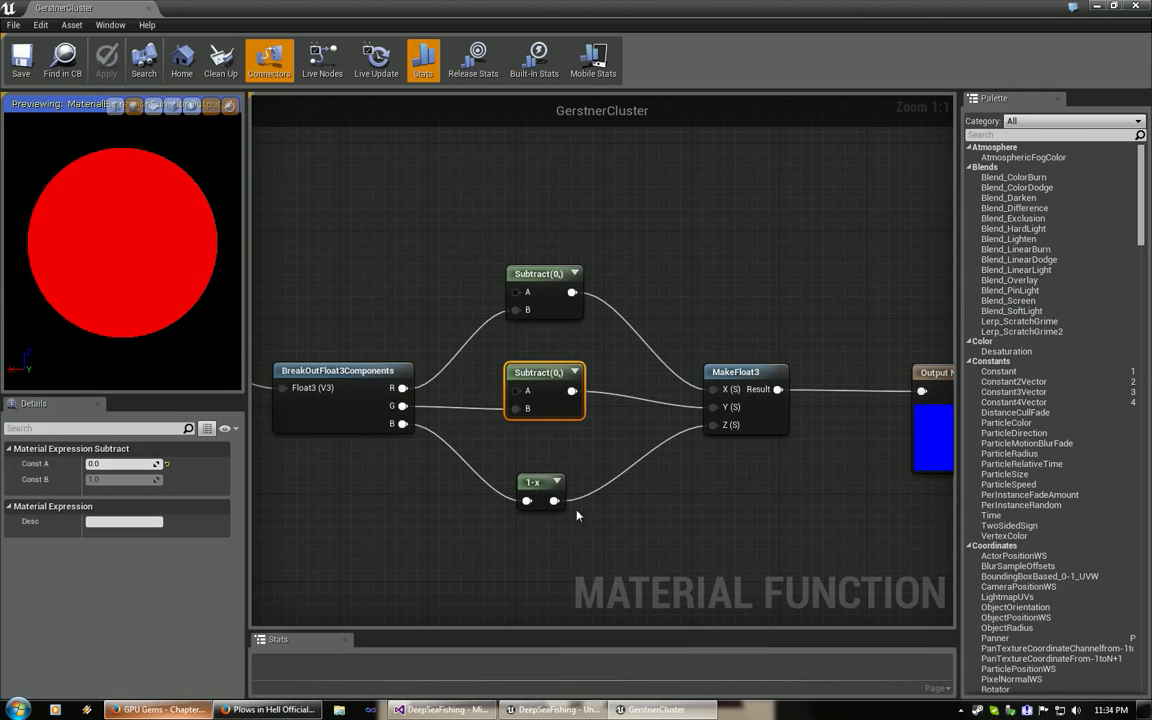
{"action": "left_click", "coordinate": [160, 709]}
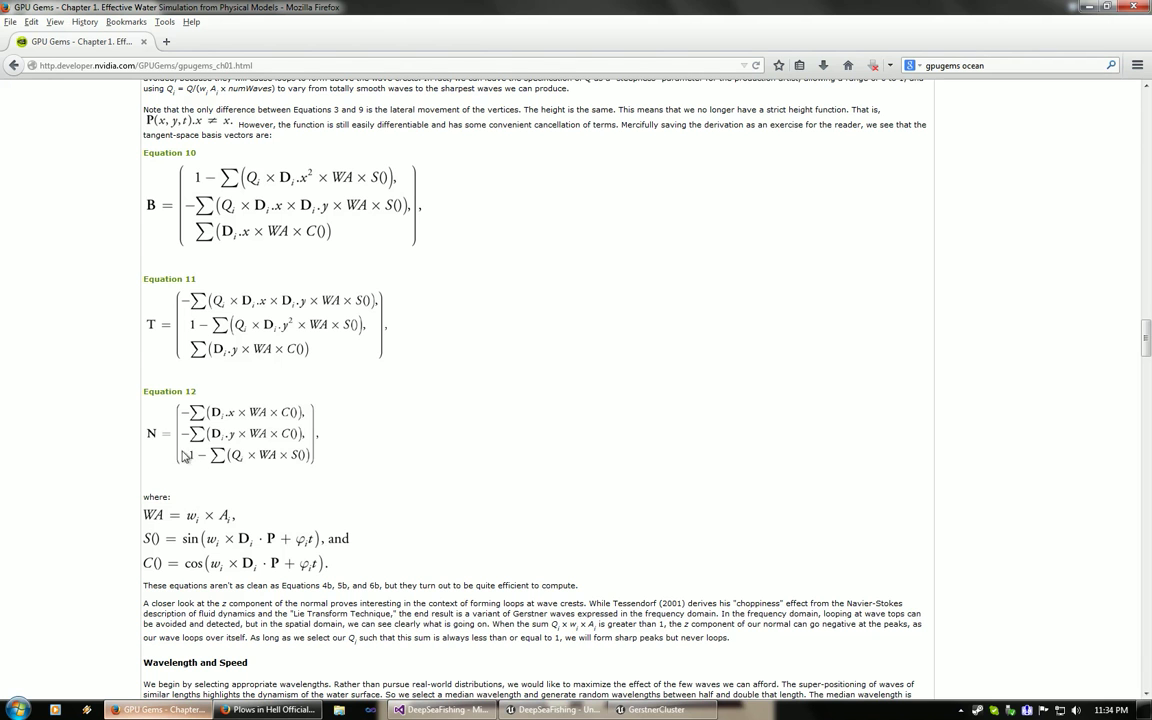
{"action": "left_click", "coordinate": [657, 709]}
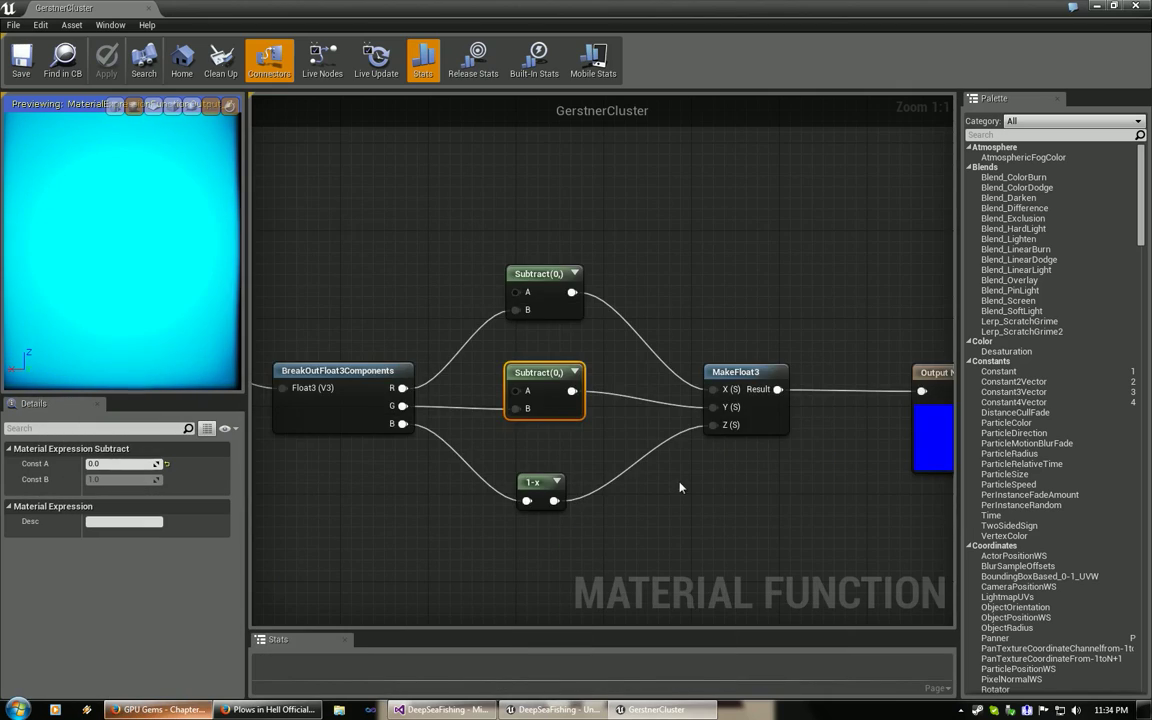
Examine the Lerp and Divide branches that feed Output Lerp Normal and Output Displacement.
{"action": "right_click_drag", "start_coordinate": [681, 483], "coordinate": [403, 509]}
{"action": "right_click_drag", "start_coordinate": [499, 257], "coordinate": [915, 473]}
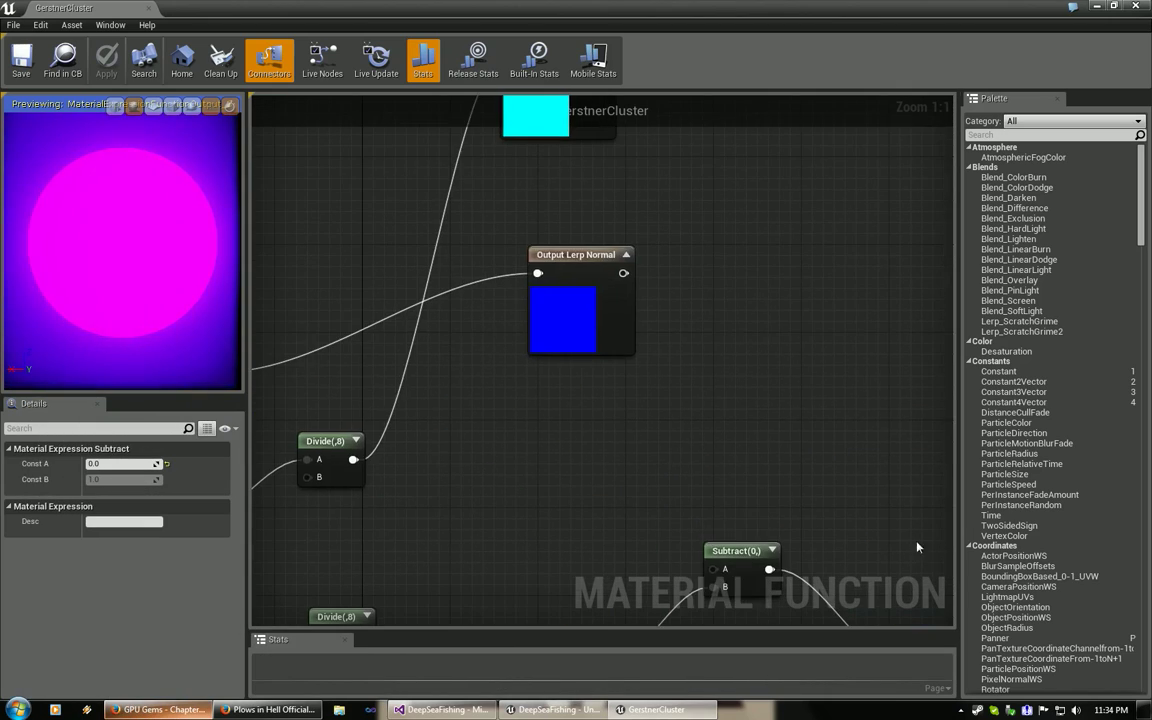
{"action": "scroll", "coordinate": [648, 432], "scroll_direction": "down", "scroll_amount": 3}
{"action": "right_click_drag", "start_coordinate": [671, 357], "coordinate": [871, 346]}
{"action": "right_click_drag", "start_coordinate": [765, 404], "coordinate": [741, 363]}
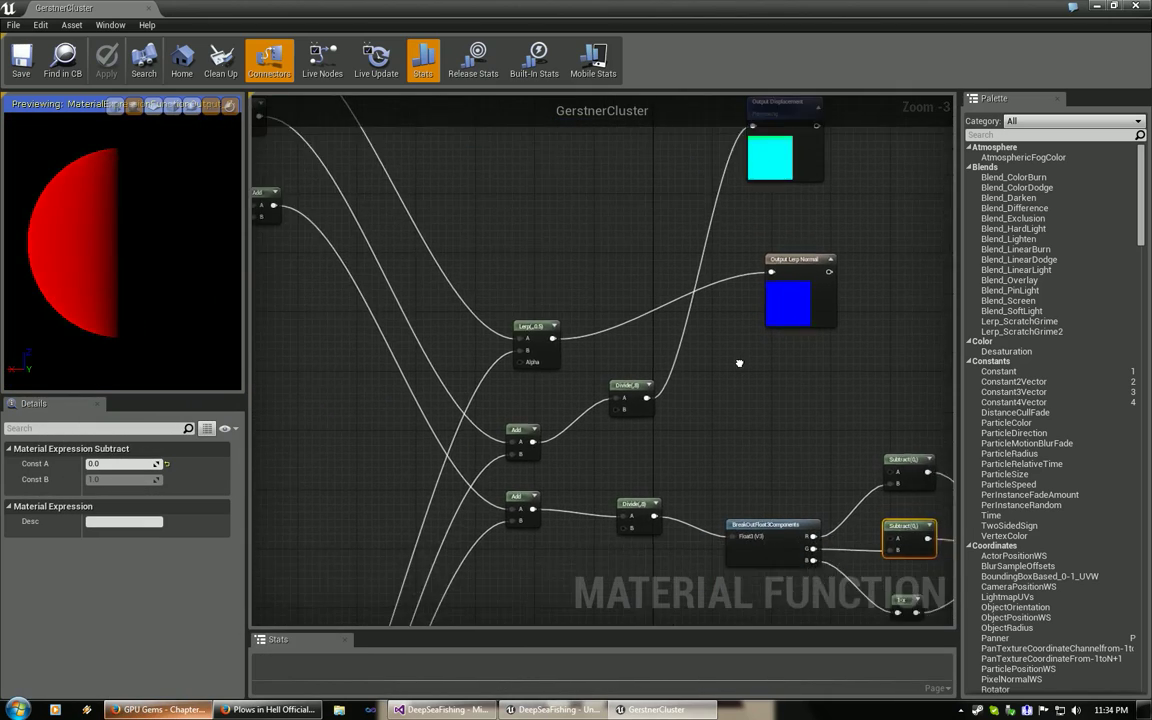
Check the Divide node feeding Output Displacement and close the GerstnerCluster function, applying its changes to the original material.
{"action": "left_click", "coordinate": [647, 390]}
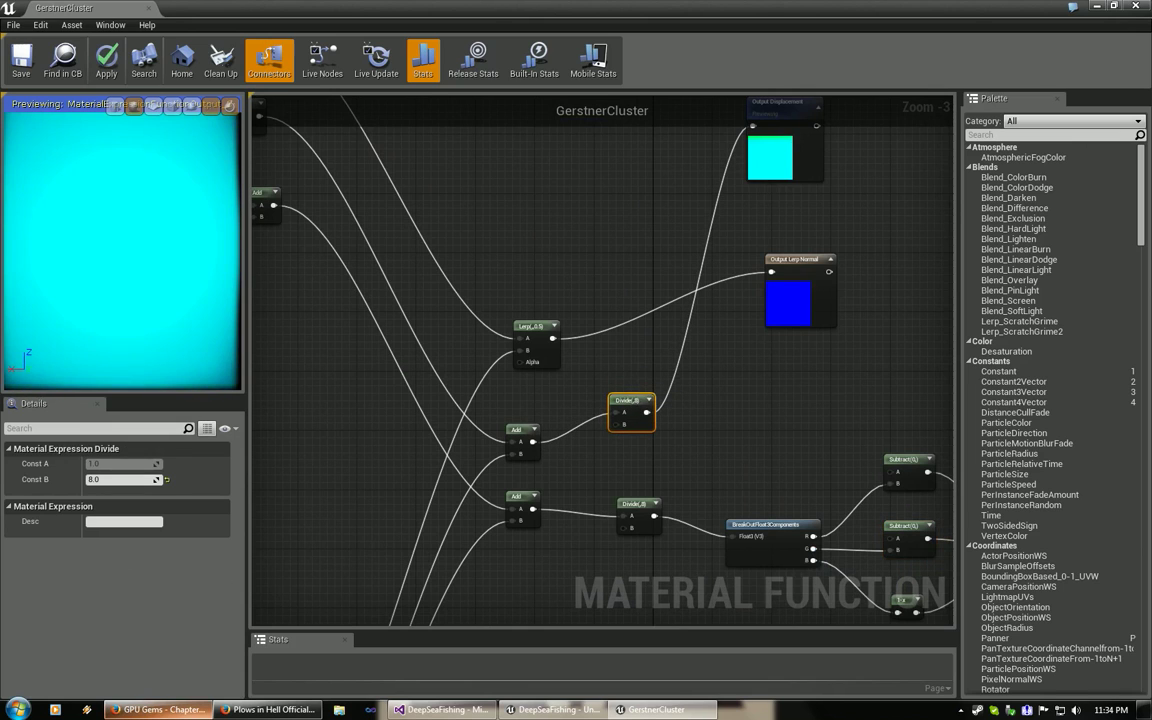
{"action": "right_click_drag", "start_coordinate": [568, 354], "coordinate": [525, 447]}
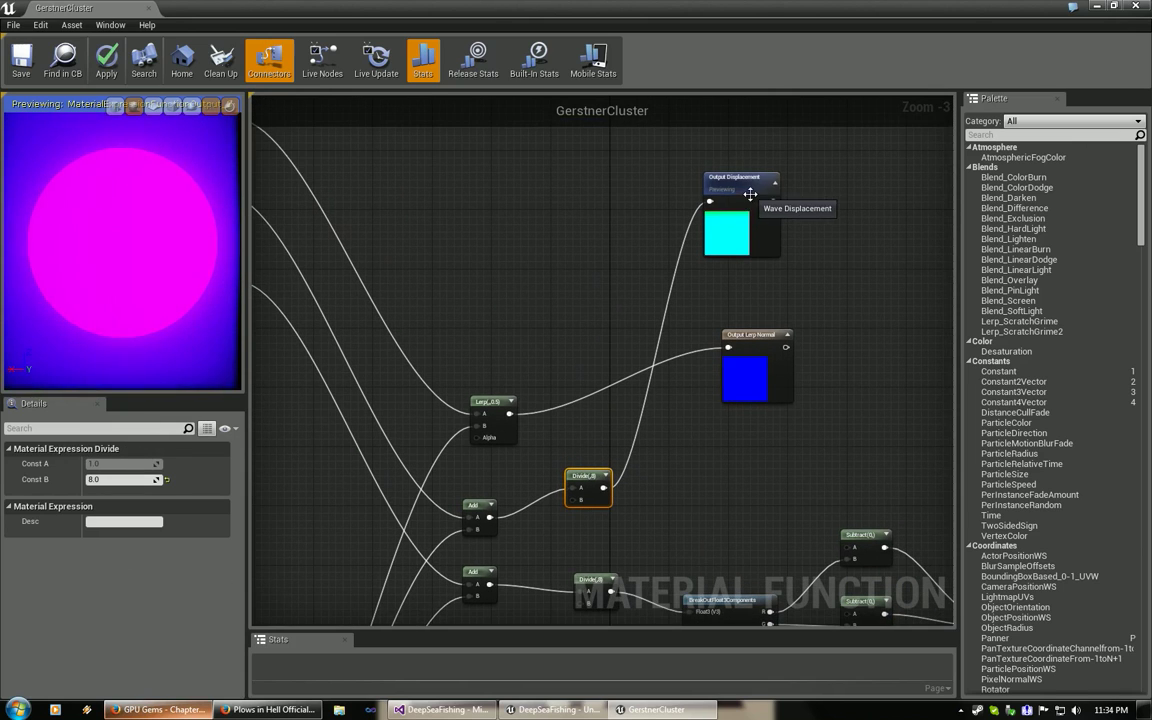
{"action": "left_click", "coordinate": [1135, 6]}
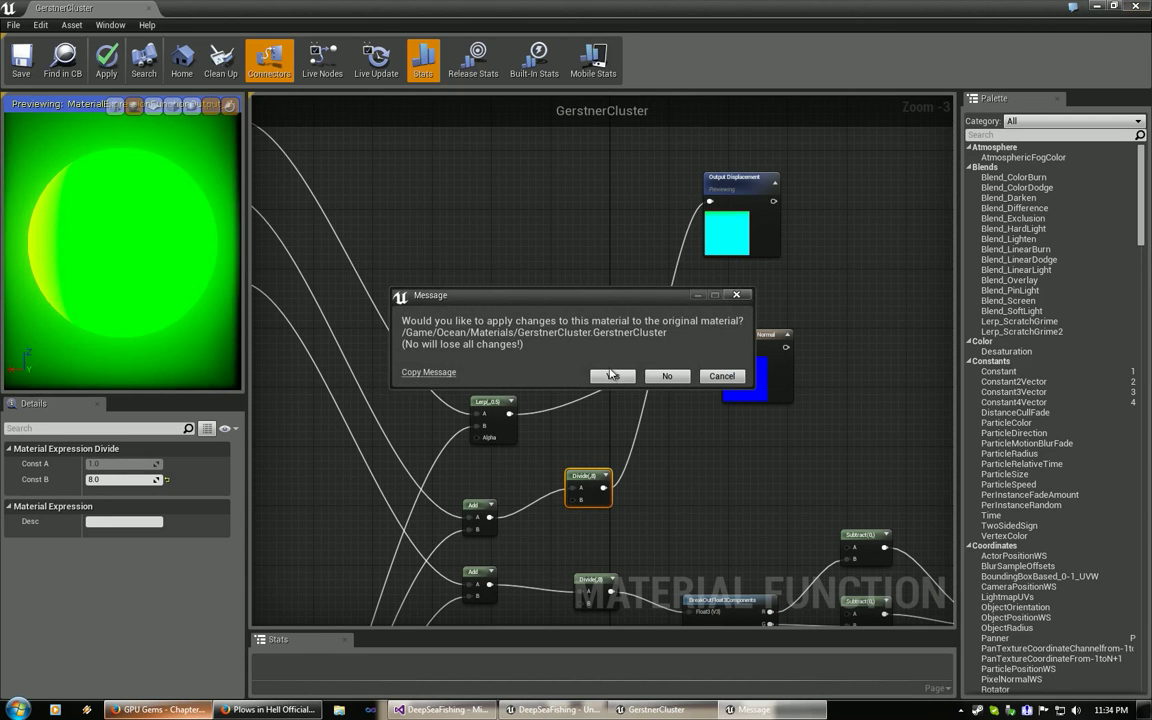
{"action": "left_click", "coordinate": [610, 377]}
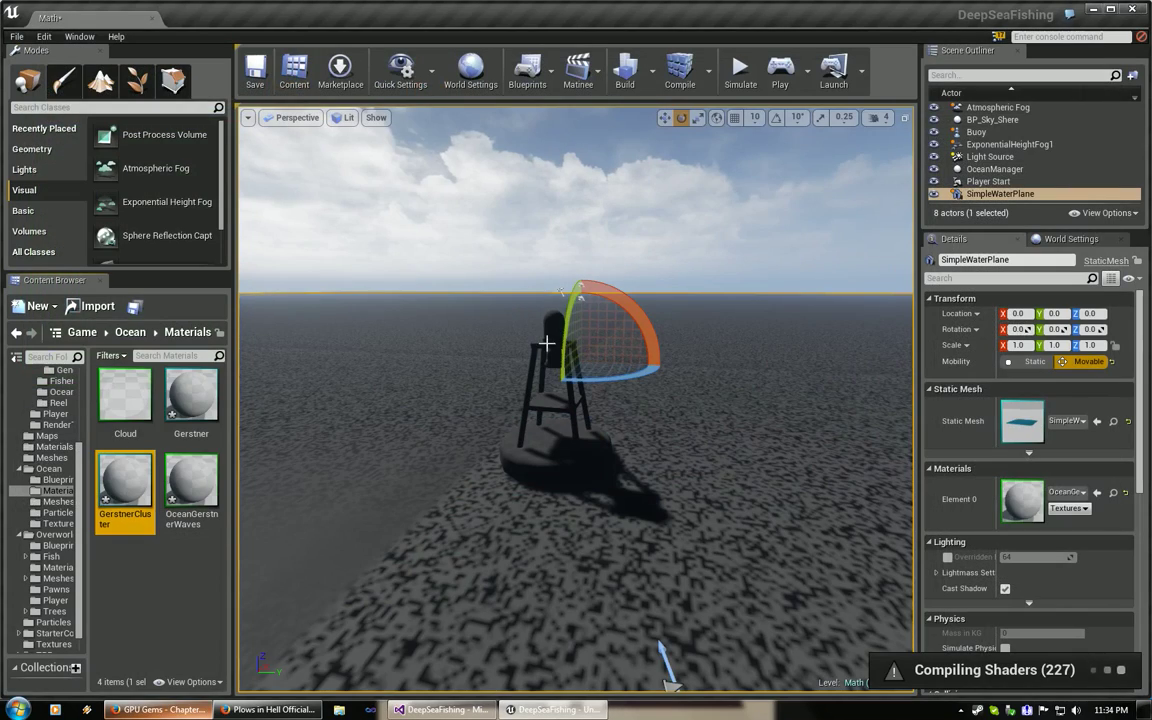
Open the OceanGerstnerWaves material and locate its two GerstnerCluster nodes.
{"action": "left_click", "coordinate": [197, 486]}
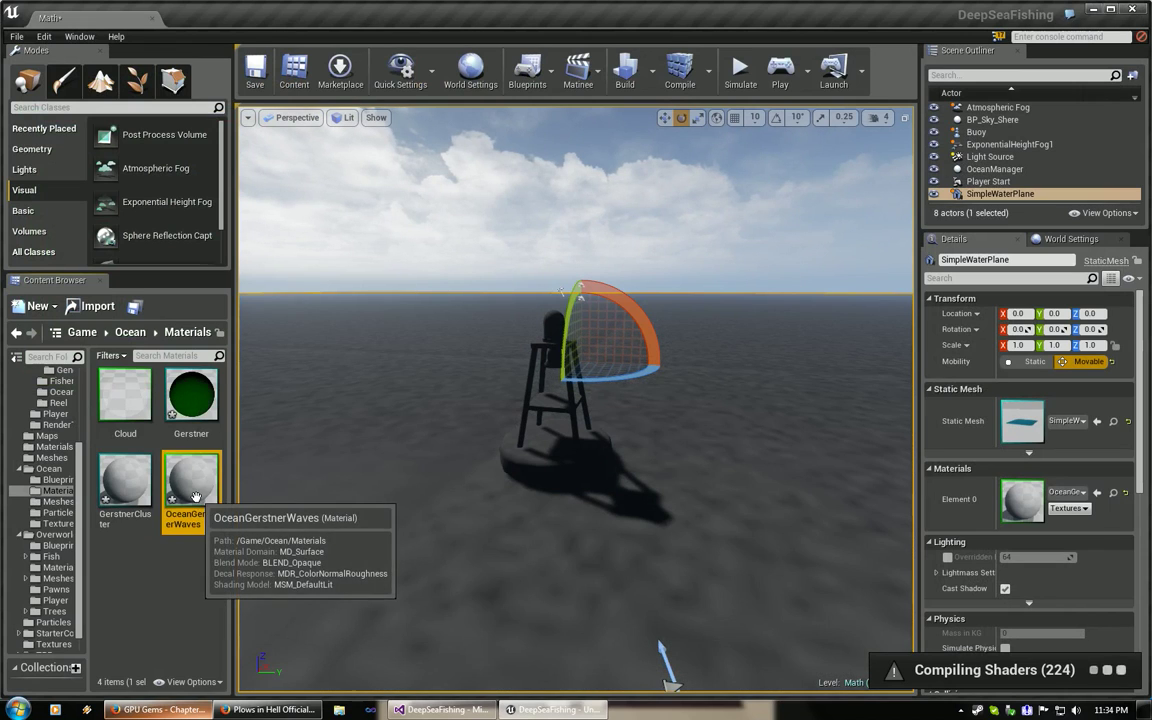
{"action": "double_click", "coordinate": [197, 486]}
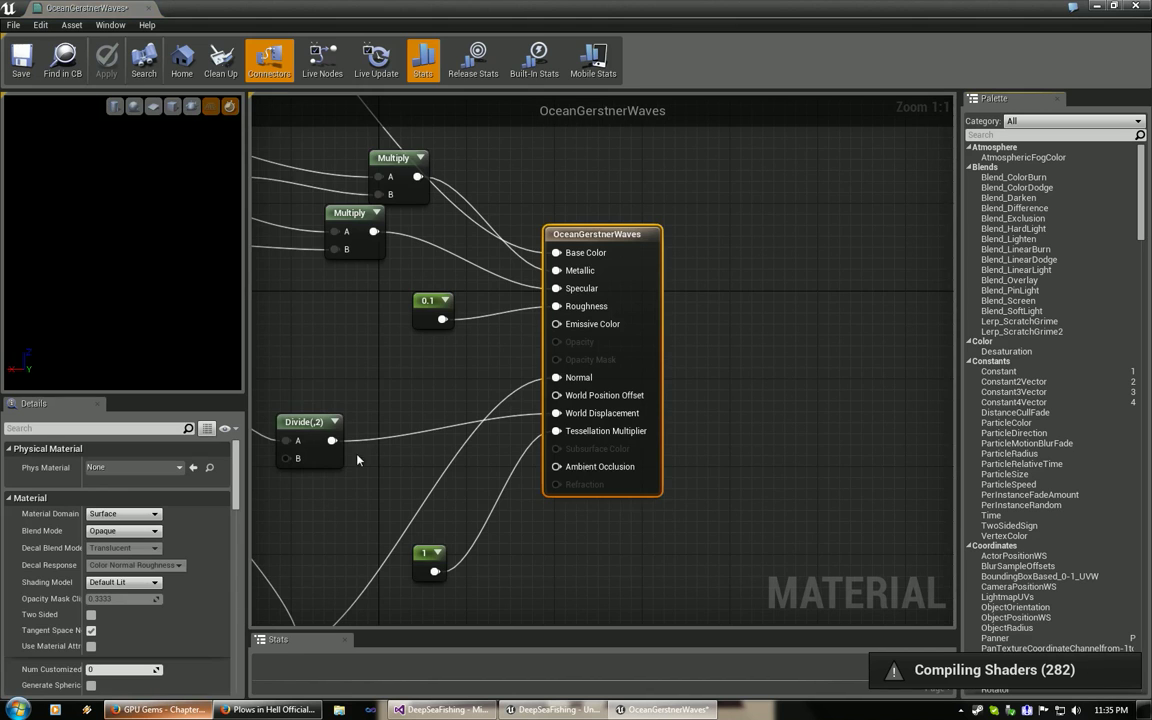
{"action": "right_click_drag", "start_coordinate": [340, 458], "coordinate": [892, 363]}
{"action": "right_click_drag", "start_coordinate": [556, 357], "coordinate": [810, 323]}
{"action": "left_click_drag", "start_coordinate": [664, 284], "coordinate": [650, 284]}
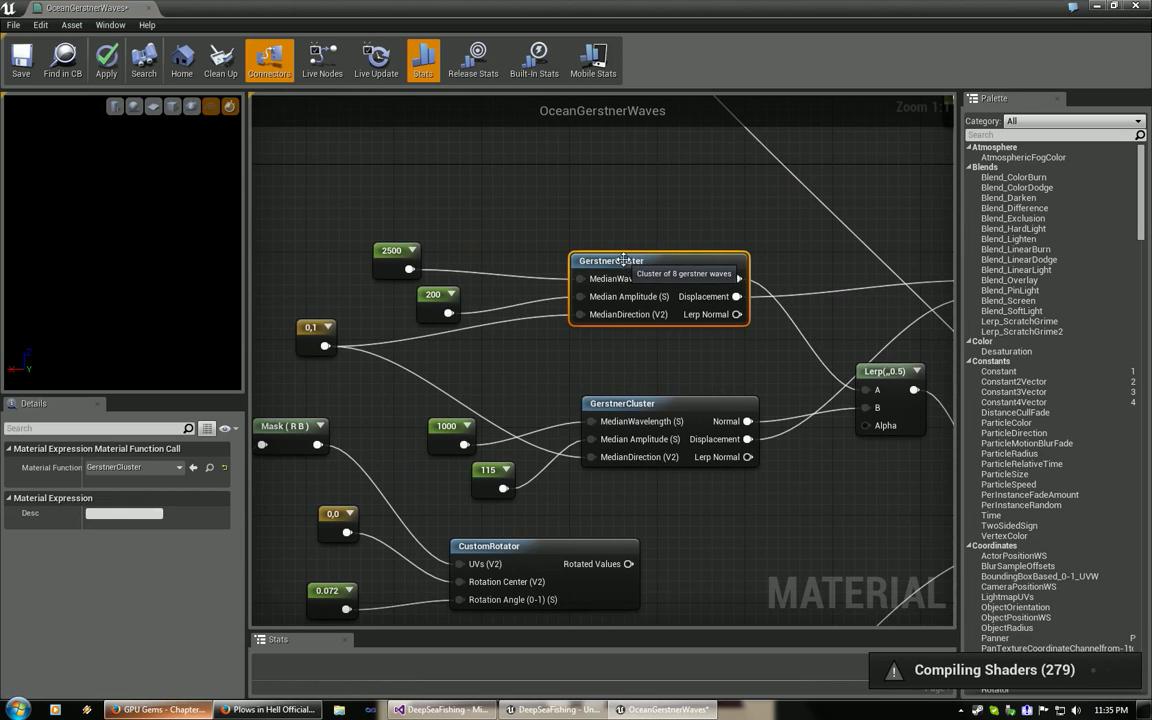
Inspect the constants feeding MedianWavelength and Median Amplitude of the upper GerstnerCluster node.
{"action": "mouse_move", "coordinate": [380, 249]}
{"action": "left_mouse_down"}
{"action": "mouse_move", "coordinate": [386, 262]}
{"action": "mouse_move", "coordinate": [392, 237]}
{"action": "left_mouse_up"}
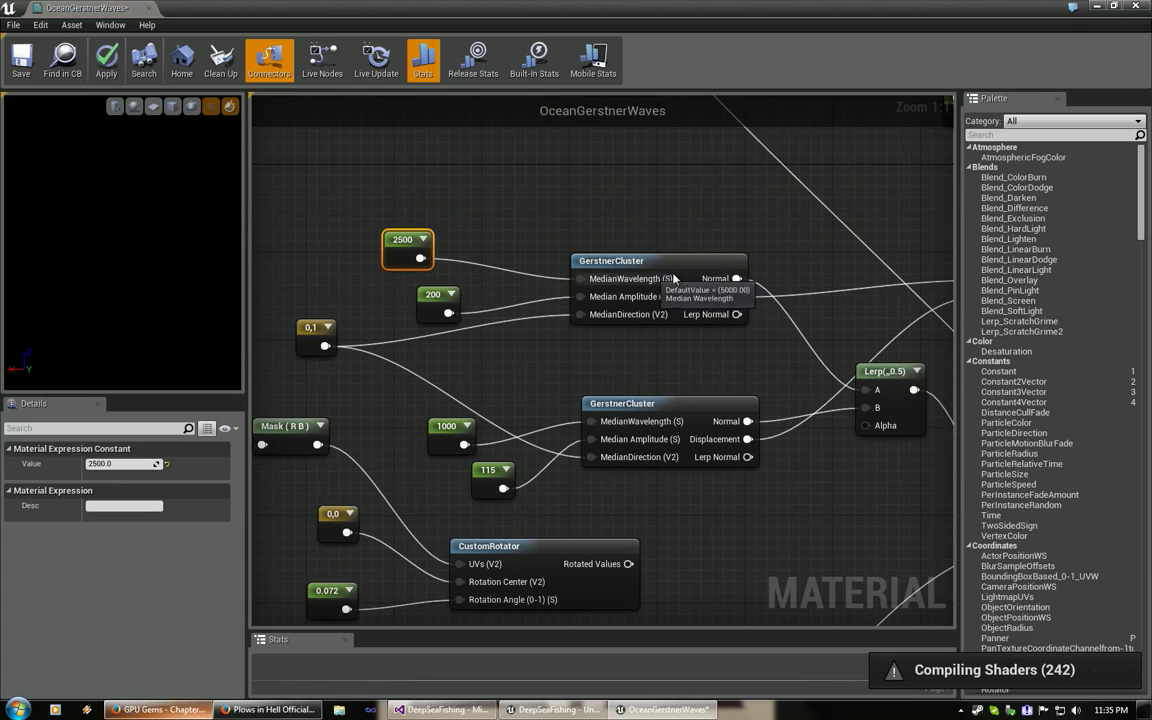
{"action": "left_click", "coordinate": [429, 291]}
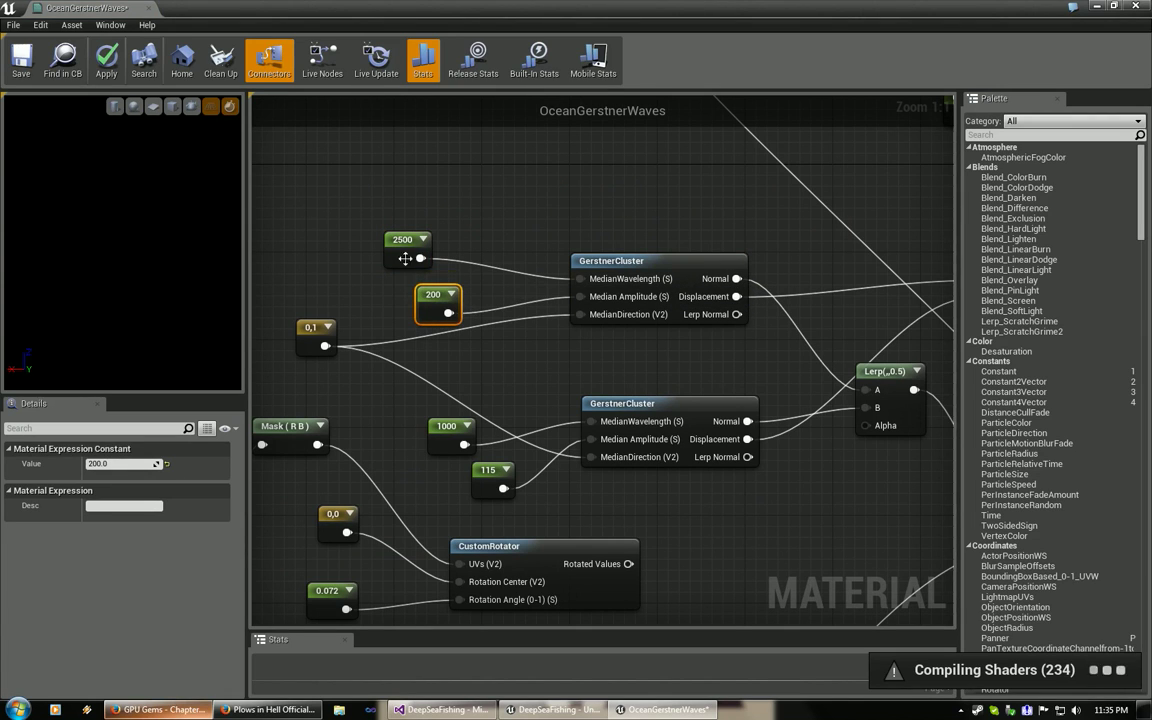
{"action": "left_click", "coordinate": [402, 239]}
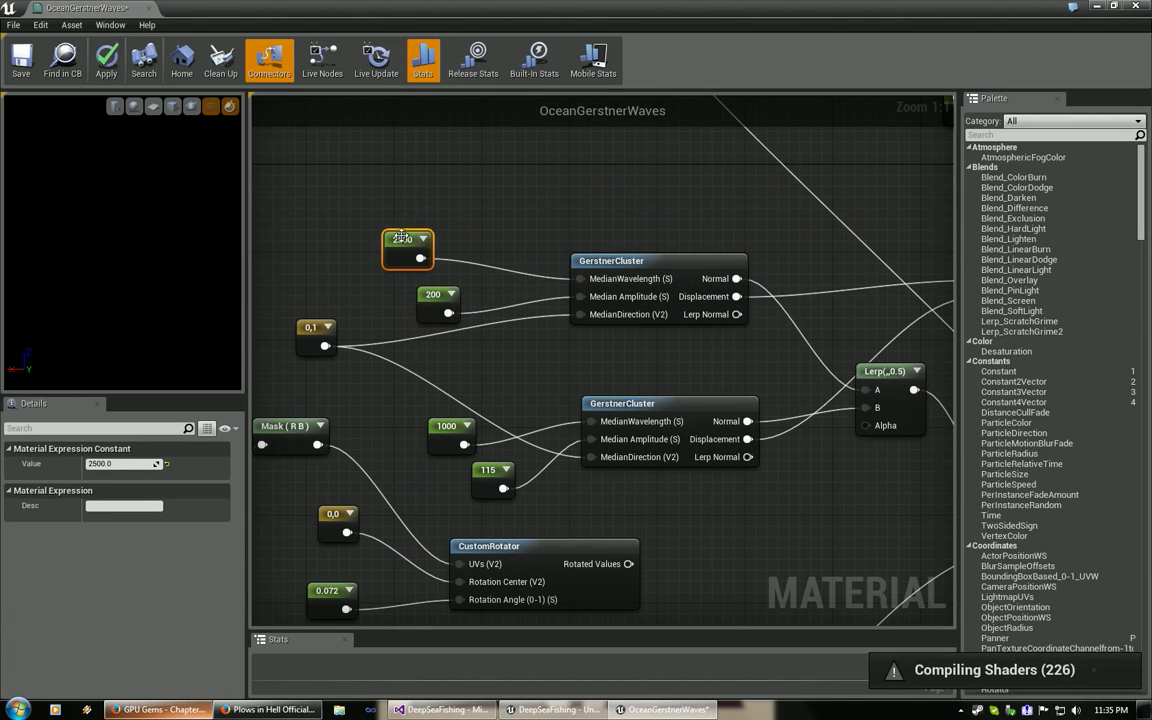
{"action": "left_click_drag", "start_coordinate": [426, 297], "coordinate": [422, 294]}
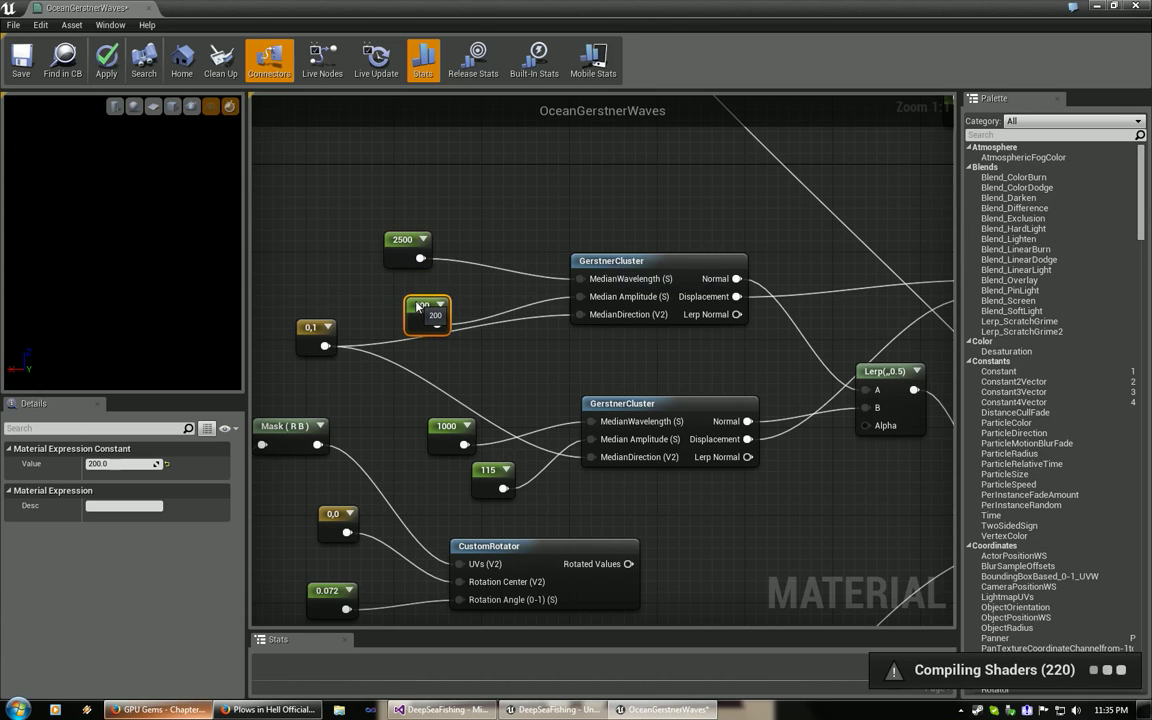
{"action": "right_click_drag", "start_coordinate": [530, 358], "coordinate": [508, 320]}
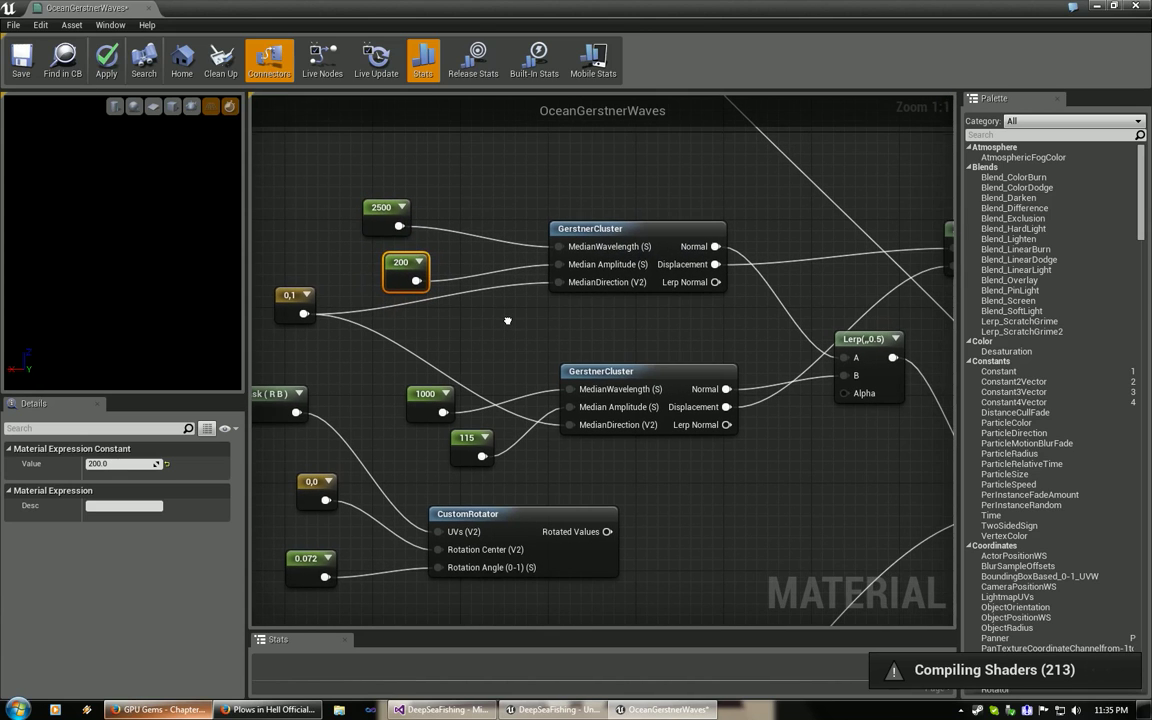
Inspect the shared direction vector and the wavelength and amplitude constants of the lower GerstnerCluster node.
{"action": "left_click_drag", "start_coordinate": [286, 300], "coordinate": [286, 310]}
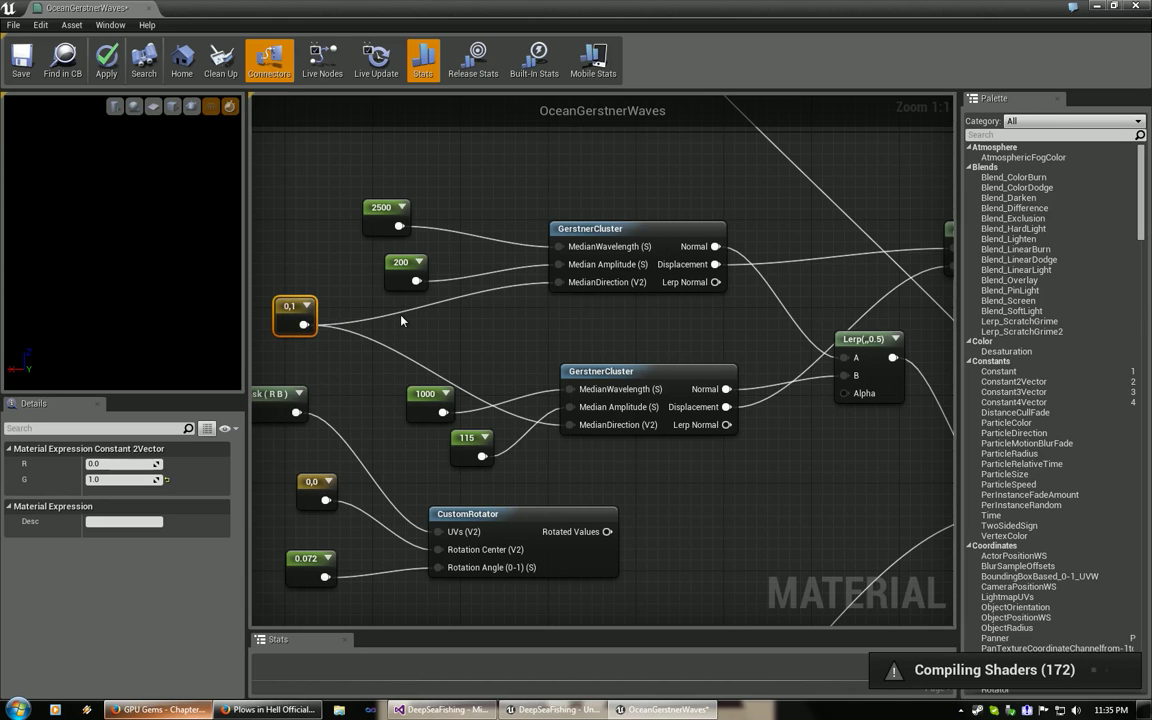
{"action": "left_click_drag", "start_coordinate": [427, 395], "coordinate": [405, 383]}
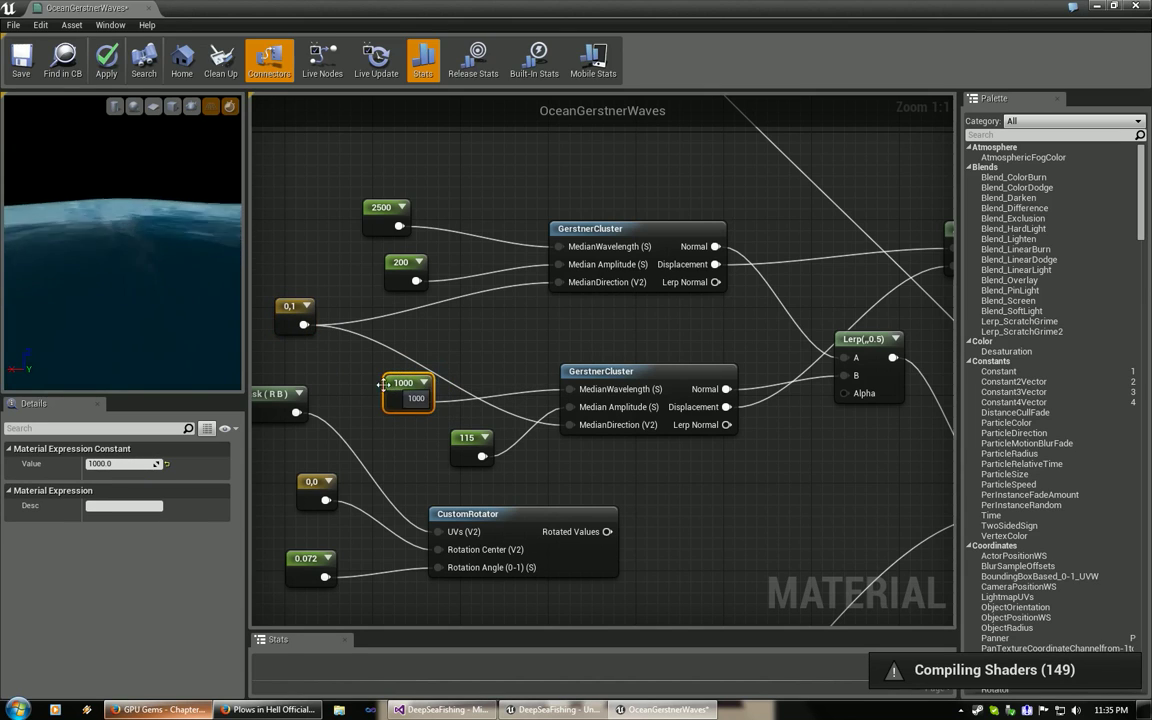
{"action": "left_click_drag", "start_coordinate": [467, 437], "coordinate": [456, 427]}
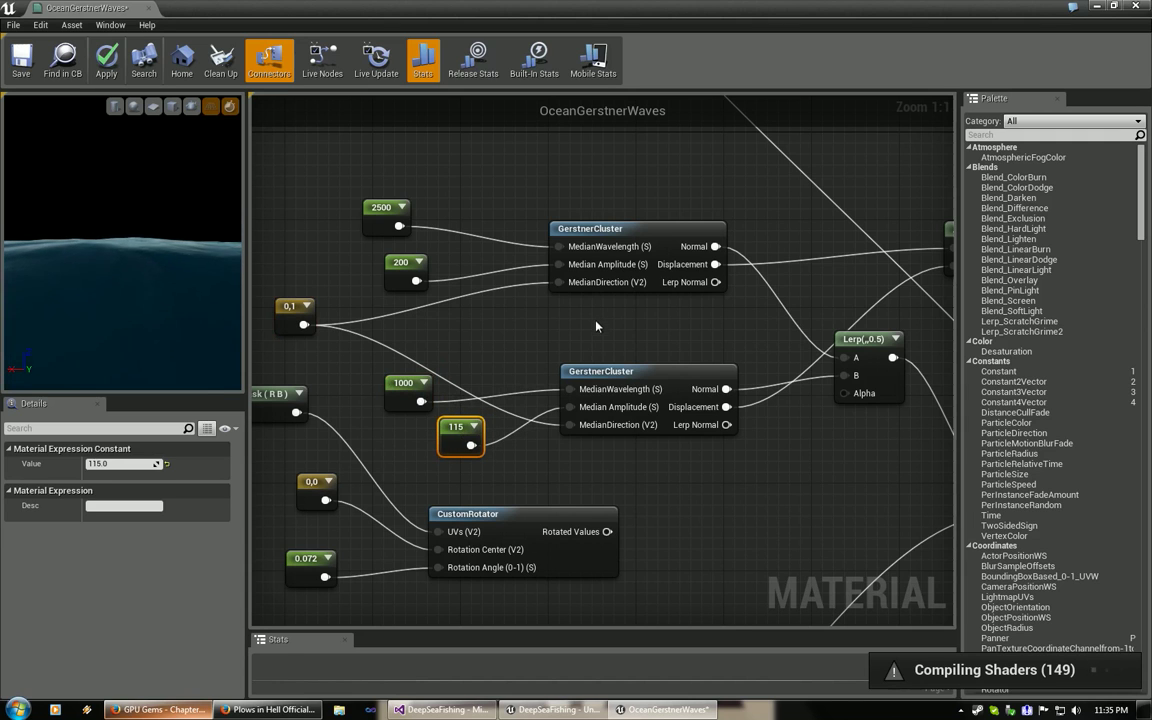
Follow the clusters' displacement outputs through the Add and Divide nodes to the material's World Displacement input.
{"action": "right_click_drag", "start_coordinate": [690, 334], "coordinate": [534, 319]}
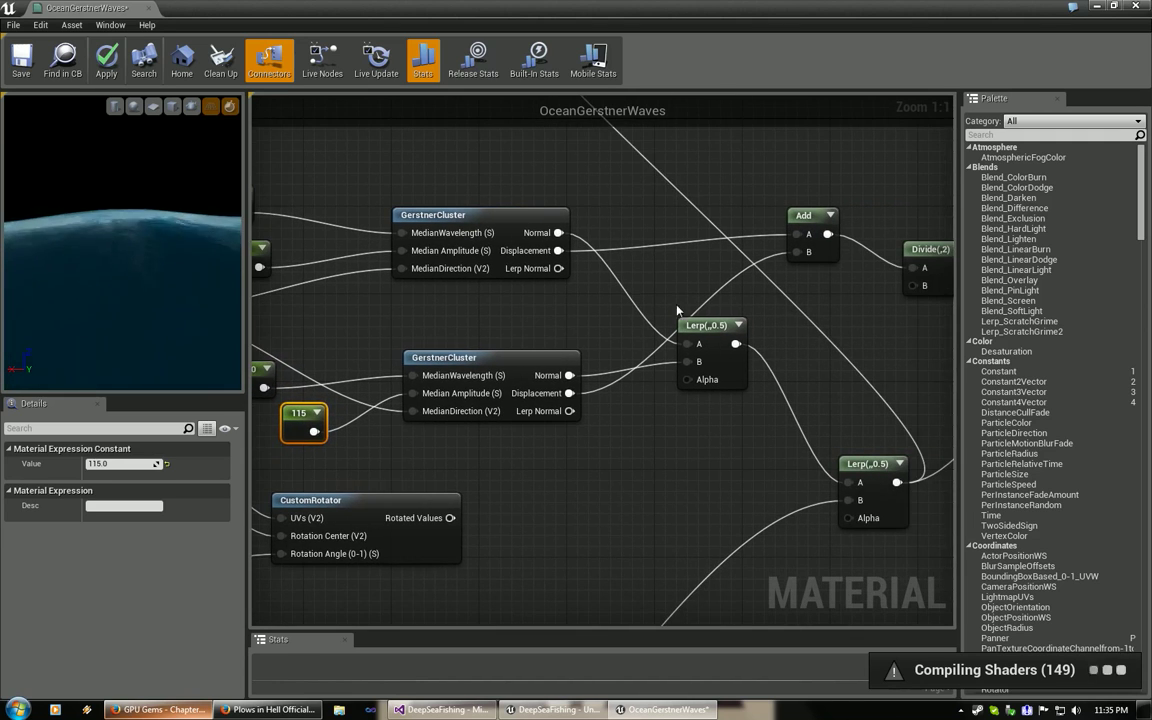
{"action": "right_click_drag", "start_coordinate": [690, 284], "coordinate": [596, 343]}
{"action": "right_click_drag", "start_coordinate": [757, 357], "coordinate": [594, 404]}
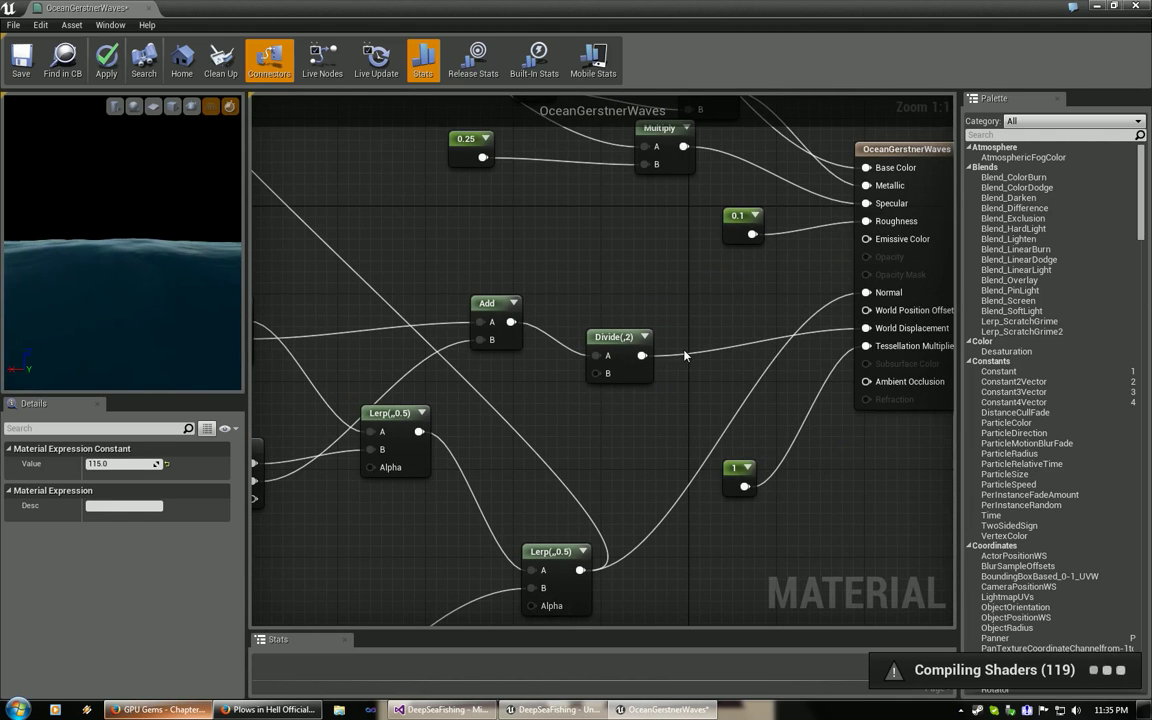
{"action": "right_click_drag", "start_coordinate": [685, 355], "coordinate": [614, 359]}
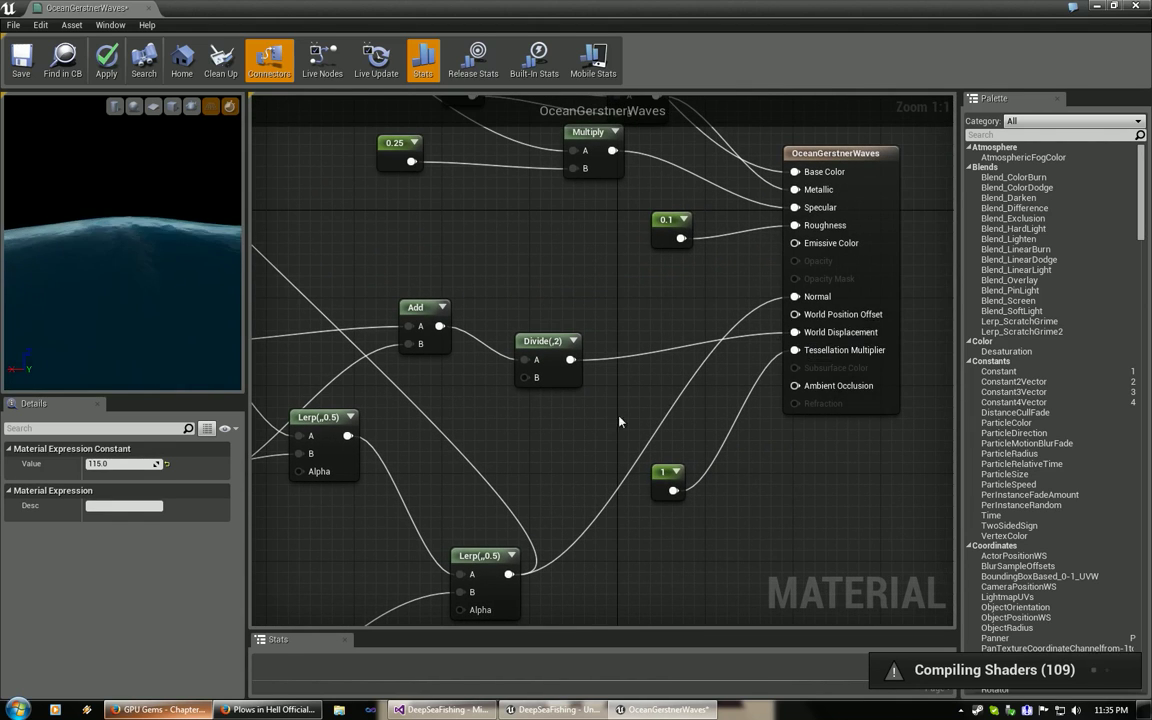
Trace the normal branches back through the graph and check the Const Alpha of the Lerp joining both clusters' normals.
{"action": "right_click_drag", "start_coordinate": [403, 551], "coordinate": [707, 355]}
{"action": "right_click_drag", "start_coordinate": [568, 379], "coordinate": [825, 270]}
{"action": "scroll", "coordinate": [796, 299], "scroll_direction": "down", "scroll_amount": 3}
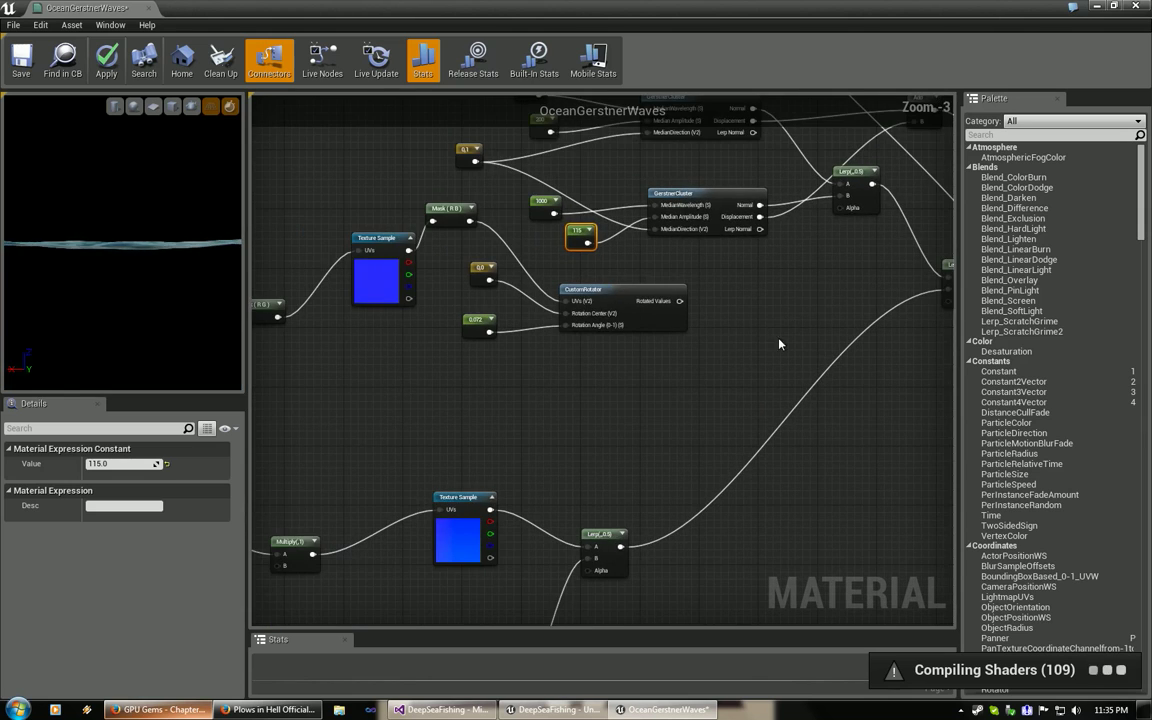
{"action": "right_click_drag", "start_coordinate": [789, 319], "coordinate": [689, 480]}
{"action": "right_click_drag", "start_coordinate": [730, 415], "coordinate": [585, 478]}
{"action": "scroll", "coordinate": [687, 438], "scroll_direction": "up", "scroll_amount": 3}
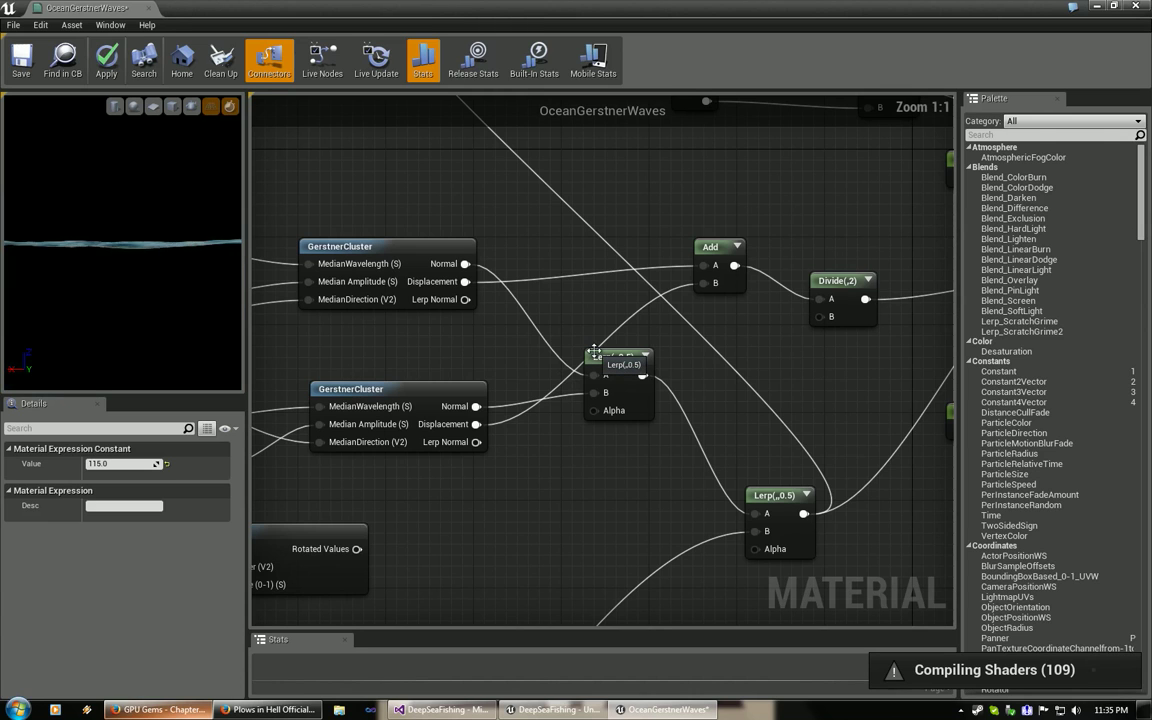
{"action": "left_click_drag", "start_coordinate": [595, 352], "coordinate": [595, 341]}
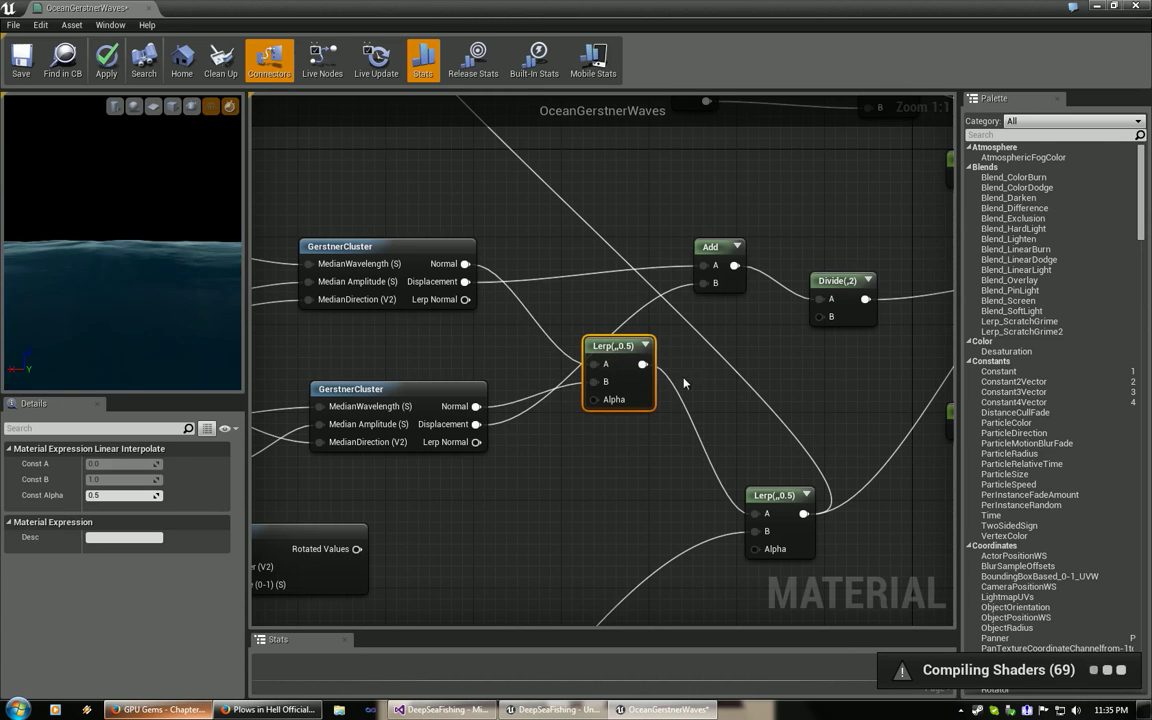
Follow the texture-based normal branch through its Lerp nodes to the Normal input of the OceanGerstnerWaves material.
{"action": "right_click_drag", "start_coordinate": [714, 384], "coordinate": [763, 249]}
{"action": "right_click_drag", "start_coordinate": [498, 510], "coordinate": [779, 218]}
{"action": "right_click_drag", "start_coordinate": [516, 402], "coordinate": [950, 250]}
{"action": "scroll", "coordinate": [537, 362], "scroll_direction": "down", "scroll_amount": 2}
{"action": "right_click_drag", "start_coordinate": [470, 405], "coordinate": [253, 518]}
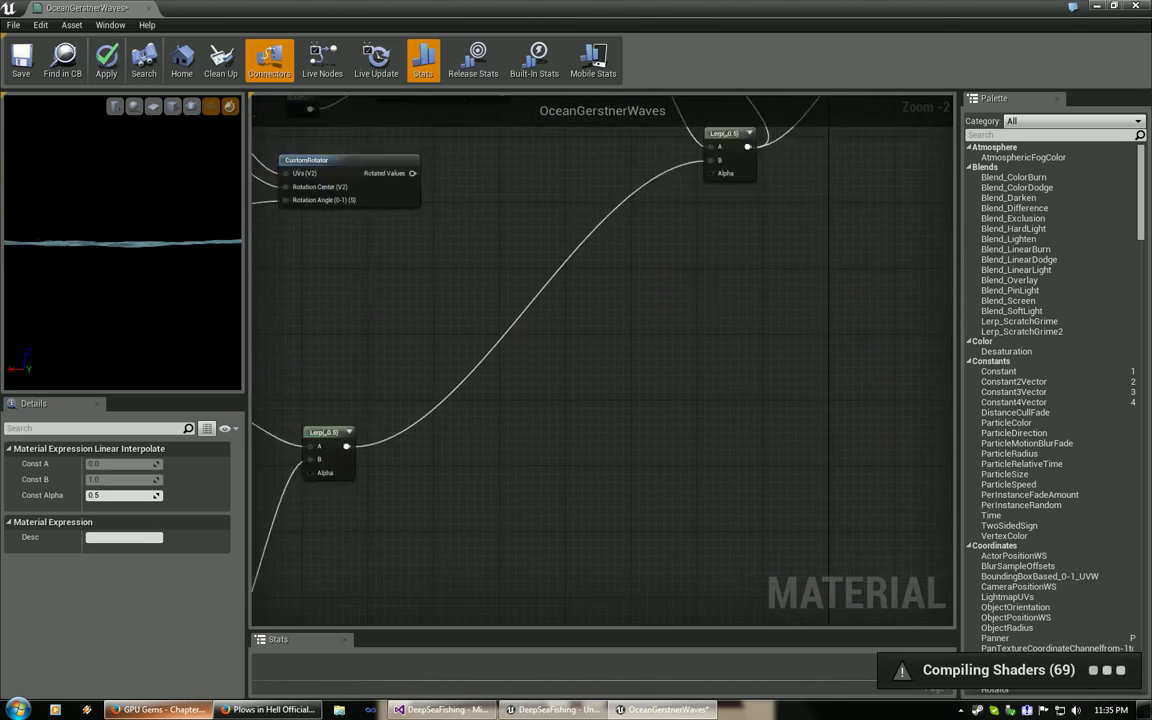
{"action": "right_click_drag", "start_coordinate": [862, 300], "coordinate": [758, 315]}
{"action": "right_click_drag", "start_coordinate": [450, 334], "coordinate": [297, 458]}
{"action": "right_click_drag", "start_coordinate": [622, 328], "coordinate": [514, 533]}
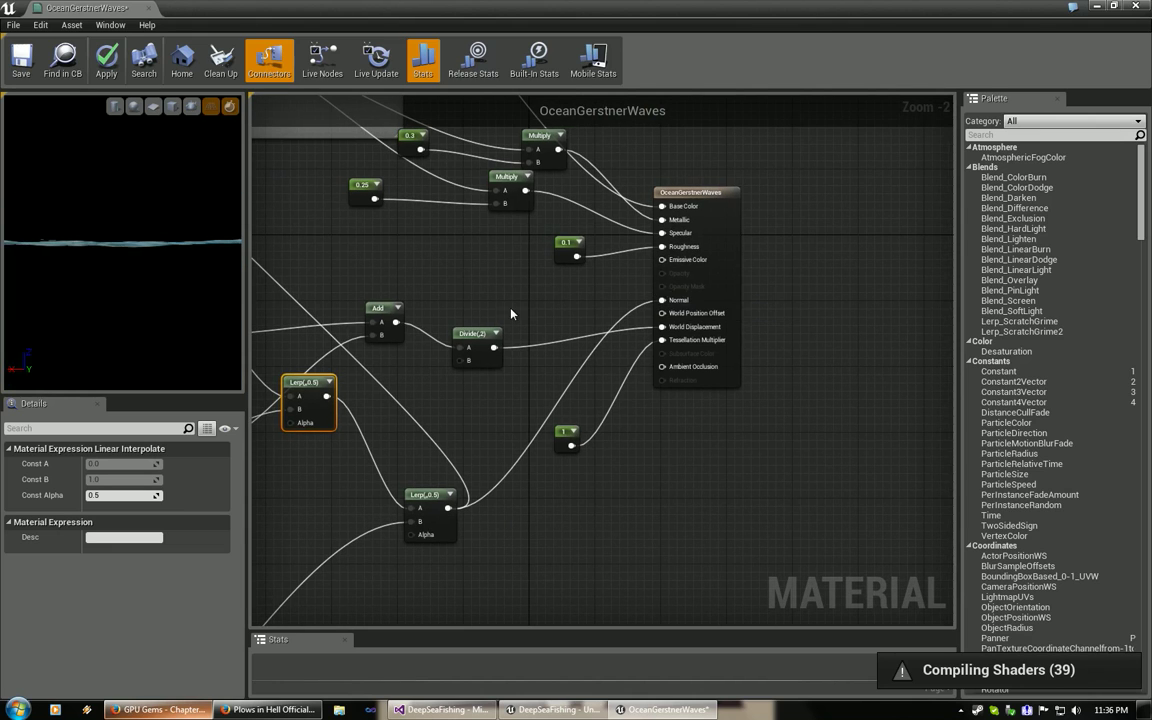
{"action": "right_click_drag", "start_coordinate": [511, 315], "coordinate": [605, 341]}
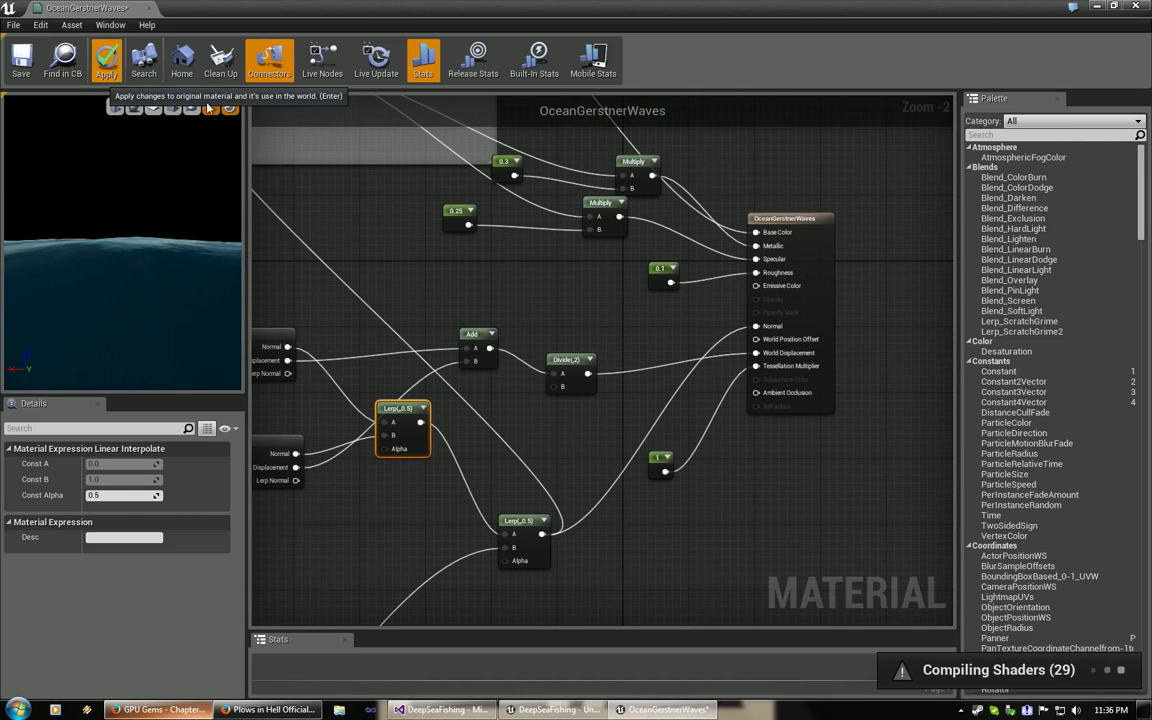
Close the OceanGerstnerWaves material and play the level to watch the buoy on the waves, ending with a closer viewport look.
{"action": "left_click", "coordinate": [1137, 6]}
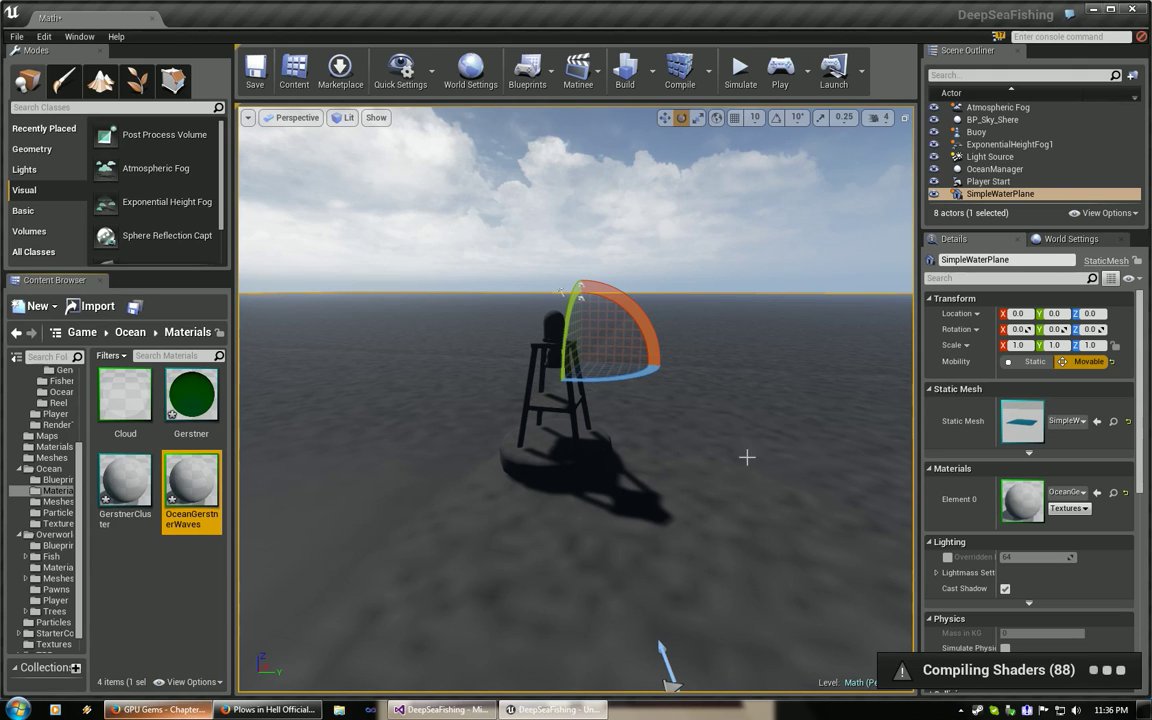
{"action": "left_click", "coordinate": [783, 70]}
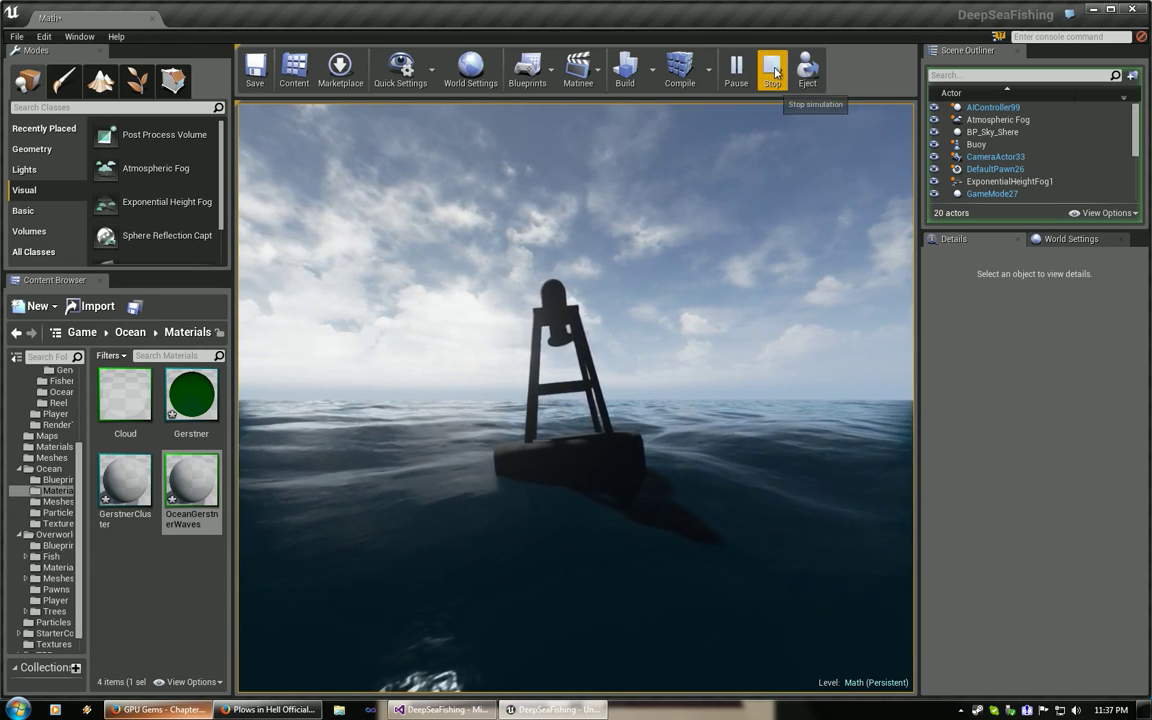
{"action": "key", "text": "Escape"}
{"action": "right_click_drag", "start_coordinate": [796, 349], "coordinate": [796, 349]}
{"action": "key", "text": "w"}
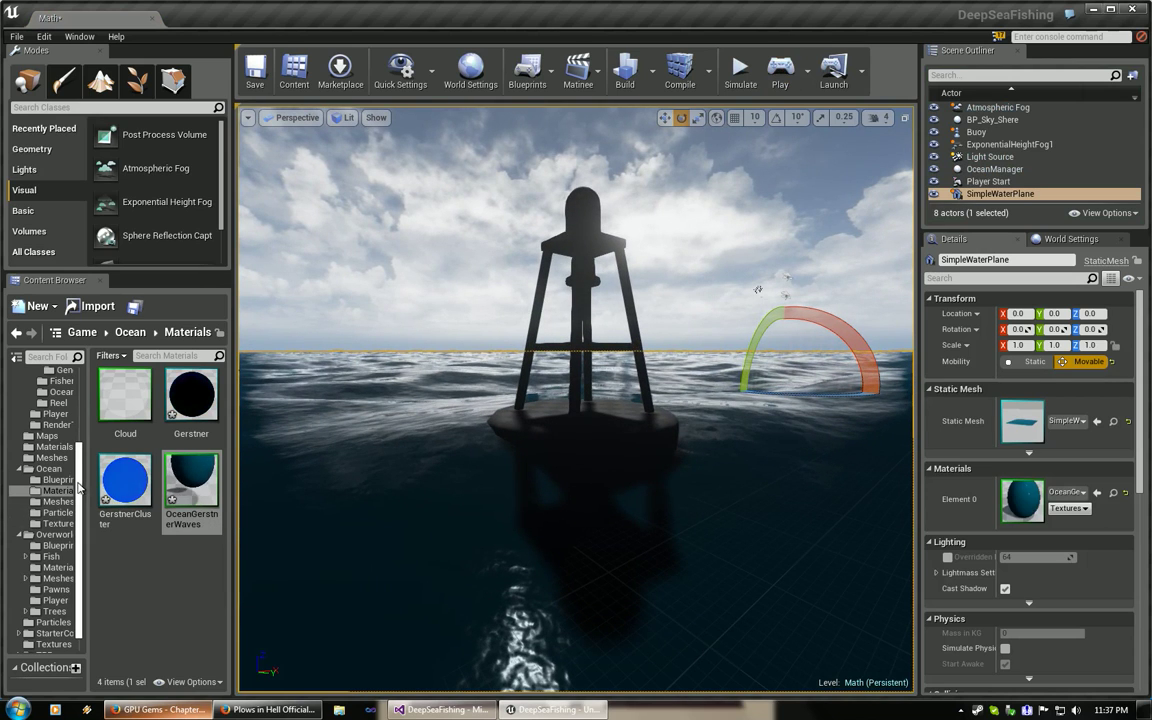
Open the Buoy blueprint from Overworld/Pawns and locate the Process Wave Height at Point node in its event graph.
{"action": "scroll", "coordinate": [58, 550], "scroll_direction": "down", "scroll_amount": 1}
{"action": "left_click", "coordinate": [56, 570]}
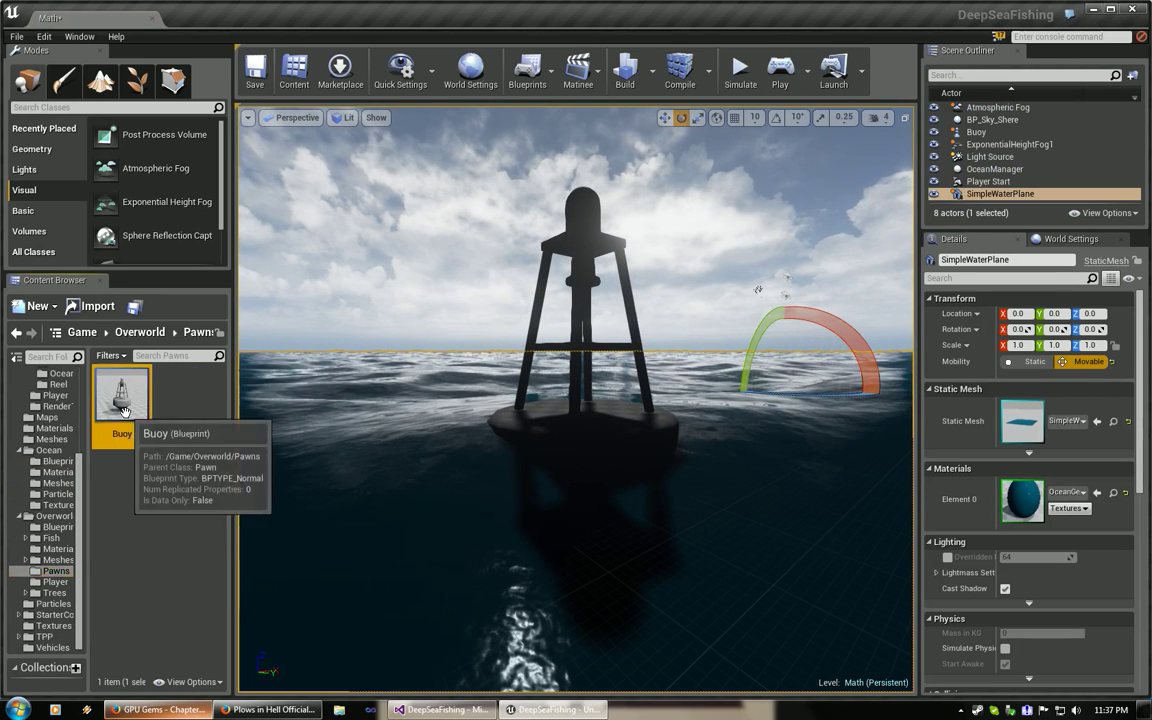
{"action": "double_click", "coordinate": [122, 395]}
{"action": "scroll", "coordinate": [509, 445], "scroll_direction": "up", "scroll_amount": 5}
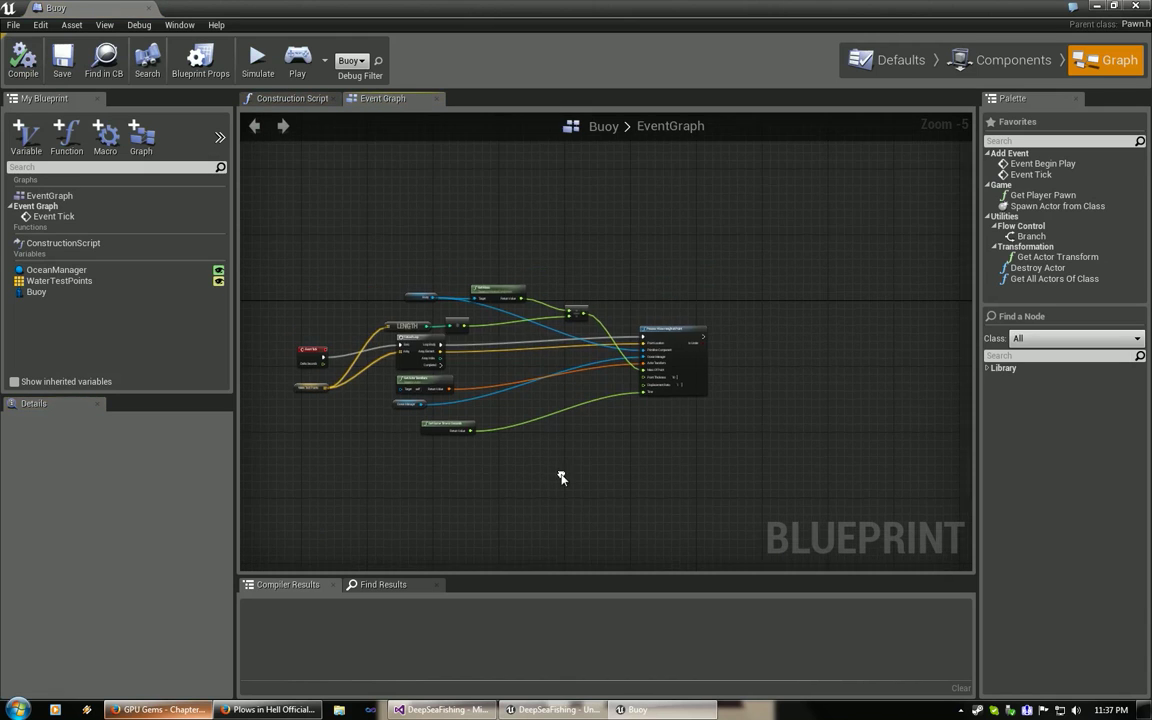
{"action": "right_click_drag", "start_coordinate": [607, 447], "coordinate": [482, 494]}
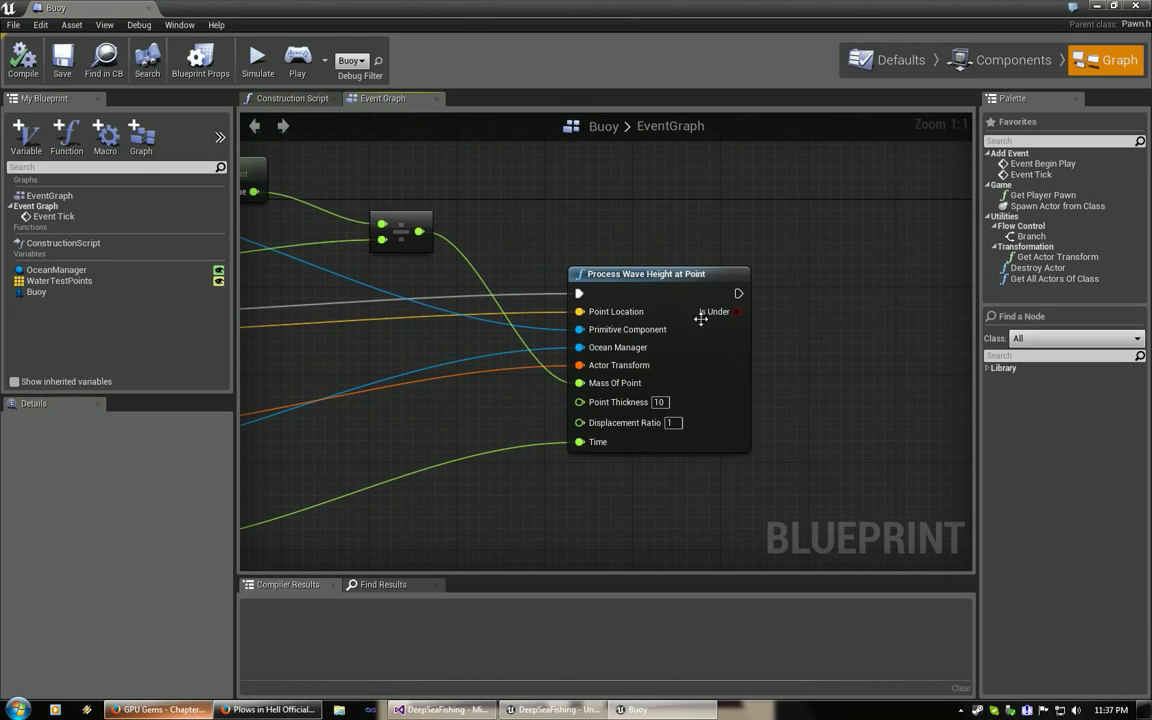
Open the ProcessWaveHeightAtPoint function and locate its Eval Wave Height at Point node.
{"action": "double_click", "coordinate": [676, 286]}
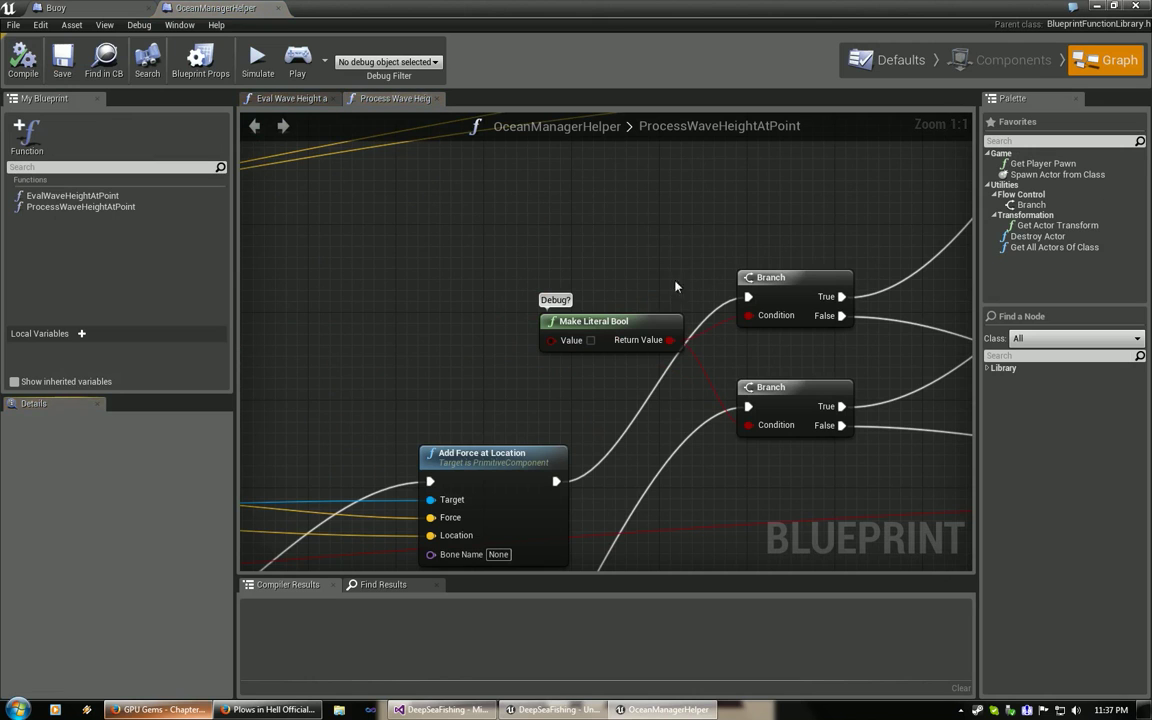
{"action": "right_click_drag", "start_coordinate": [425, 352], "coordinate": [517, 238]}
{"action": "scroll", "coordinate": [492, 320], "scroll_direction": "down", "scroll_amount": 6}
{"action": "right_click_drag", "start_coordinate": [492, 320], "coordinate": [665, 383]}
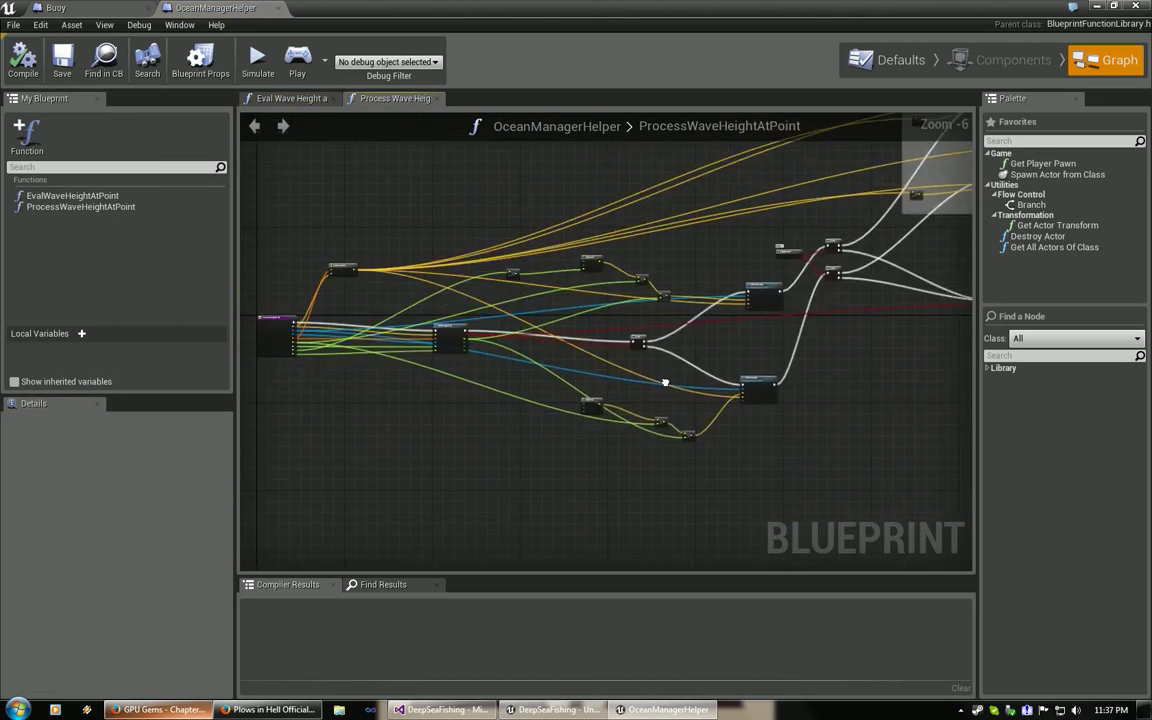
{"action": "scroll", "coordinate": [587, 389], "scroll_direction": "up", "scroll_amount": 6}
{"action": "right_click_drag", "start_coordinate": [493, 361], "coordinate": [972, 471]}
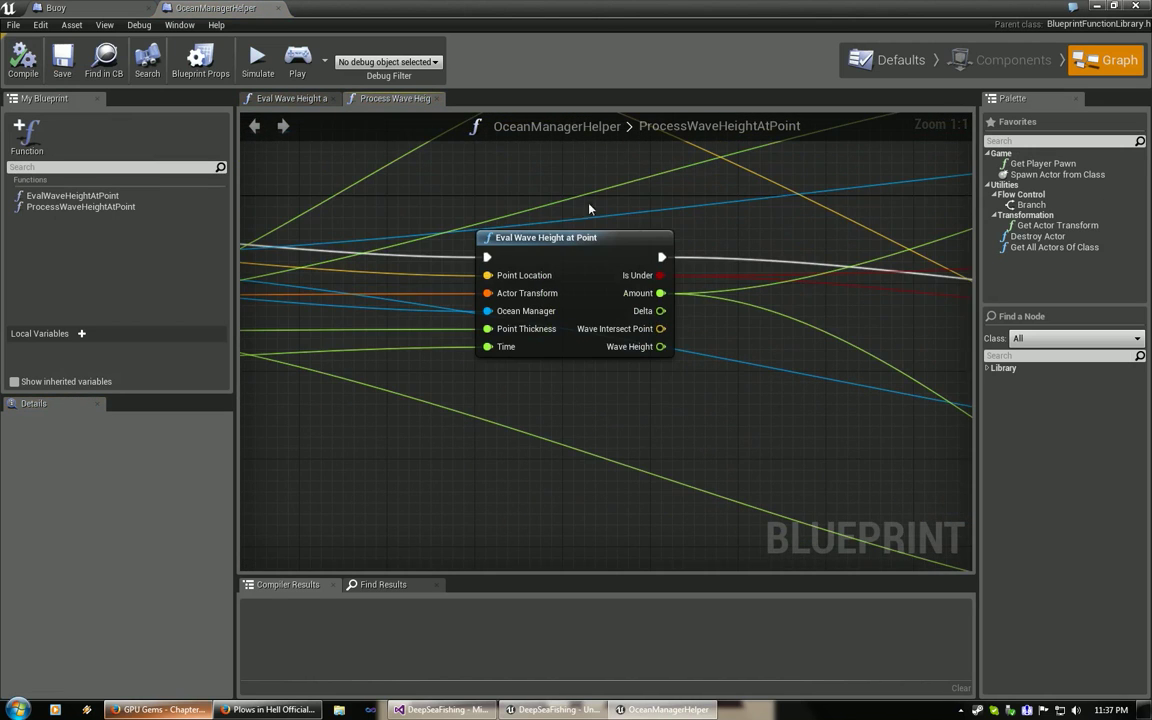
Open the EvalWaveHeightAtPoint function and examine its entry node, Transform Location and Get Wave Height Value.
{"action": "double_click", "coordinate": [528, 243]}
{"action": "right_click_drag", "start_coordinate": [420, 371], "coordinate": [880, 324]}
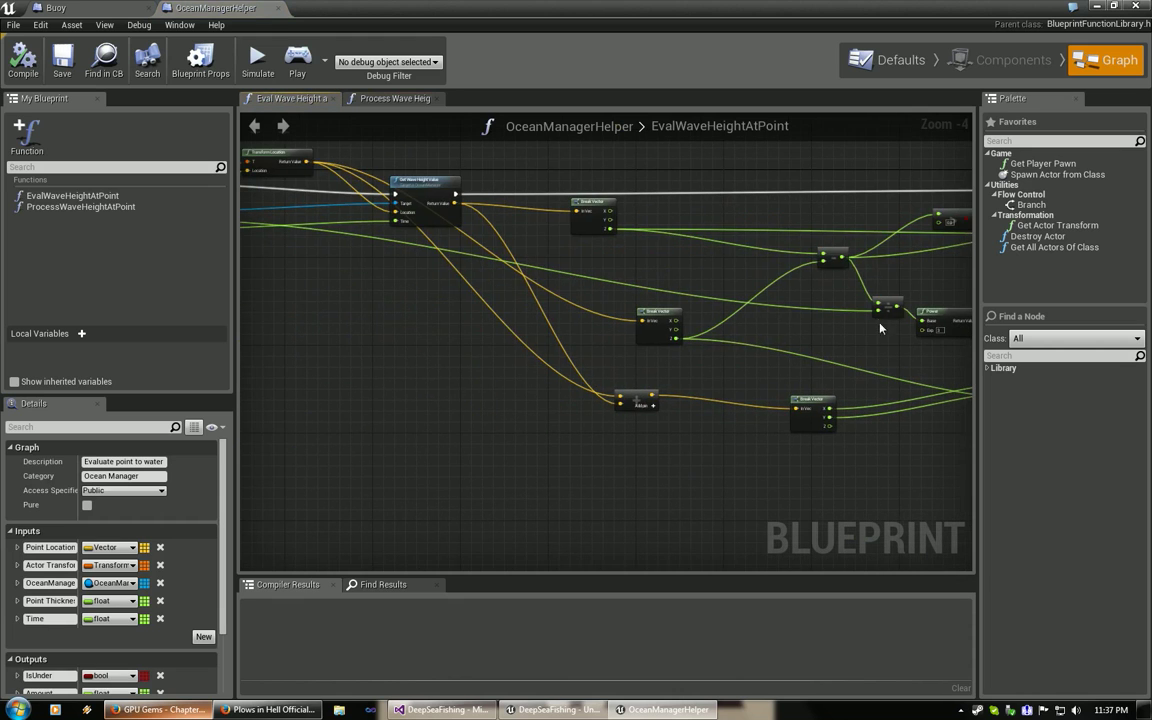
{"action": "scroll", "coordinate": [612, 383], "scroll_direction": "up", "scroll_amount": 4}
{"action": "right_click_drag", "start_coordinate": [460, 242], "coordinate": [694, 506]}
{"action": "right_click_drag", "start_coordinate": [480, 384], "coordinate": [813, 380]}
{"action": "right_click_drag", "start_coordinate": [608, 335], "coordinate": [578, 392]}
{"action": "right_click_drag", "start_coordinate": [302, 367], "coordinate": [428, 361]}
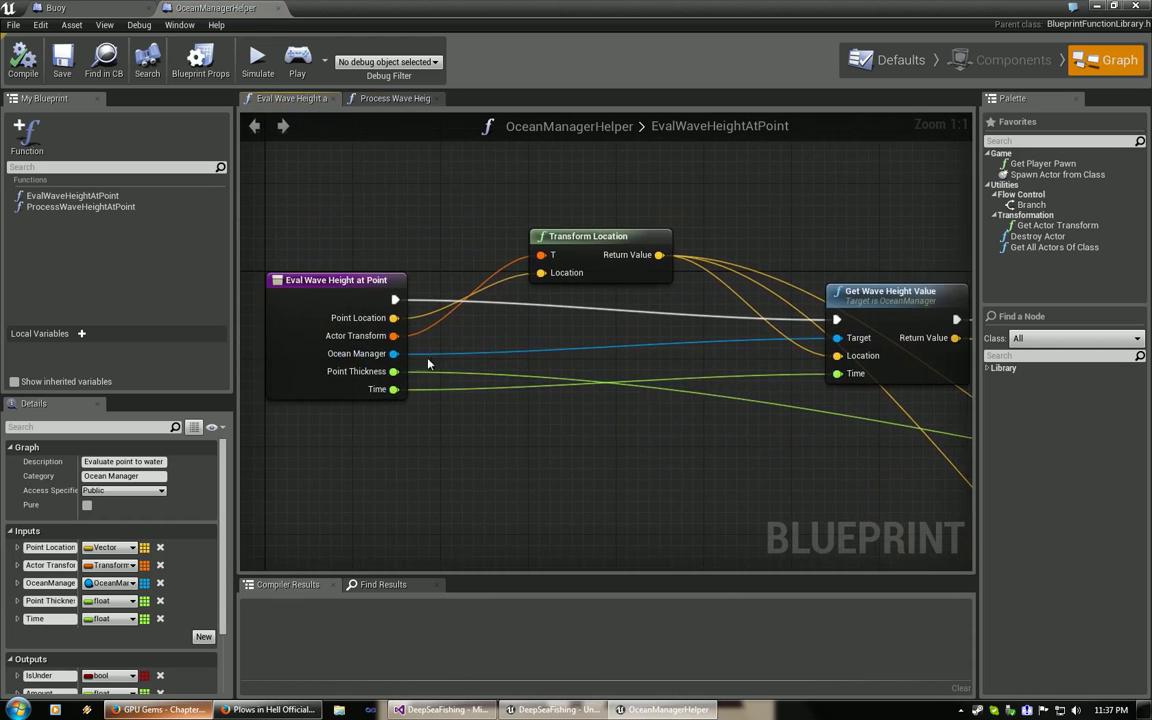
Follow the Get Wave Height Value node to its C++ source by switching to Visual Studio and locating GetWaveHeightValue in OceanManager.cpp.
{"action": "right_click_drag", "start_coordinate": [852, 270], "coordinate": [560, 286]}
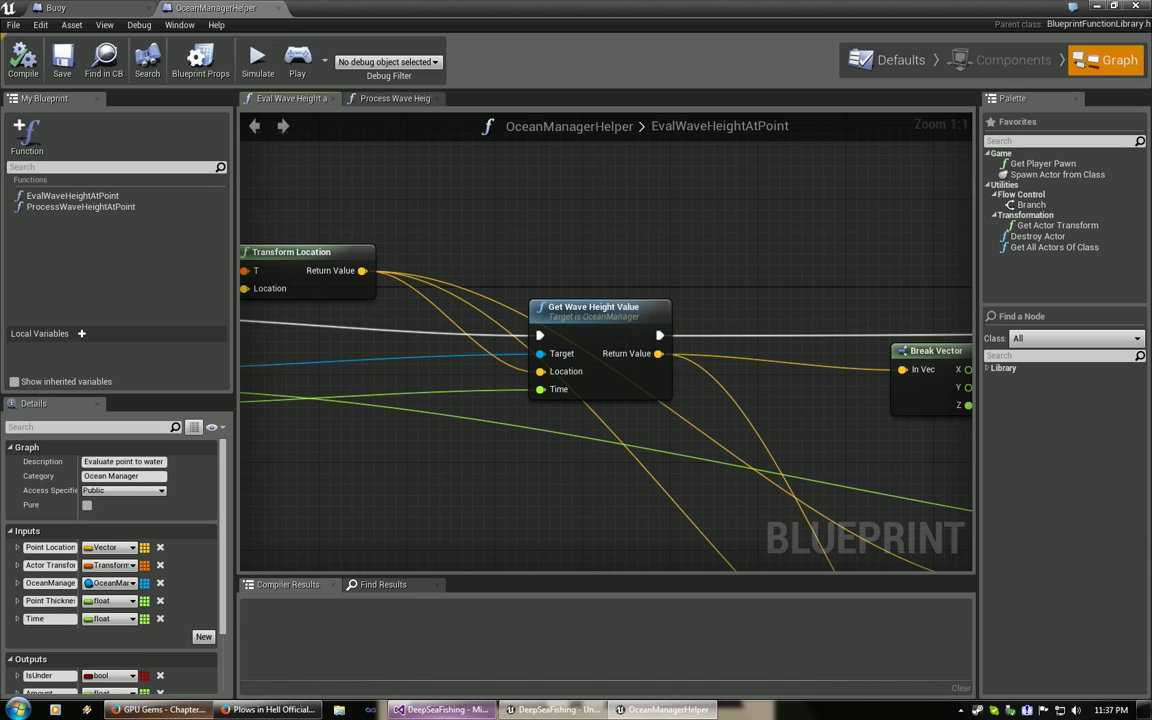
{"action": "left_click", "coordinate": [448, 713]}
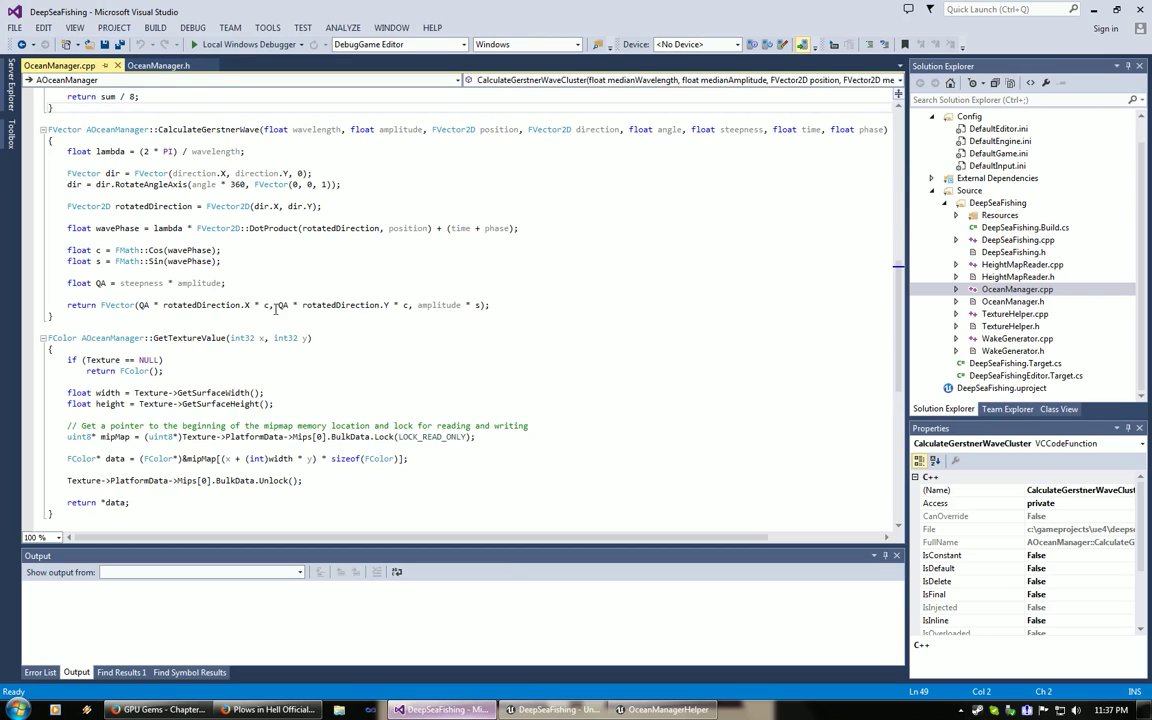
{"action": "left_click", "coordinate": [229, 282]}
{"action": "key", "text": "Up"}
{"action": "key", "text": "Up"}
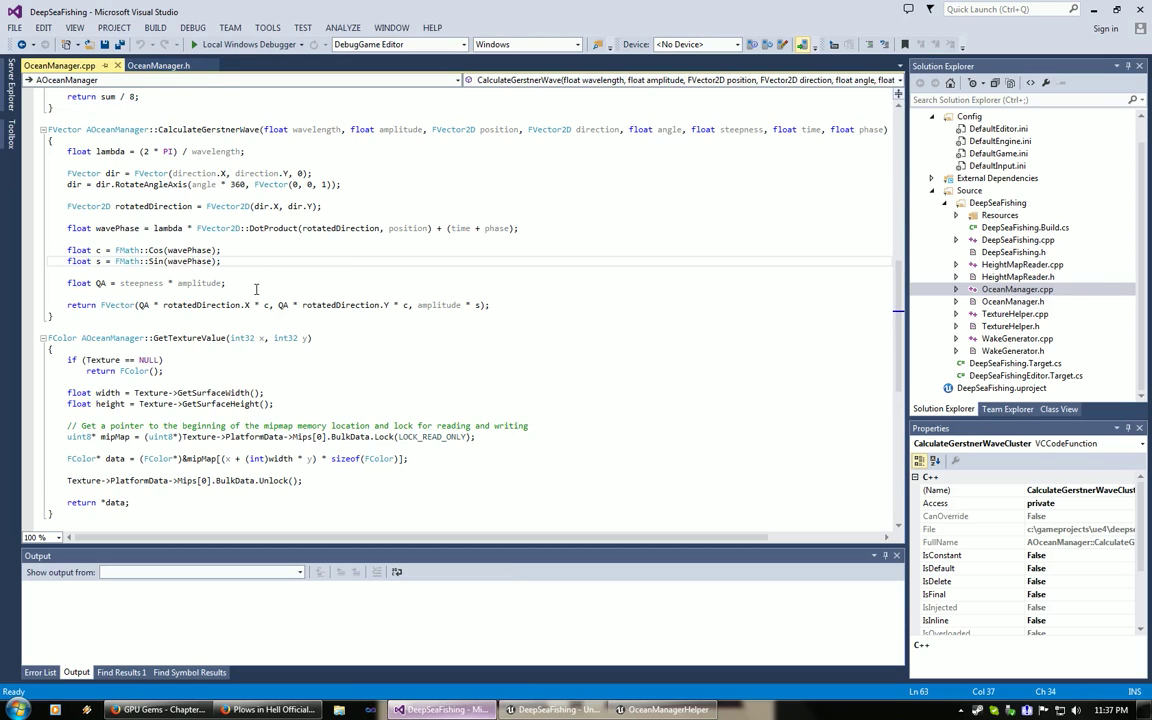
{"action": "scroll", "coordinate": [256, 289], "scroll_direction": "up", "scroll_amount": 10}
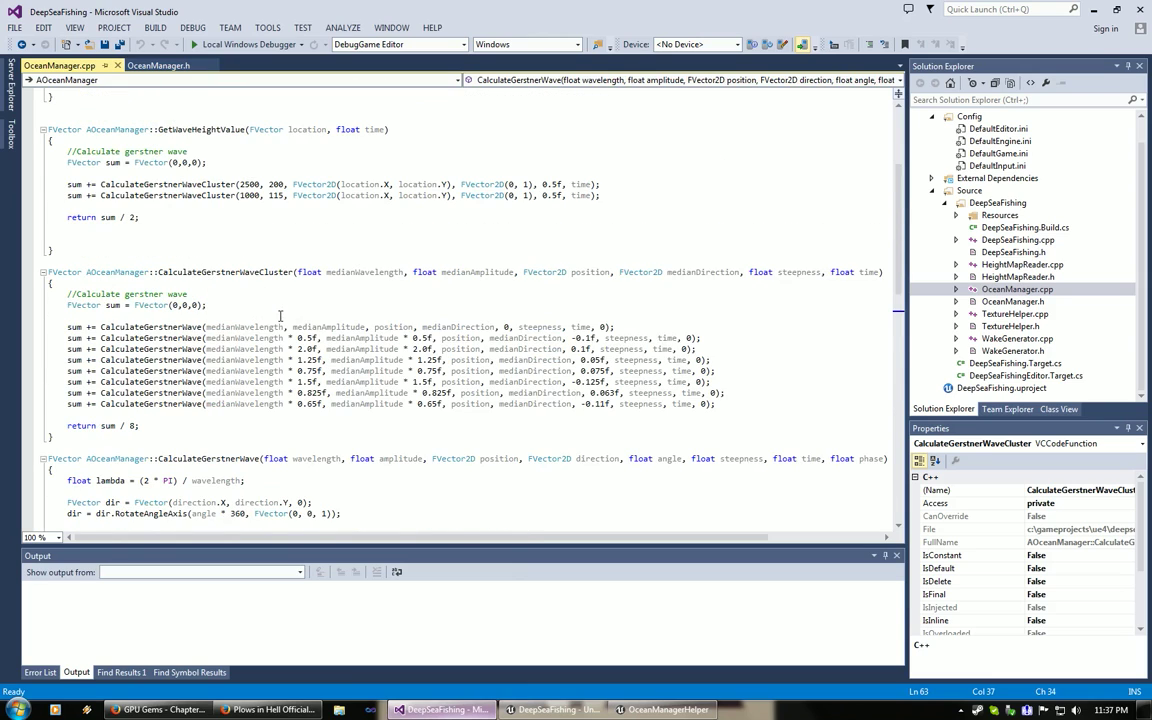
{"action": "scroll", "coordinate": [280, 316], "scroll_direction": "up", "scroll_amount": 4}
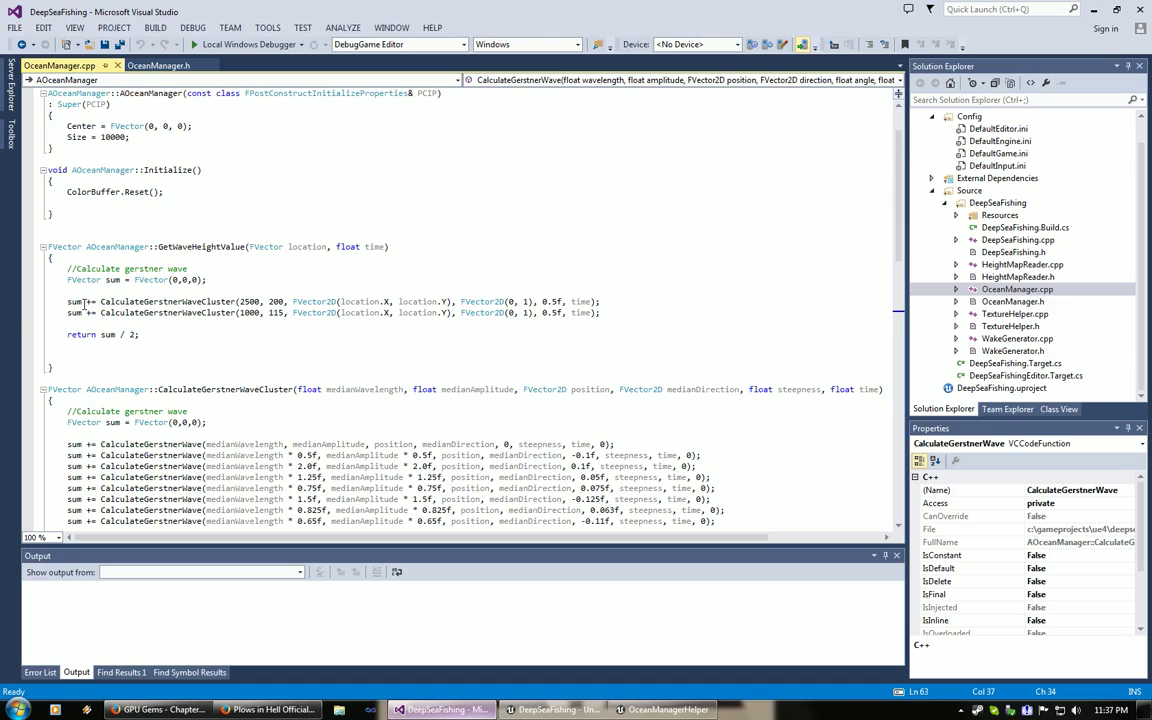
Examine the two CalculateGerstnerWaveCluster calls in GetWaveHeightValue and the cluster function's definition below them.
{"action": "double_click", "coordinate": [168, 302]}
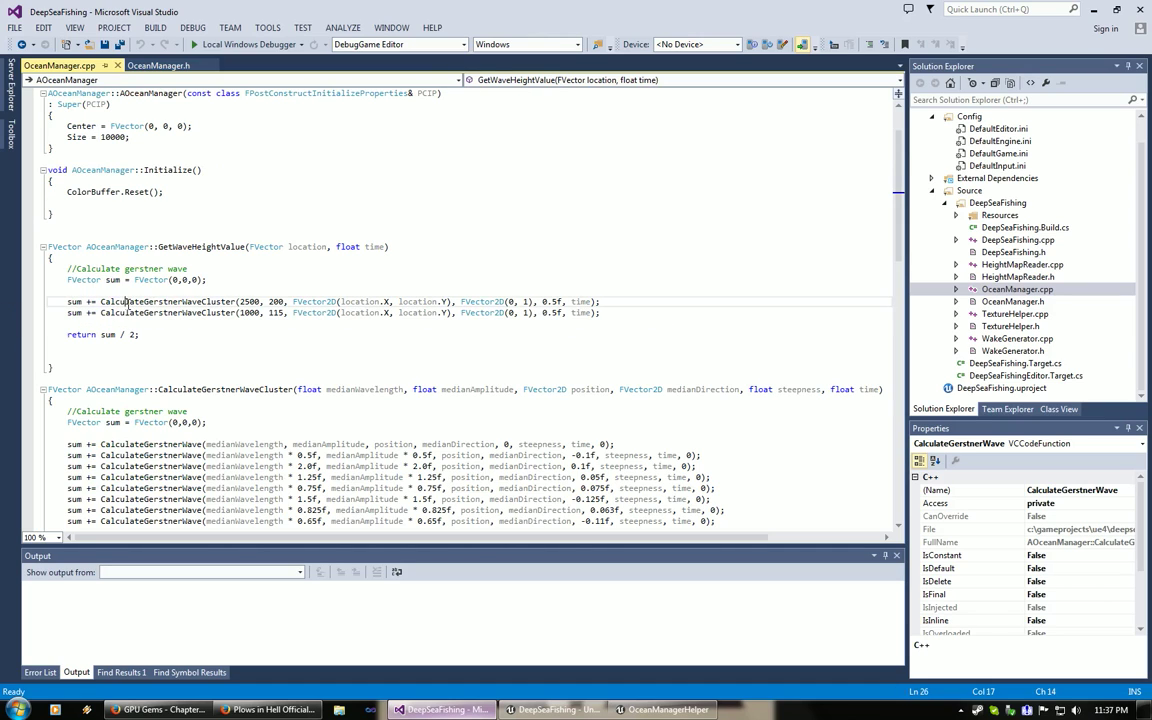
{"action": "double_click", "coordinate": [188, 313]}
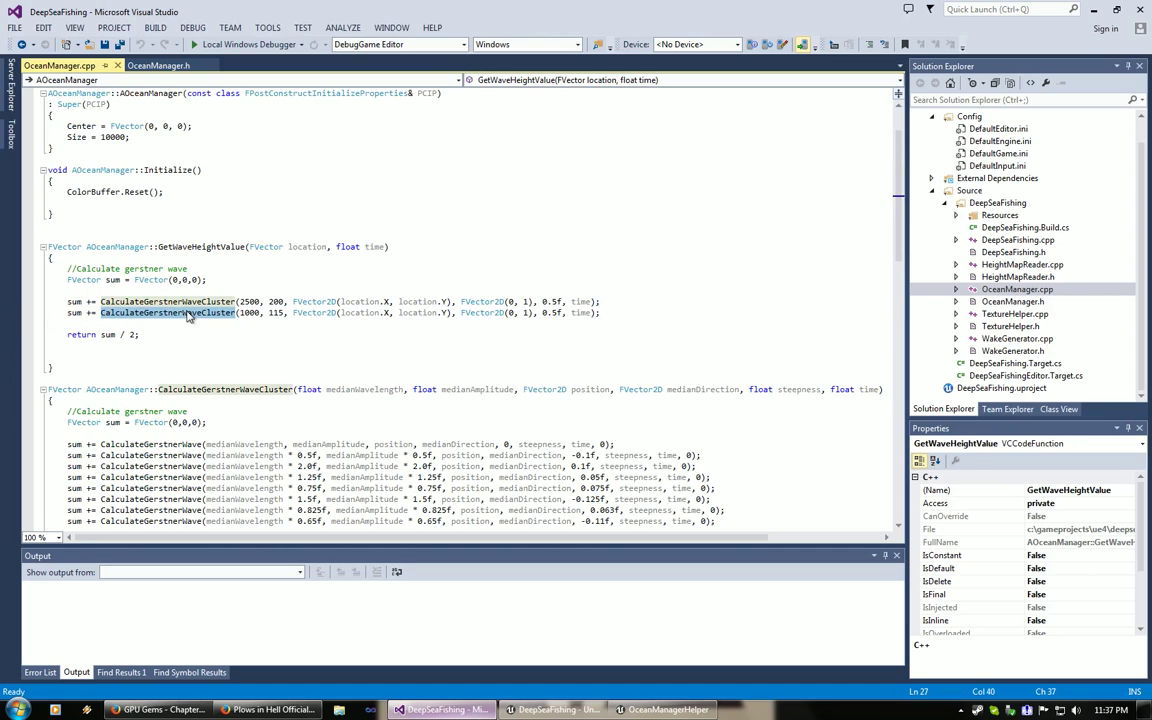
{"action": "left_click", "coordinate": [241, 304]}
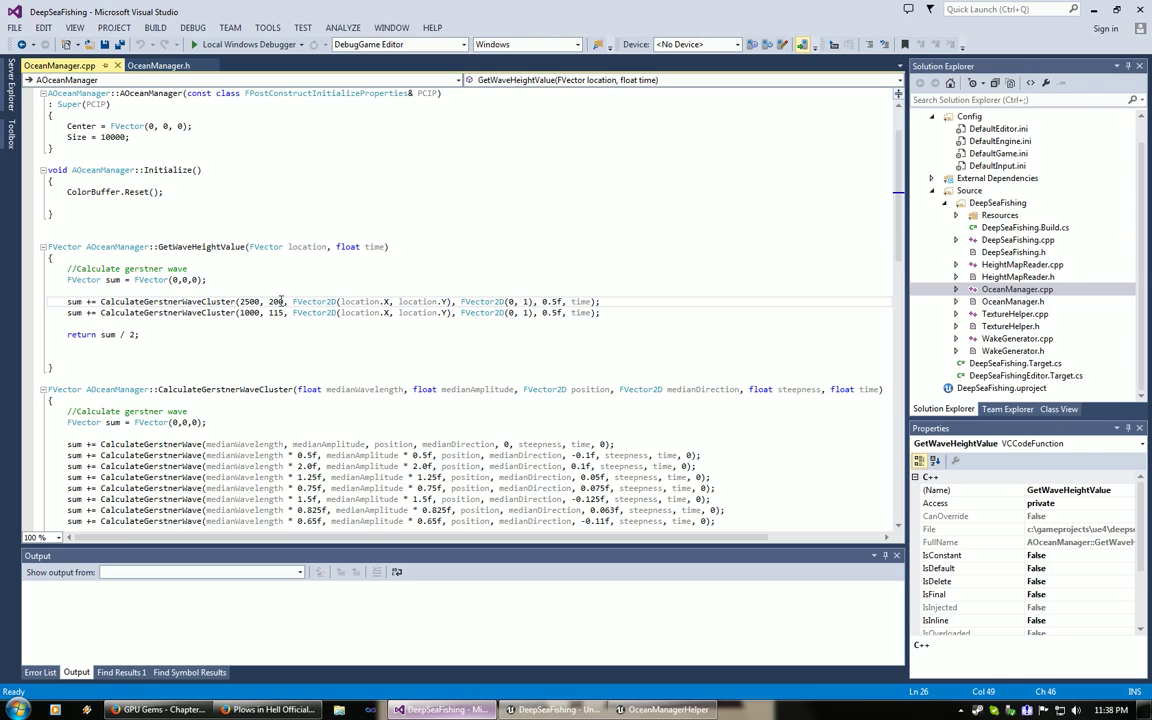
{"action": "scroll", "coordinate": [281, 300], "scroll_direction": "down", "scroll_amount": 4}
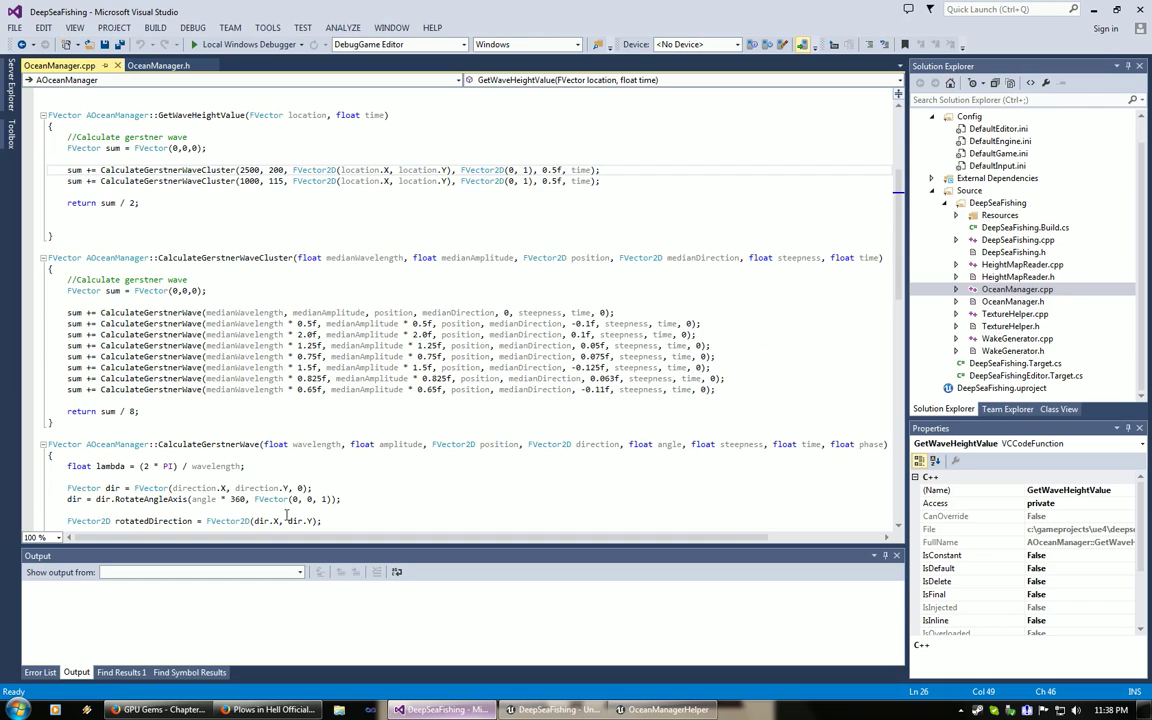
Switch back to Unreal Editor and open the OceanGerstnerWaves material from Ocean/Materials.
{"action": "left_click", "coordinate": [647, 714]}
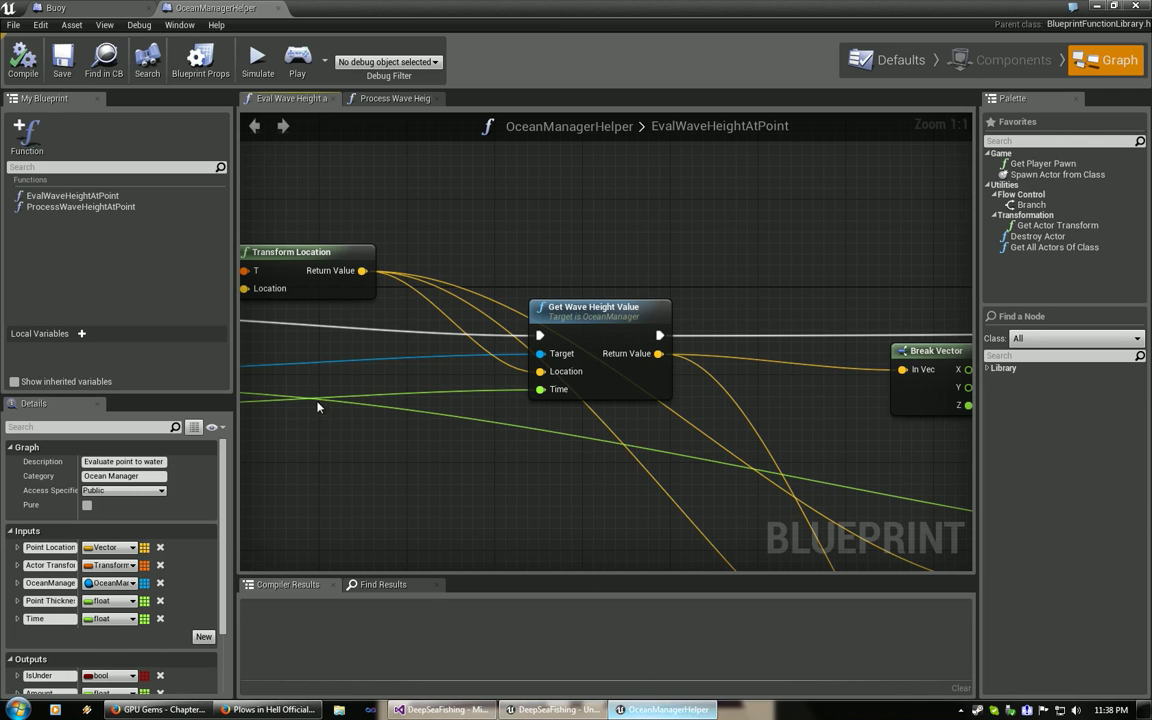
{"action": "left_click", "coordinate": [62, 8]}
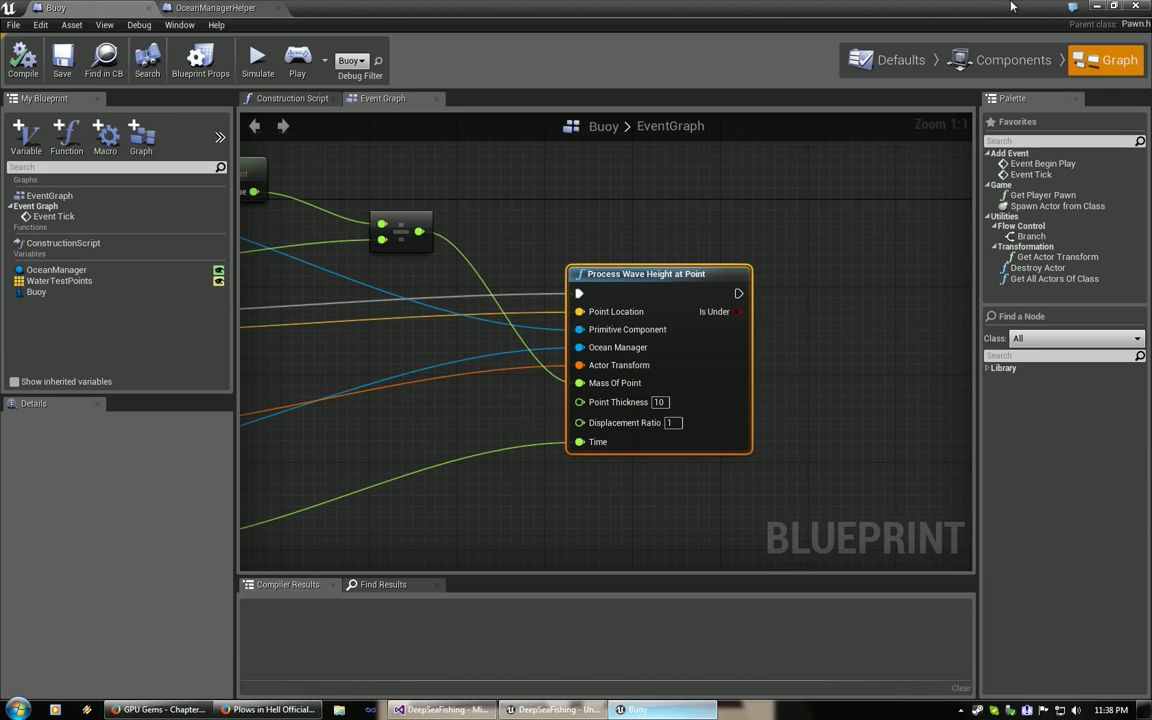
{"action": "left_click", "coordinate": [1110, 7]}
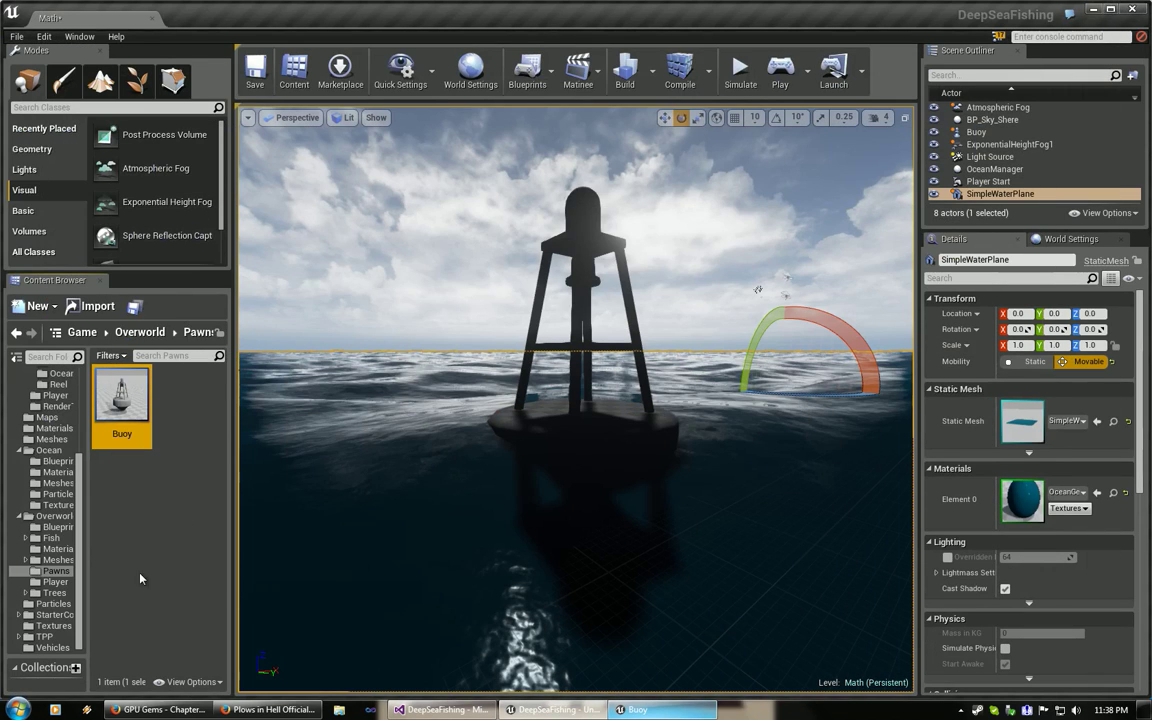
{"action": "left_click", "coordinate": [56, 549]}
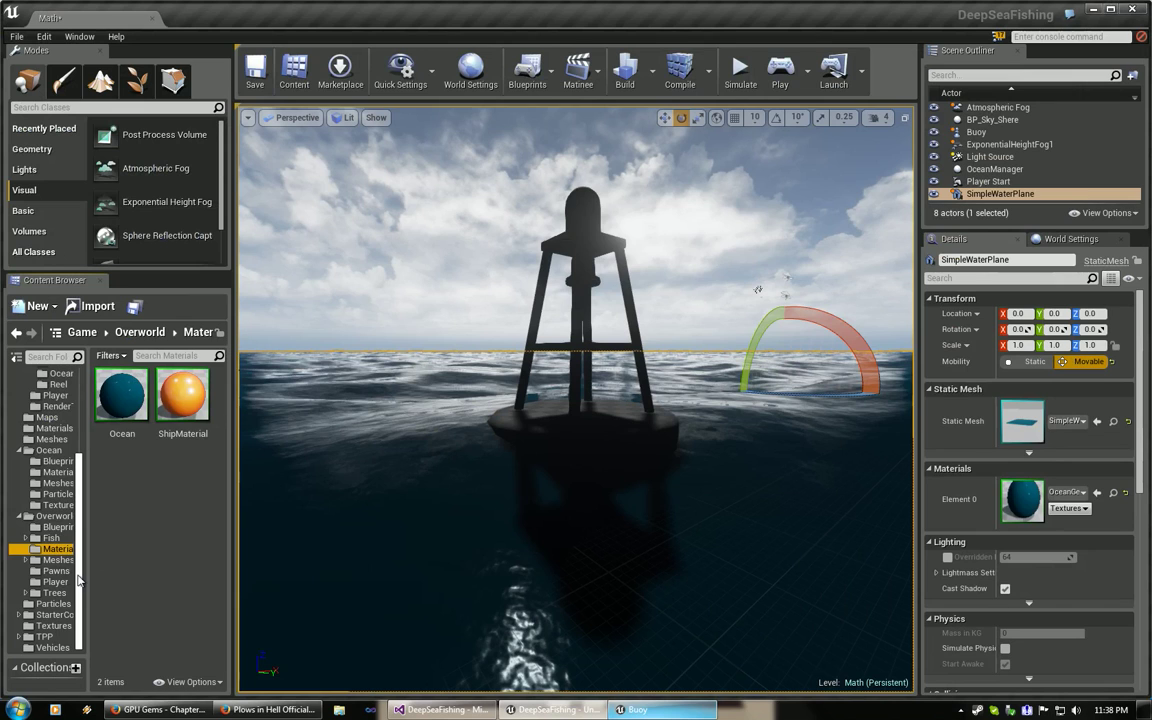
{"action": "left_click", "coordinate": [58, 473]}
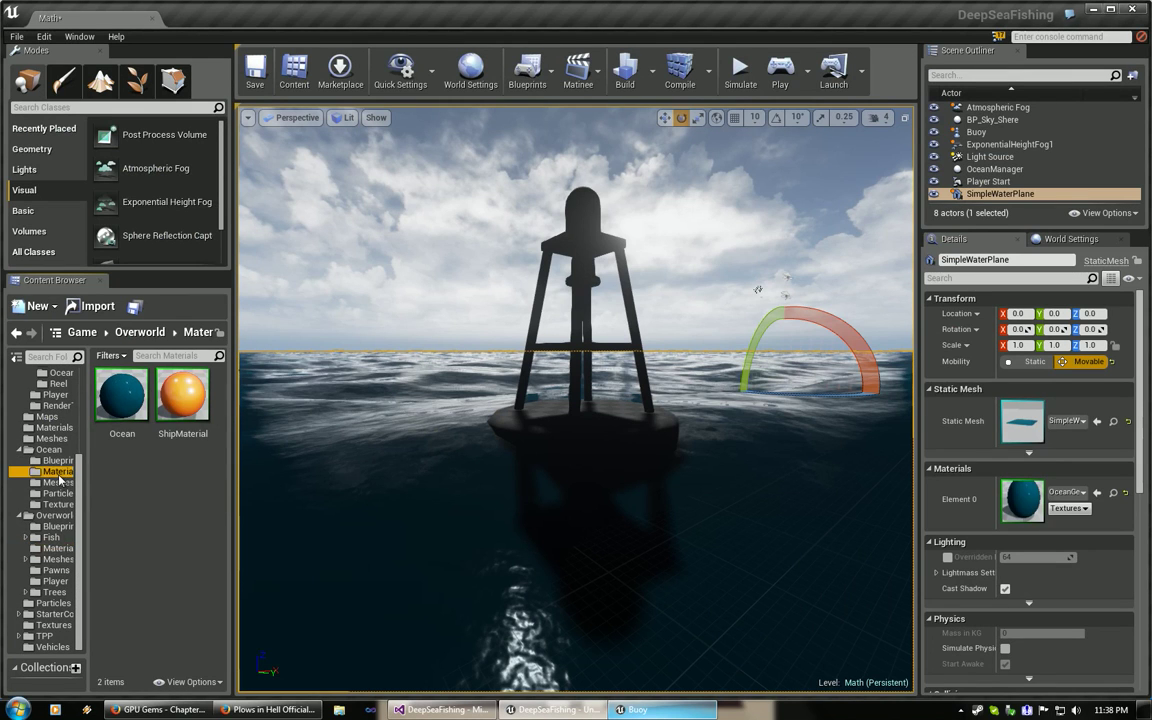
{"action": "double_click", "coordinate": [193, 494]}
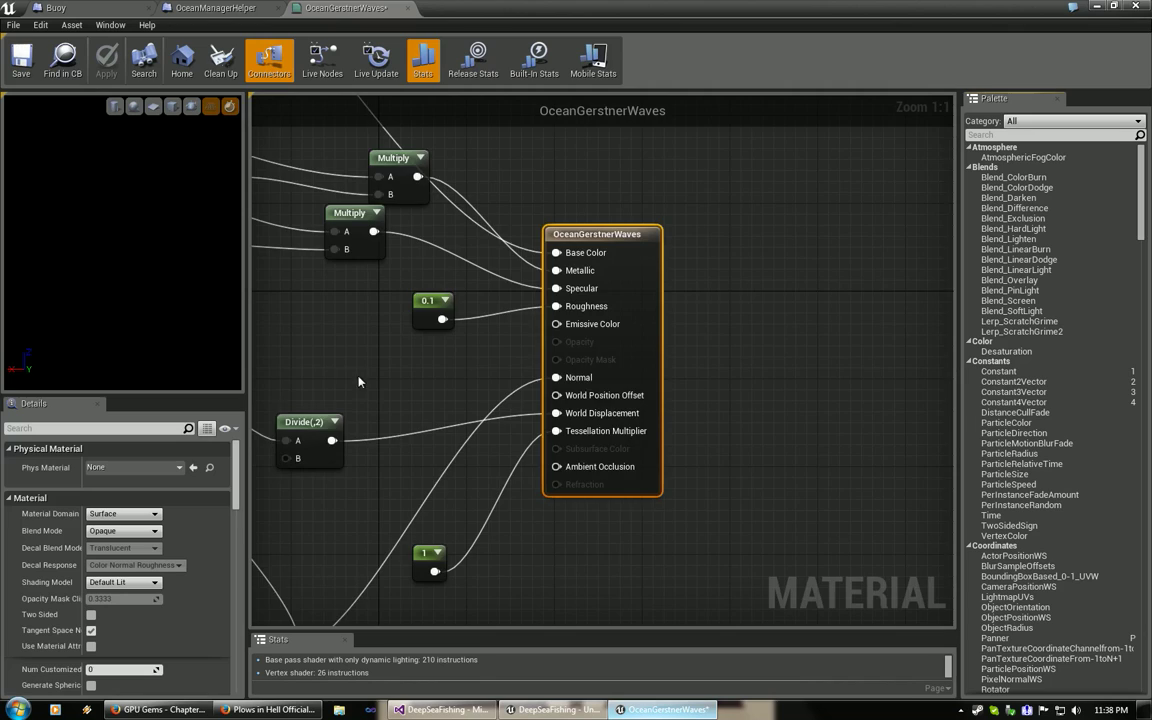
Open the GerstnerCluster material function and compare its wave multipliers and rotation angles with CalculateGerstnerWaveCluster in Visual Studio.
{"action": "right_click_drag", "start_coordinate": [359, 378], "coordinate": [989, 330]}
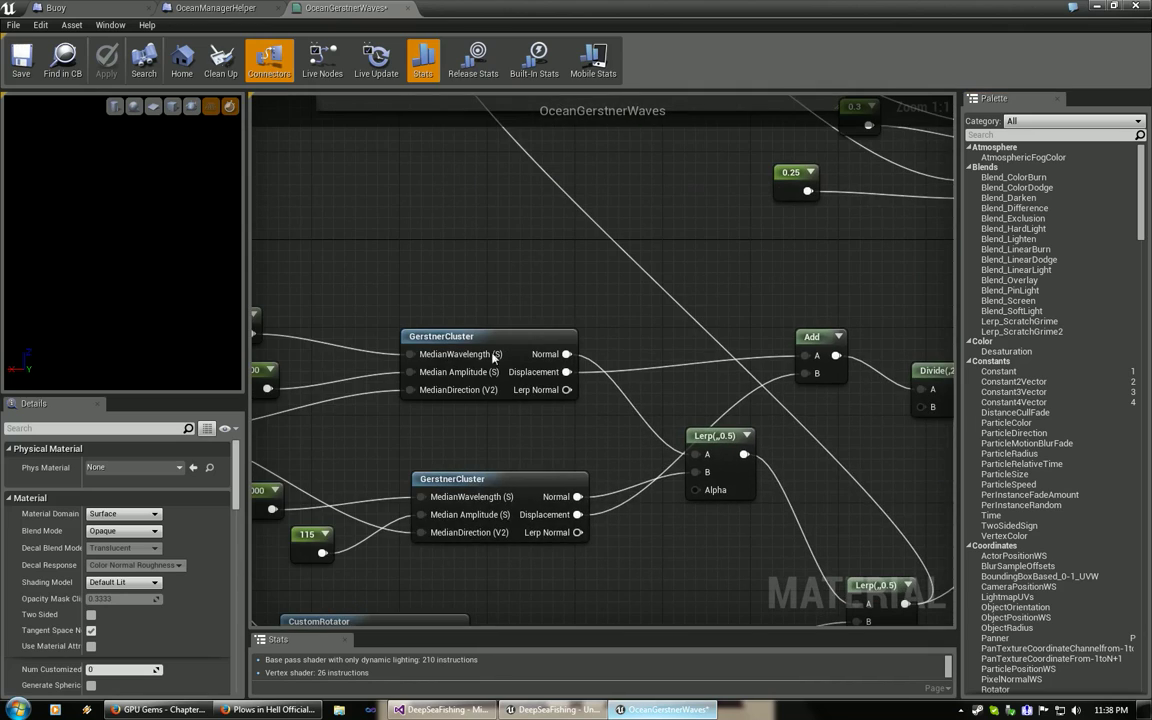
{"action": "double_click", "coordinate": [492, 358]}
{"action": "scroll", "coordinate": [442, 417], "scroll_direction": "up", "scroll_amount": 3}
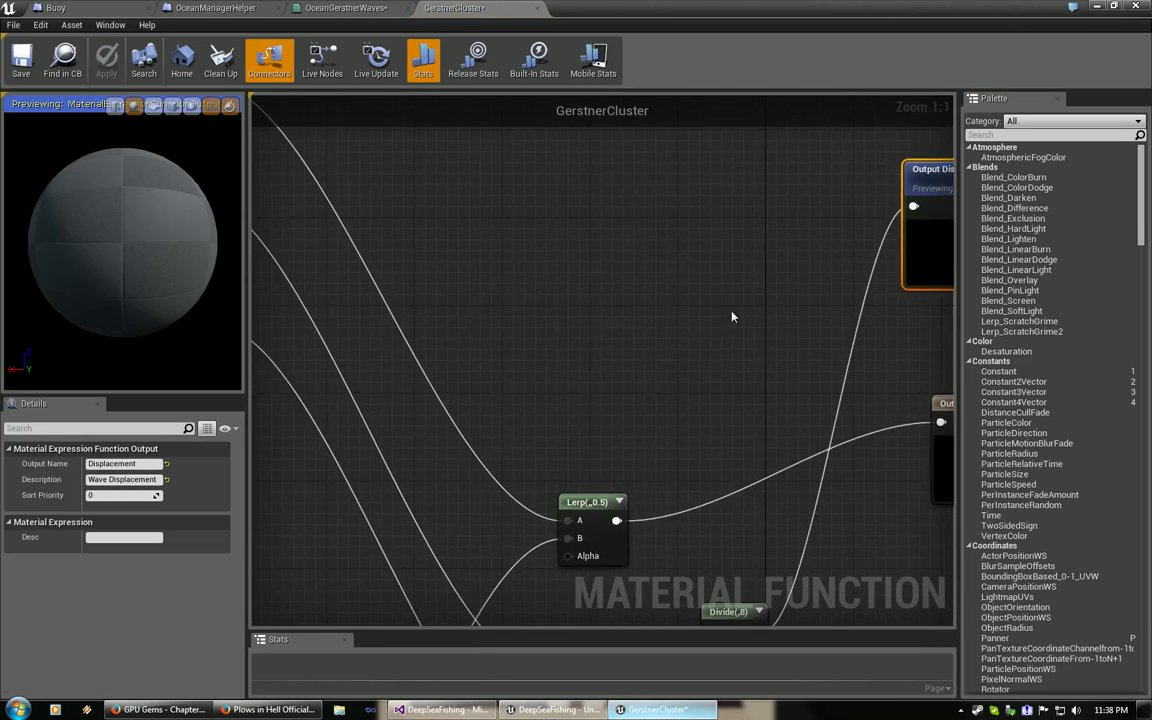
{"action": "scroll", "coordinate": [537, 398], "scroll_direction": "down", "scroll_amount": 5}
{"action": "scroll", "coordinate": [609, 416], "scroll_direction": "up", "scroll_amount": 3}
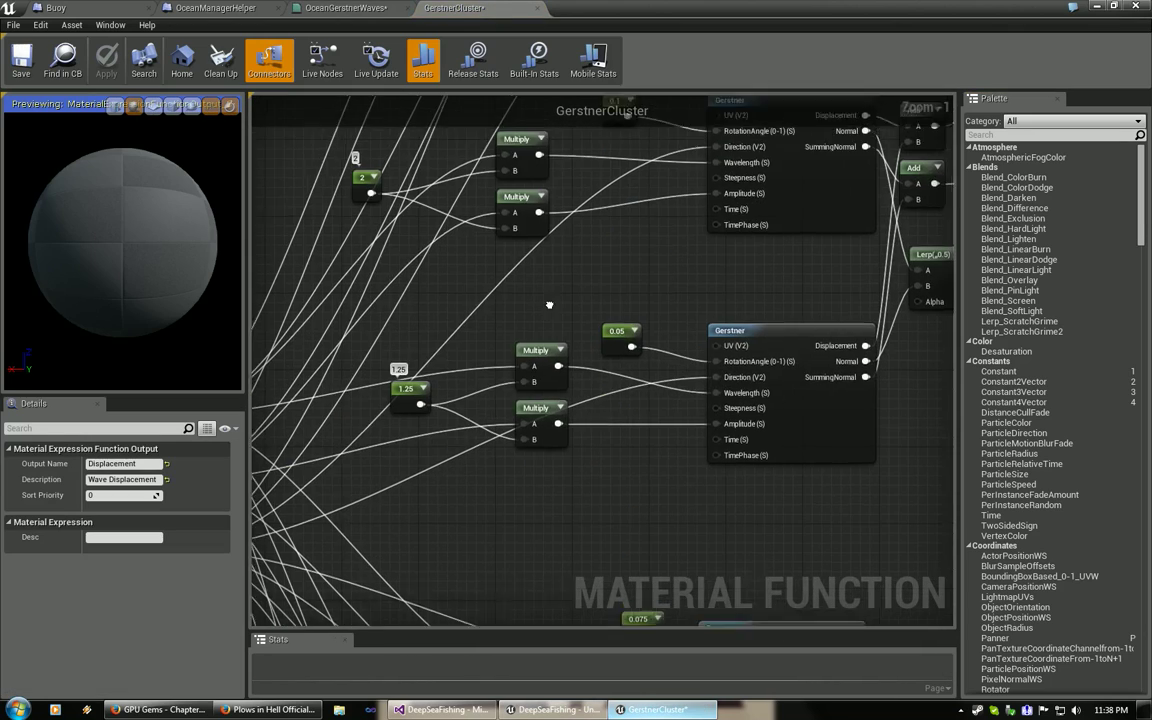
{"action": "right_click_drag", "start_coordinate": [549, 305], "coordinate": [541, 388]}
{"action": "right_click_drag", "start_coordinate": [391, 196], "coordinate": [372, 455]}
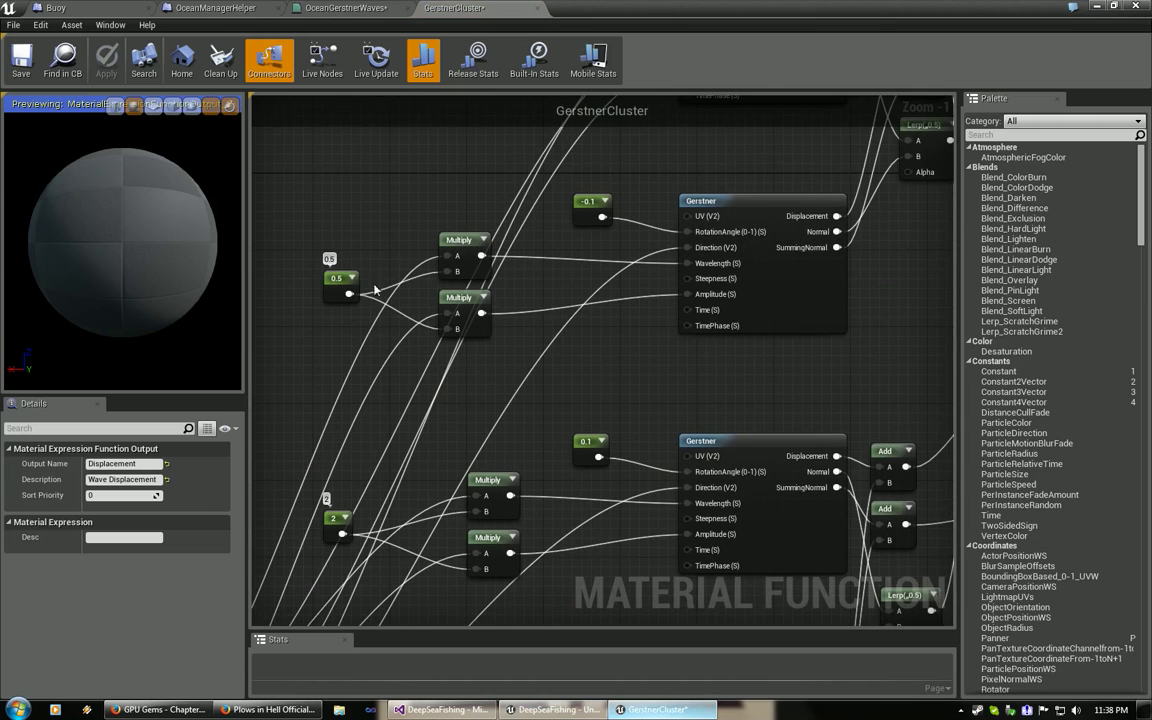
{"action": "right_click_drag", "start_coordinate": [379, 360], "coordinate": [393, 214]}
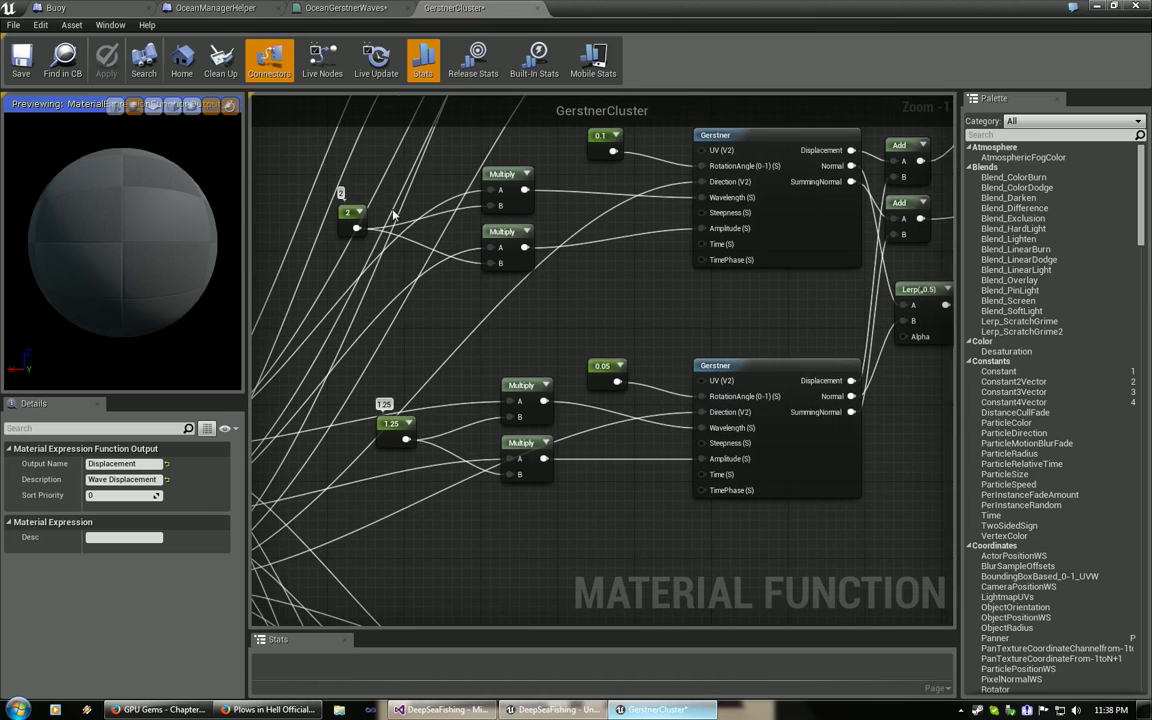
{"action": "left_click", "coordinate": [440, 709]}
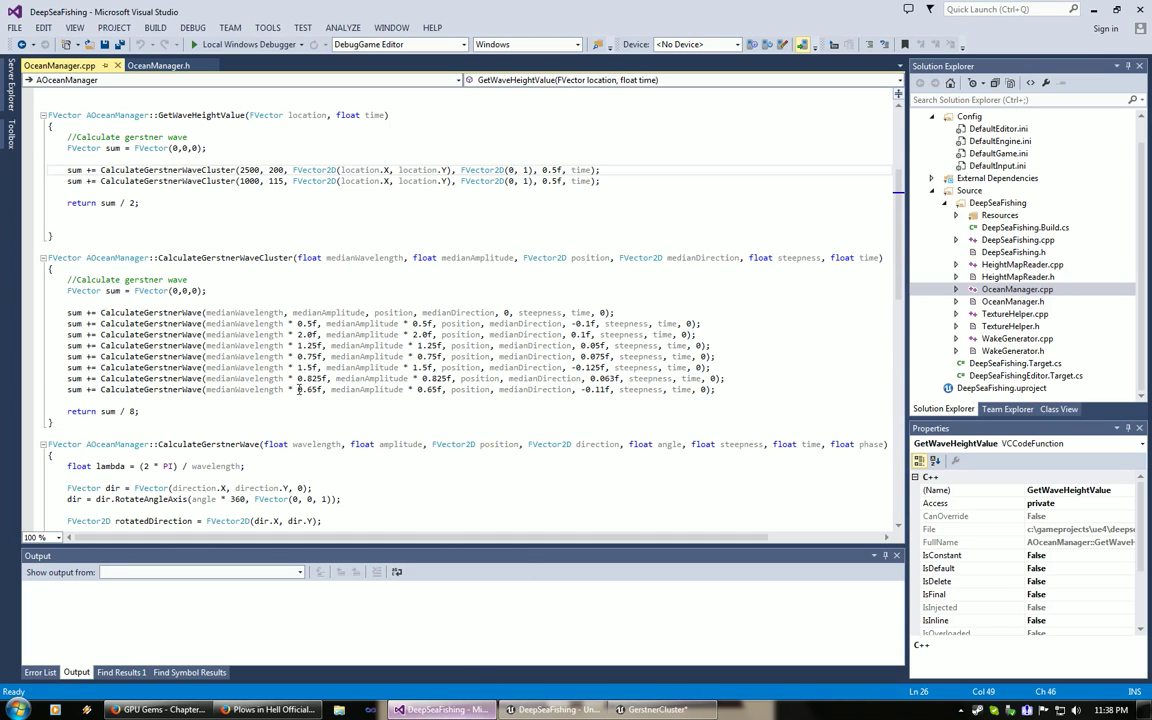
{"action": "scroll", "coordinate": [299, 400], "scroll_direction": "down", "scroll_amount": 6}
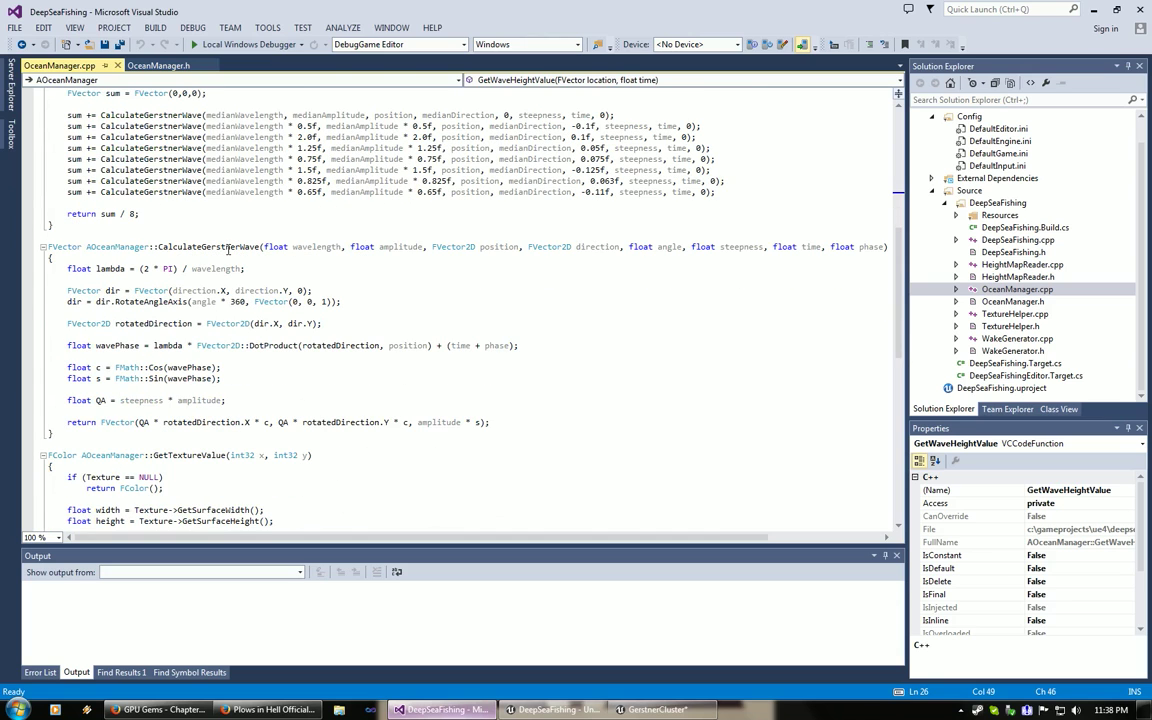
Return to Unreal Editor, open the Gerstner material function and examine its commented node groups from Lambda to Normal.
{"action": "left_click", "coordinate": [655, 709]}
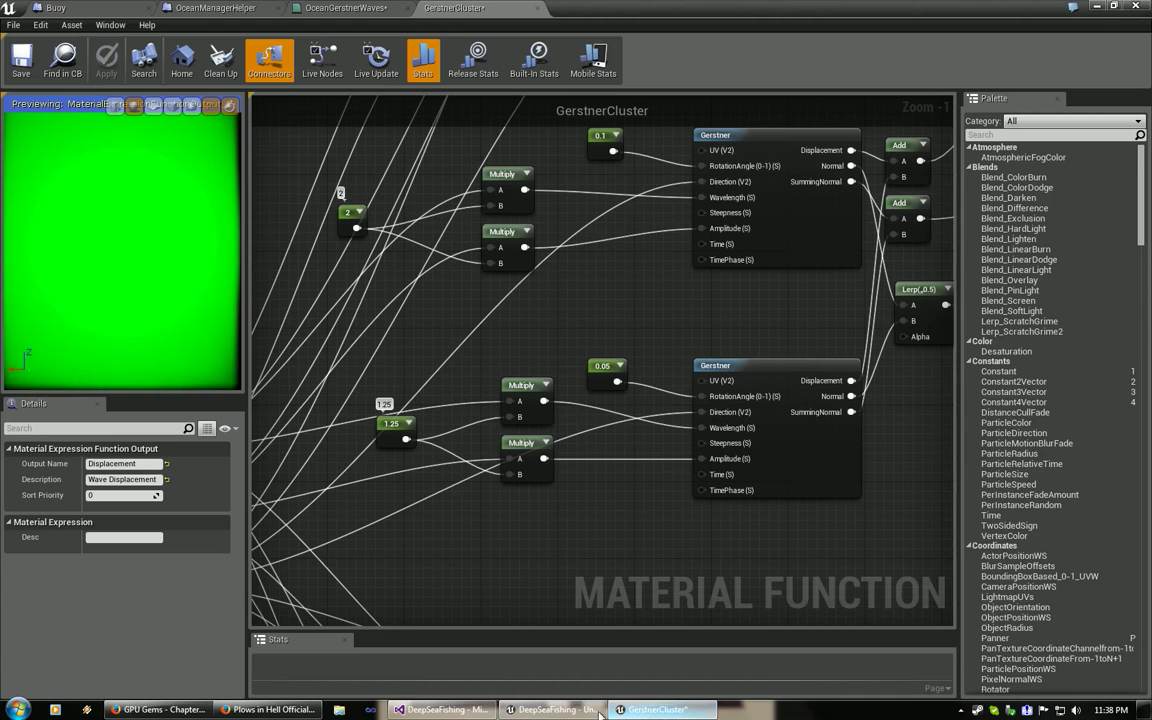
{"action": "left_click", "coordinate": [1095, 6]}
{"action": "double_click", "coordinate": [187, 409]}
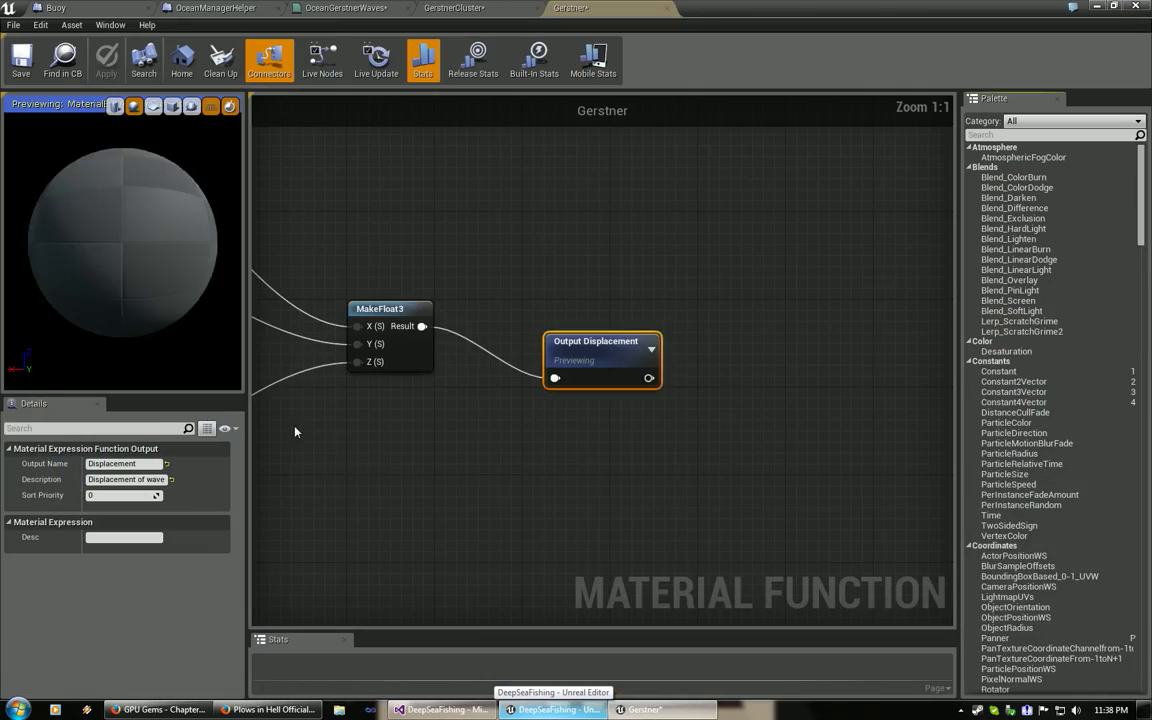
{"action": "right_click_drag", "start_coordinate": [388, 437], "coordinate": [846, 495]}
{"action": "scroll", "coordinate": [846, 504], "scroll_direction": "down", "scroll_amount": 7}
{"action": "right_click_drag", "start_coordinate": [655, 531], "coordinate": [592, 407]}
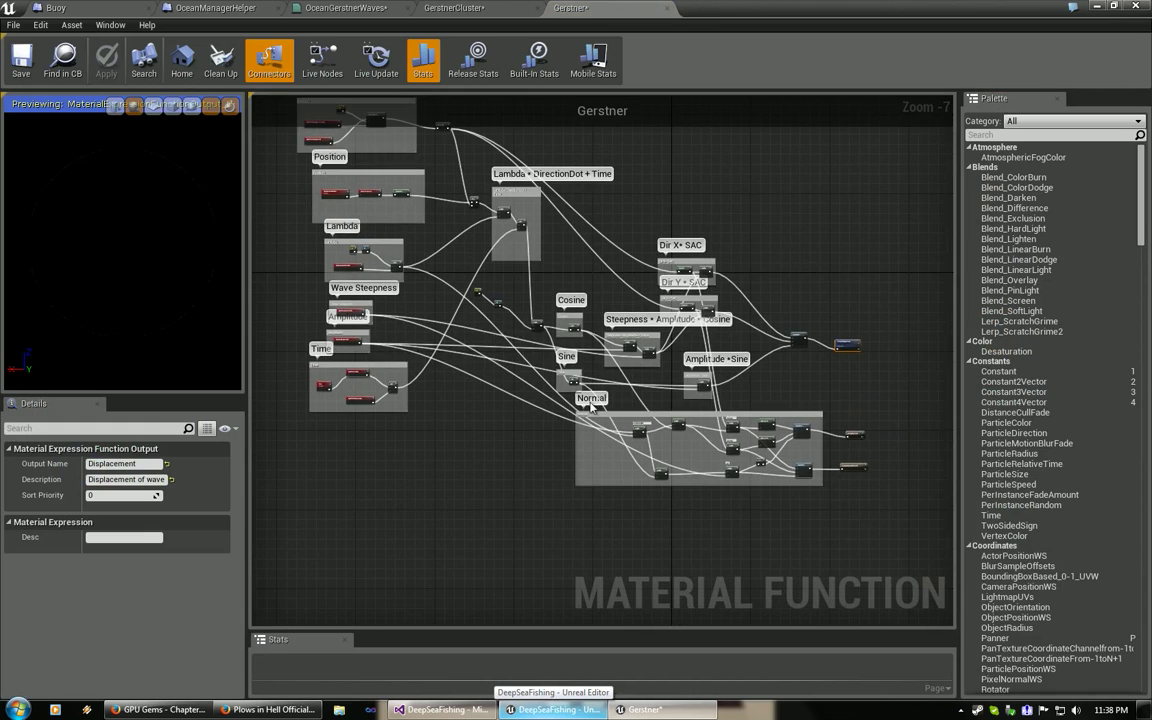
{"action": "scroll", "coordinate": [522, 397], "scroll_direction": "up", "scroll_amount": 2}
{"action": "right_click_drag", "start_coordinate": [508, 380], "coordinate": [555, 475]}
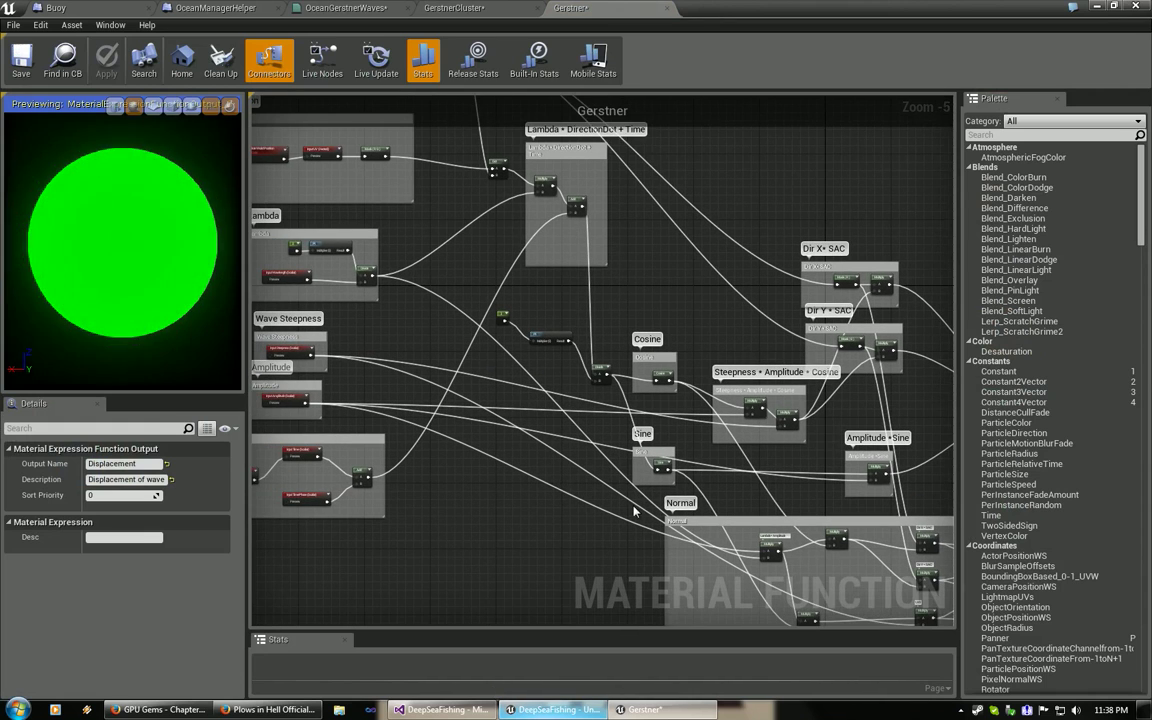
Switch to Visual Studio and compare the CalculateGerstnerWave code with the graph, tracing back up to GetWaveHeightValue's time parameter.
{"action": "left_click", "coordinate": [437, 710]}
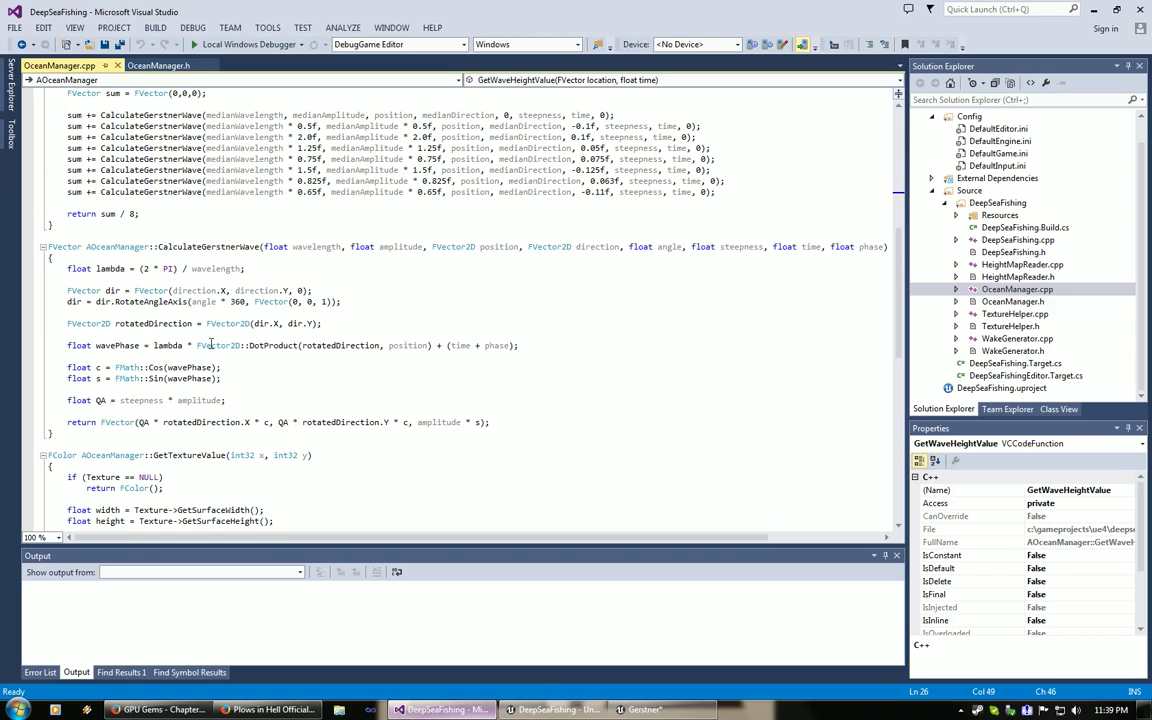
{"action": "right_click", "coordinate": [205, 414]}
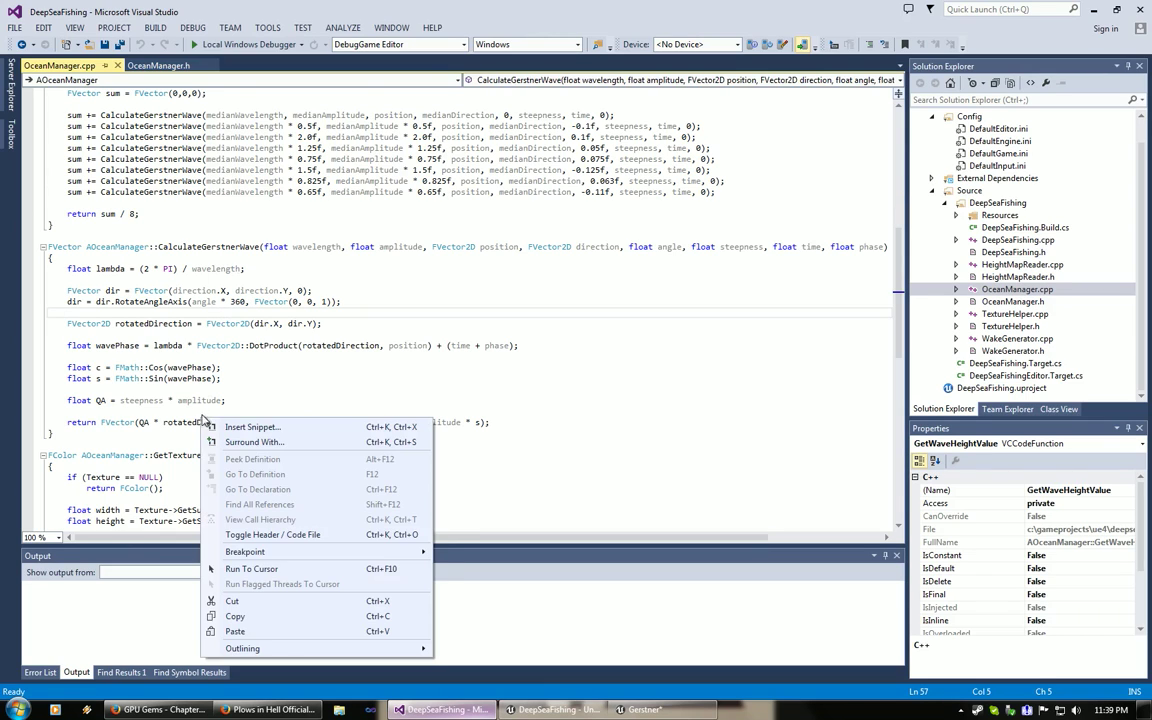
{"action": "left_click", "coordinate": [220, 336]}
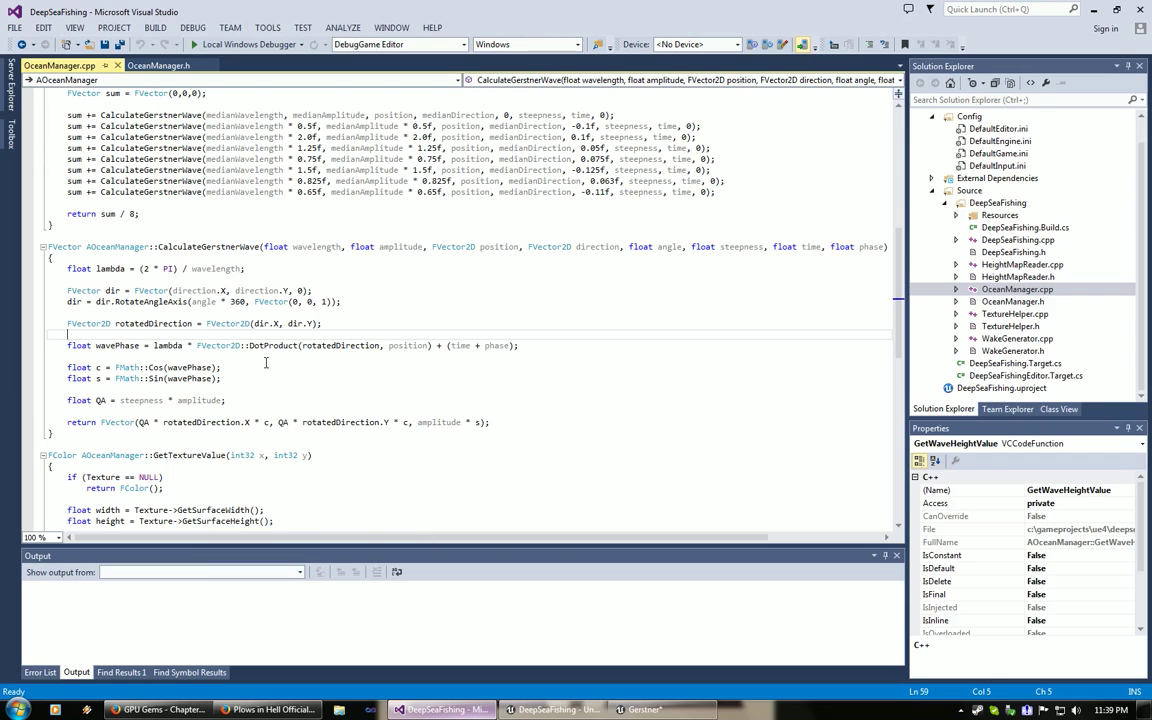
{"action": "scroll", "coordinate": [265, 363], "scroll_direction": "up", "scroll_amount": 4}
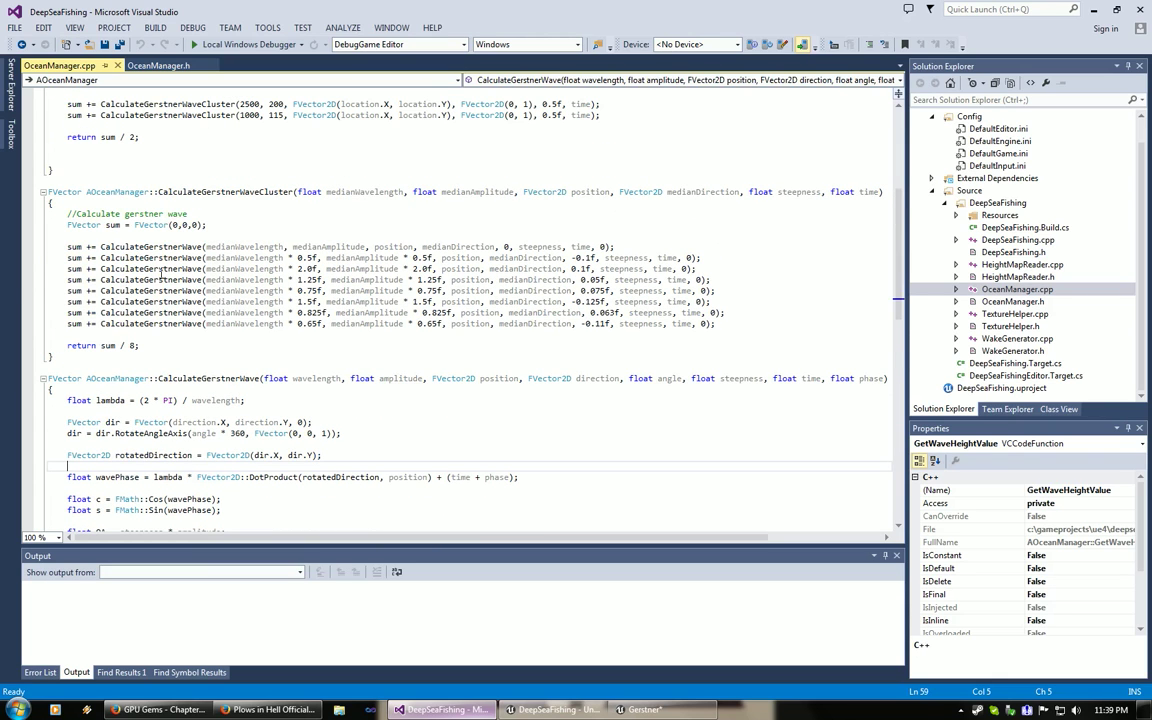
{"action": "scroll", "coordinate": [257, 252], "scroll_direction": "up", "scroll_amount": 5}
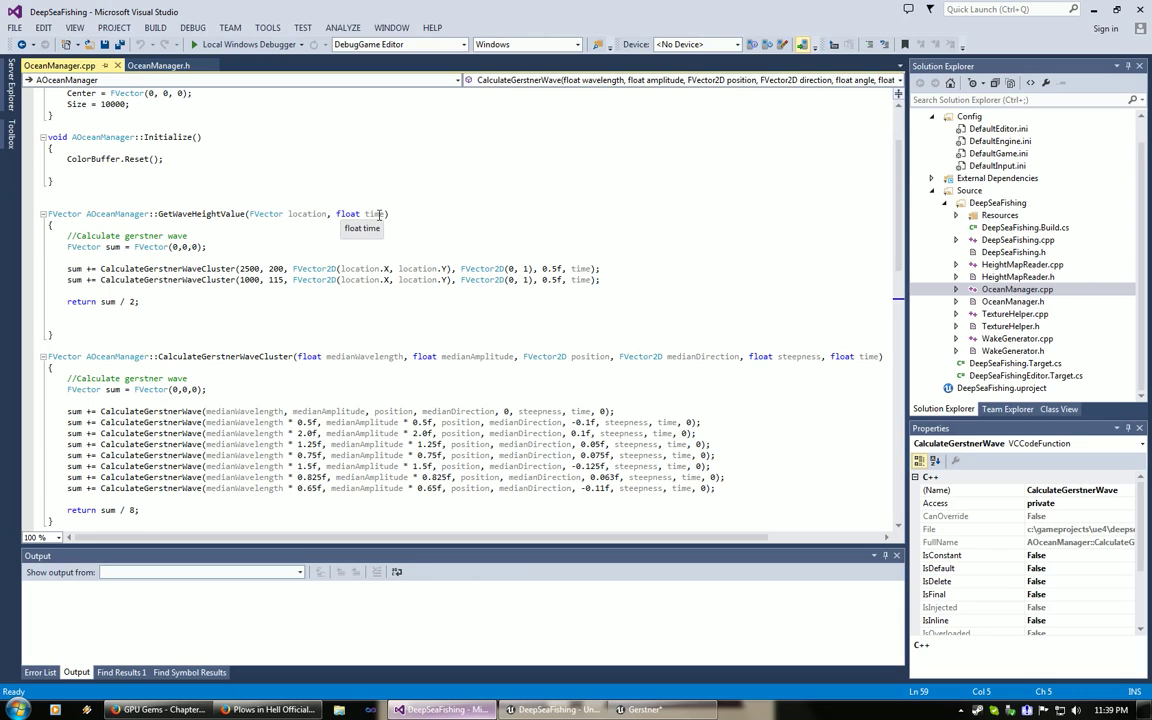
Examine the Time group in the Gerstner material function in Unreal Editor and compare it with the time argument in the code.
{"action": "left_click", "coordinate": [648, 712]}
{"action": "scroll", "coordinate": [654, 409], "scroll_direction": "up", "scroll_amount": 4}
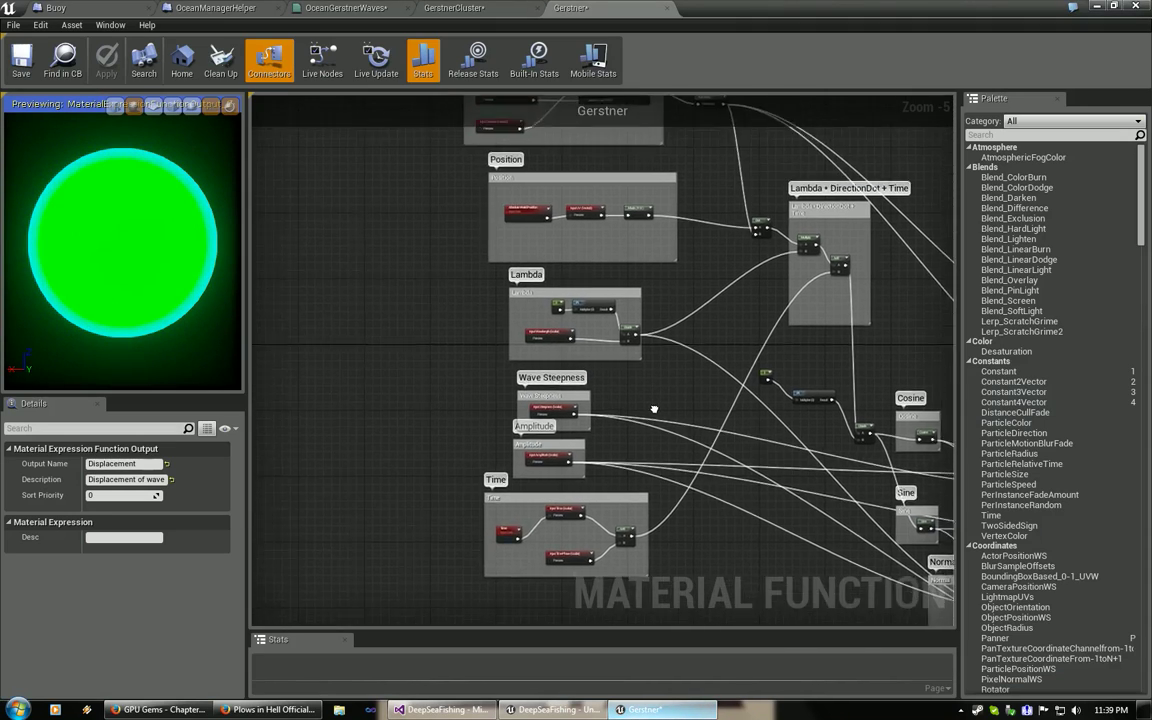
{"action": "scroll", "coordinate": [654, 409], "scroll_direction": "down", "scroll_amount": 2}
{"action": "scroll", "coordinate": [548, 402], "scroll_direction": "up", "scroll_amount": 2}
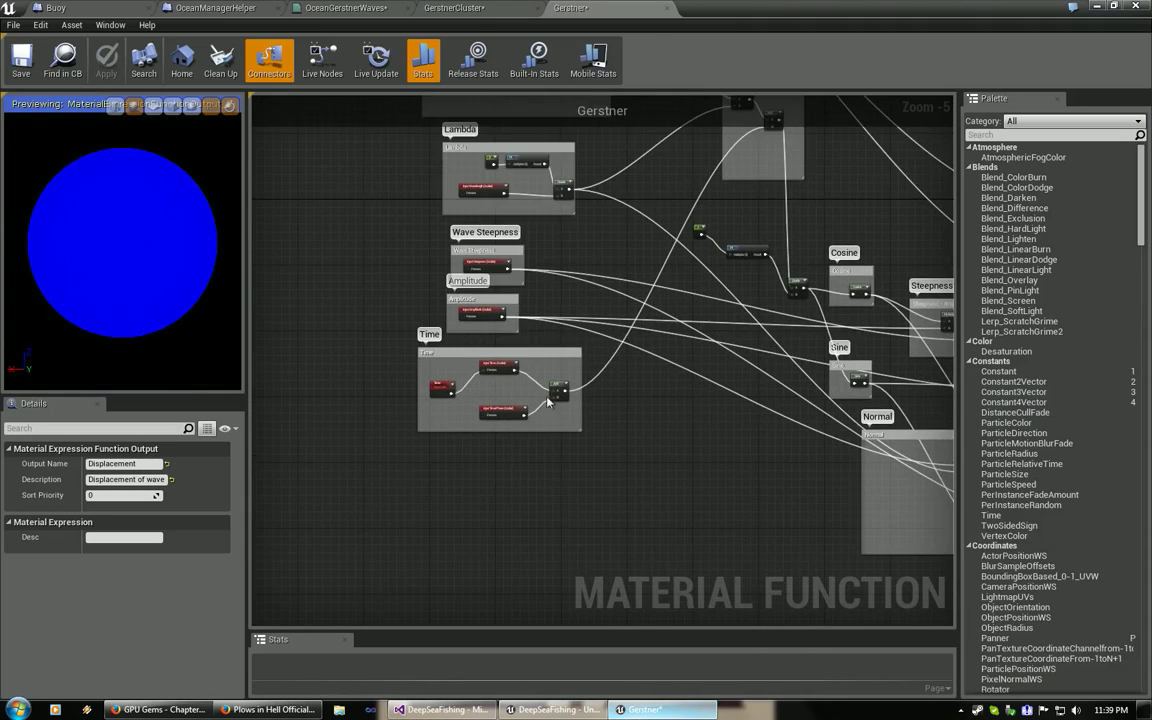
{"action": "scroll", "coordinate": [519, 431], "scroll_direction": "up", "scroll_amount": 5}
{"action": "right_click_drag", "start_coordinate": [448, 393], "coordinate": [491, 406]}
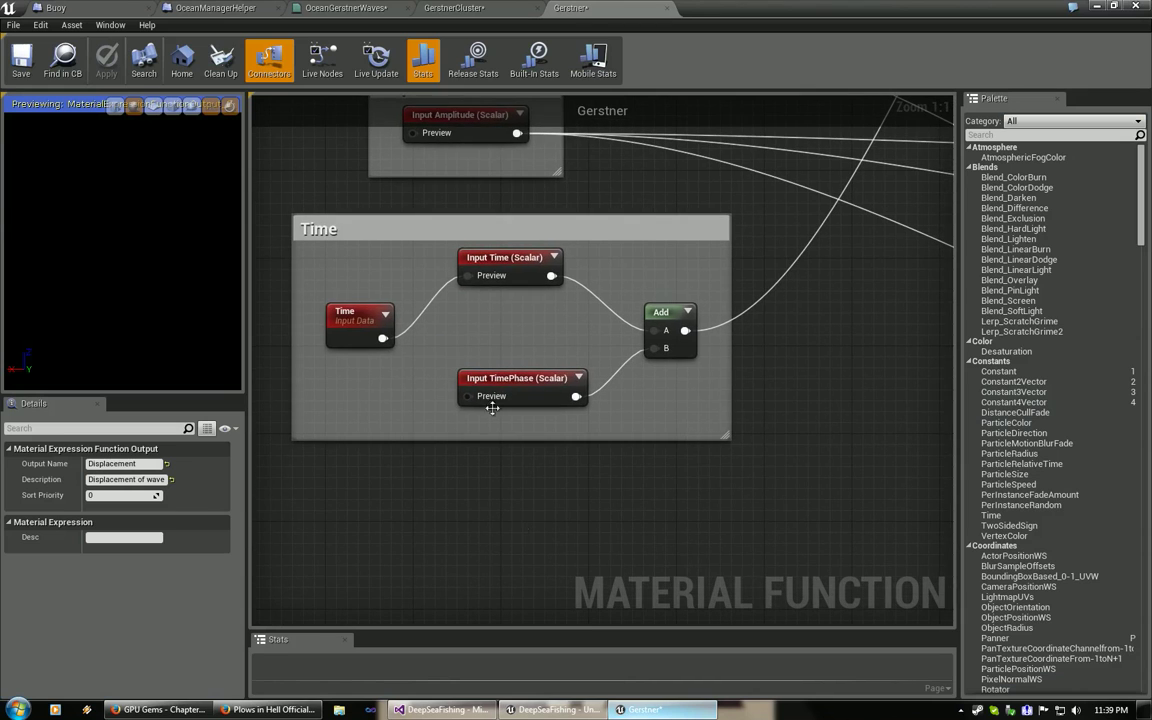
{"action": "left_click", "coordinate": [438, 710]}
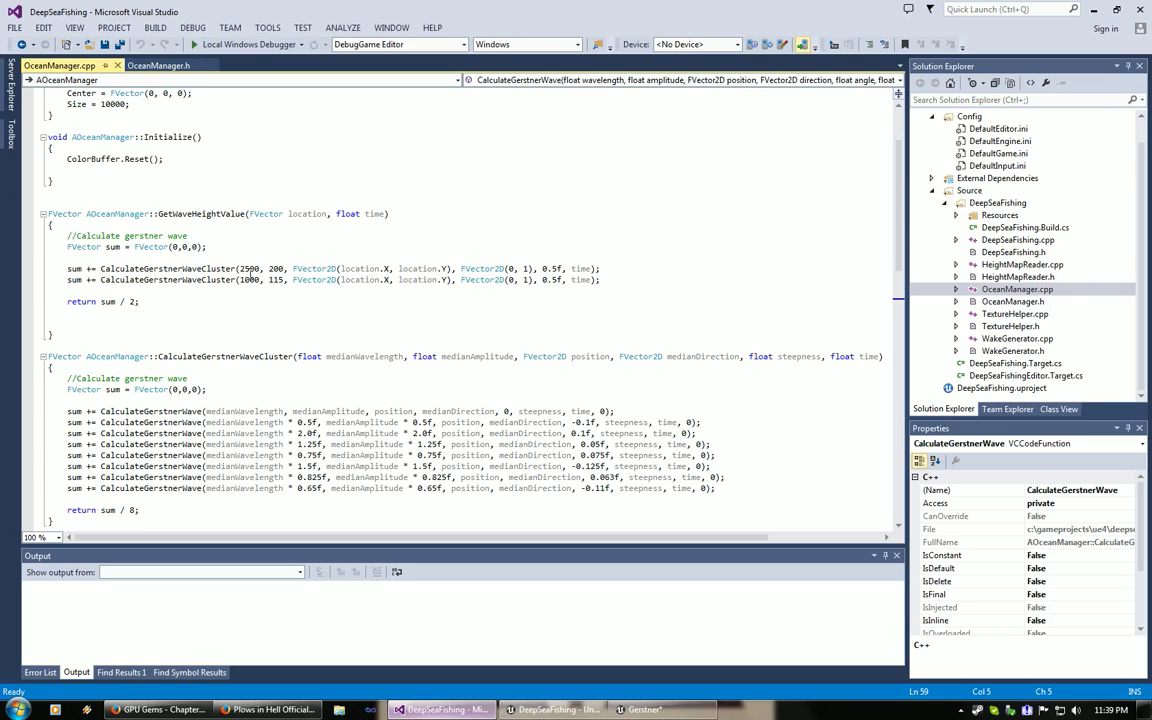
{"action": "left_click", "coordinate": [645, 710]}
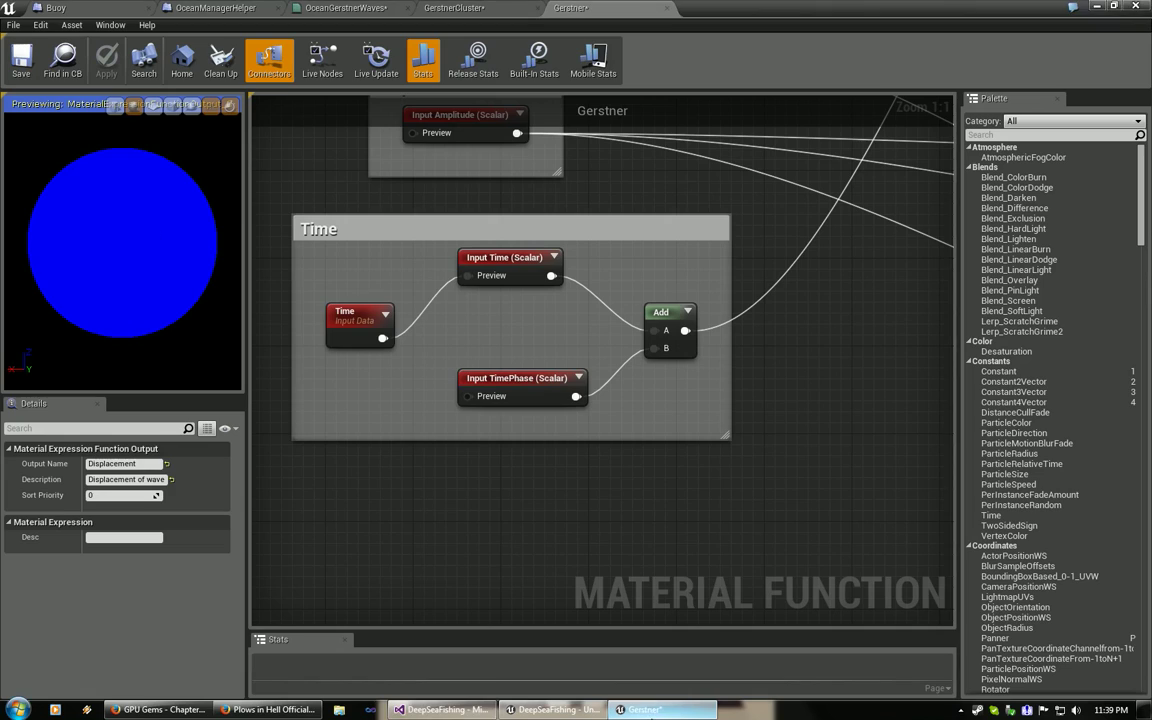
Close the asset editor window and play the level to watch the buoy on the waves.
{"action": "left_click", "coordinate": [1135, 6]}
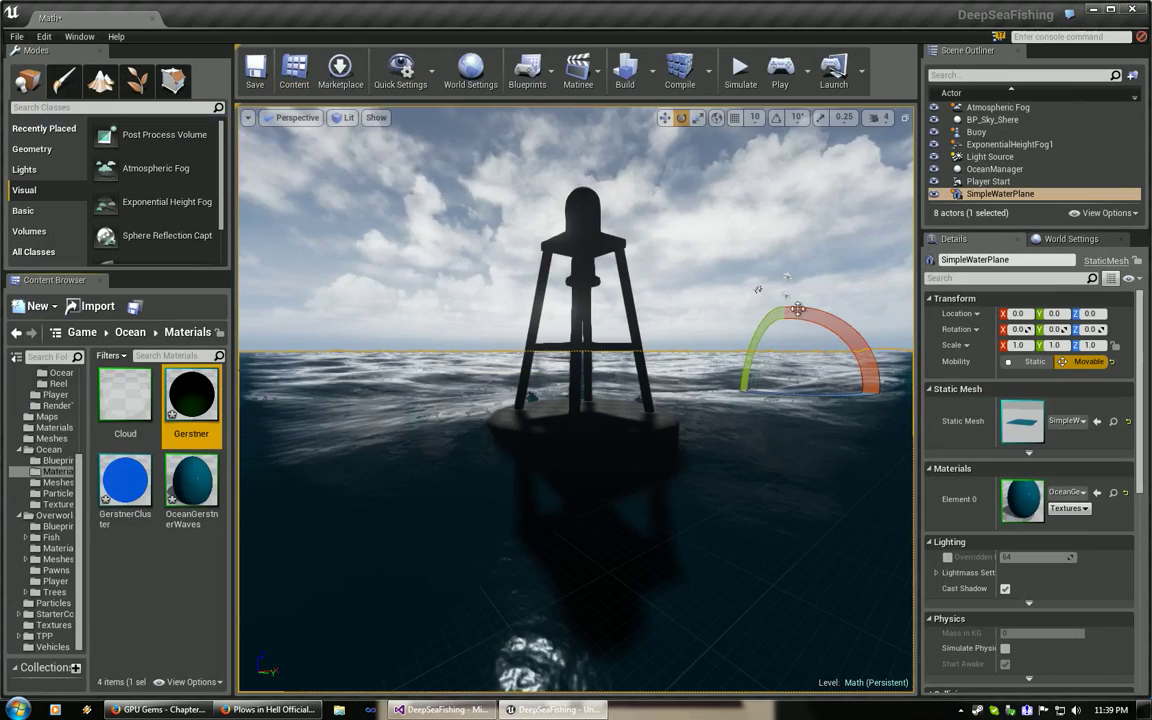
{"action": "left_click", "coordinate": [780, 68]}
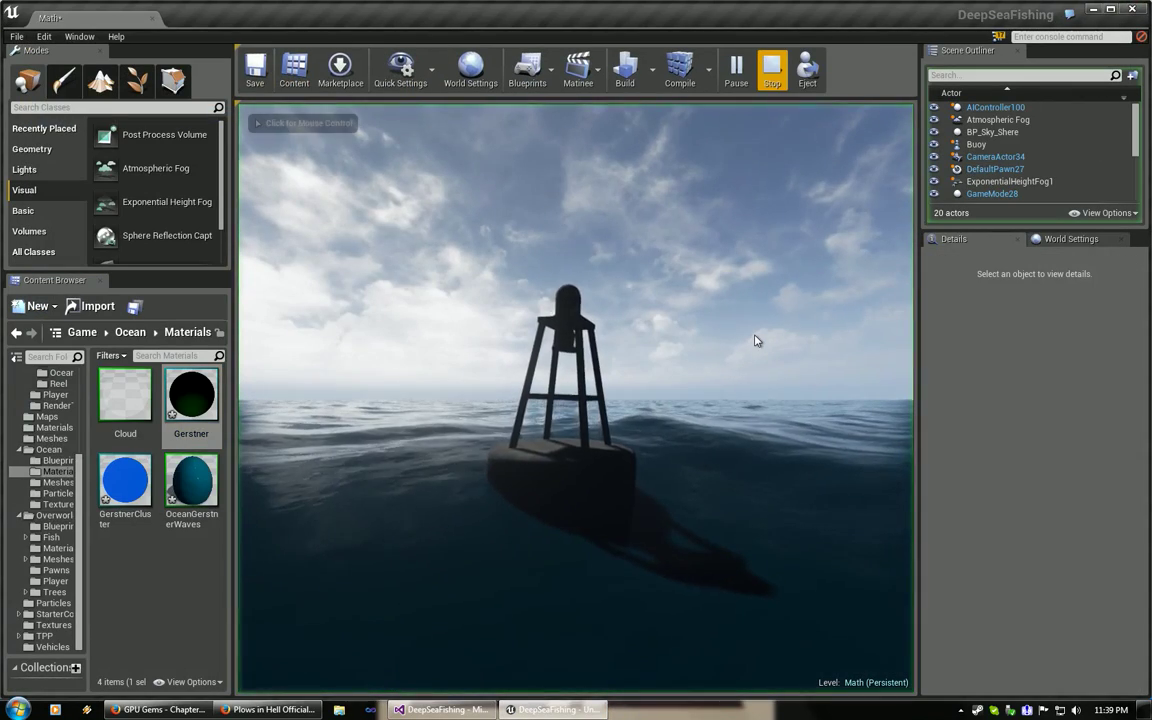